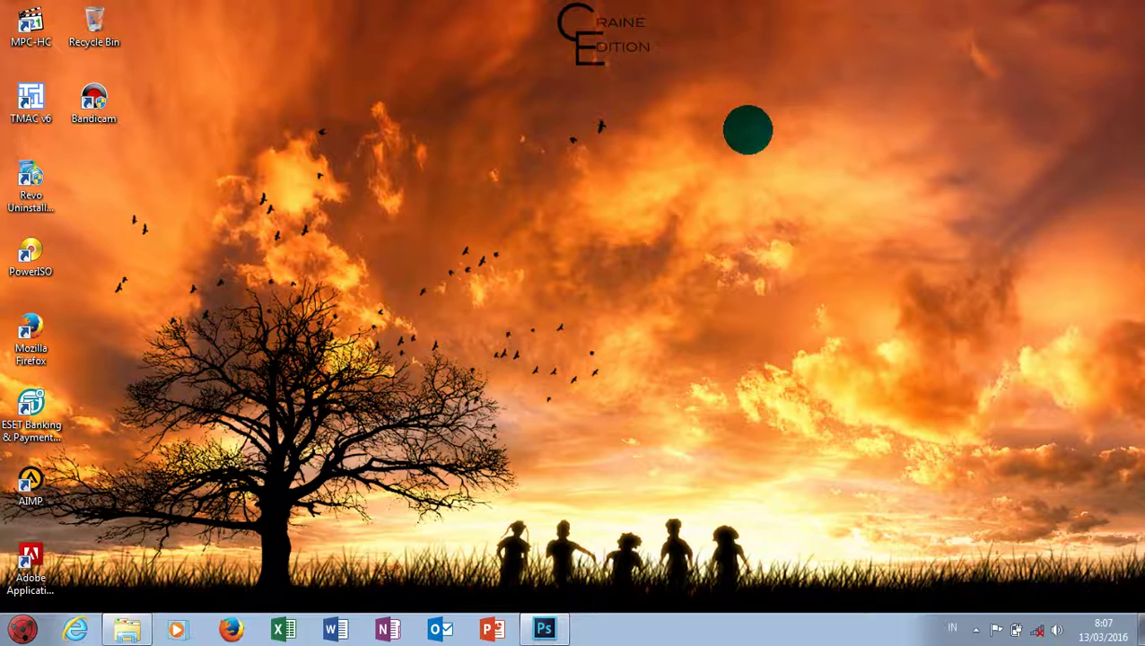
Step: Play the 3:21 'A Sky Full Of Stars' in AIMP, close ESET, and return to Photoshop
click(976, 628)
click(948, 556)
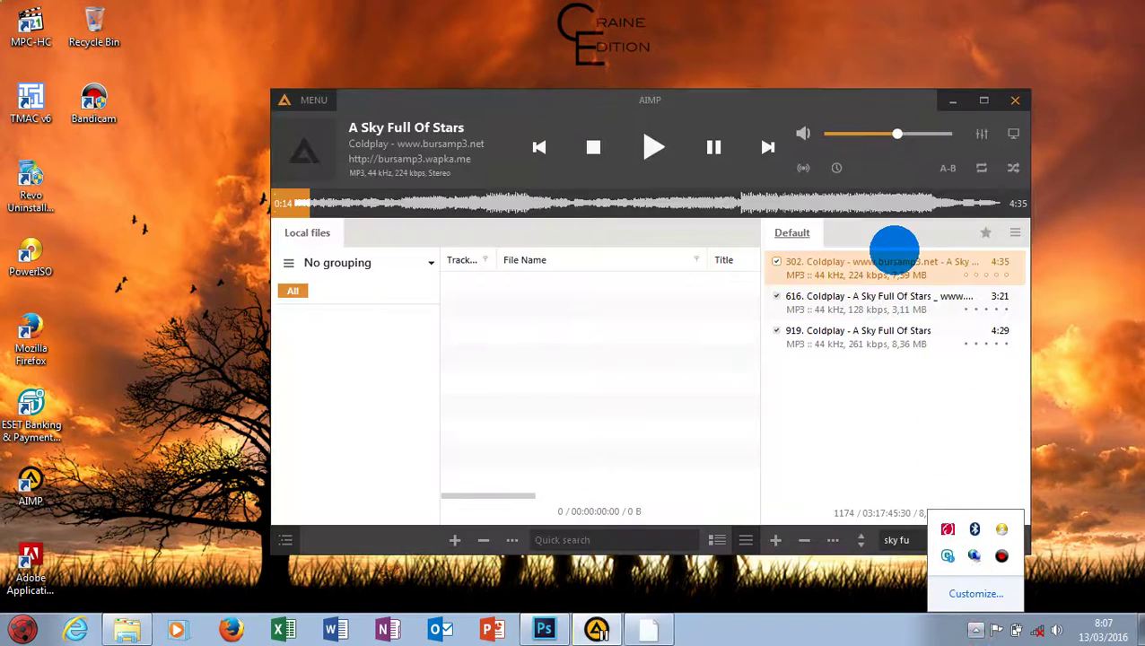
double_click(879, 298)
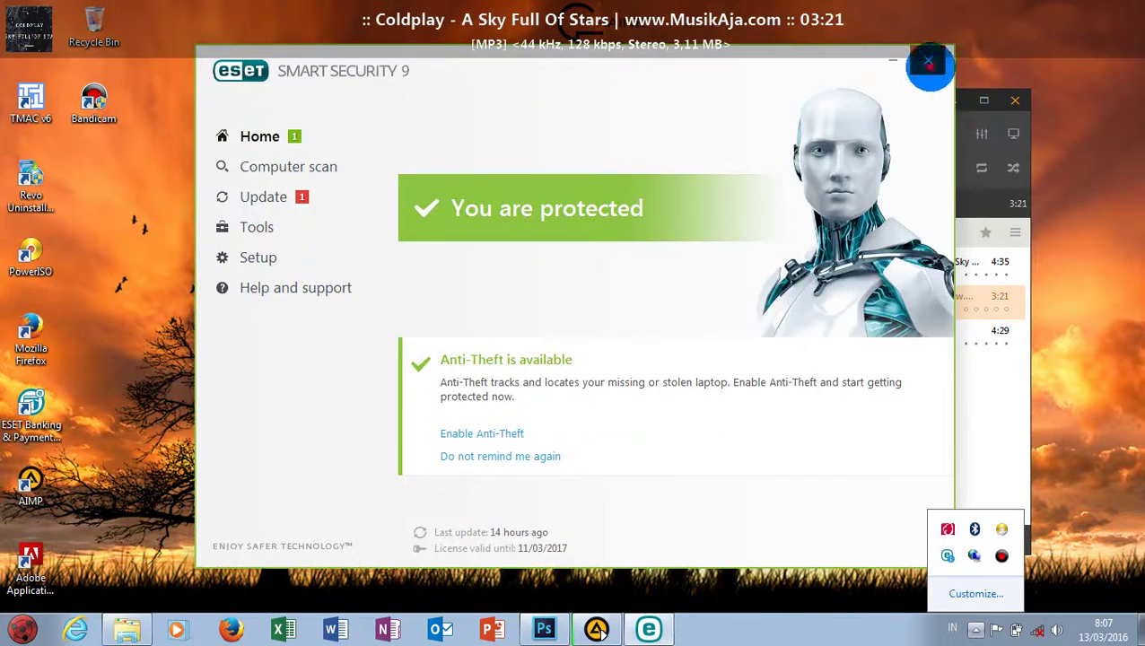
click(928, 63)
click(953, 99)
click(543, 627)
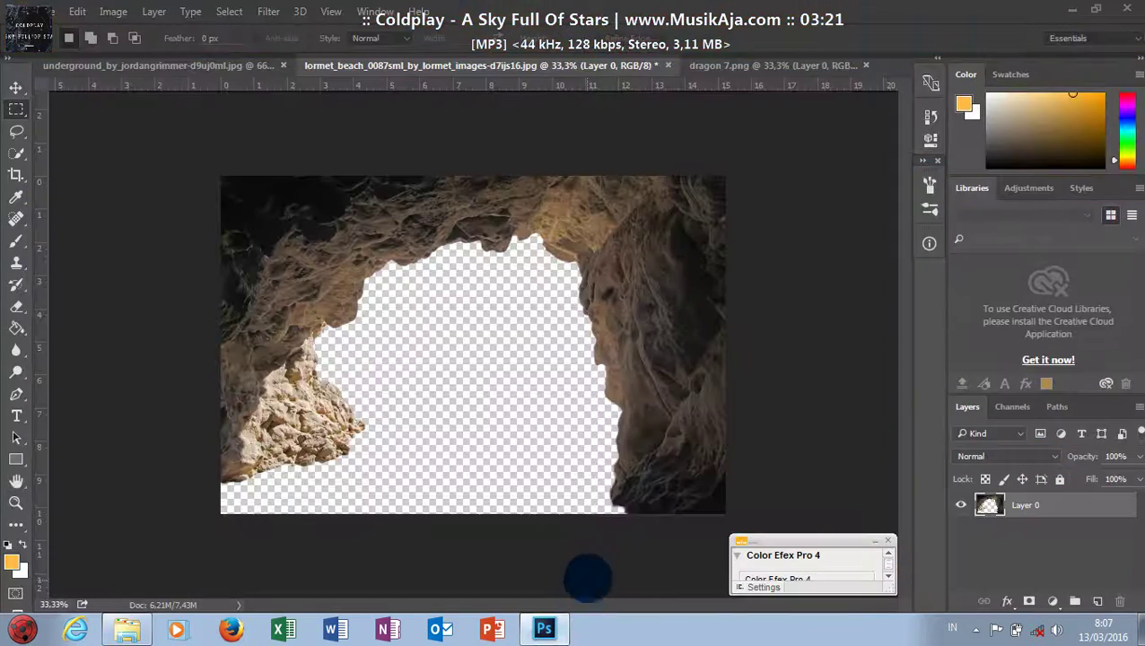
Step: Crop the underground ruins image, trimming a strip off its left side and top
click(174, 64)
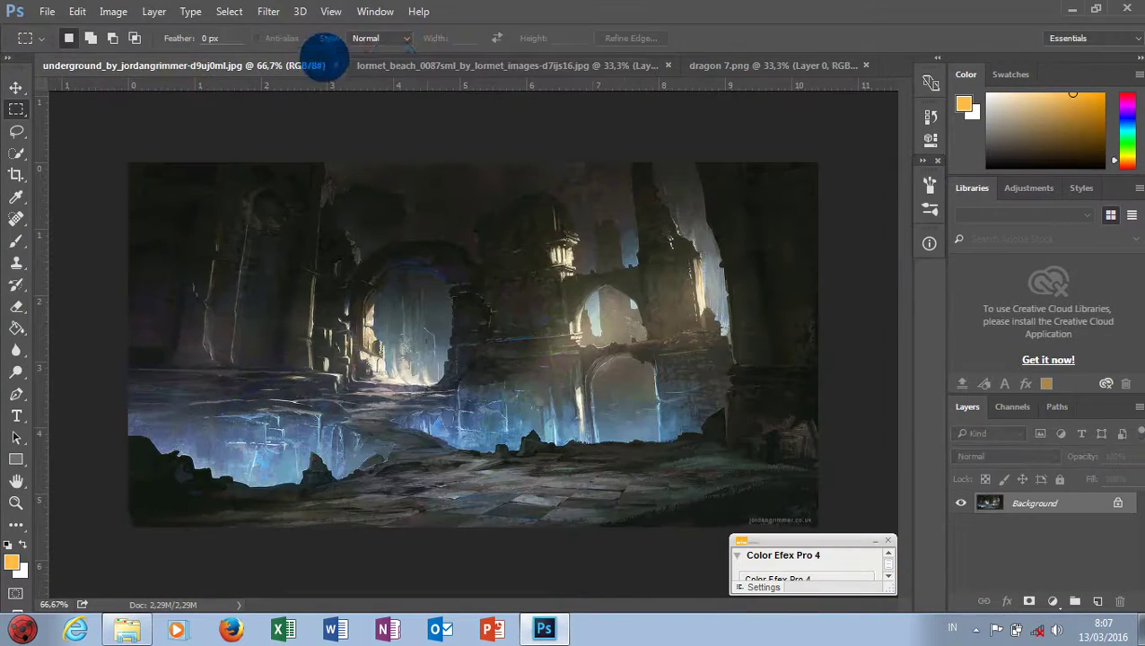
click(391, 64)
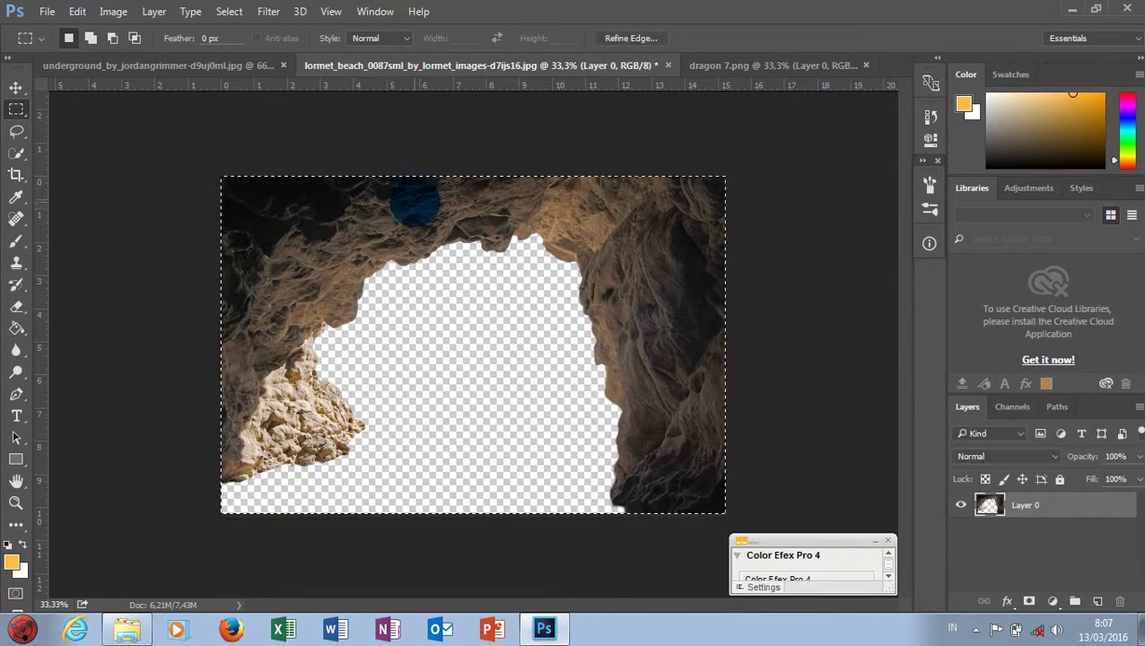
click(192, 65)
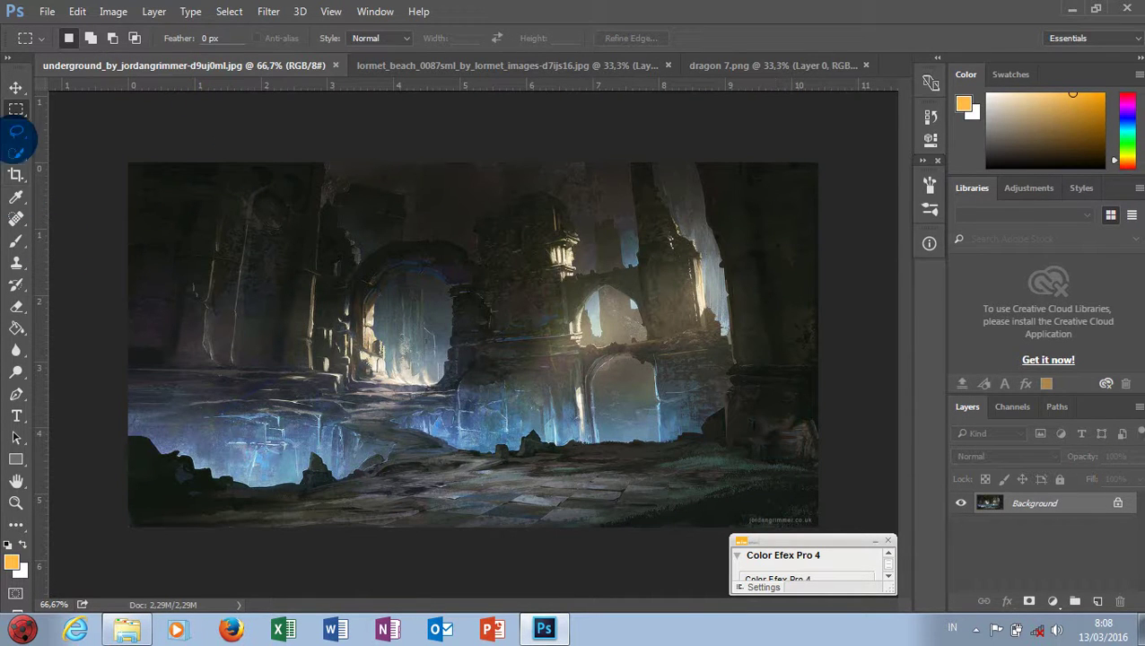
click(16, 175)
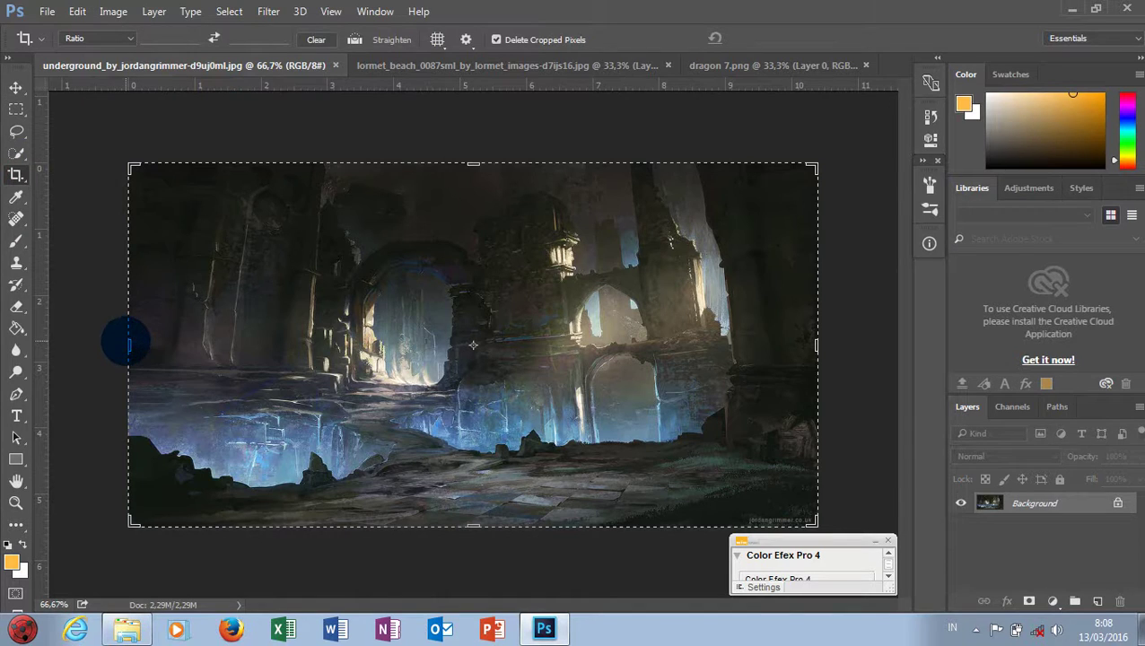
drag(128, 343, 210, 343)
drag(472, 164, 473, 180)
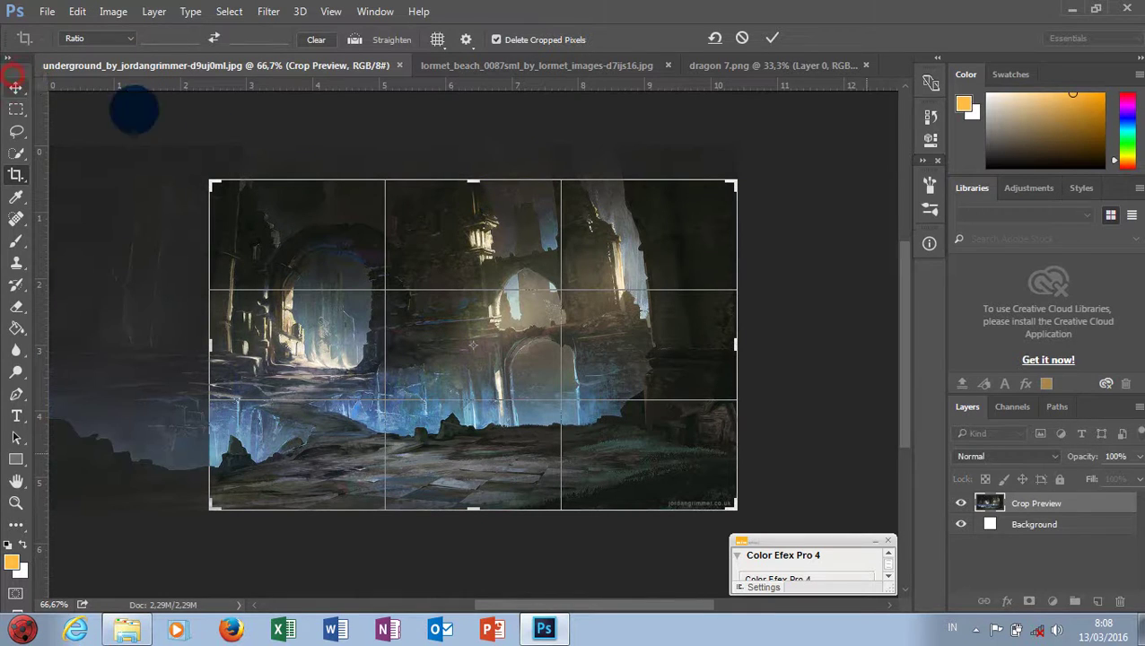
click(16, 86)
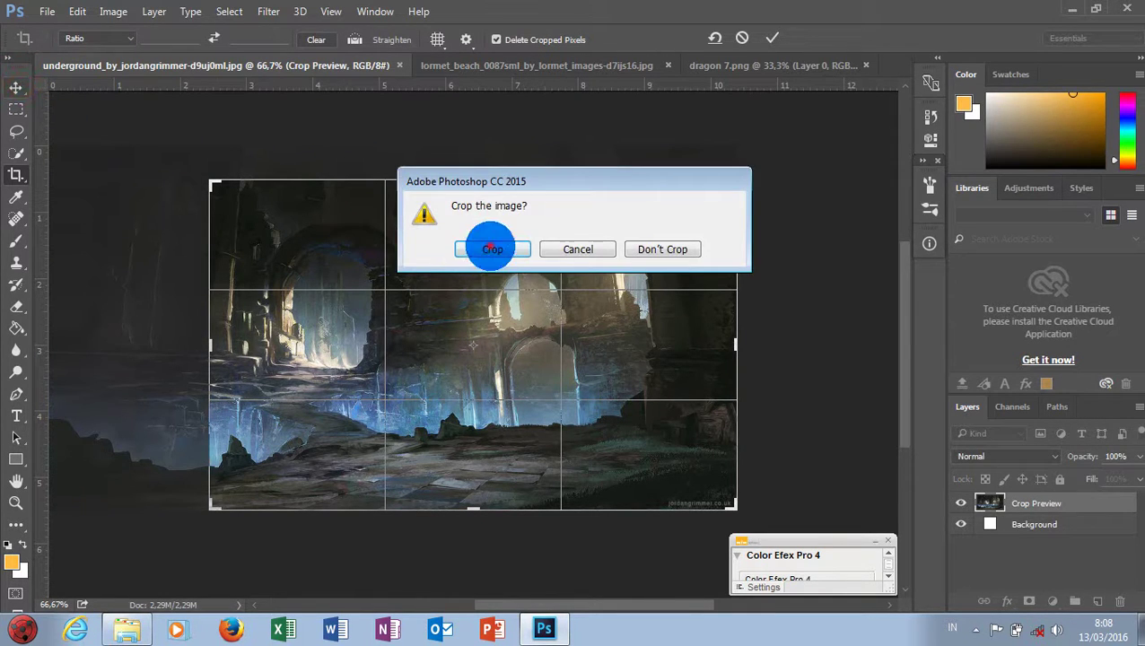
click(487, 248)
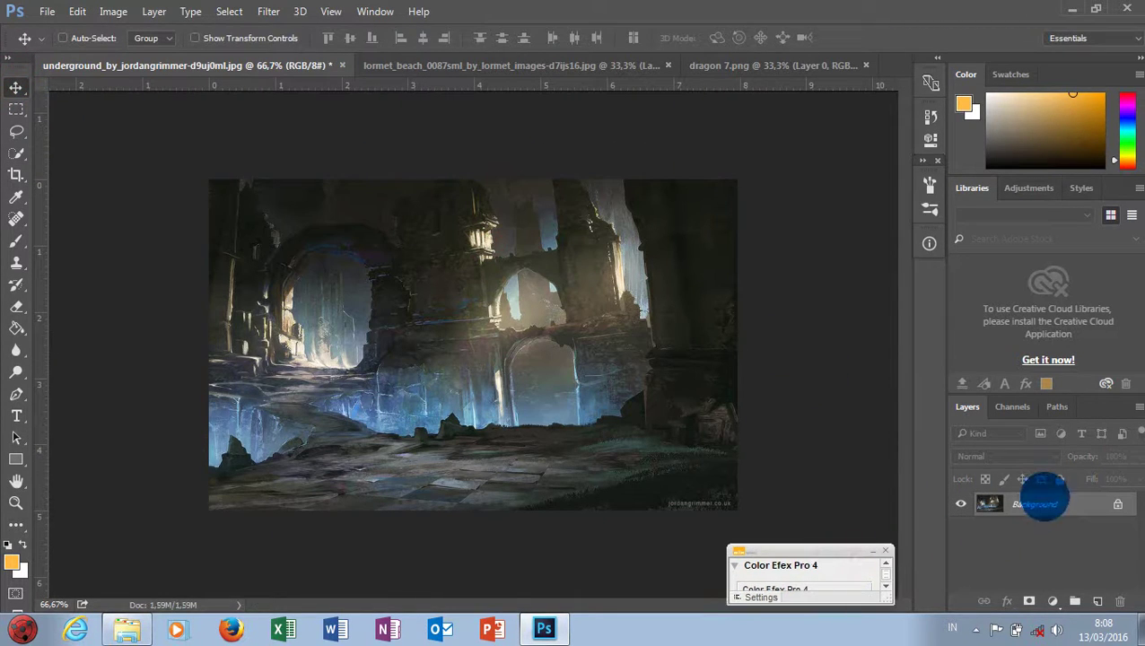
Step: Paste the rock arch as Layer 1, scale it to about 53%, and snap it left
key(ctrl+v)
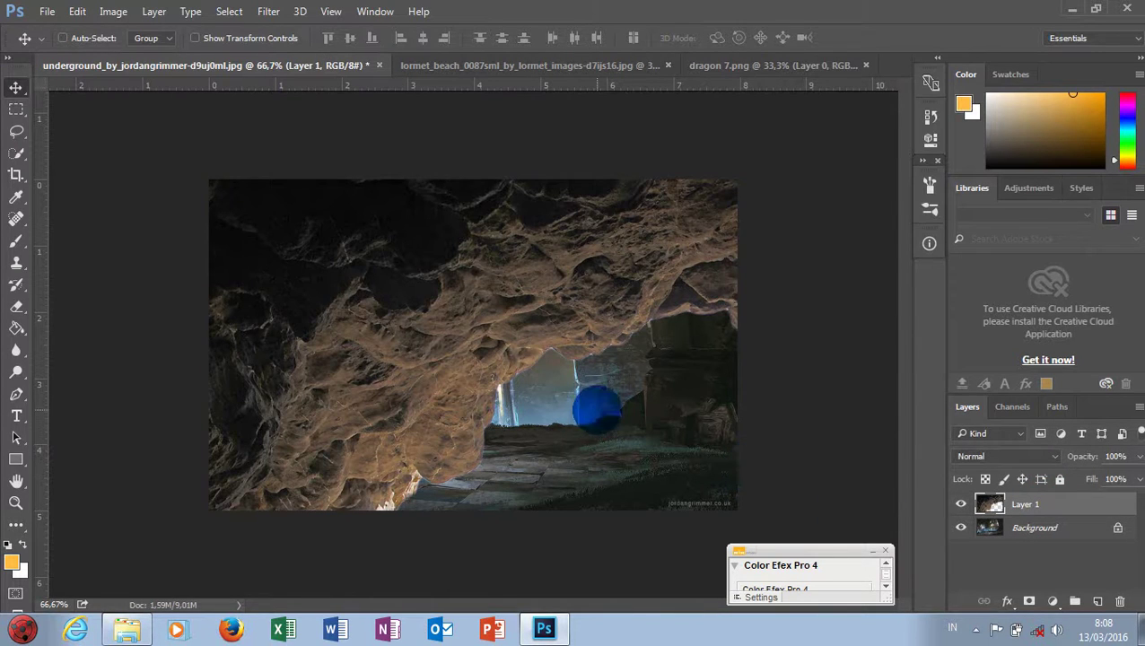
key(ctrl+t)
drag(209, 179, 226, 180)
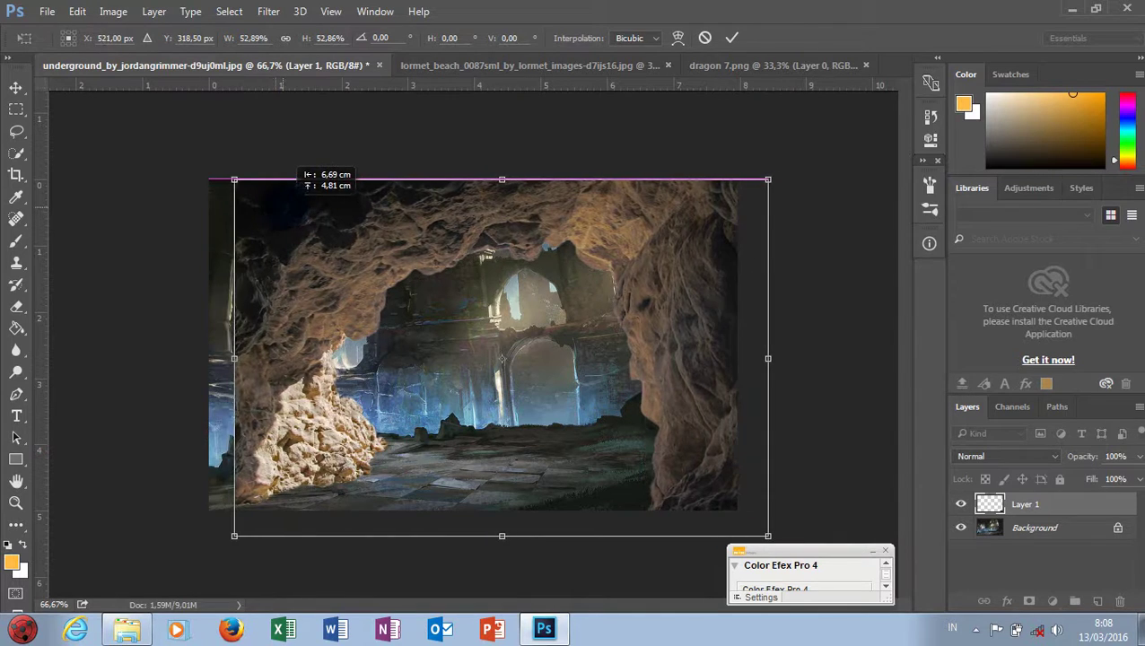
drag(278, 184, 261, 184)
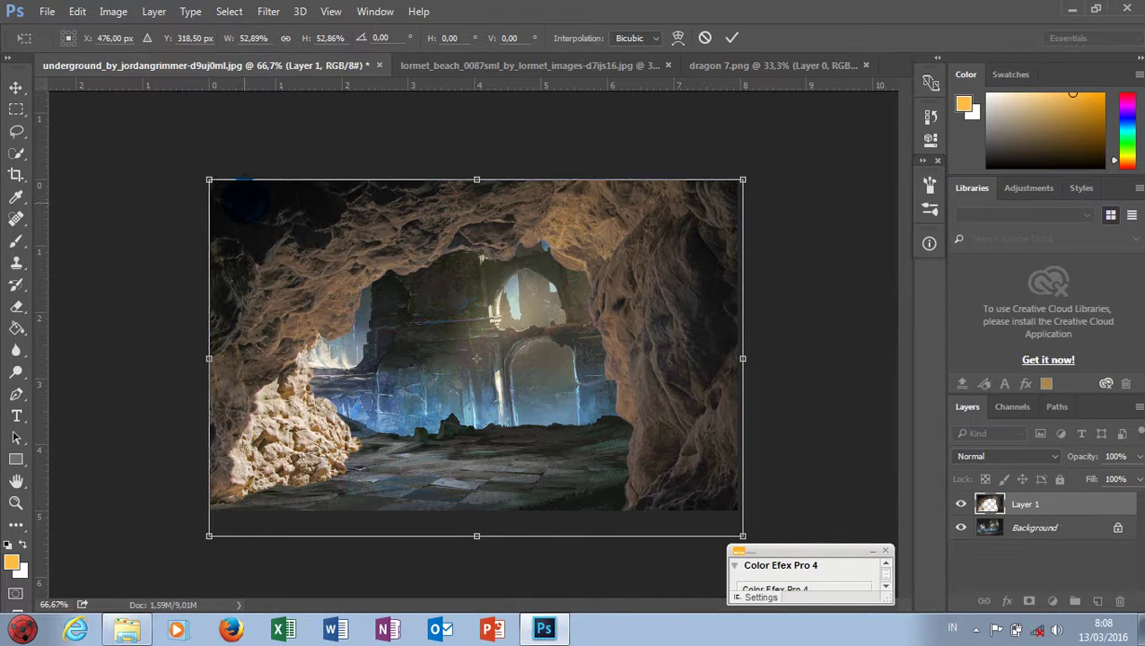
key(Return)
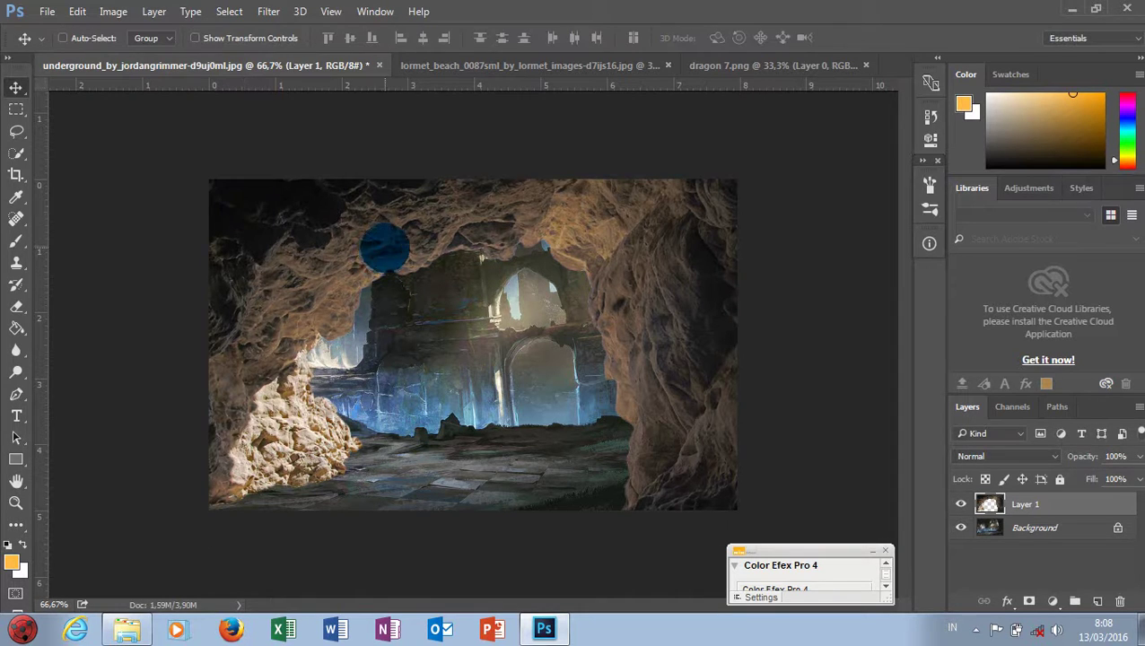
drag(422, 189, 397, 188)
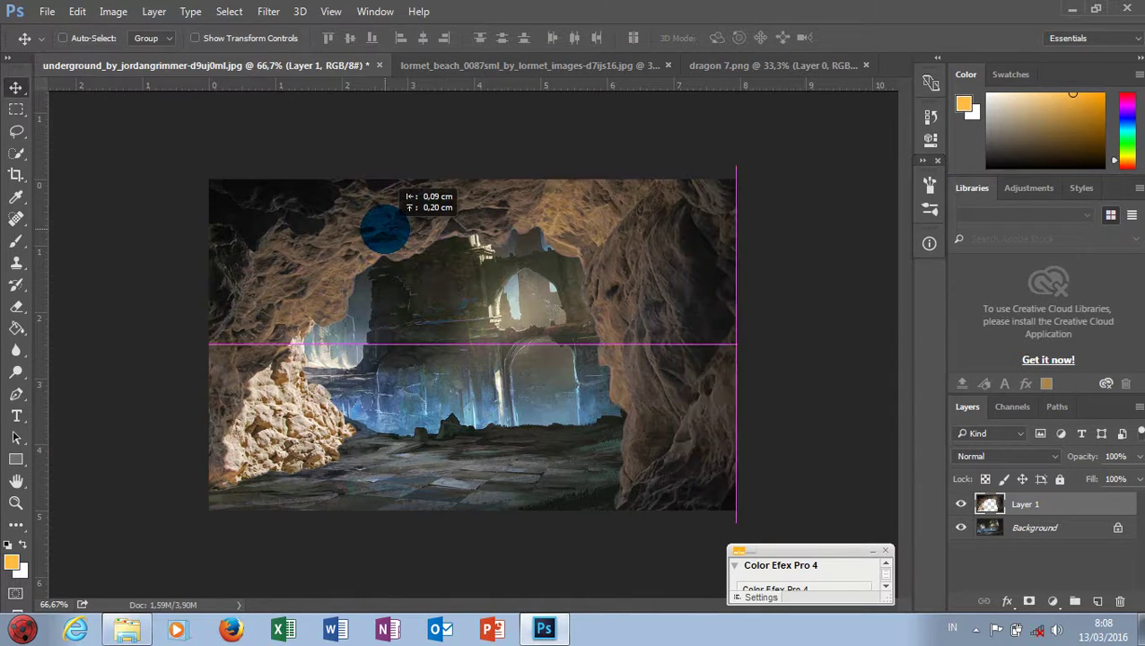
drag(384, 235, 395, 235)
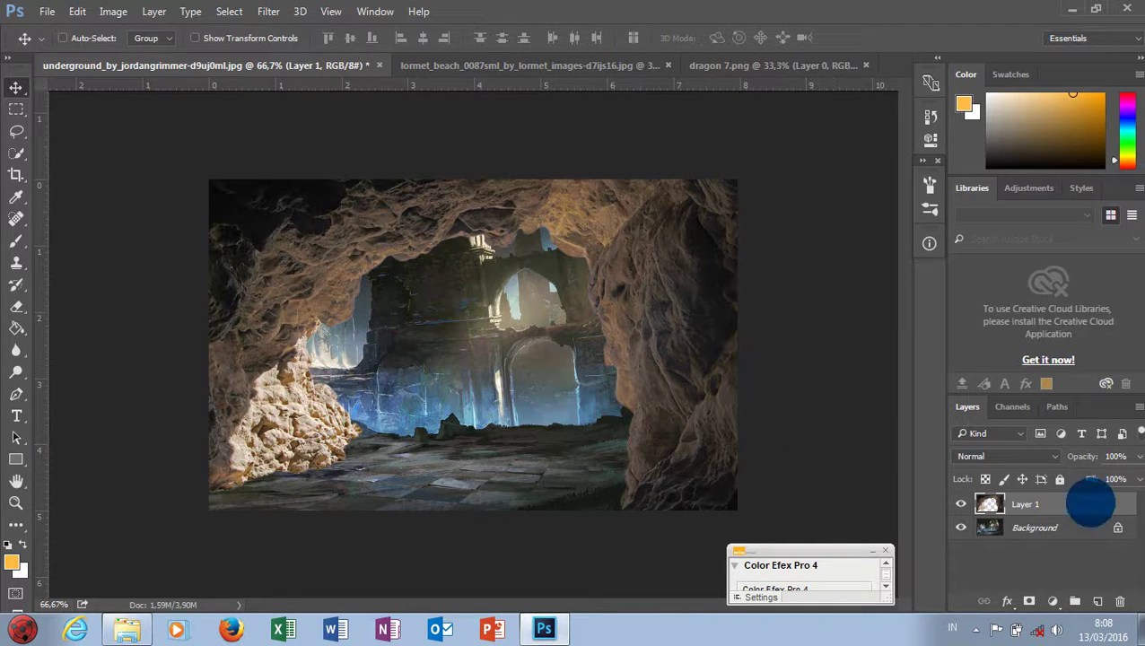
Step: Add a Brightness/Contrast adjustment with brightness −116 and contrast 59
click(1052, 601)
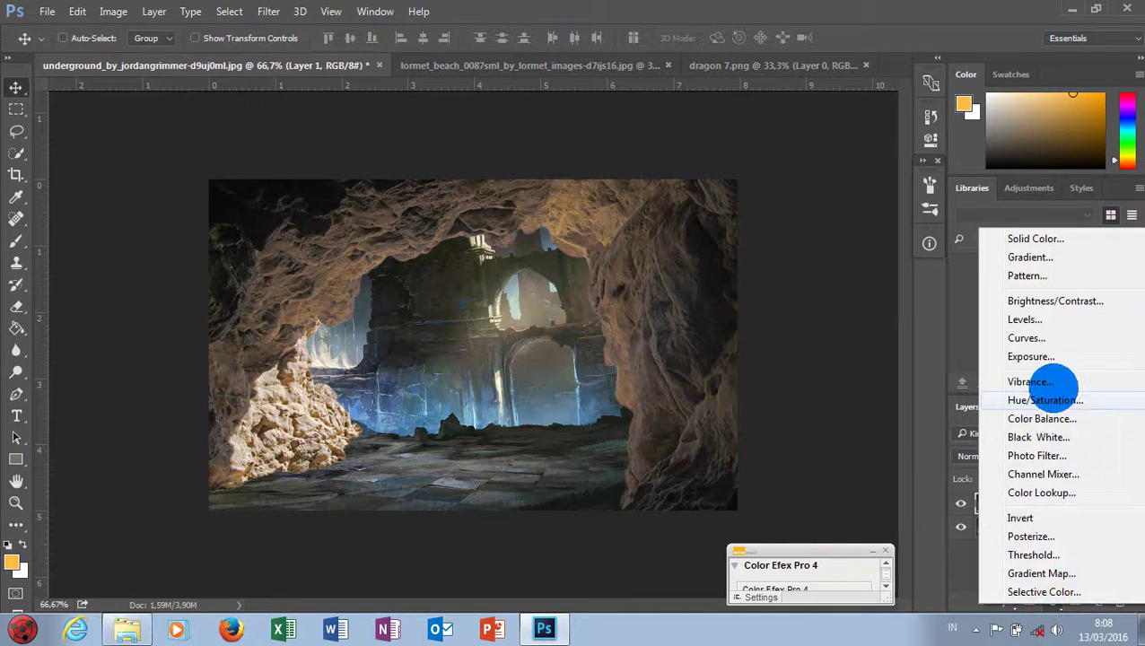
click(1014, 300)
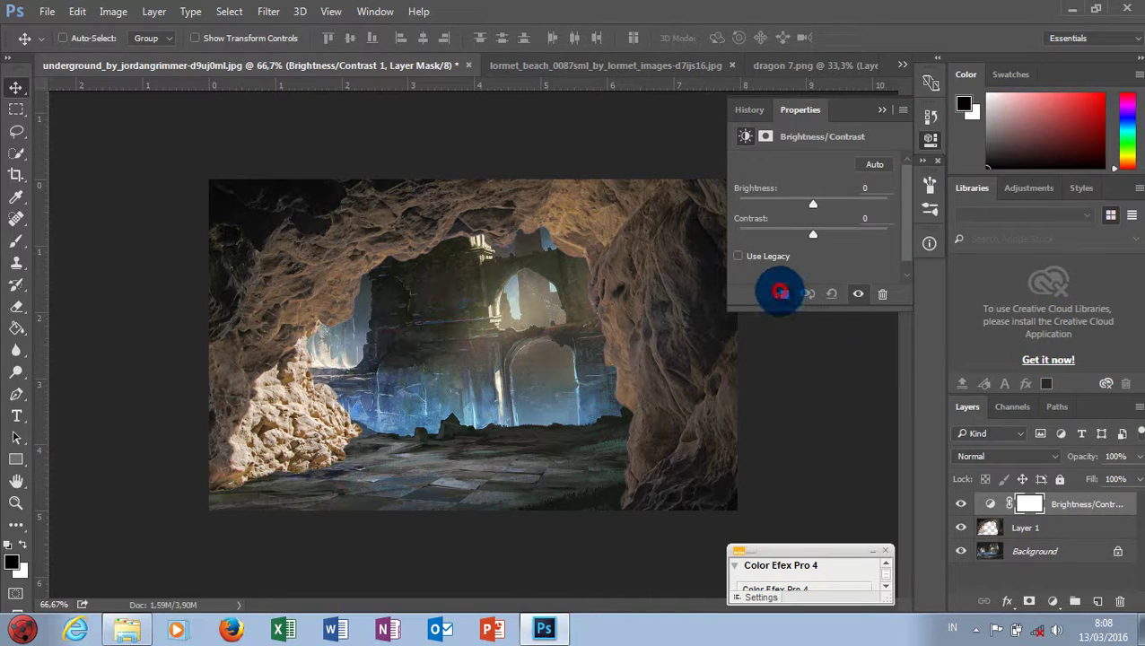
drag(810, 203, 751, 205)
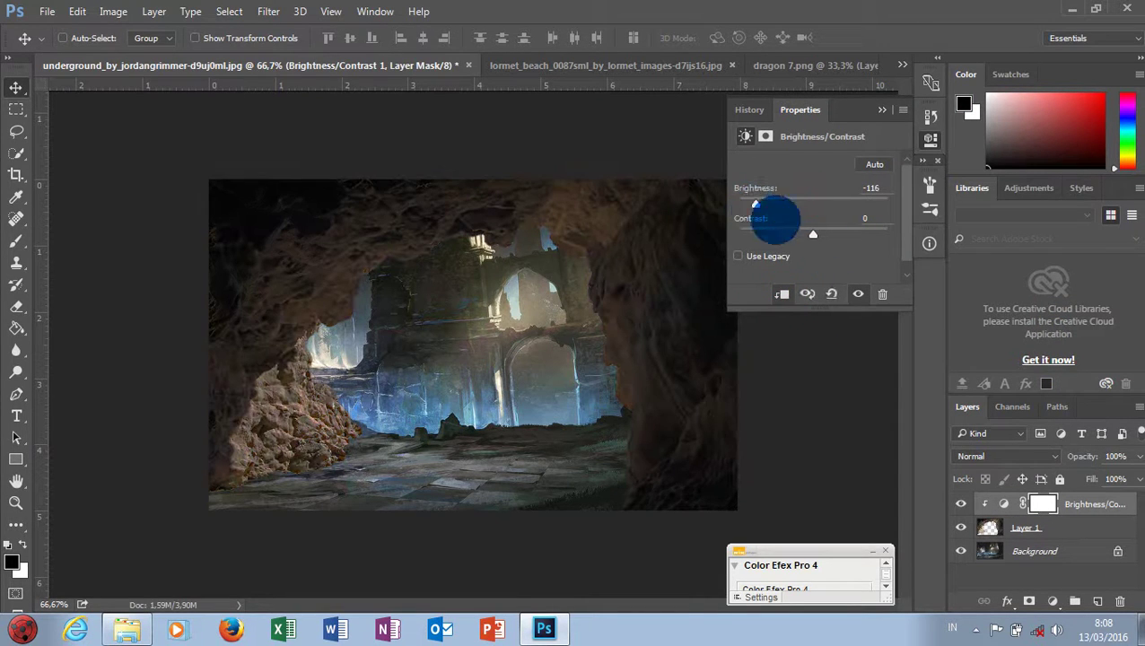
click(812, 235)
mouse_move(801, 235)
mouse_down()
mouse_move(886, 232)
mouse_move(850, 235)
mouse_up()
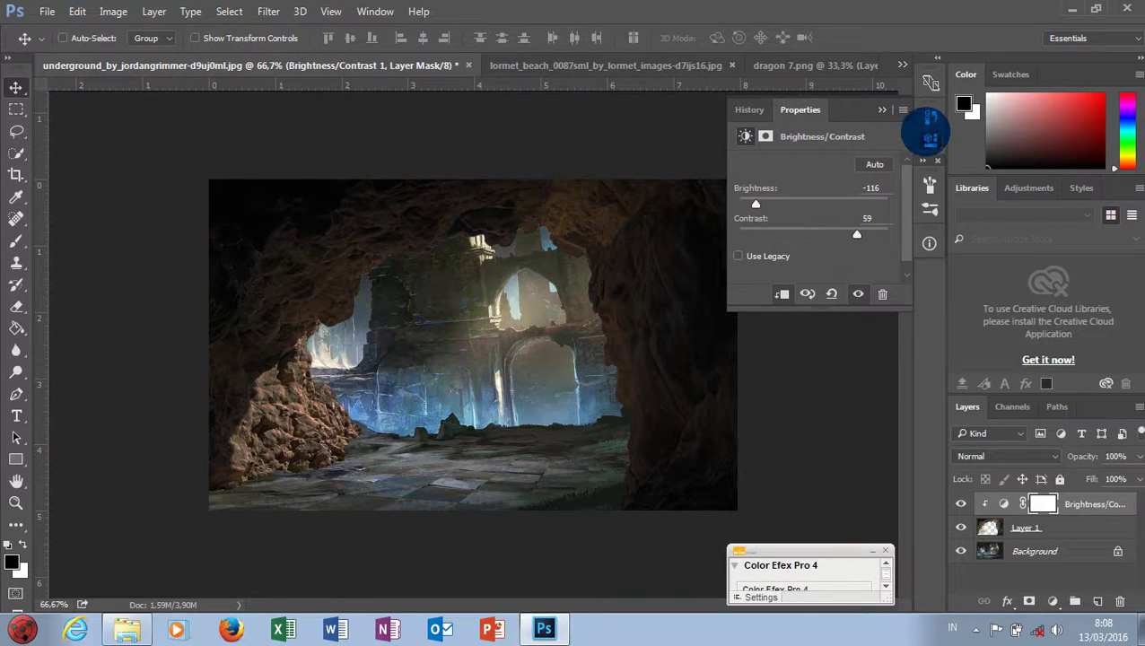
click(882, 110)
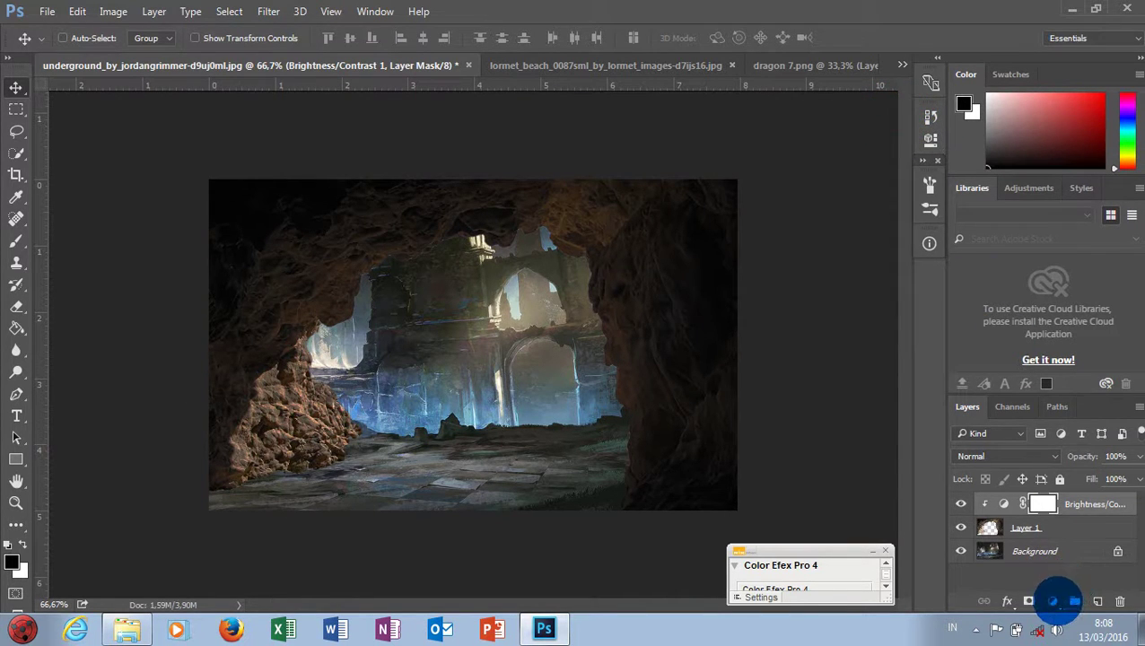
Step: Add a Color Balance adjustment shifting midtones, shadows and highlights (highlights yellow −19)
click(1052, 601)
click(1040, 413)
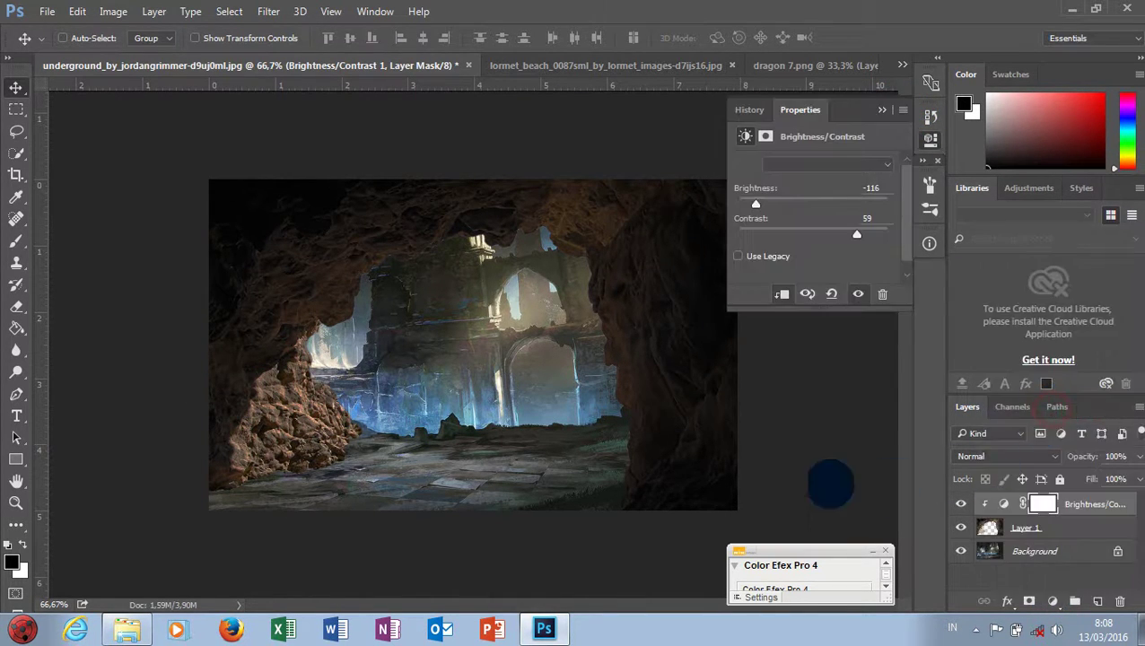
drag(790, 259, 775, 259)
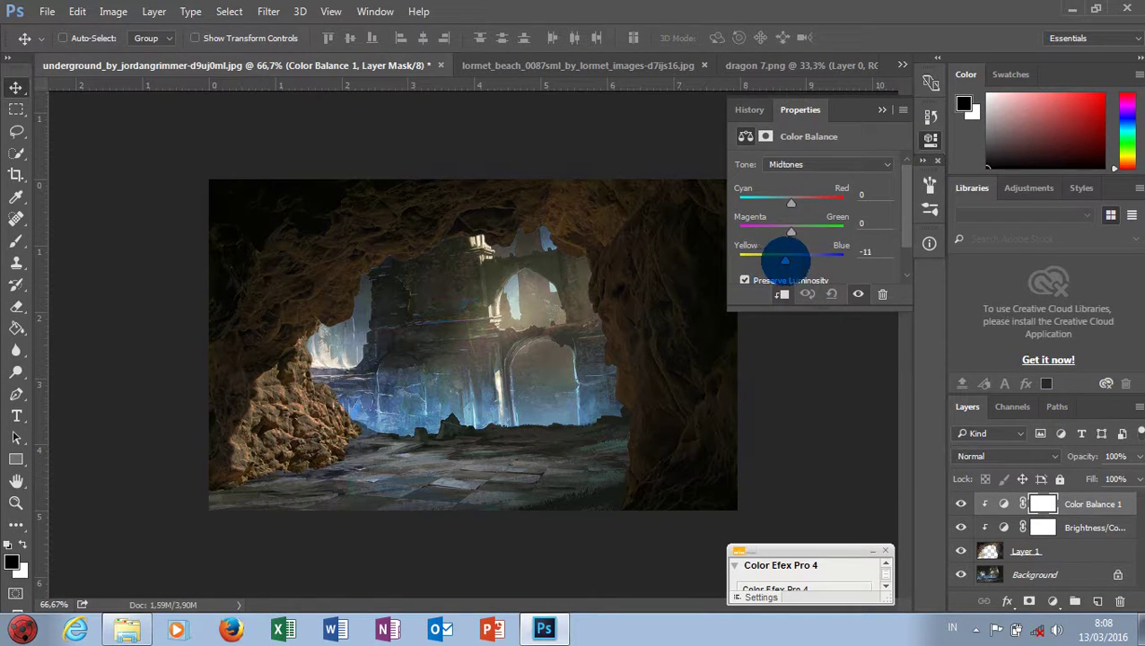
click(798, 164)
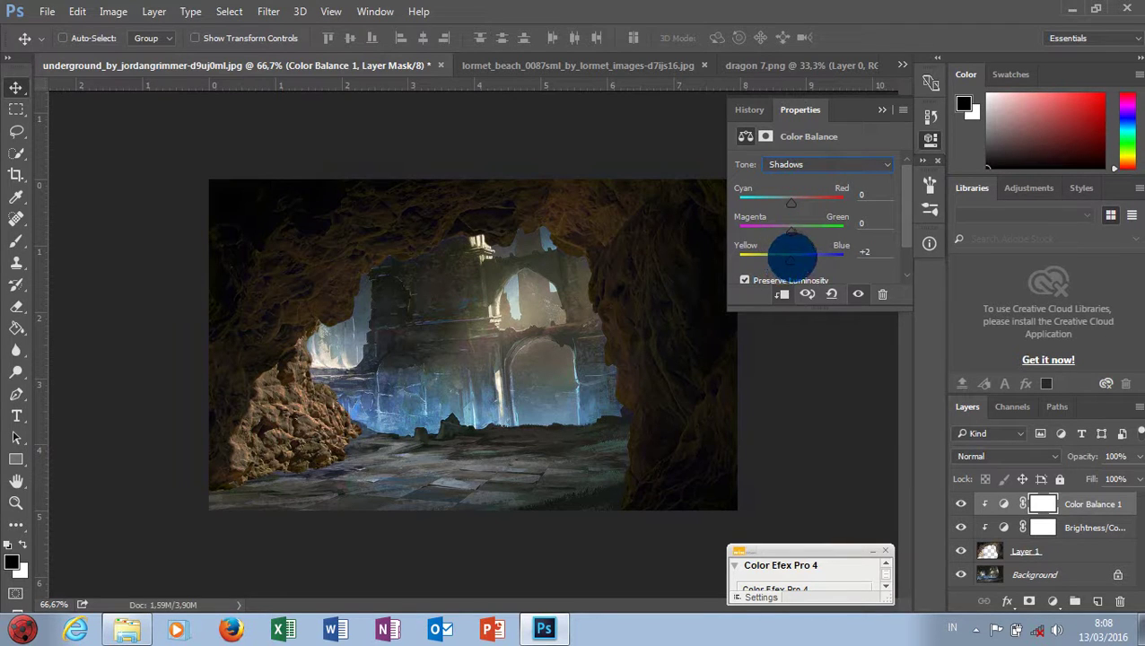
click(820, 165)
click(813, 197)
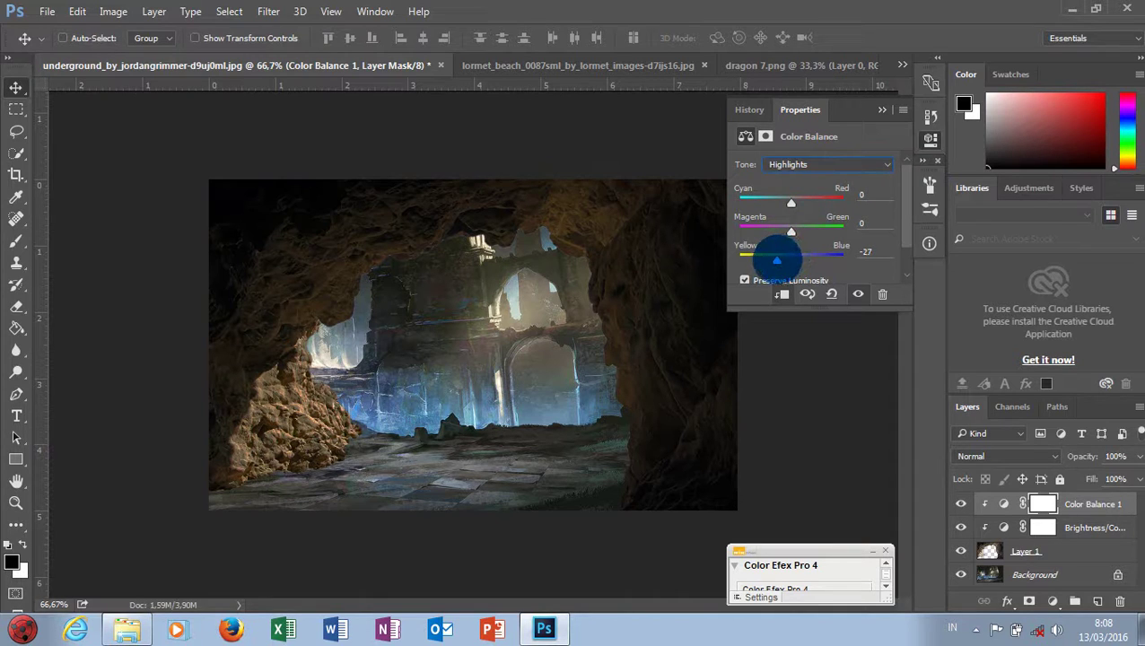
drag(776, 260, 781, 259)
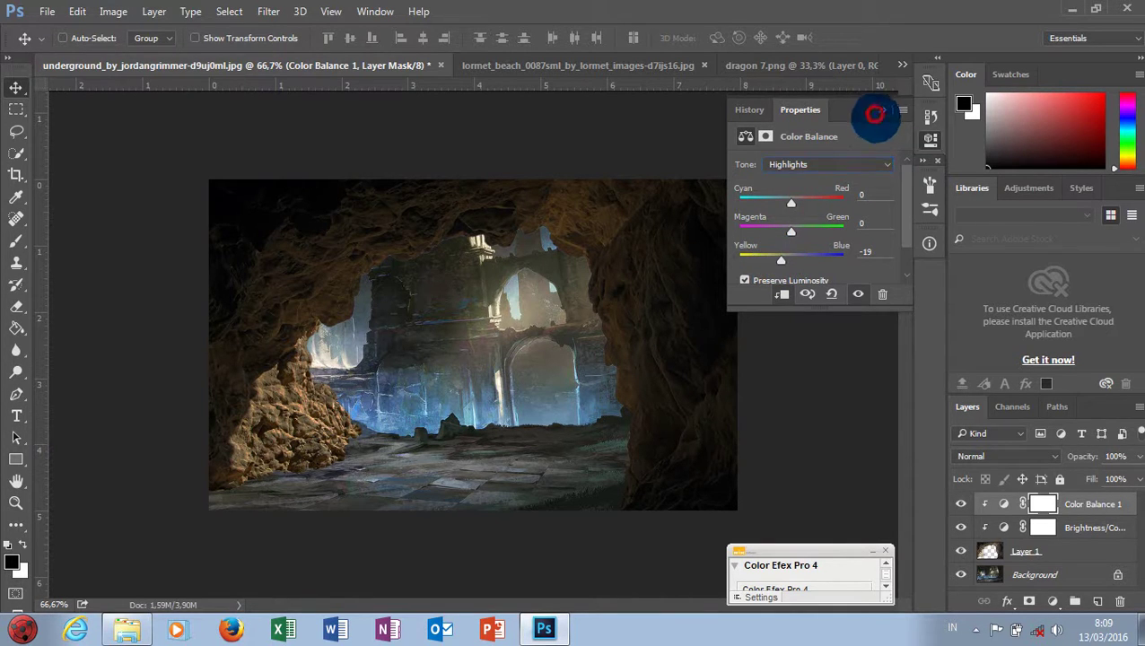
click(875, 113)
Step: Add a Hue/Saturation adjustment and clip all three adjustments to the cave layer
click(1048, 531)
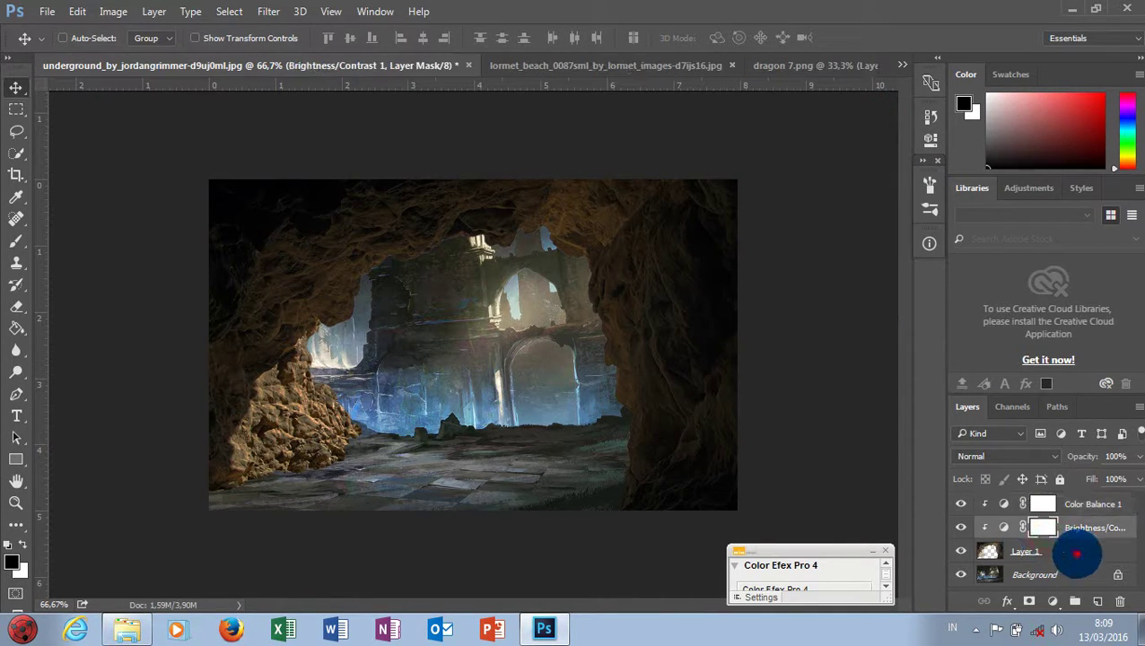
click(1059, 550)
click(1052, 601)
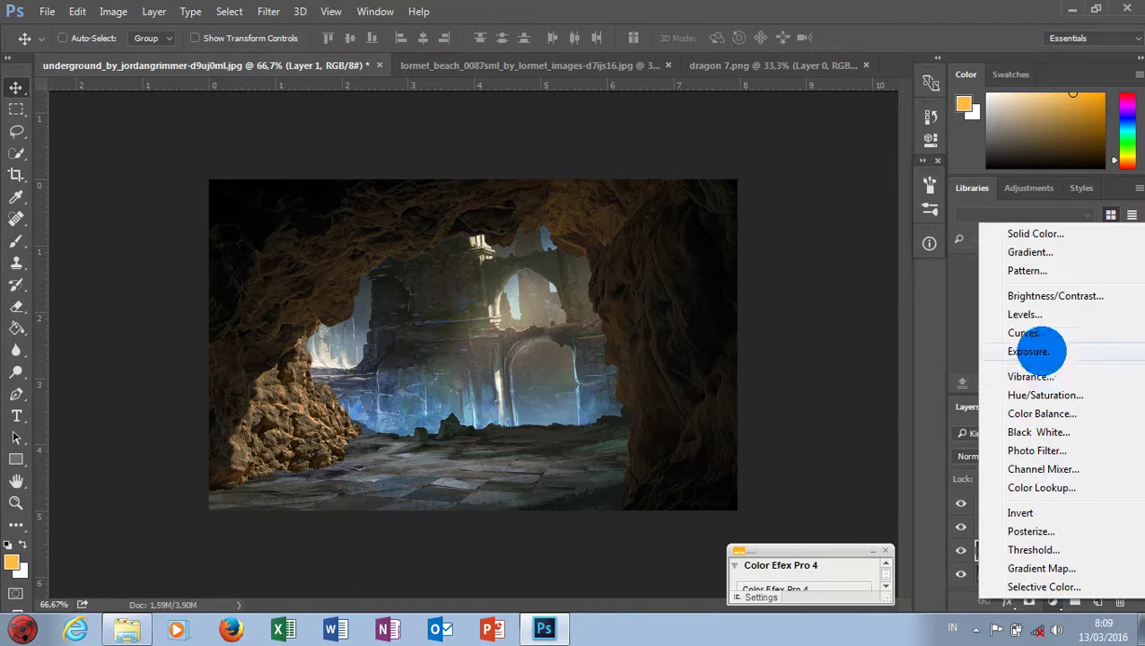
click(1040, 395)
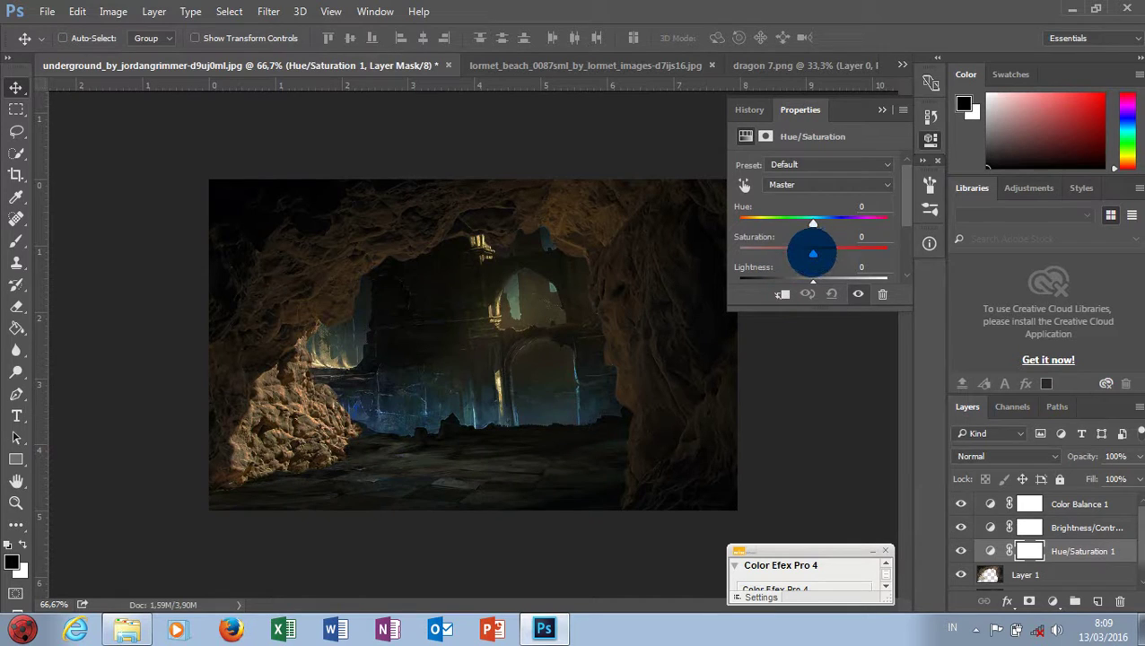
click(783, 294)
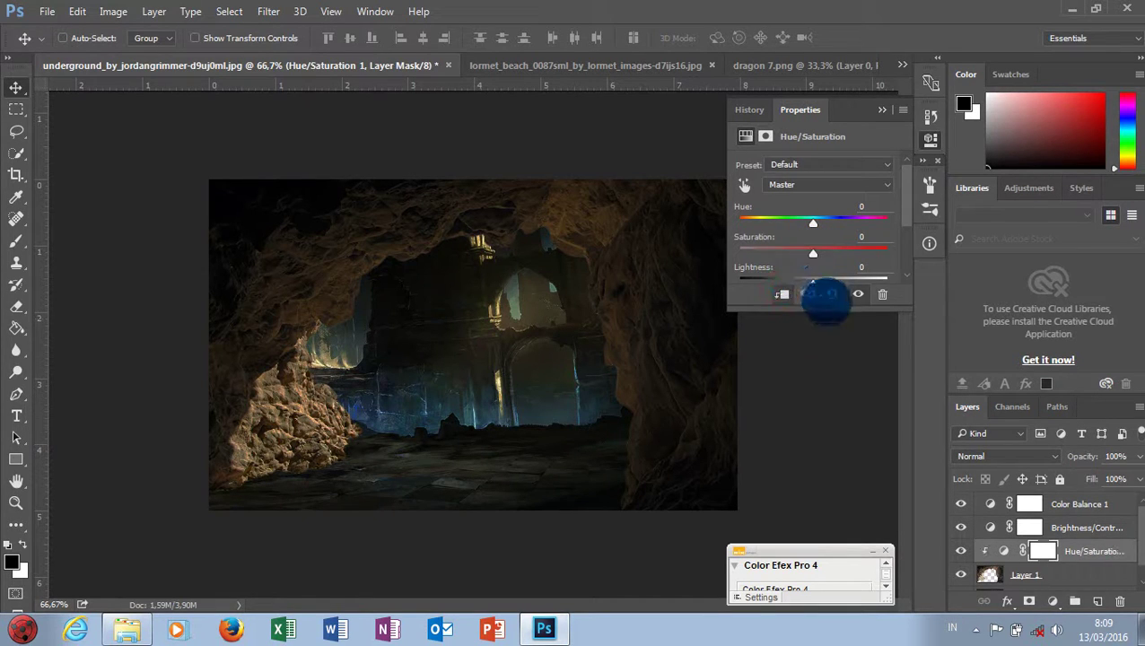
key(ctrl)
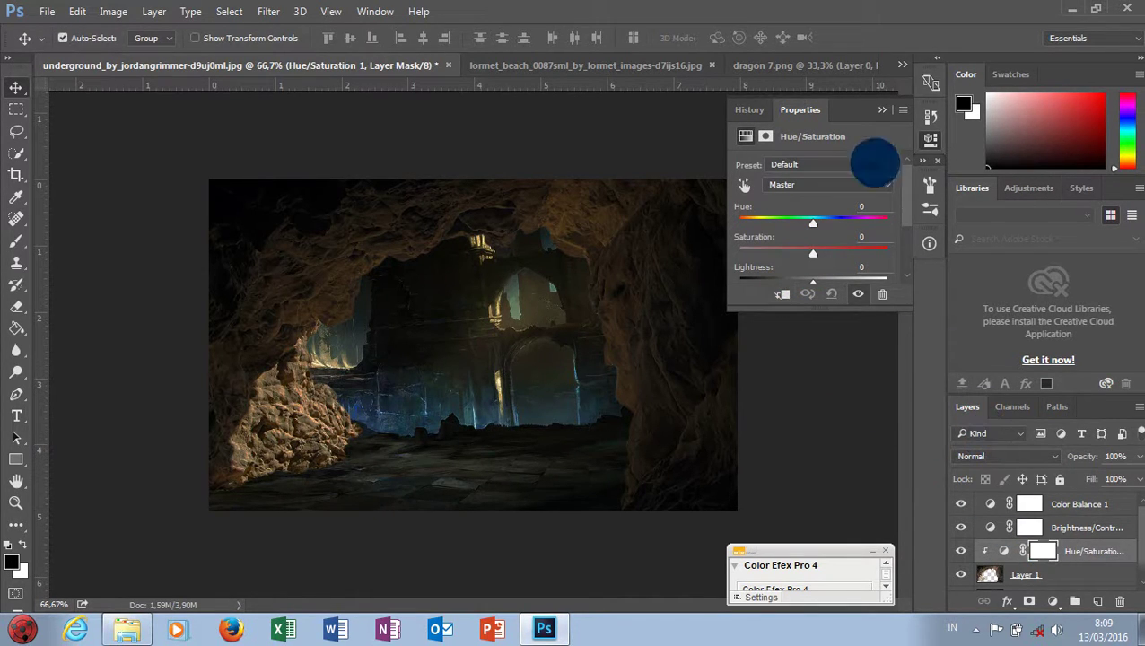
key(ctrl+alt+g)
click(881, 109)
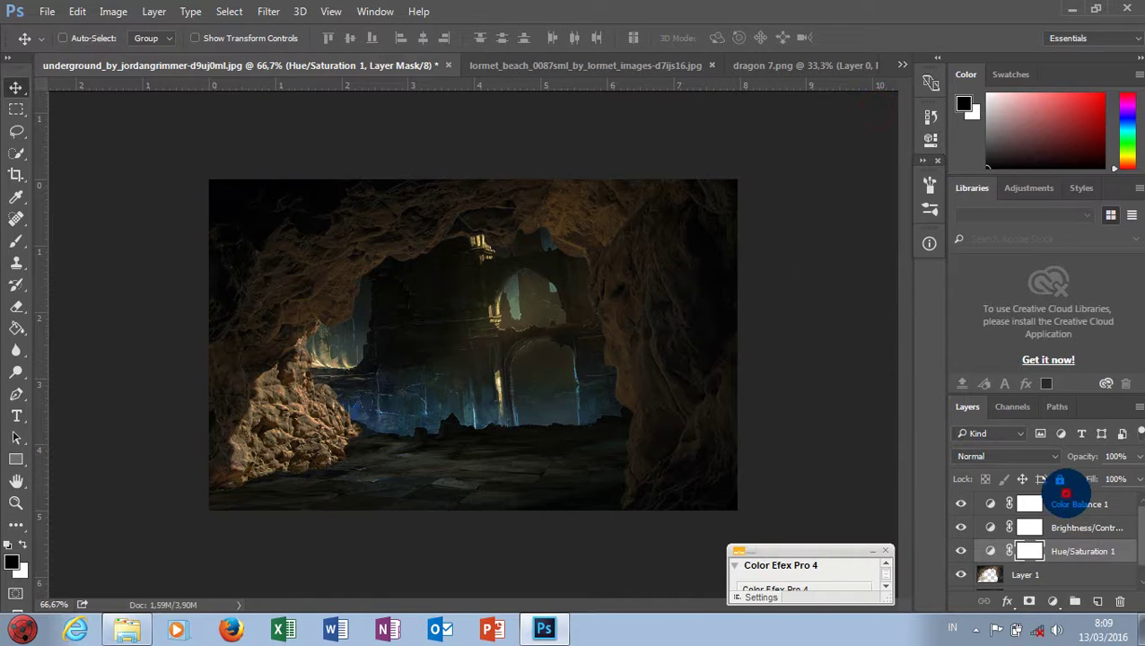
shift+click(1056, 503)
right_click(1055, 503)
click(754, 380)
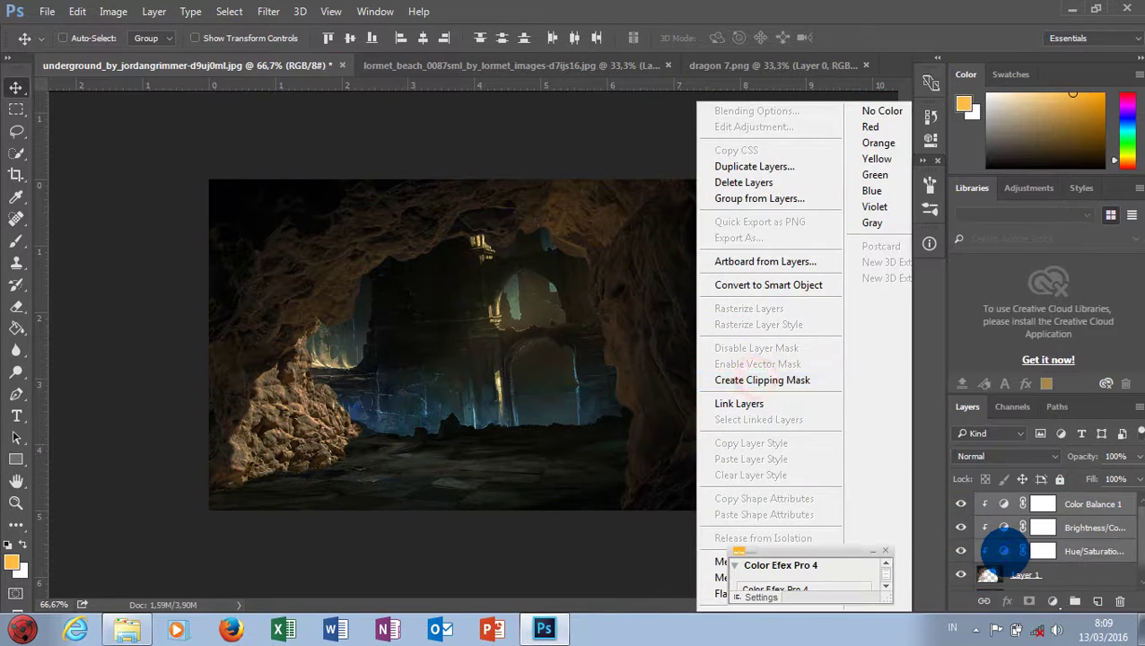
Step: Set the Hue/Saturation adjustment to saturation −41 and lightness −23
double_click(1004, 550)
drag(812, 254, 781, 254)
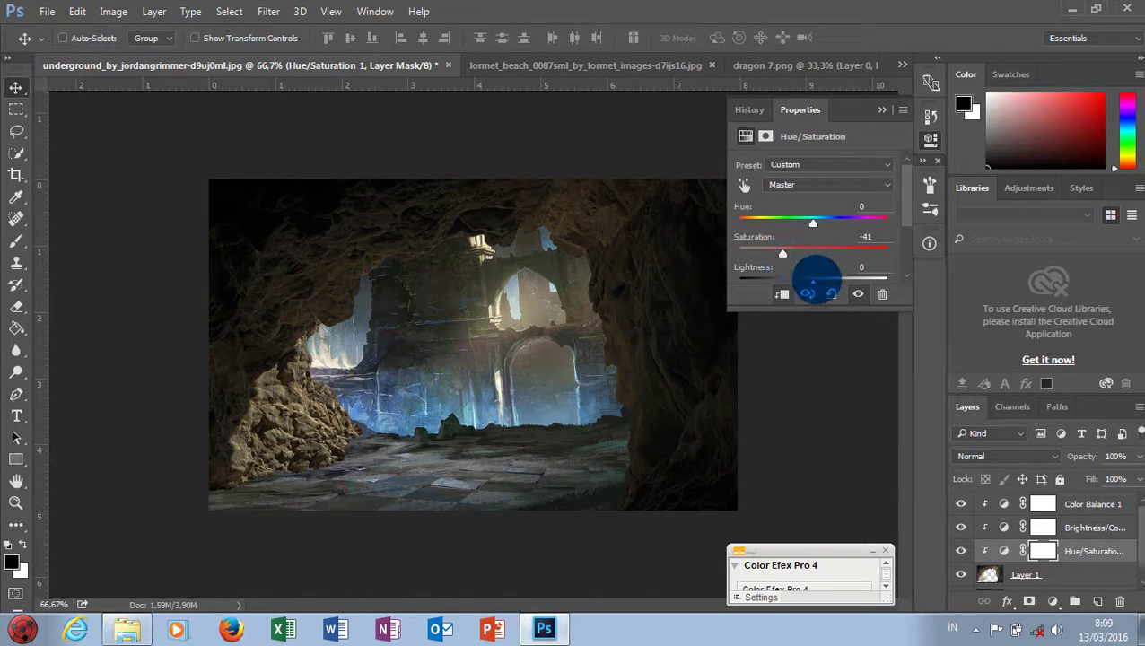
drag(808, 279, 786, 279)
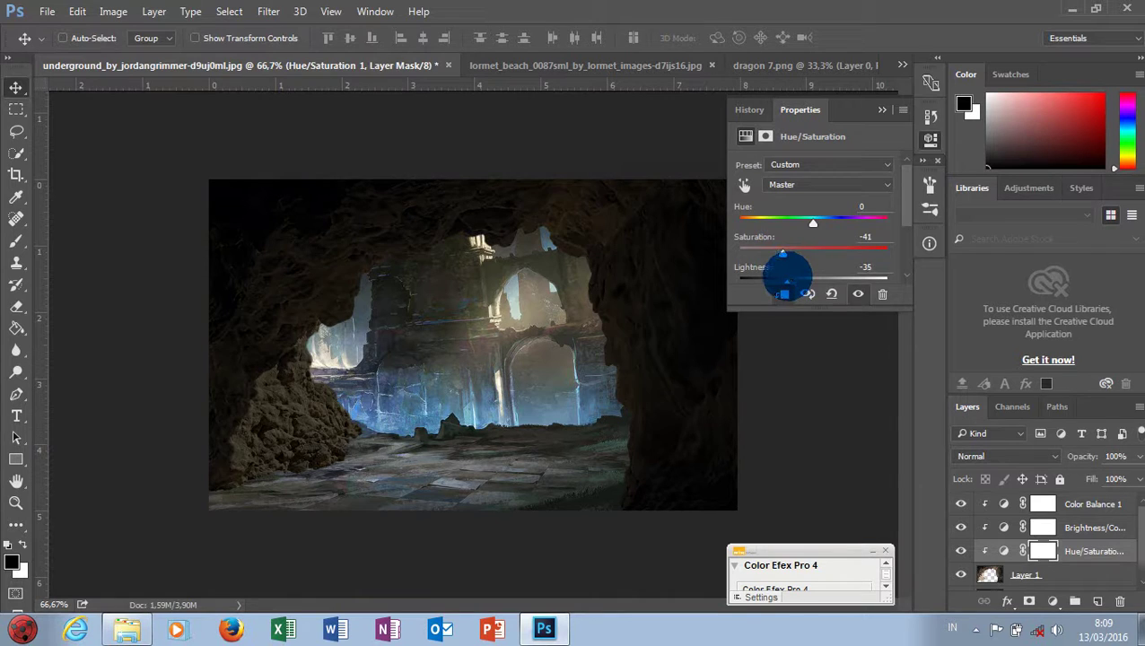
drag(800, 279, 795, 279)
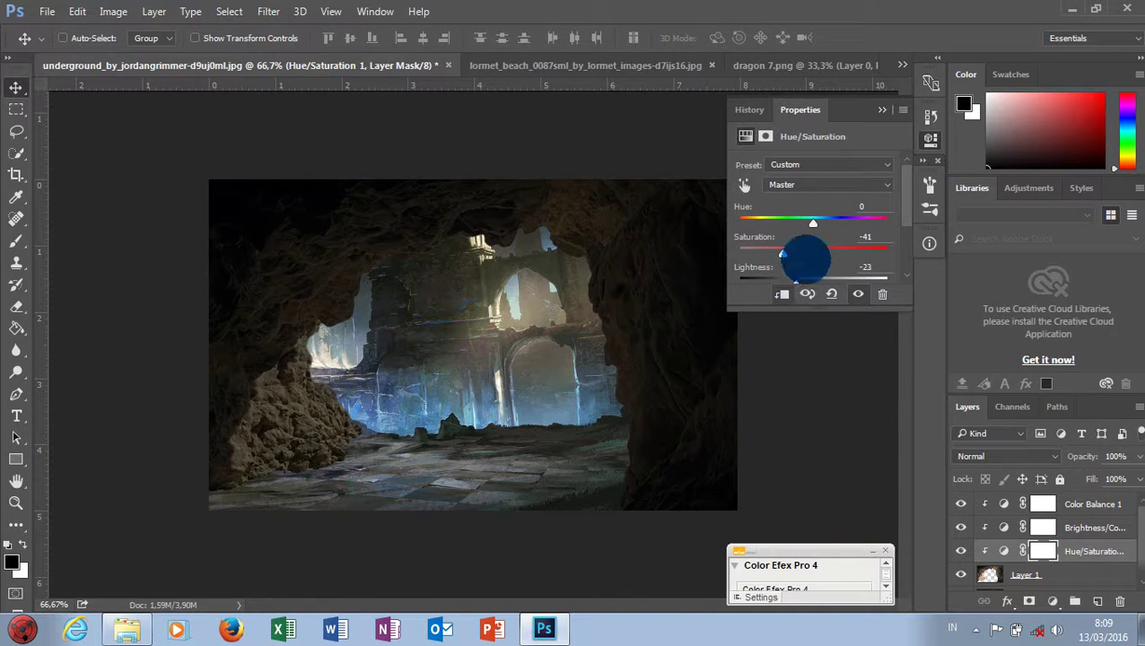
click(882, 113)
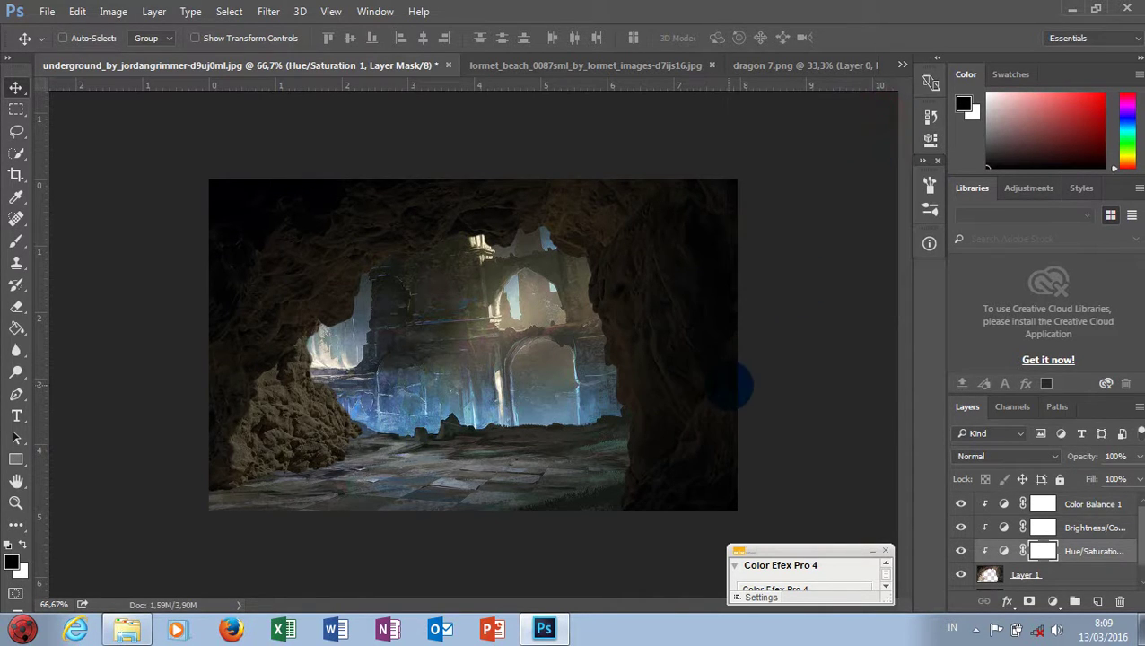
key(ctrl+plus)
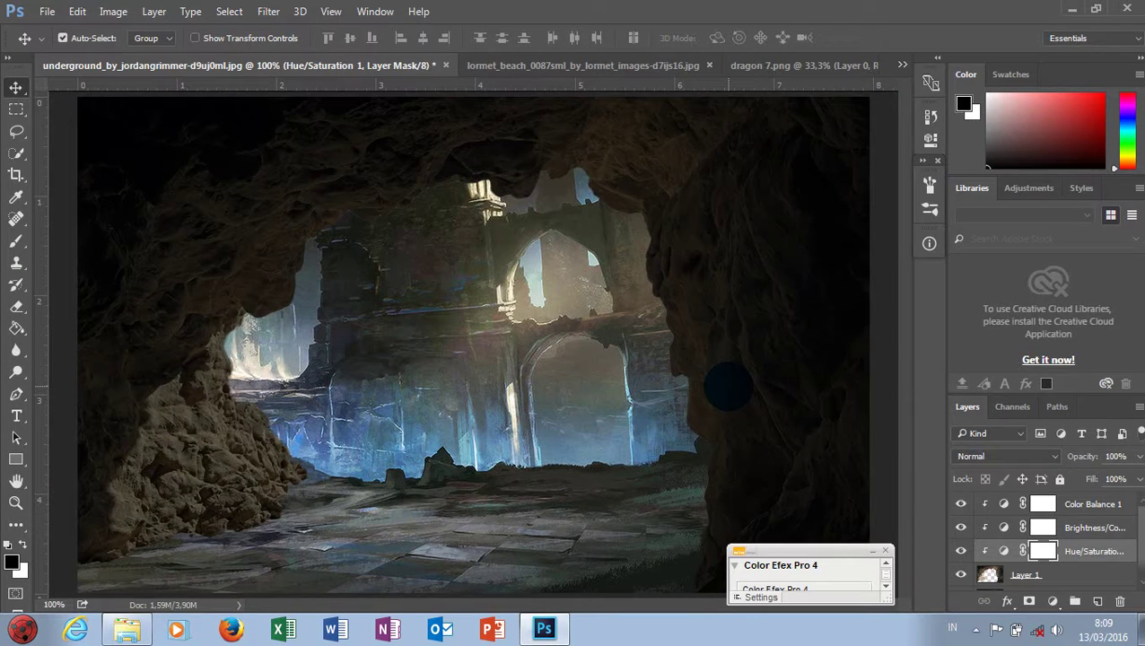
key(ctrl+minus)
scroll(1050, 552, down, 1)
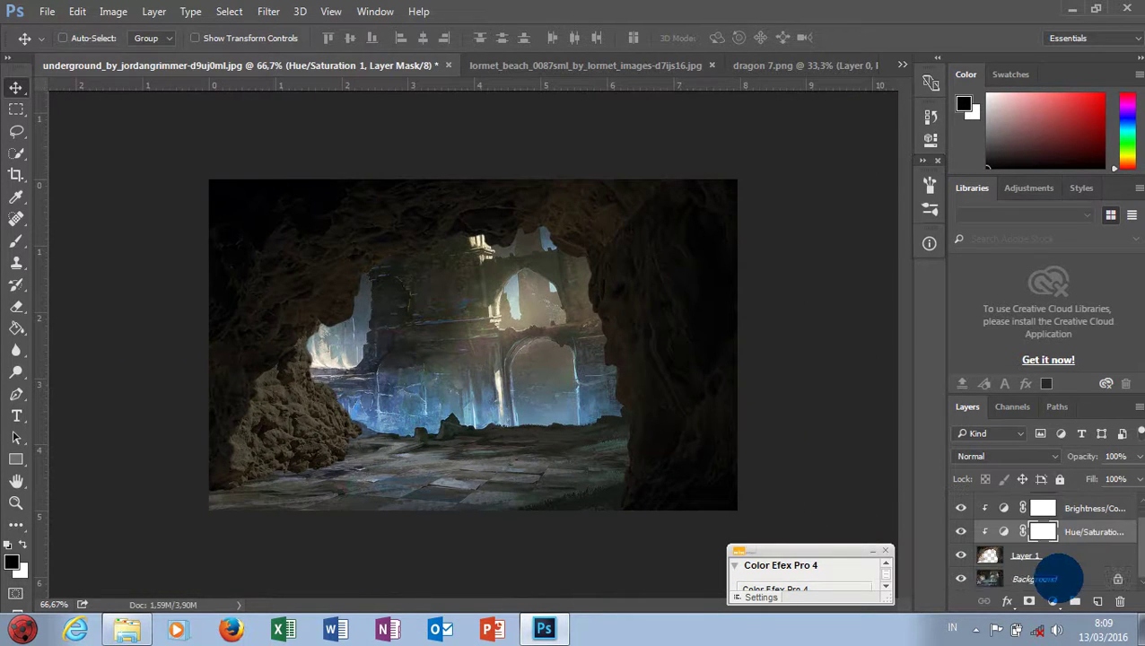
Step: Add a new Layer 2 and pick a black Brush at 55 px
click(1097, 601)
key(b)
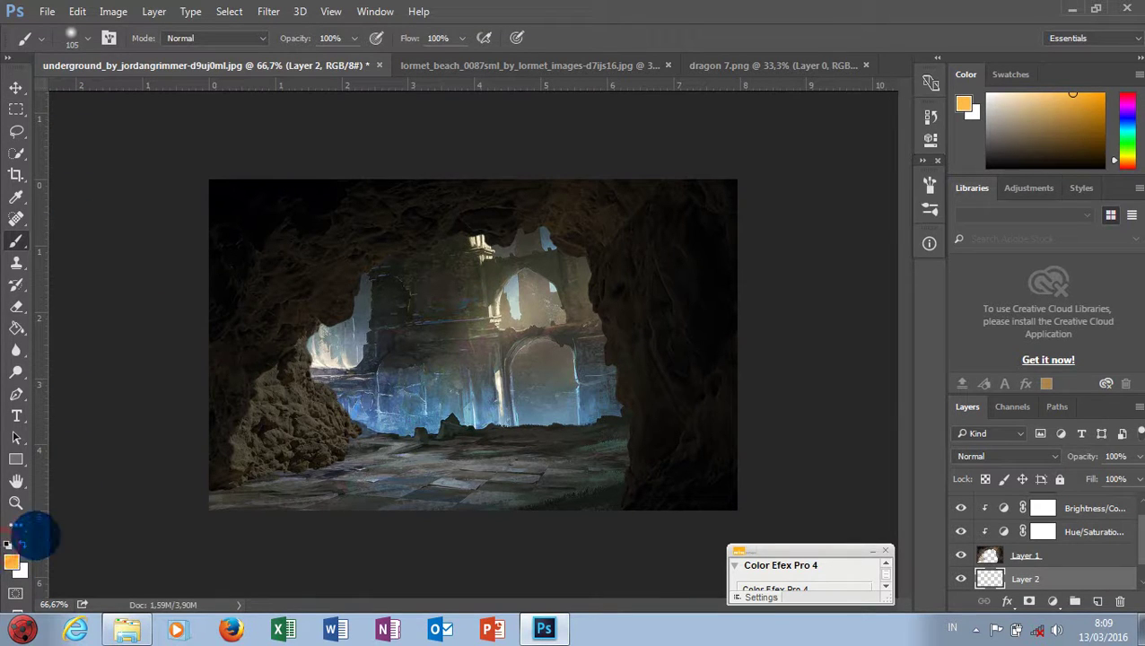
click(11, 545)
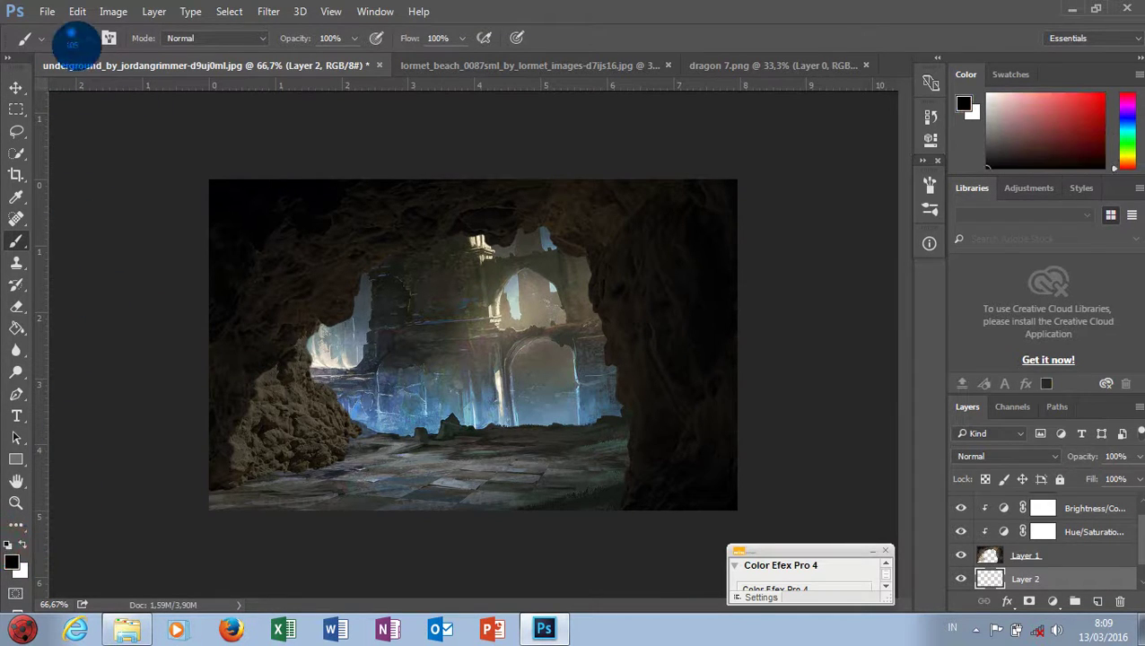
click(76, 38)
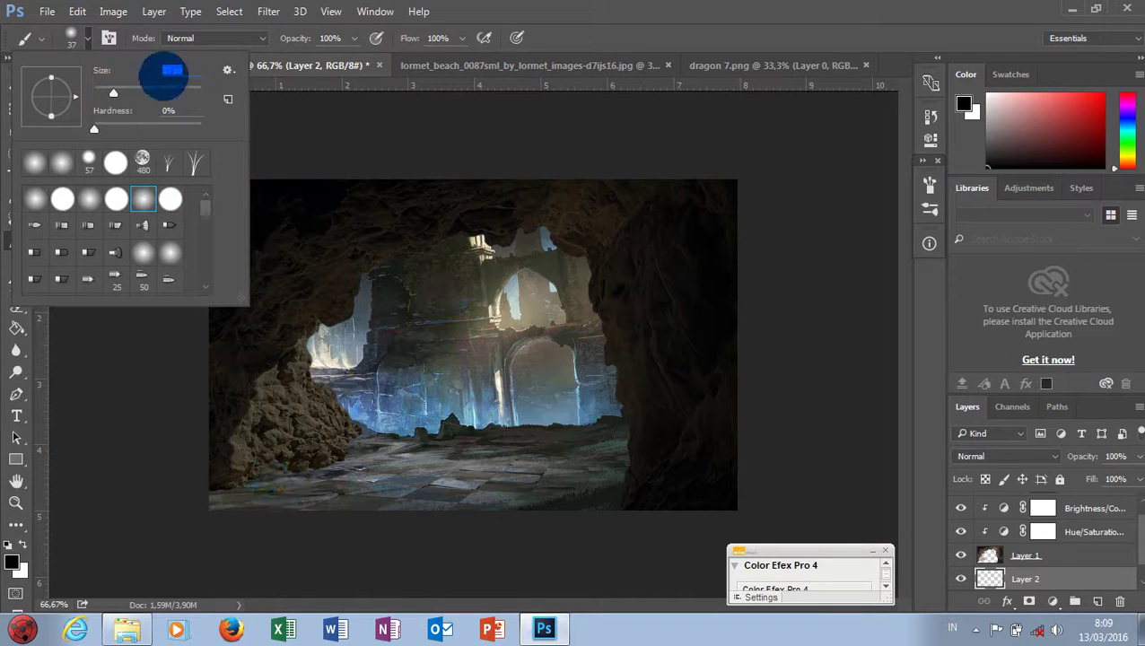
drag(114, 93, 123, 93)
click(274, 395)
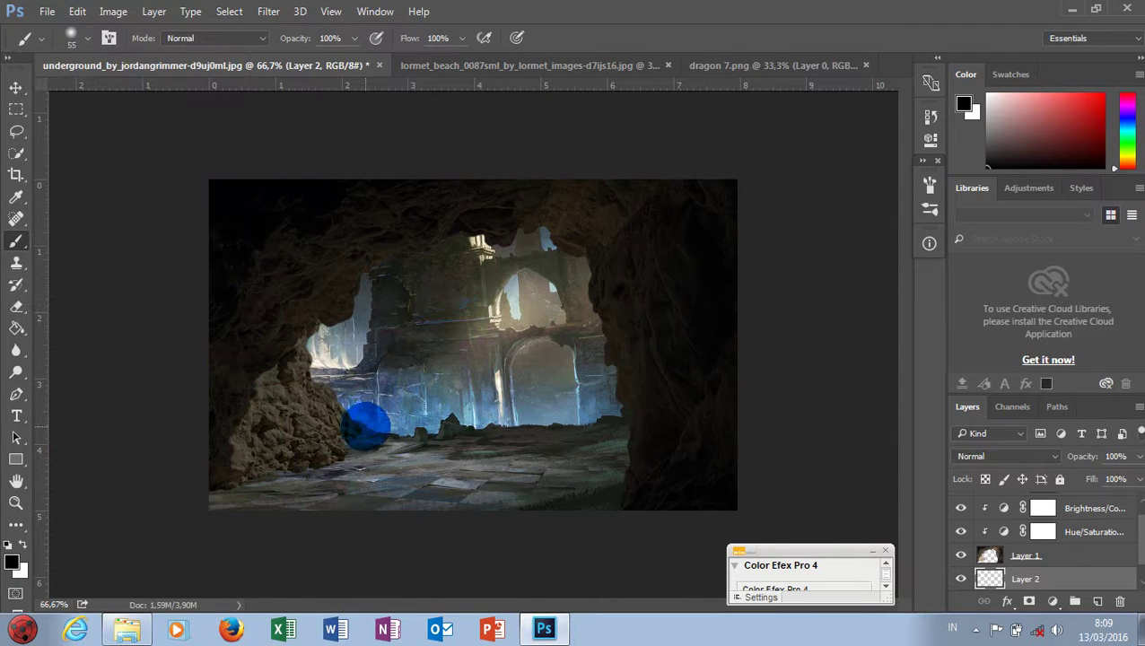
Step: Shrink the soft brush to 26 px
scroll(366, 426, up, 1)
scroll(362, 422, up, 1)
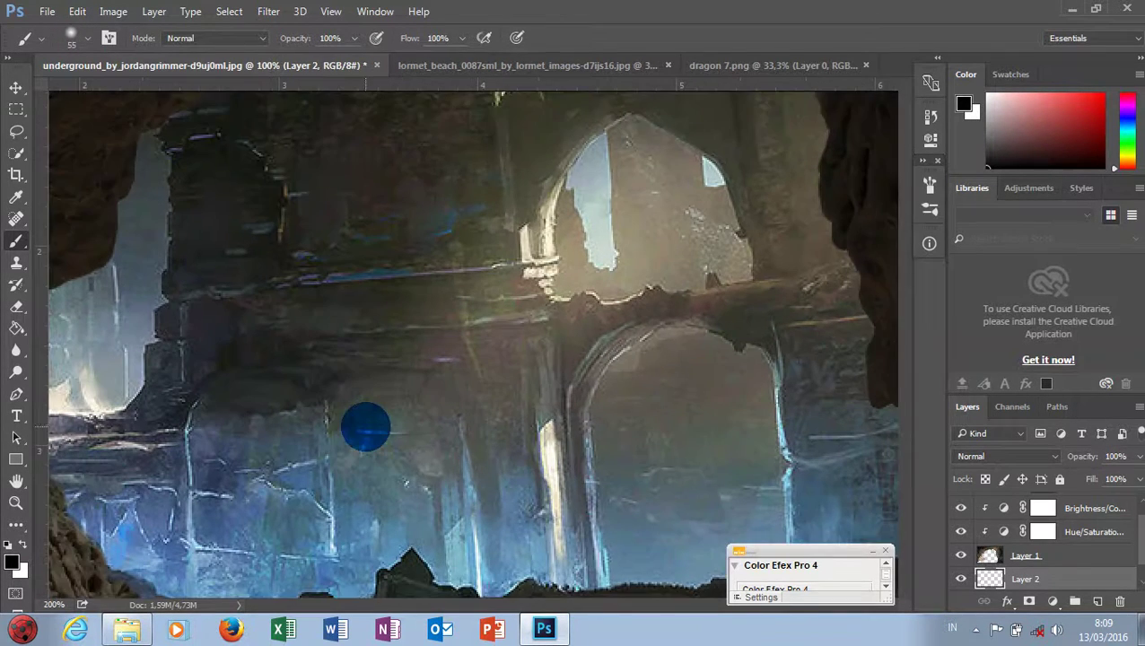
scroll(526, 457, up, 1)
scroll(512, 575, down, 2)
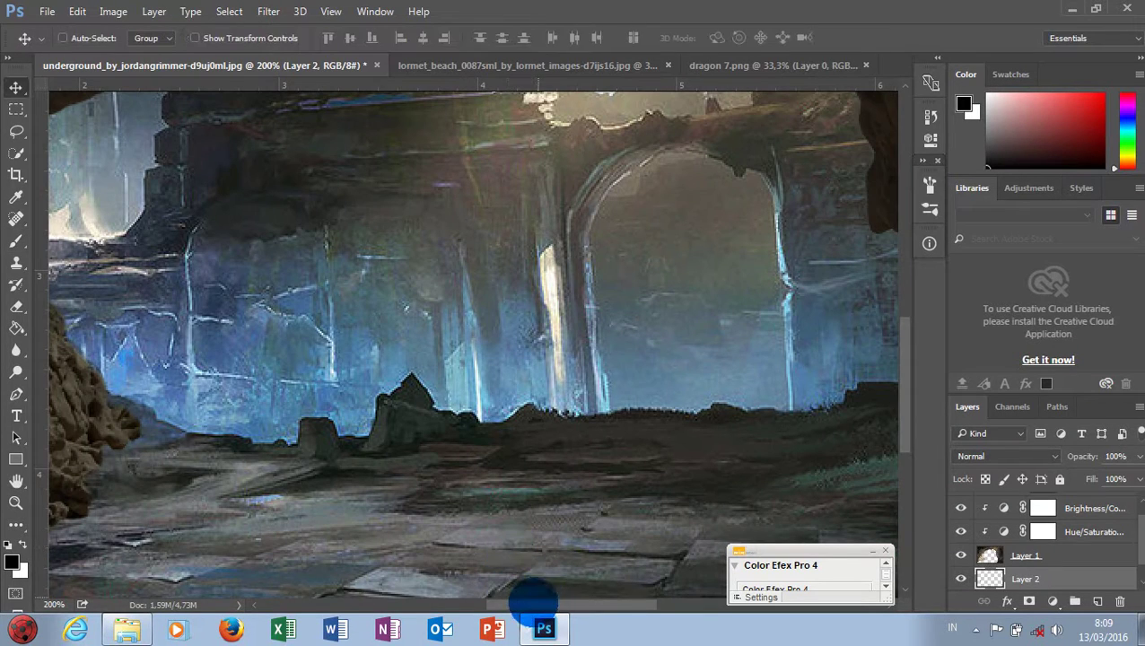
drag(532, 605, 408, 604)
scroll(359, 538, down, 2)
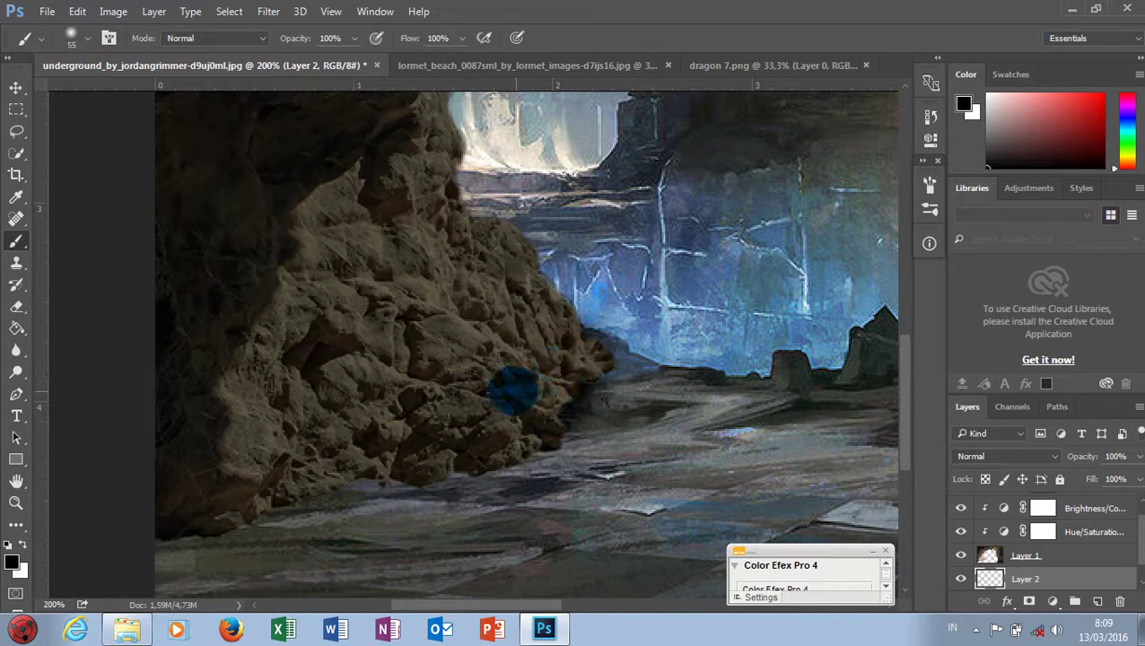
click(72, 38)
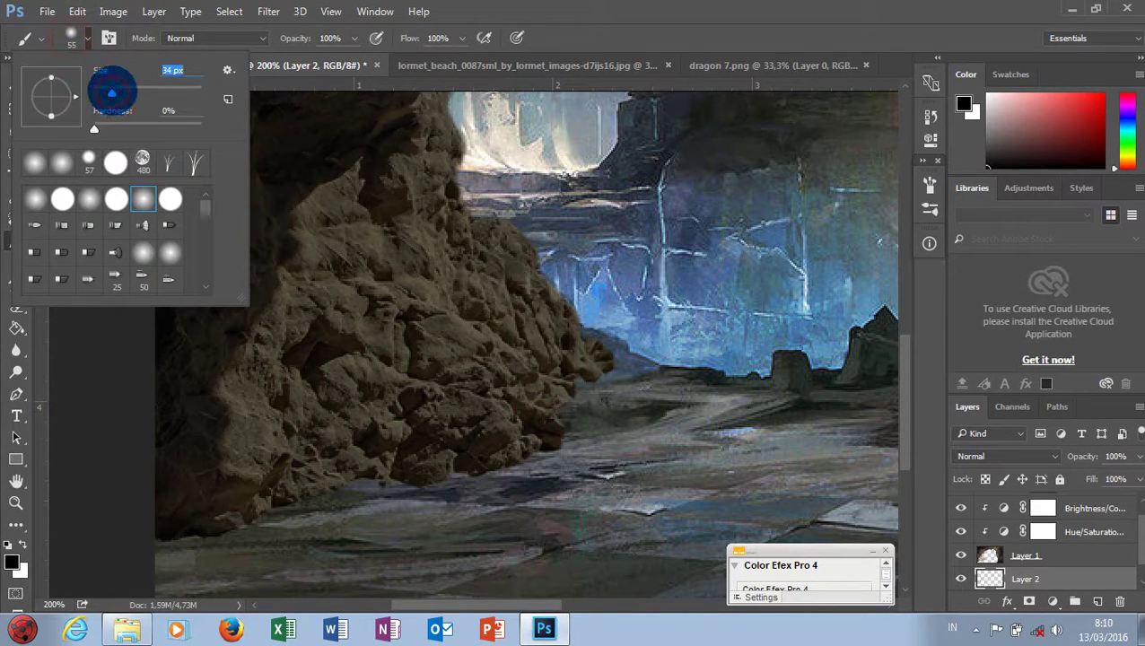
drag(110, 90, 108, 89)
click(172, 511)
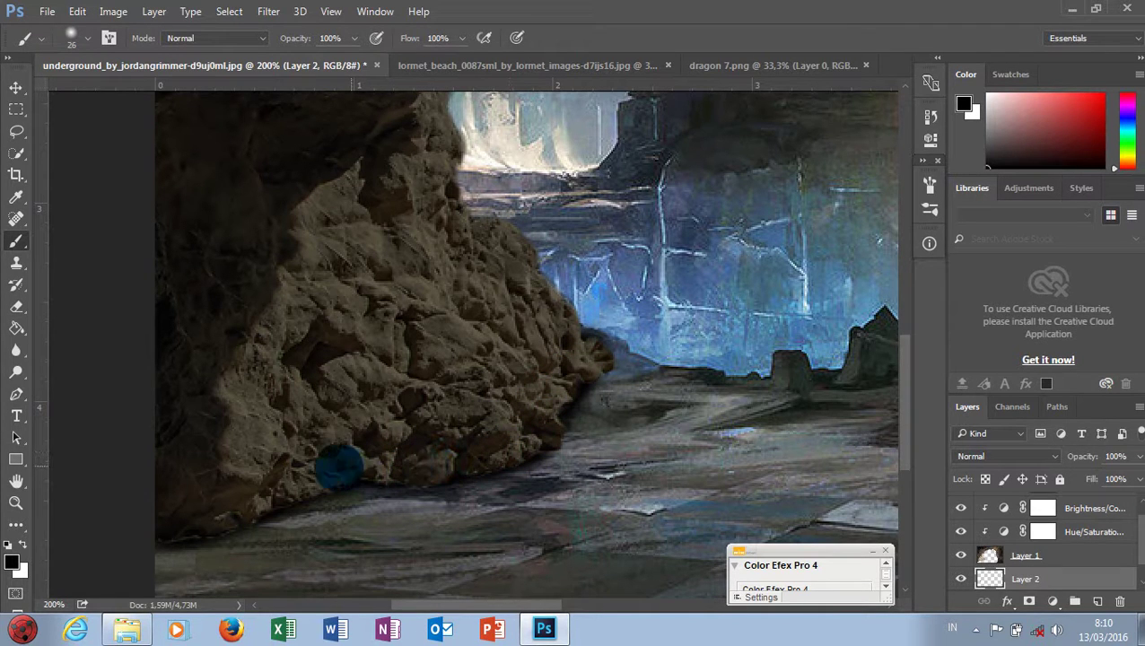
key(ctrl+minus)
key(ctrl+minus)
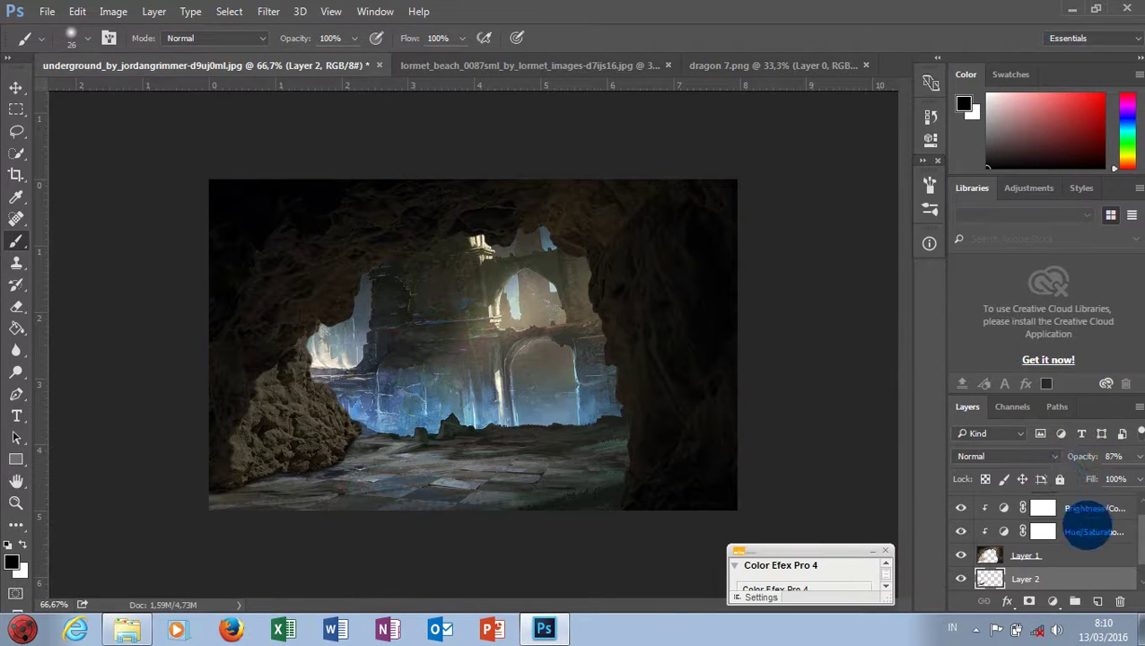
Step: Move the cave layer, Layer 1, slightly to the right
click(1041, 554)
key(v)
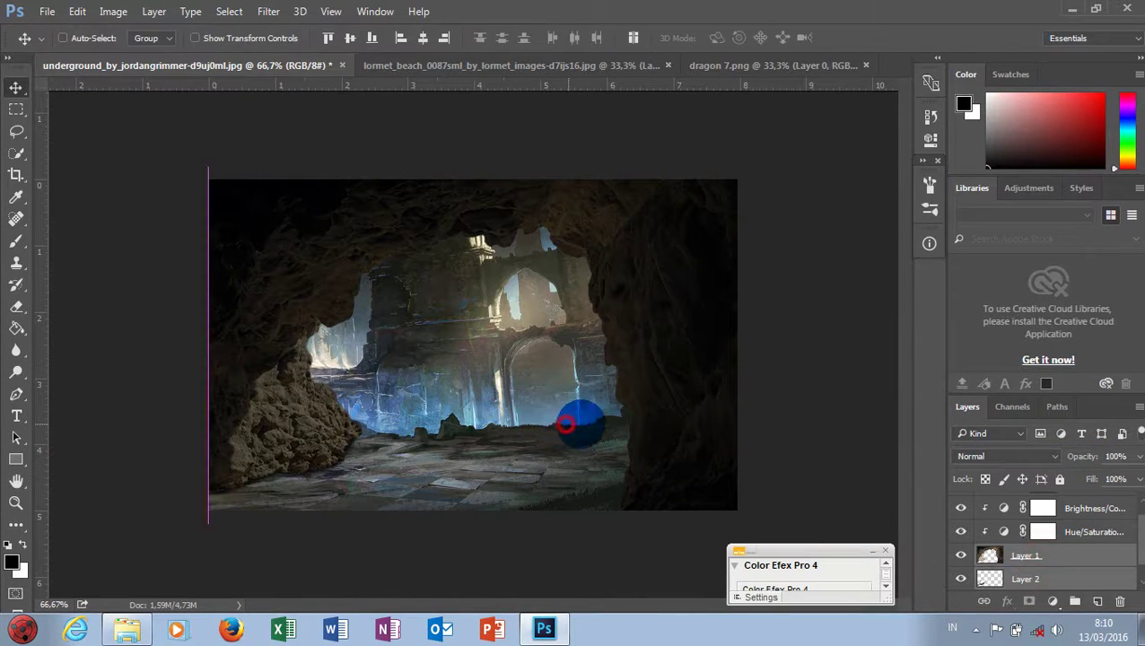
drag(566, 425, 595, 428)
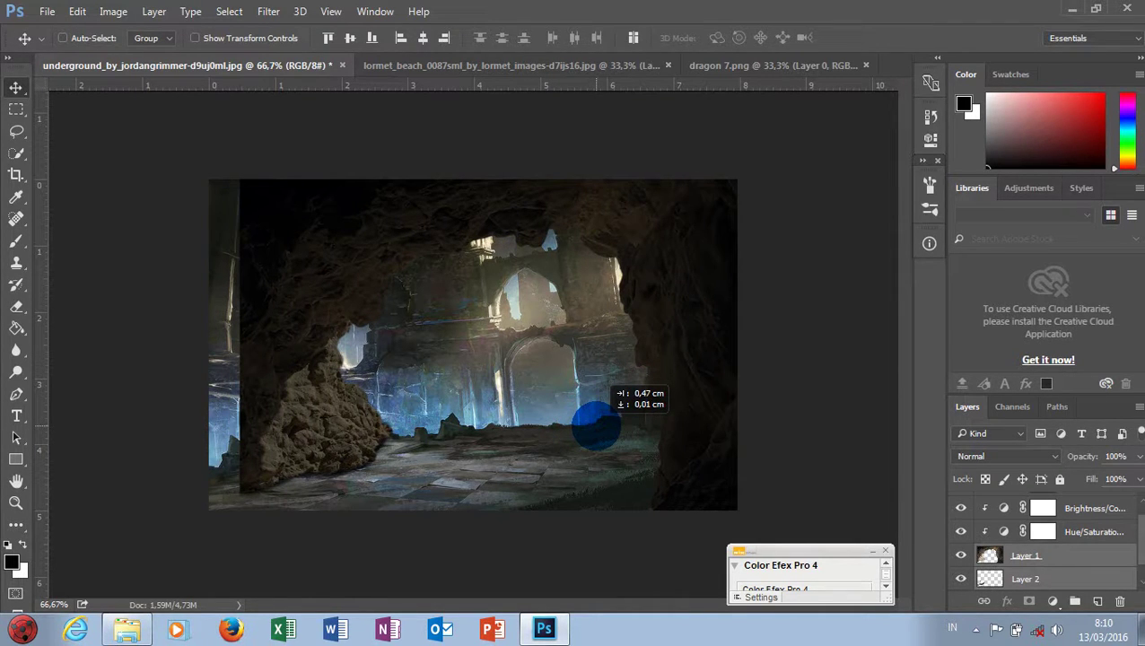
click(1122, 601)
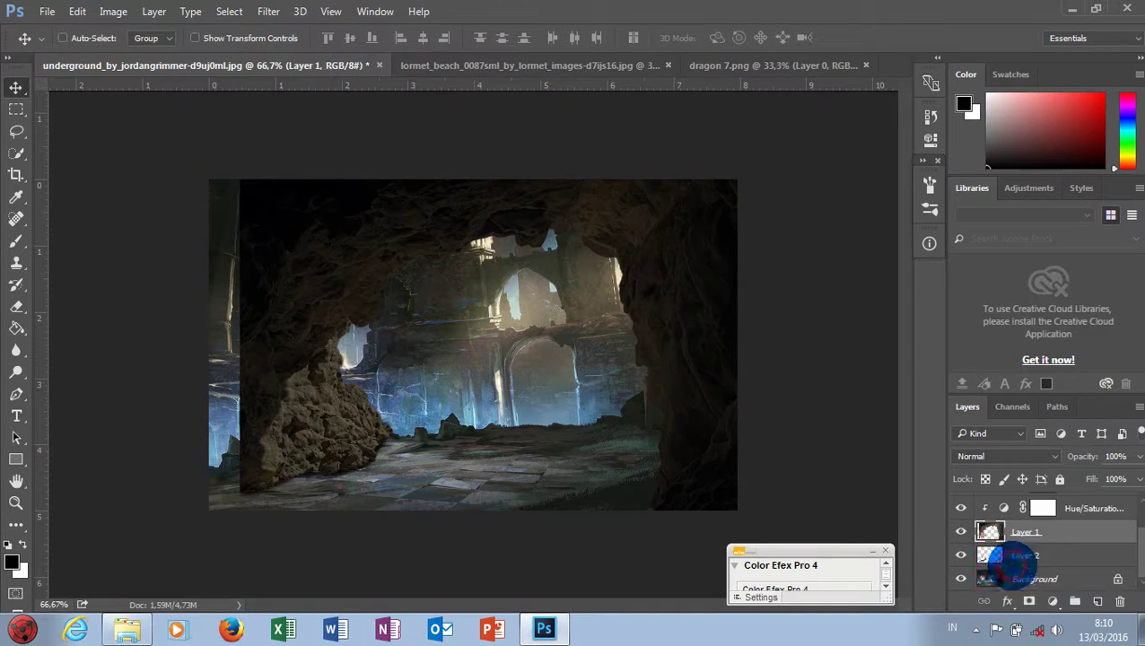
Step: Crop away the exposed strip along the image's left edge
click(1012, 583)
click(17, 175)
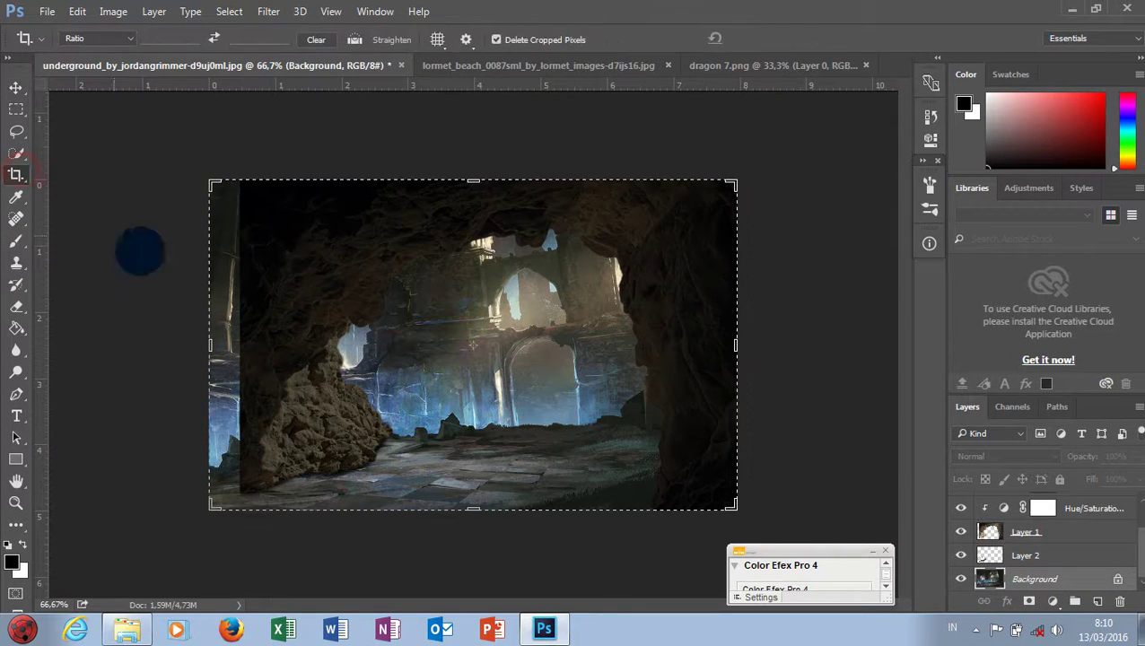
drag(210, 344, 225, 344)
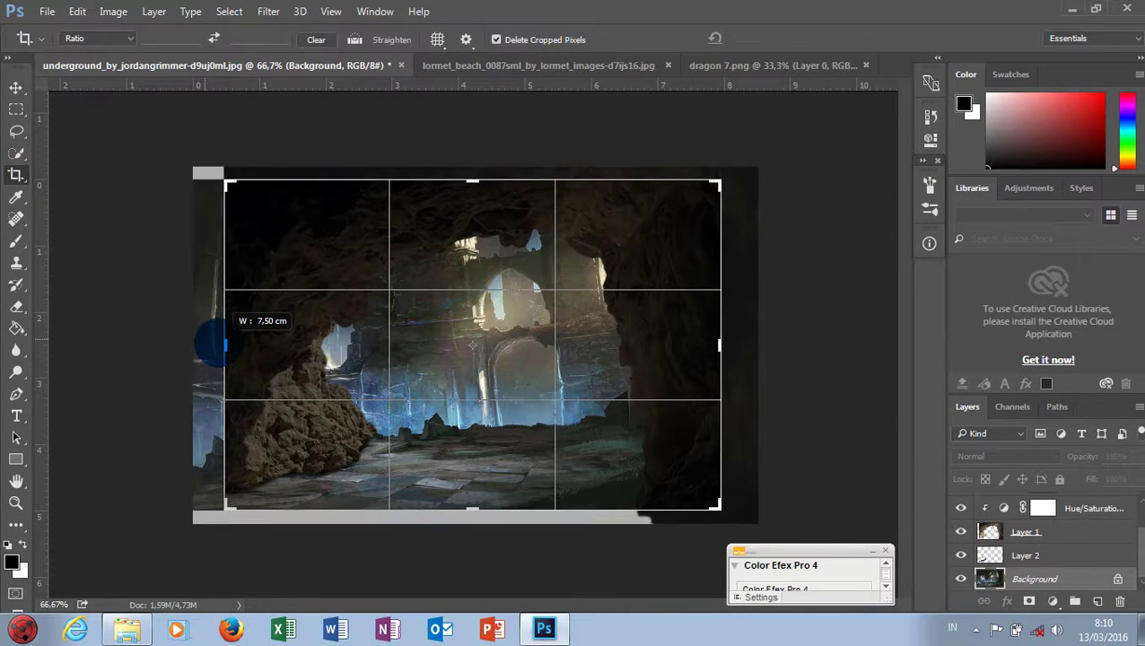
click(15, 87)
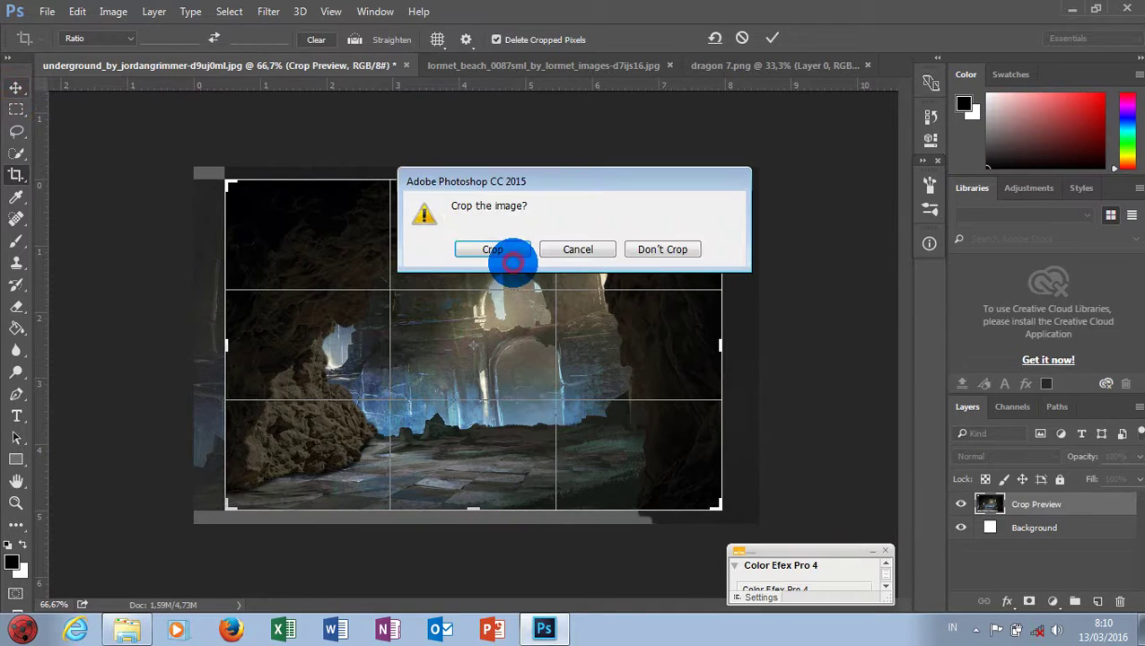
click(512, 256)
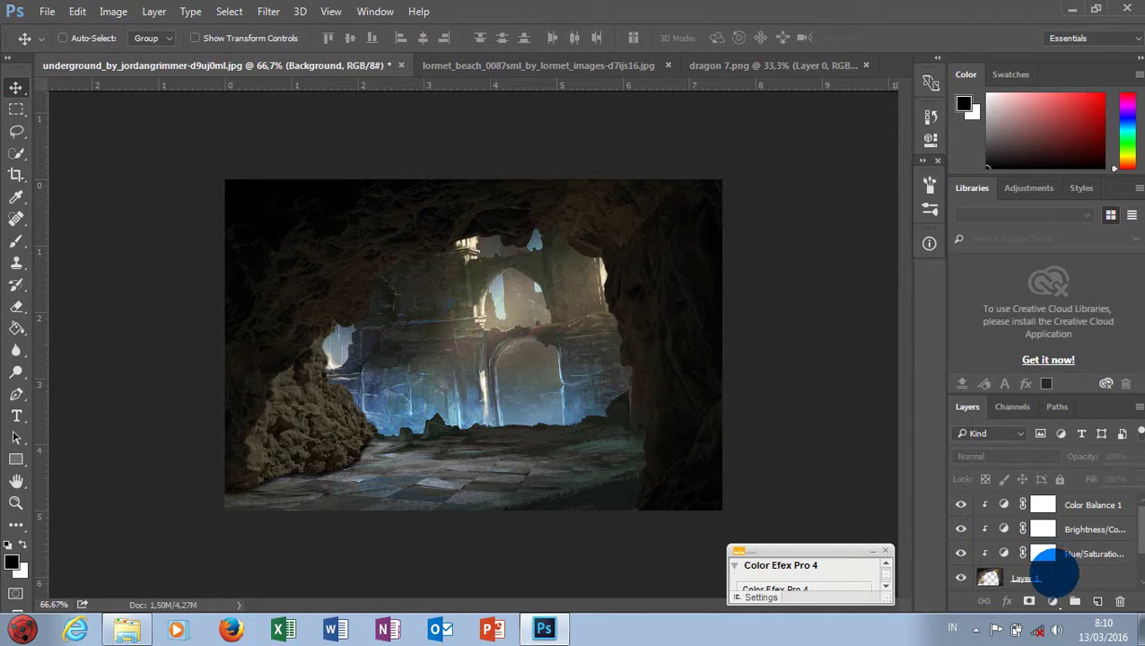
Step: Duplicate the Brightness/Contrast adjustment and clip the copy to the layers below
click(1082, 529)
key(ctrl+j)
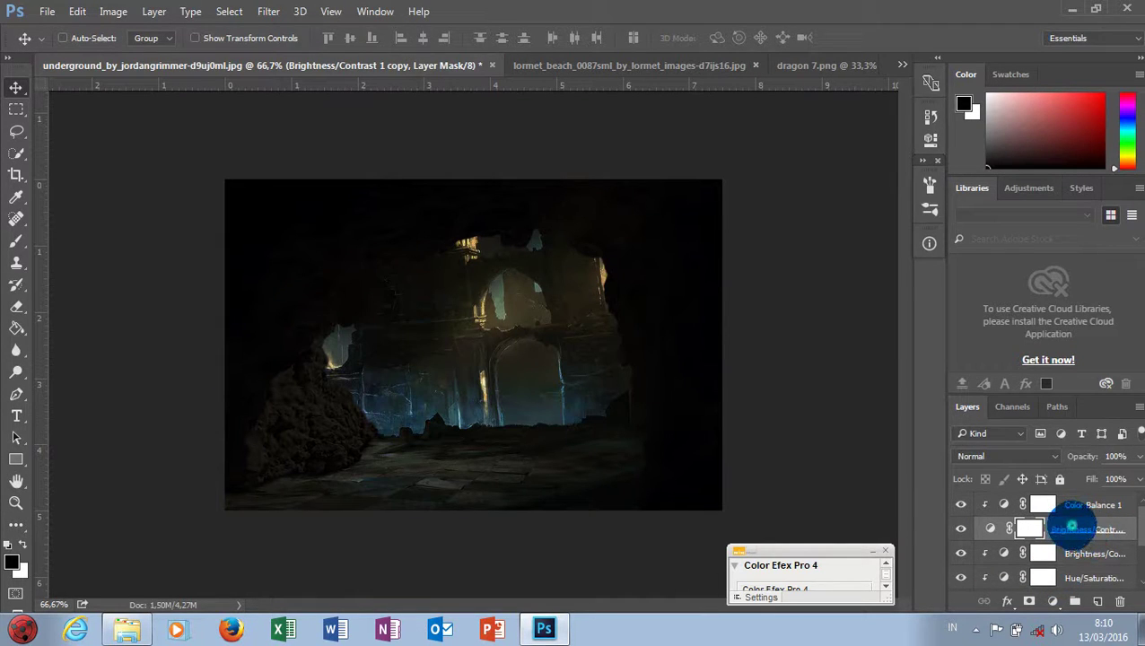
right_click(1072, 526)
click(897, 296)
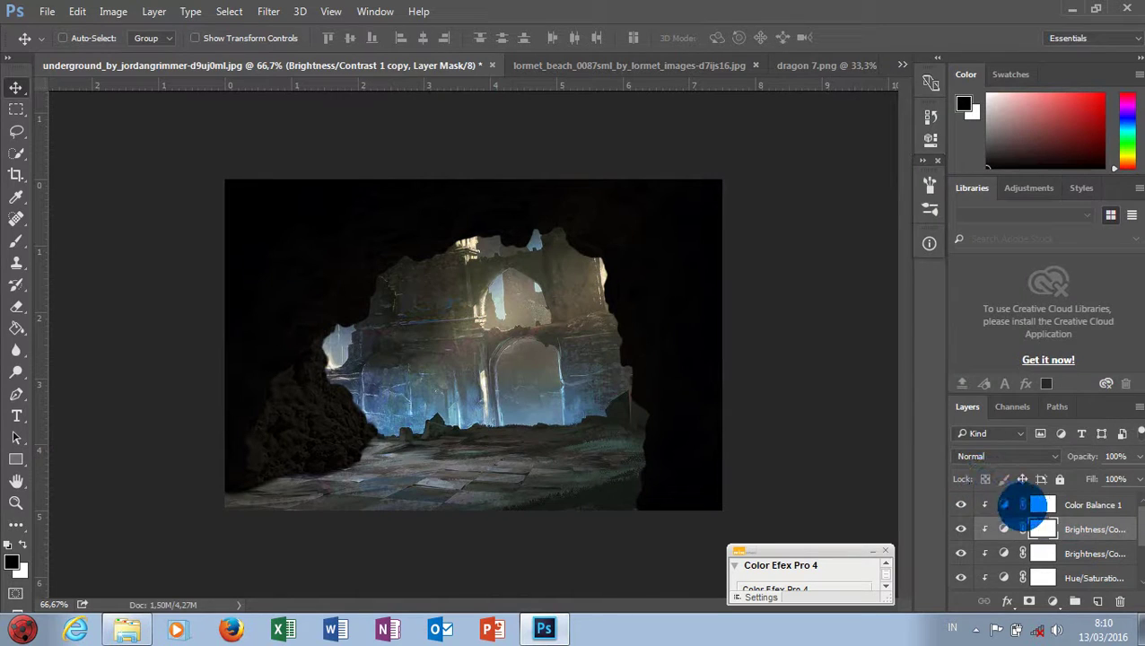
Step: Set the copied adjustment to brightness 22 and contrast 65
double_click(1002, 529)
mouse_move(756, 204)
mouse_down()
mouse_move(814, 205)
mouse_move(778, 234)
mouse_move(823, 235)
mouse_up()
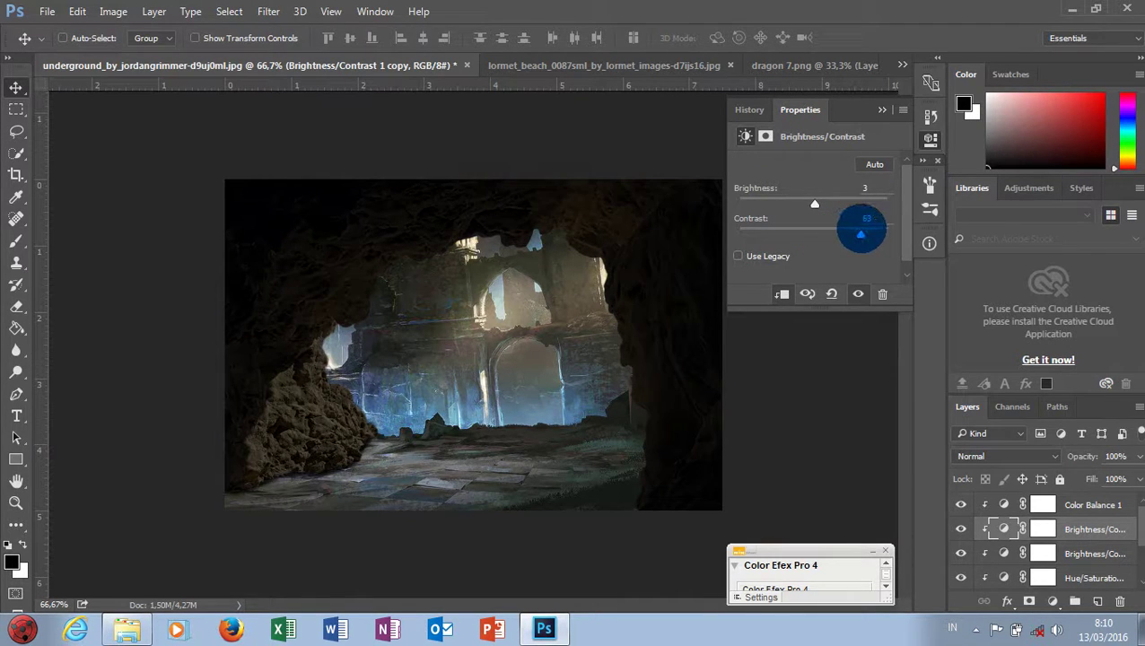
drag(861, 232, 863, 231)
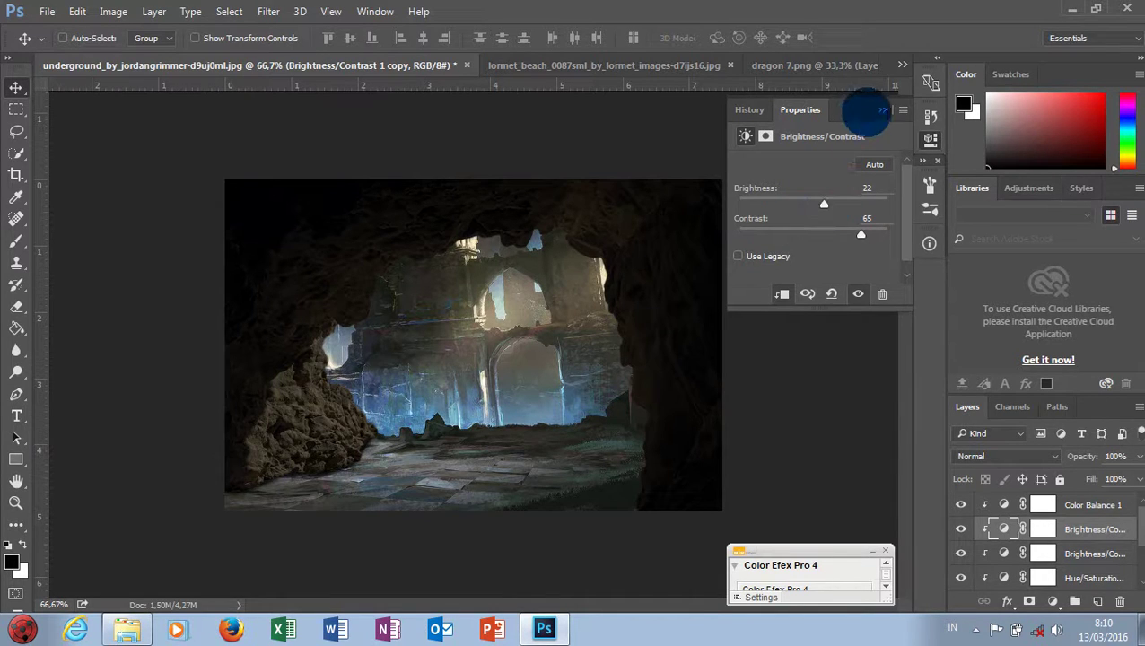
click(875, 109)
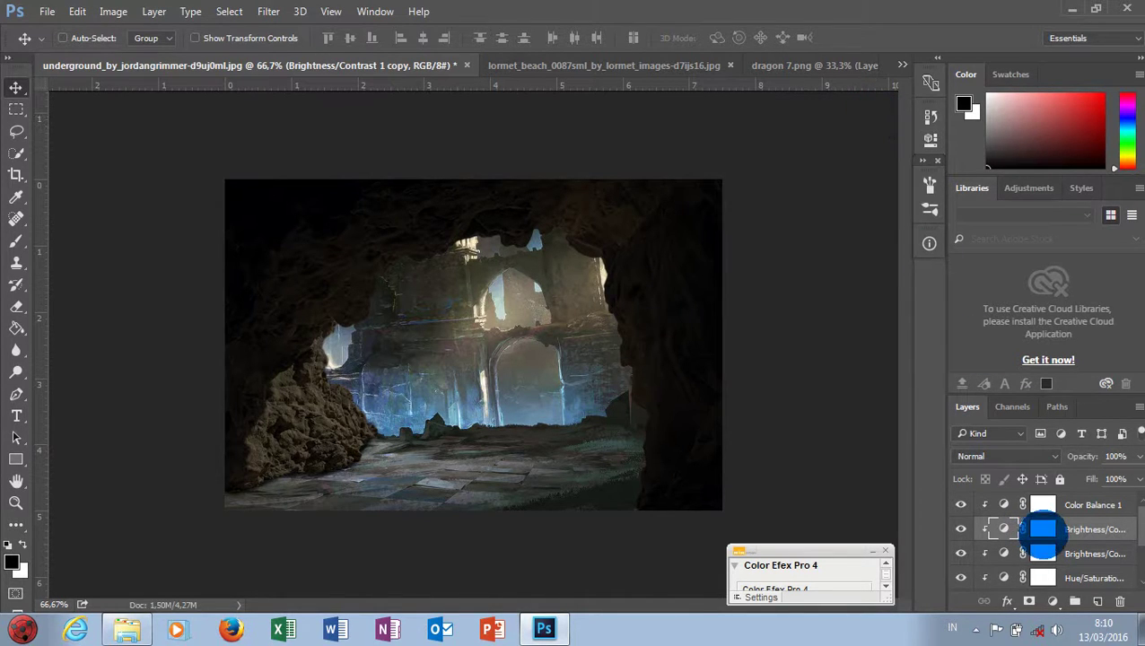
scroll(1048, 547, down, 2)
Step: Select the entire canvas of the dragon 7.png document
click(1046, 578)
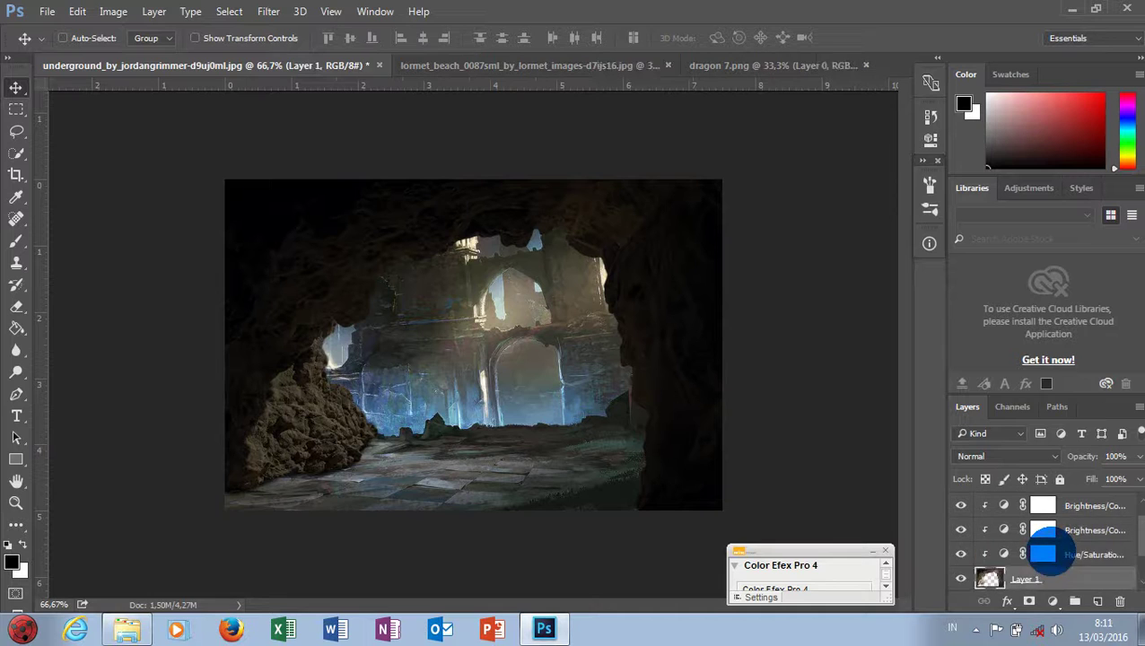
scroll(1043, 549, up, 2)
click(1045, 505)
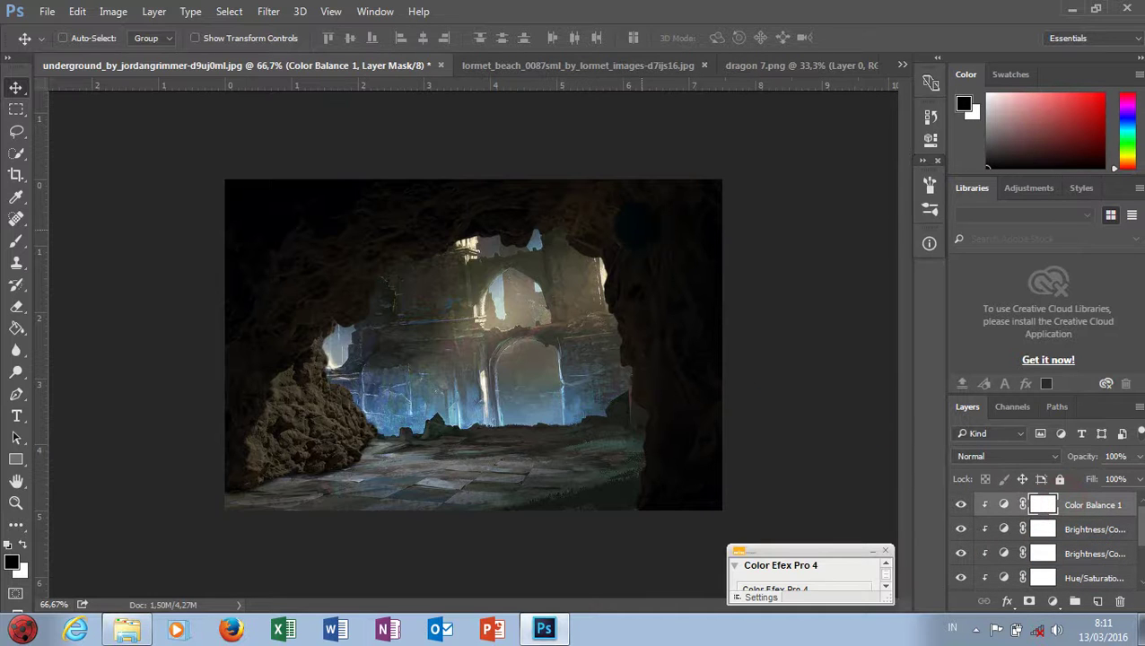
click(762, 65)
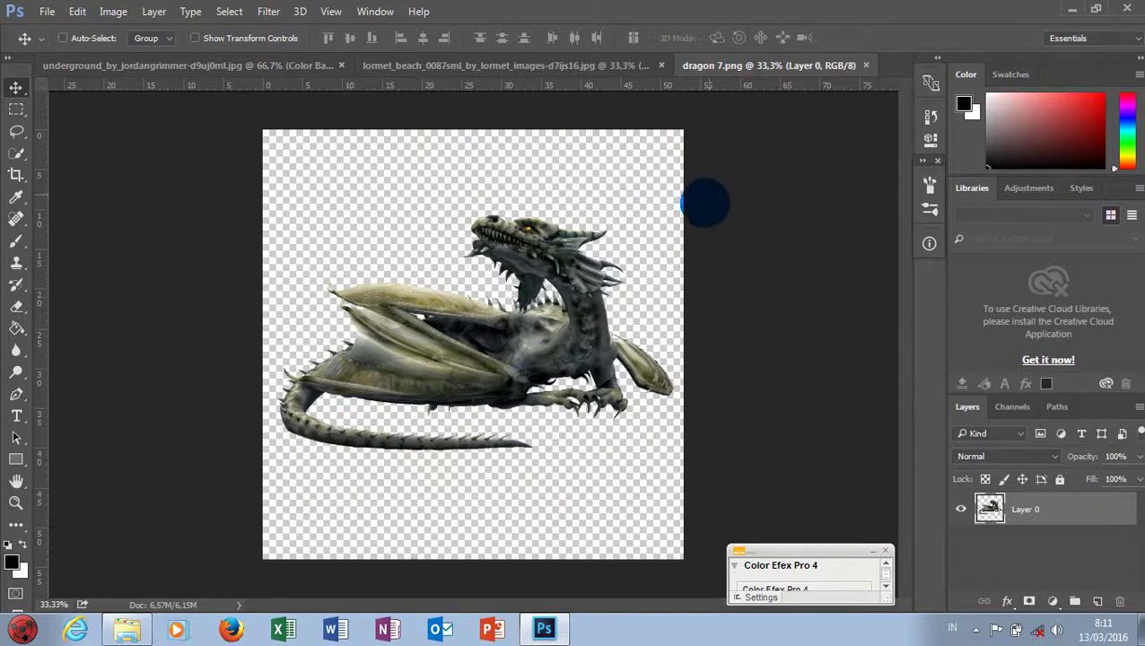
key(ctrl+a)
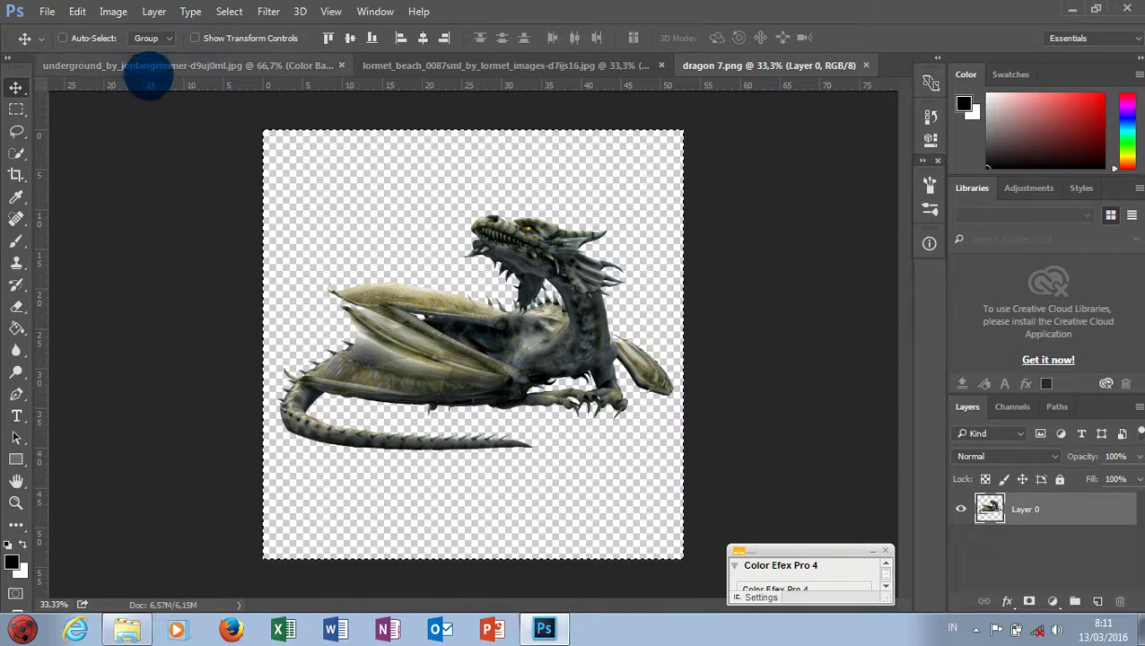
Step: Group Layer 1 and its adjustments into Group 1 in the underground document
click(143, 65)
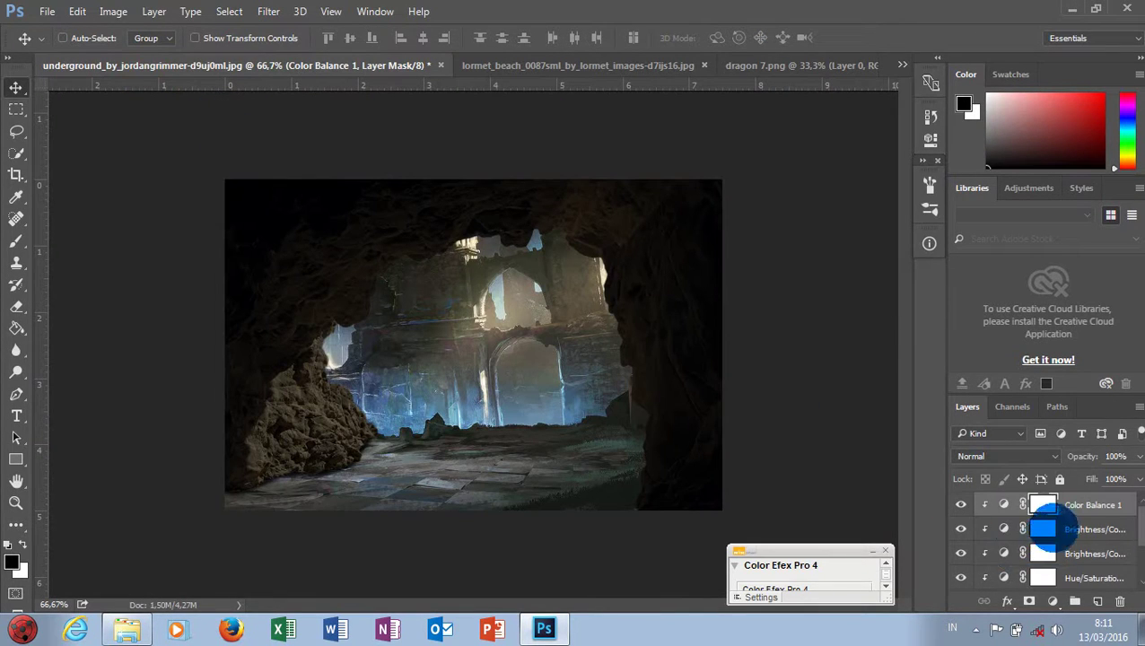
scroll(1025, 520, down, 3)
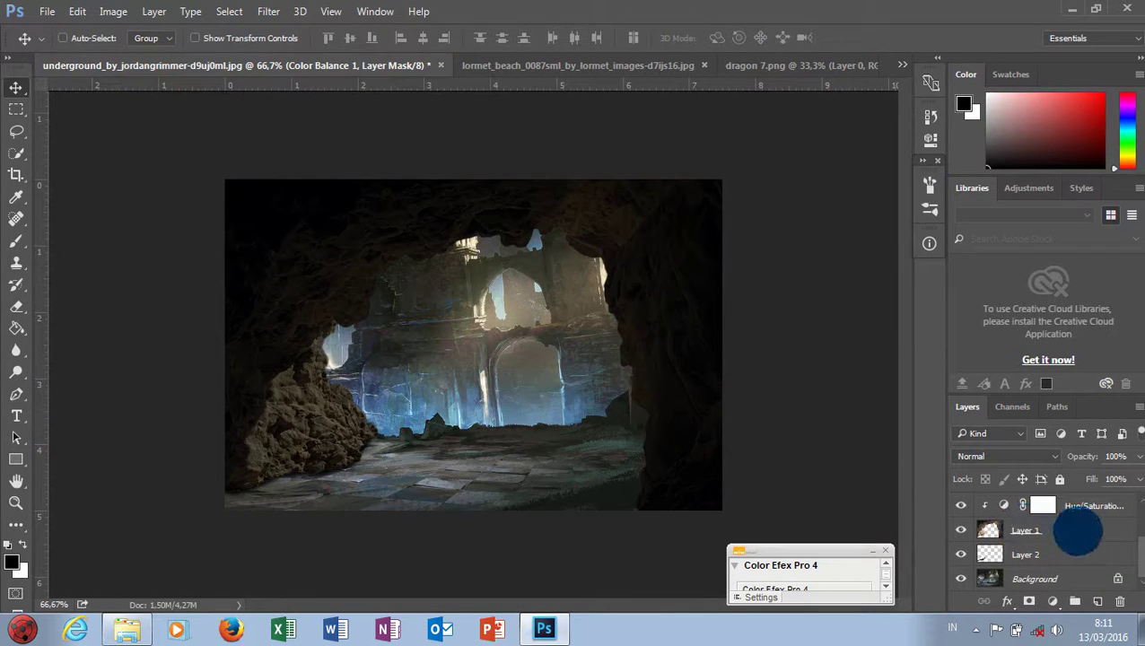
click(1077, 530)
key(ctrl+g)
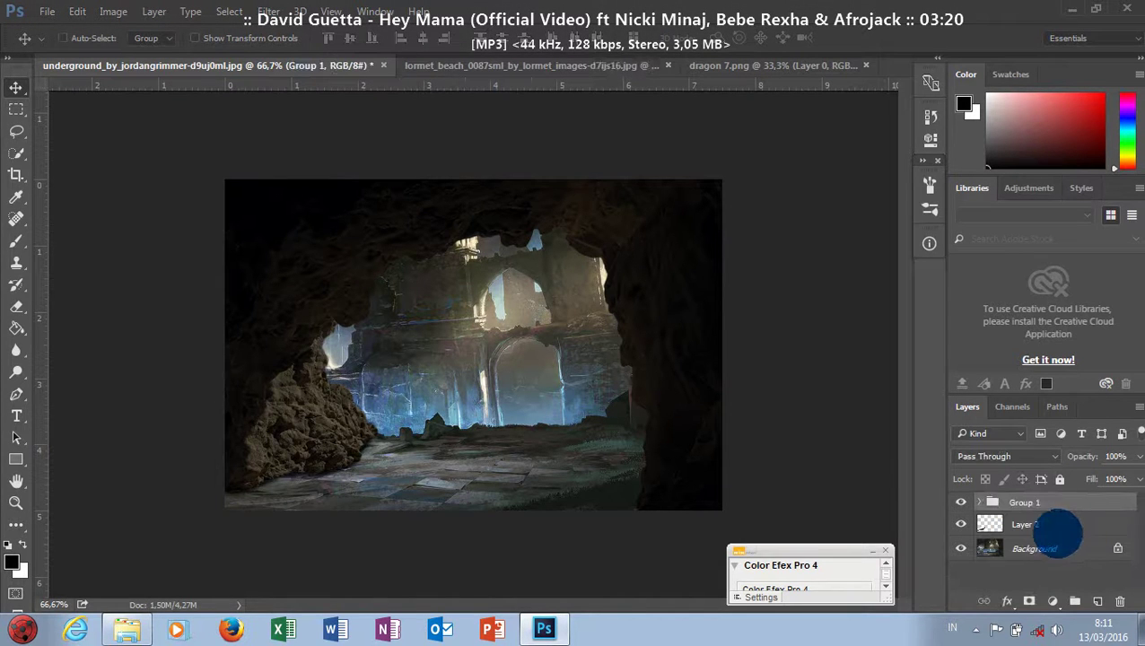
click(976, 629)
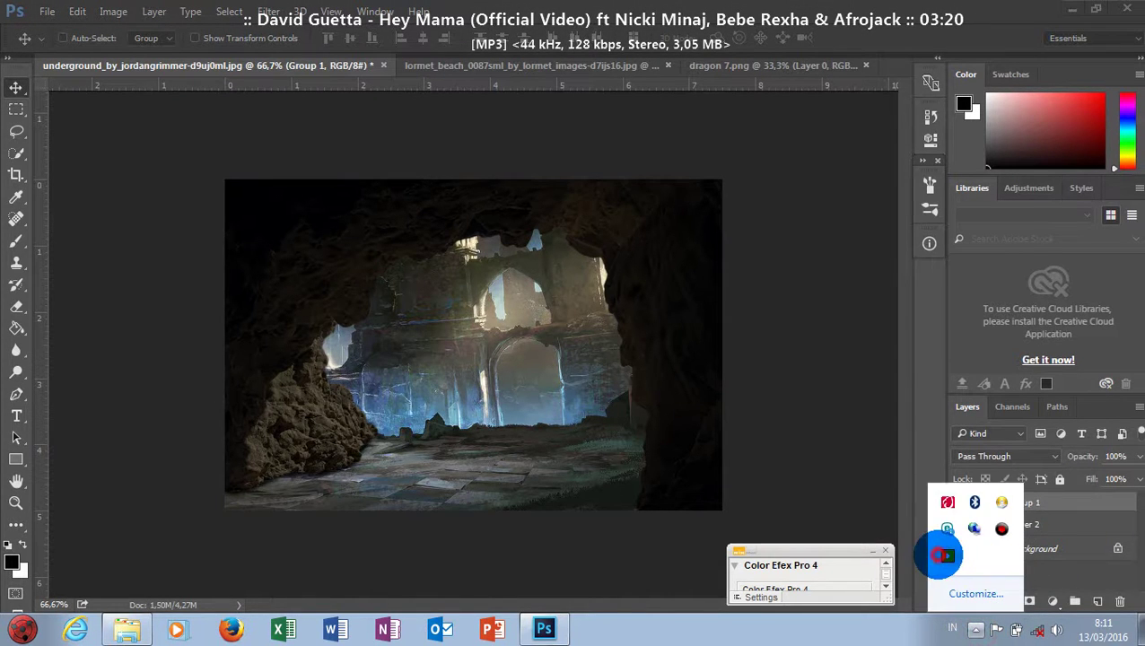
Step: Pause the current song and play Jessie J's 'Flashlight' found via playlist search
click(947, 555)
click(709, 142)
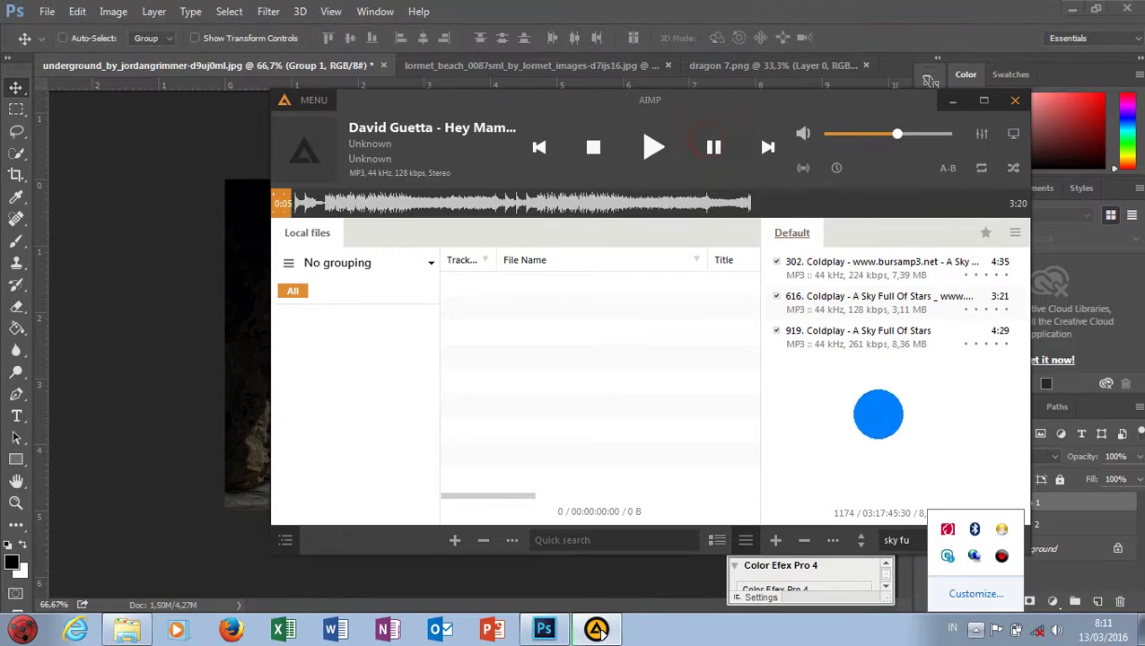
drag(912, 539, 848, 539)
text(flash)
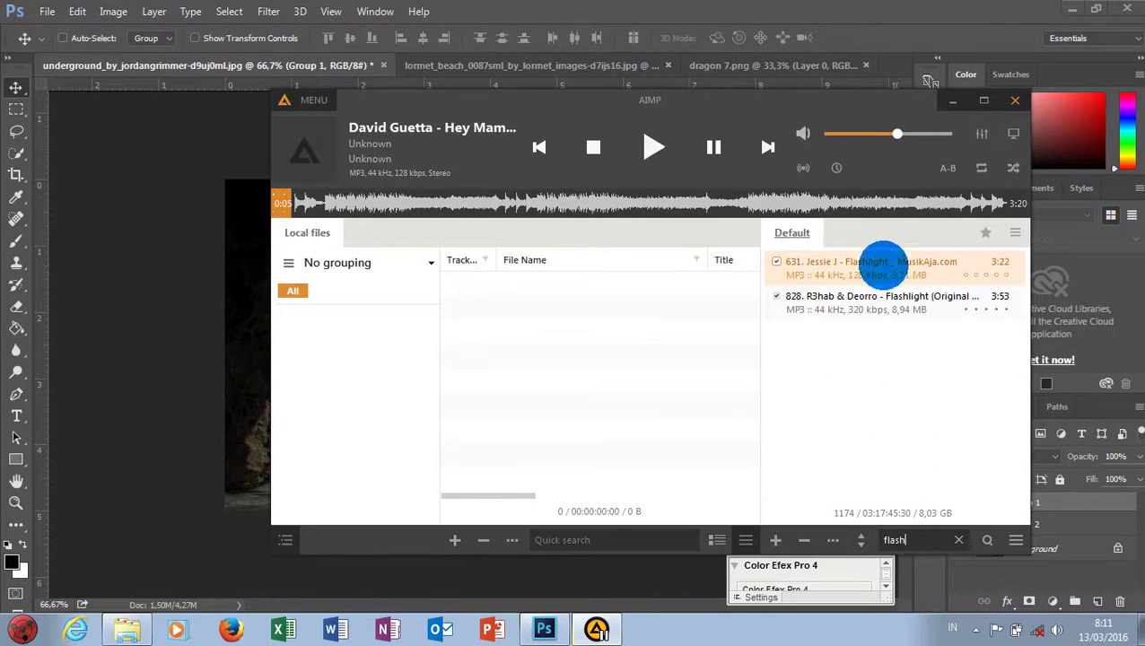
double_click(882, 262)
click(951, 101)
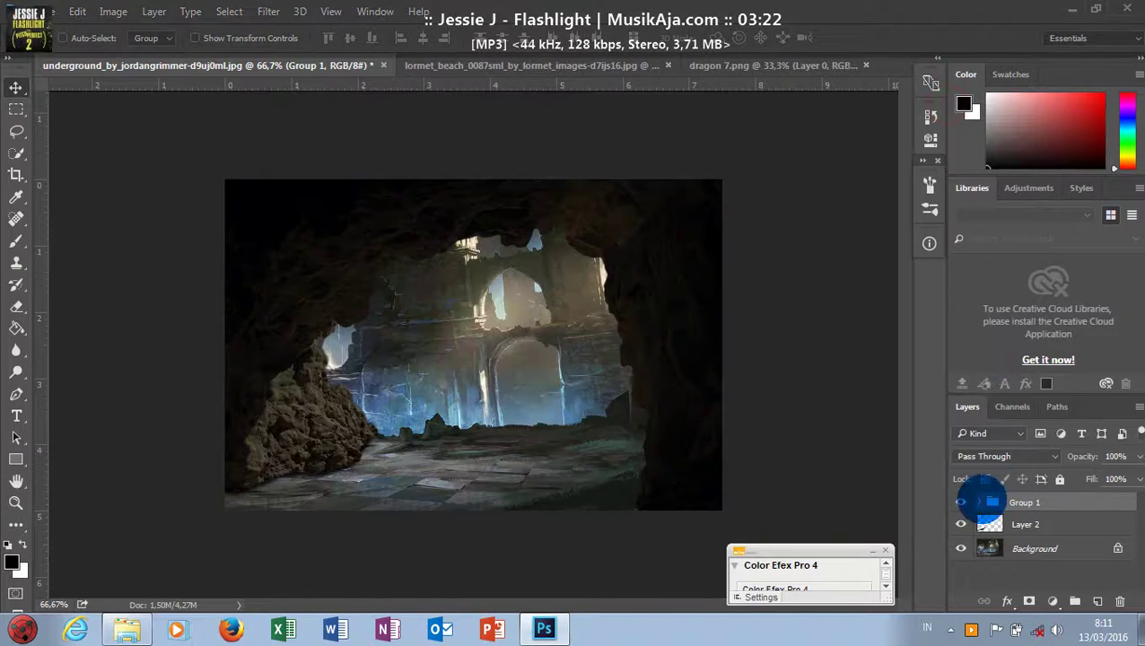
Step: Paste the dragon into the cave and shrink it down onto the cave floor
key(ctrl+v)
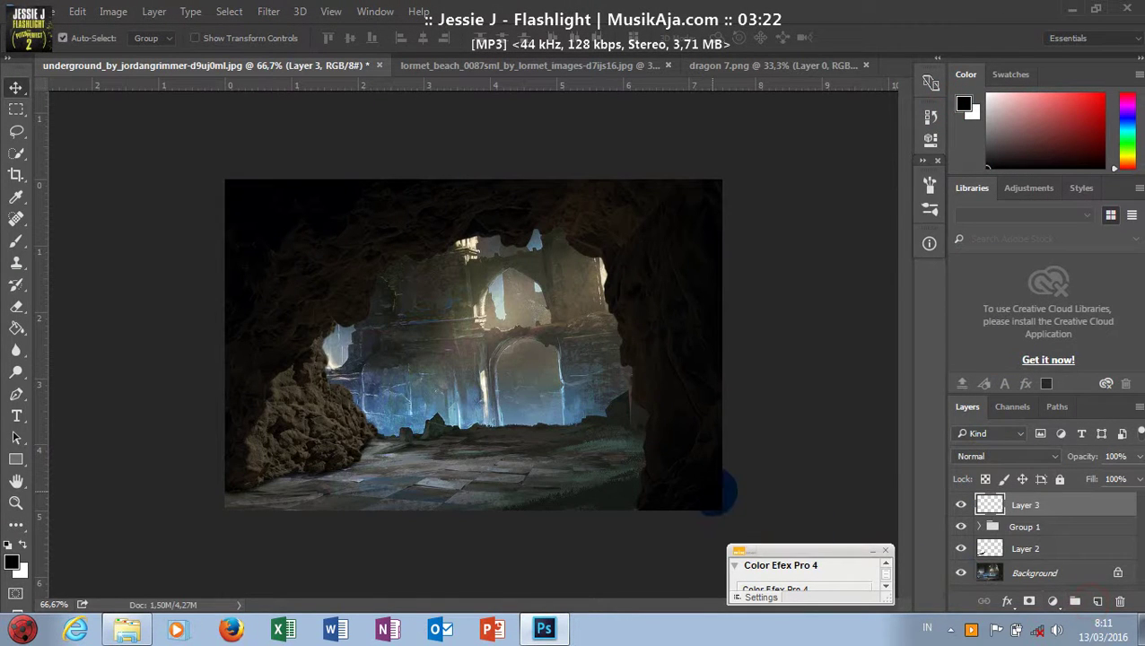
key(ctrl+t)
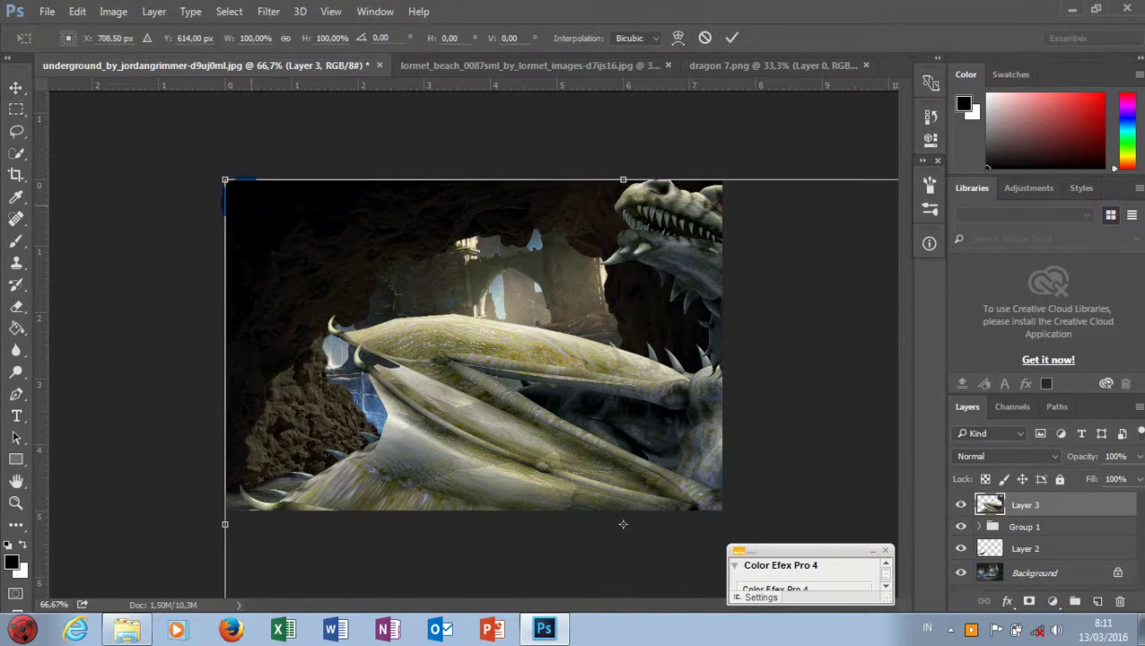
drag(221, 176, 570, 478)
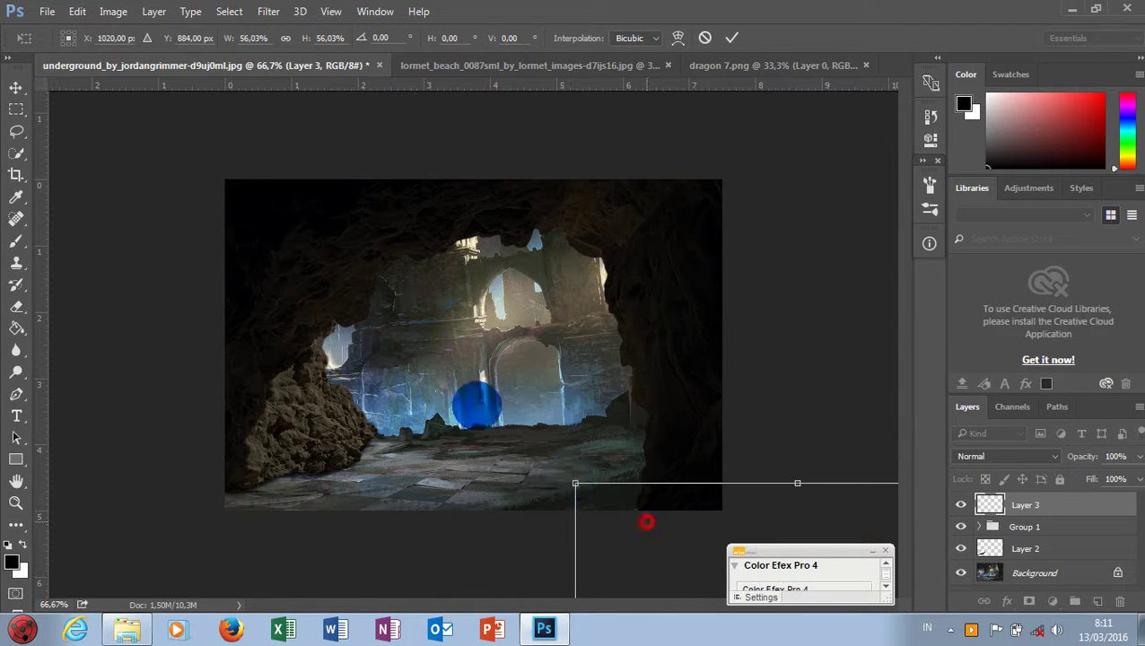
drag(644, 521, 332, 322)
drag(485, 472, 485, 471)
drag(262, 278, 409, 401)
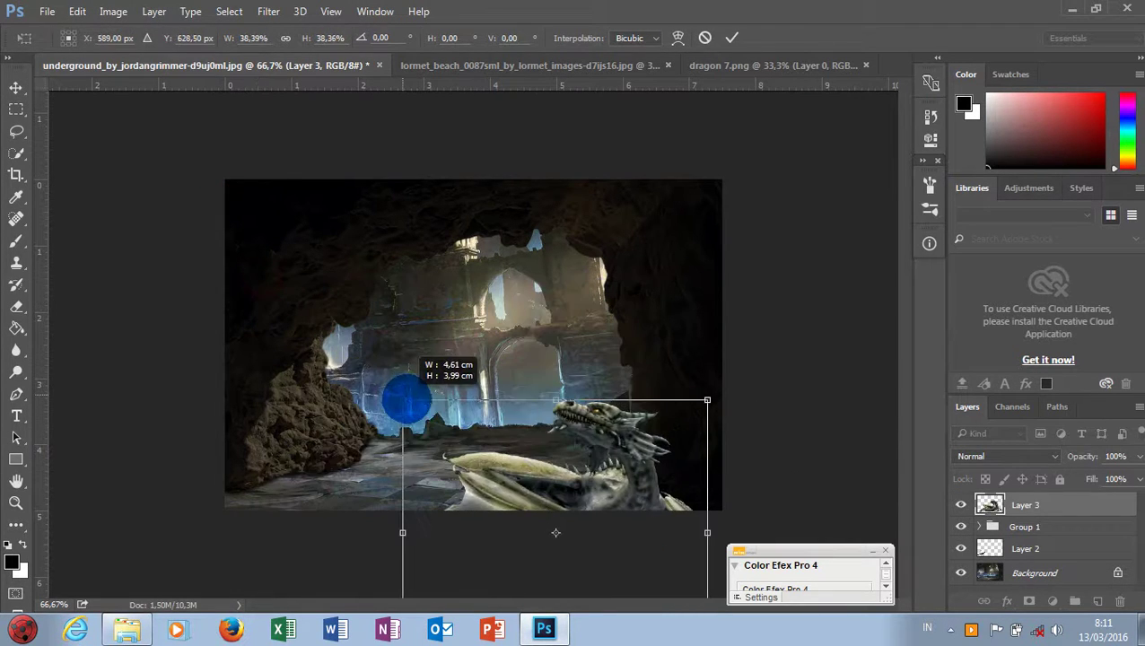
double_click(563, 462)
drag(564, 462, 537, 439)
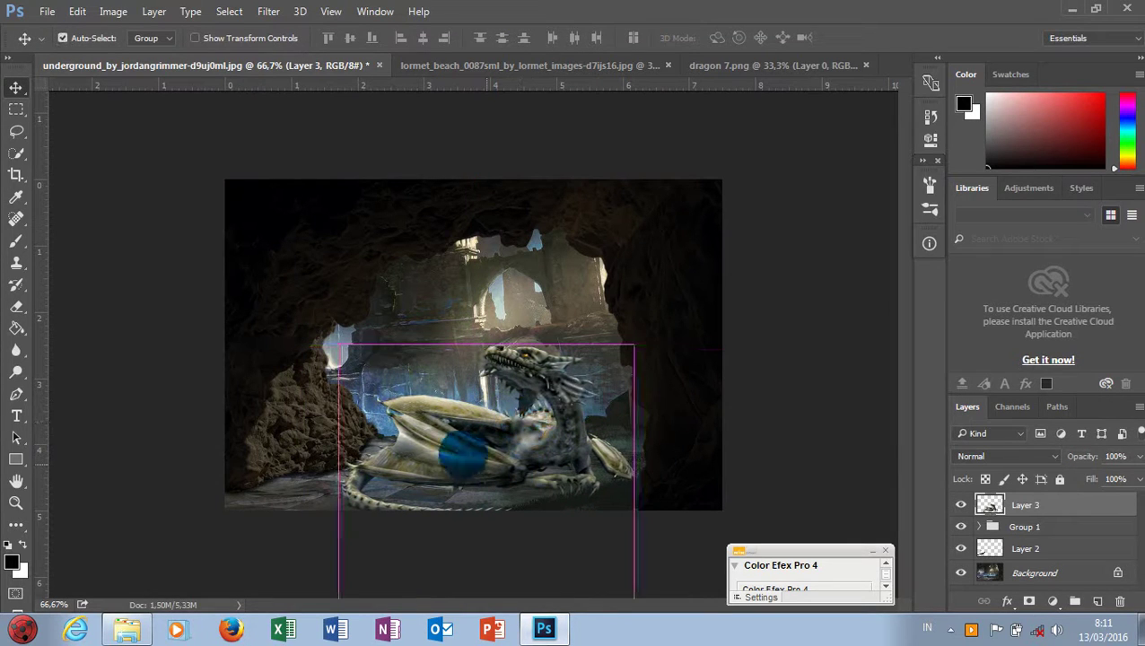
Step: Fine-tune the dragon's size and centre it within the cave opening
key(ctrl+t)
drag(340, 344, 357, 361)
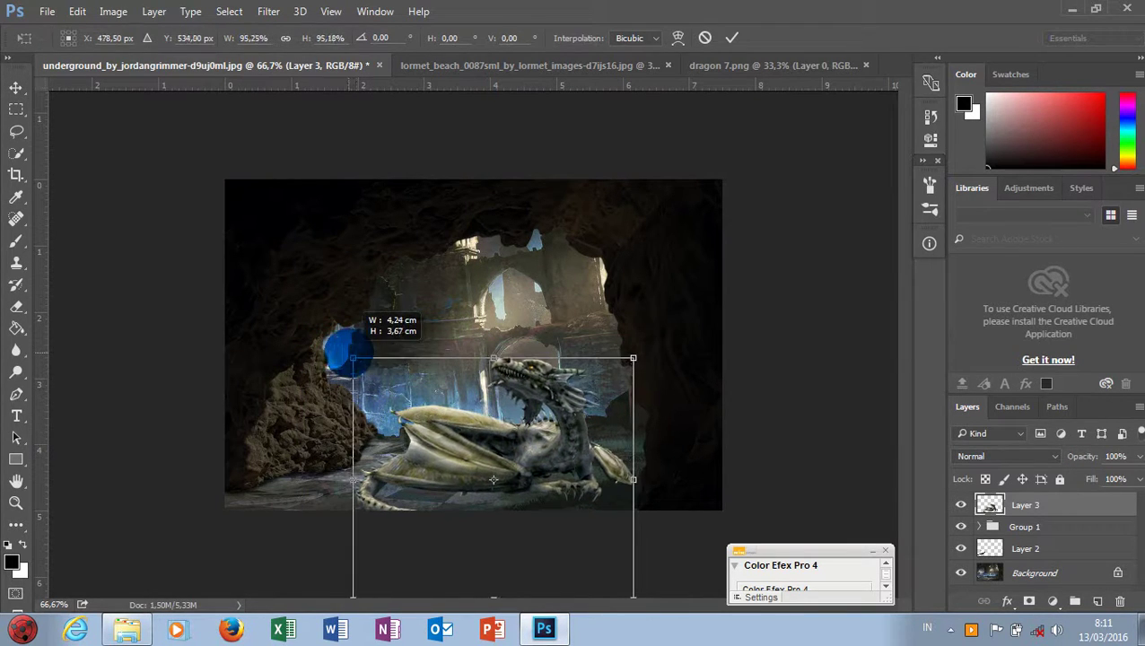
double_click(574, 429)
drag(574, 429, 498, 372)
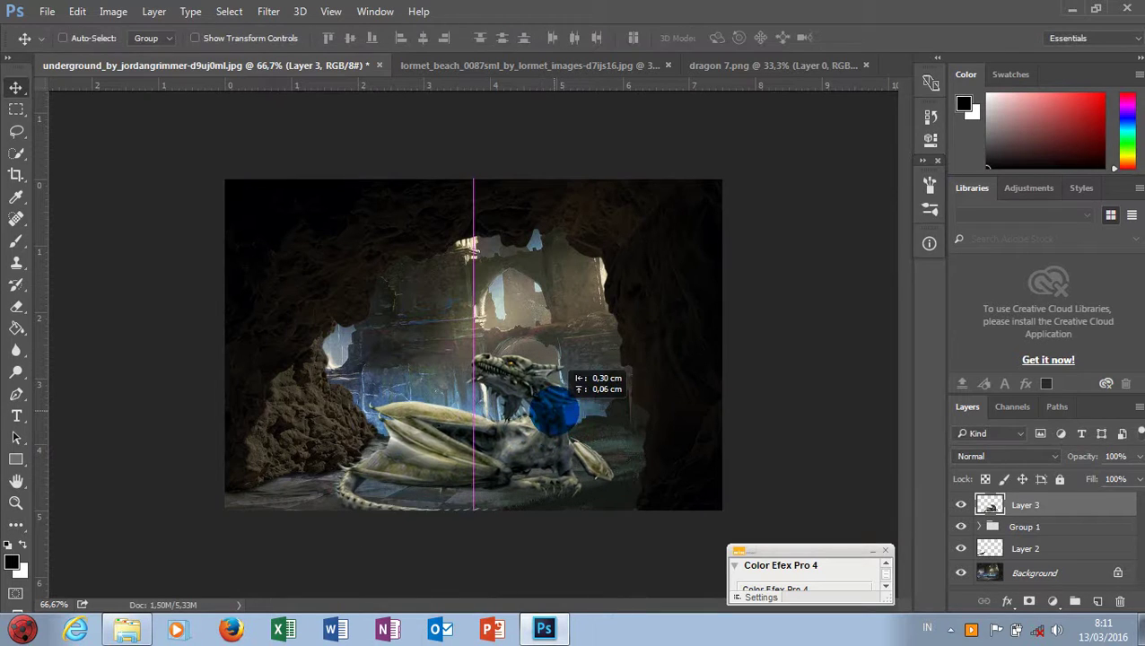
key(ctrl+alt+z)
key(ctrl+t)
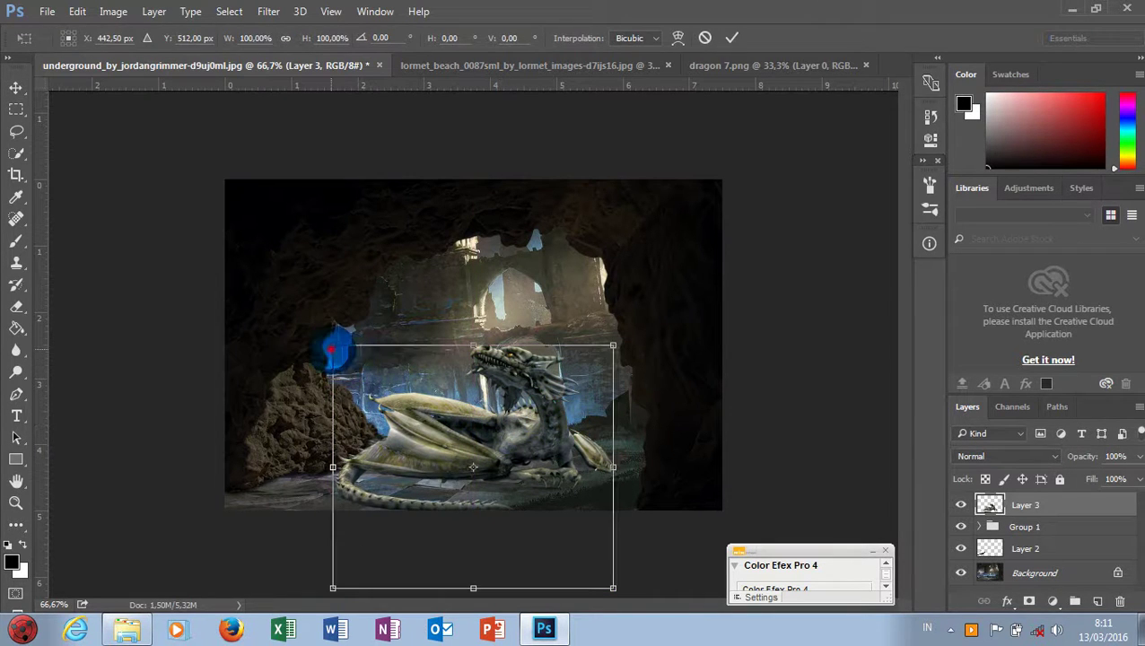
drag(331, 345, 341, 350)
double_click(574, 429)
drag(574, 429, 580, 431)
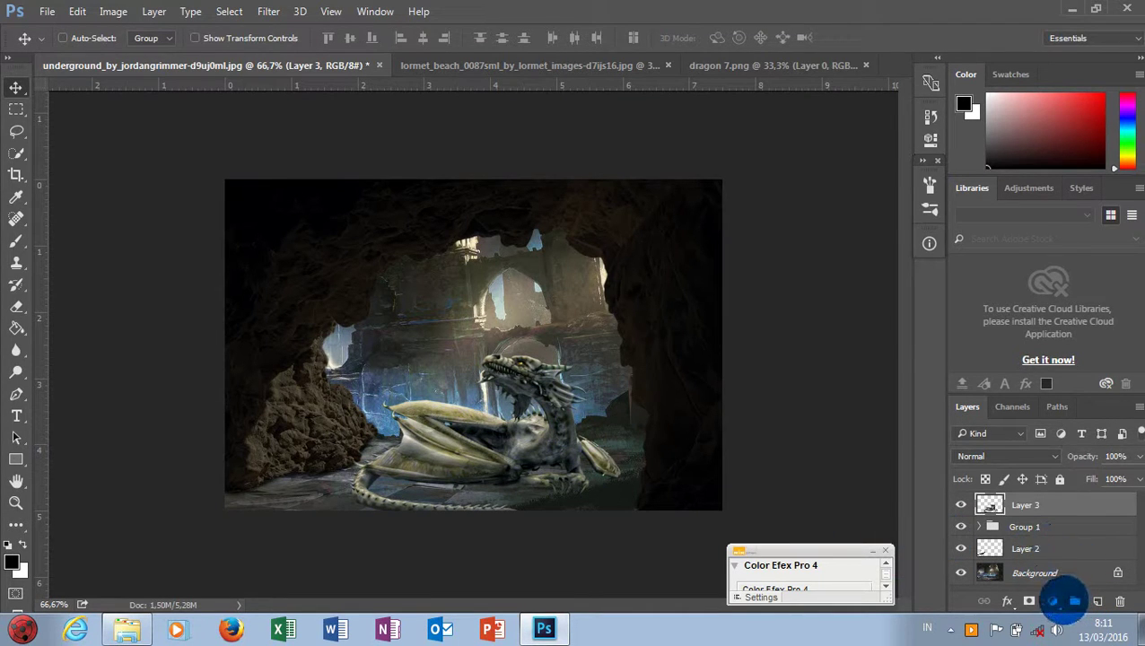
Step: Put Layer 3 into its own group named Dragon and select the layer
click(1053, 601)
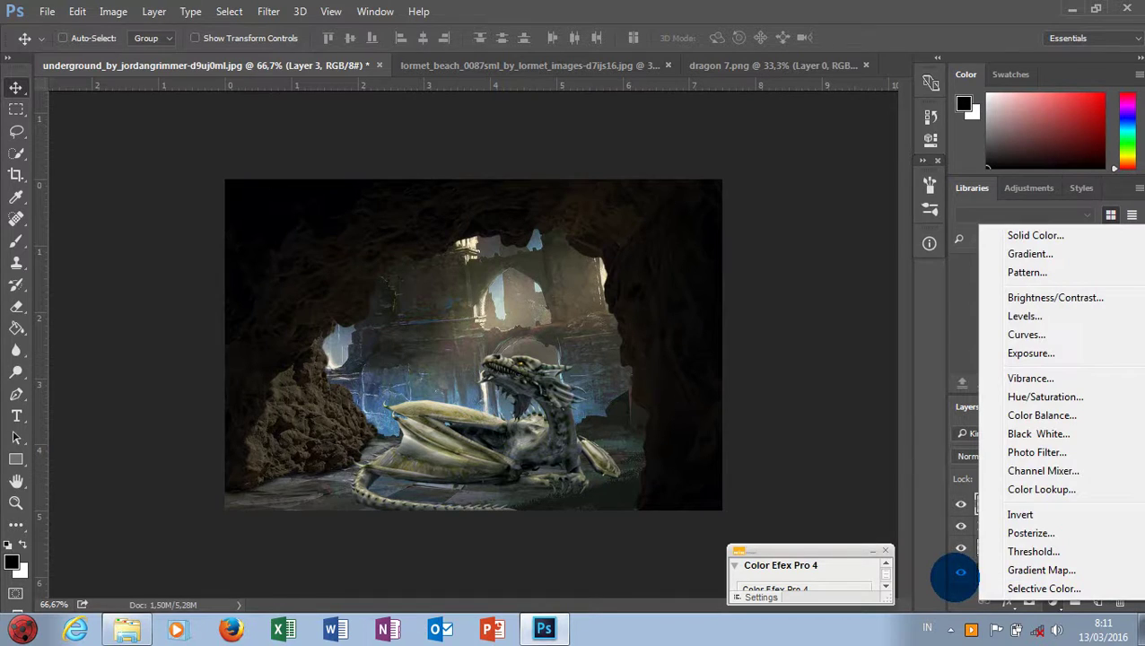
click(987, 506)
key(ctrl+g)
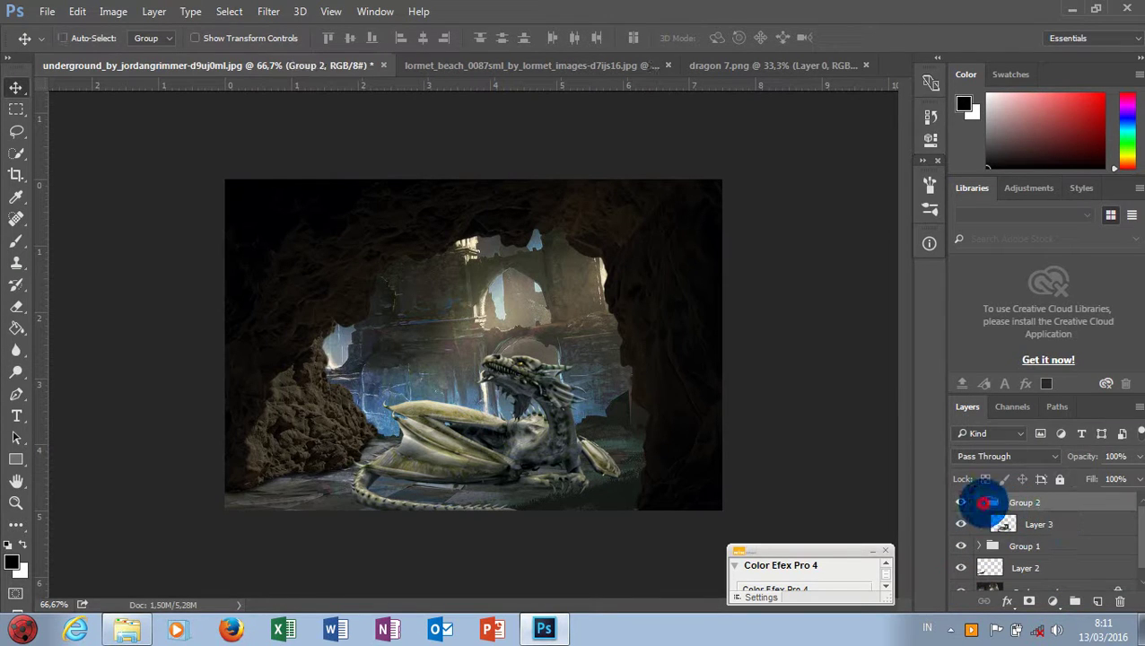
click(979, 503)
double_click(1022, 502)
text(Drago)
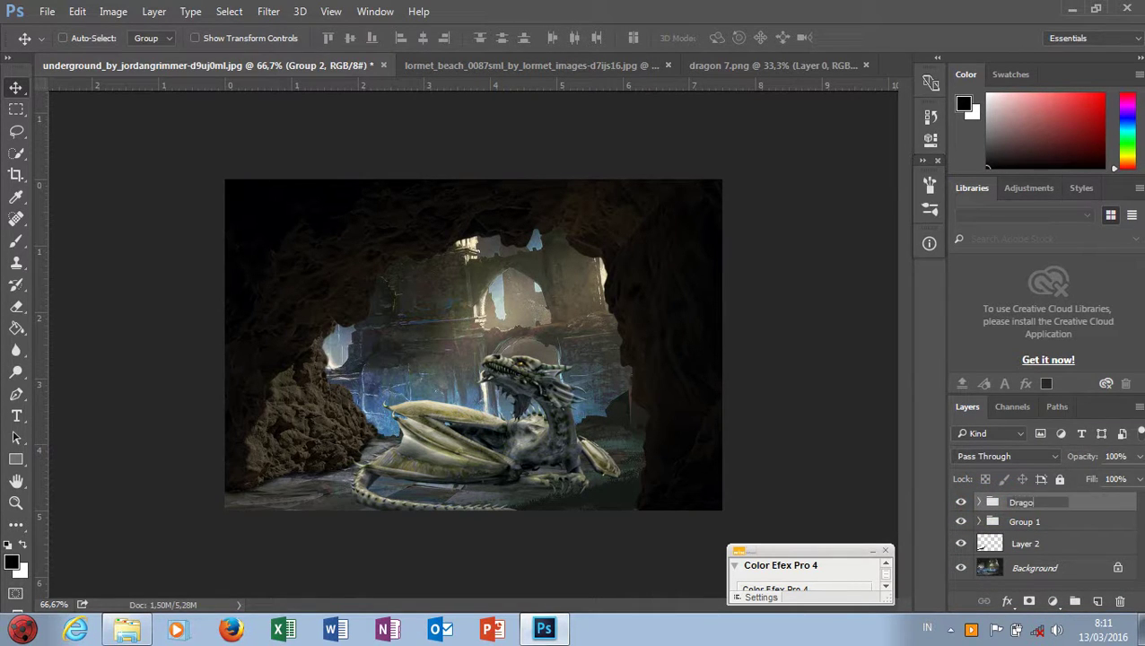
text(n)
key(Return)
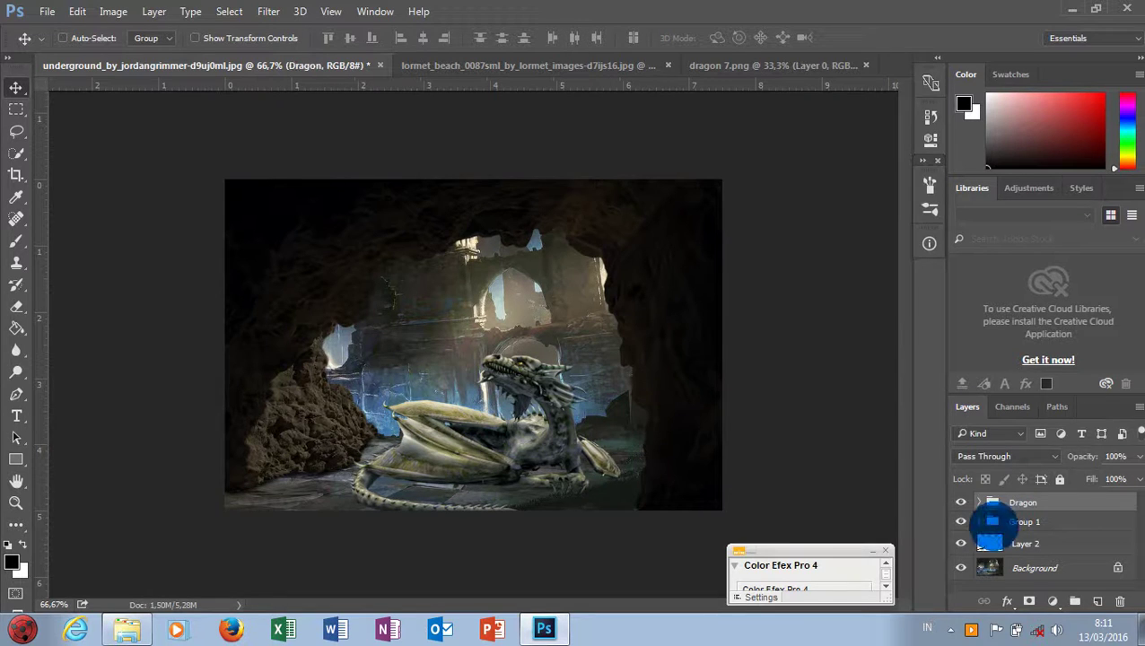
click(979, 502)
click(1023, 521)
Step: Add a Brightness/Contrast adjustment clipped to the dragon at brightness -126, contrast about 67
click(1053, 601)
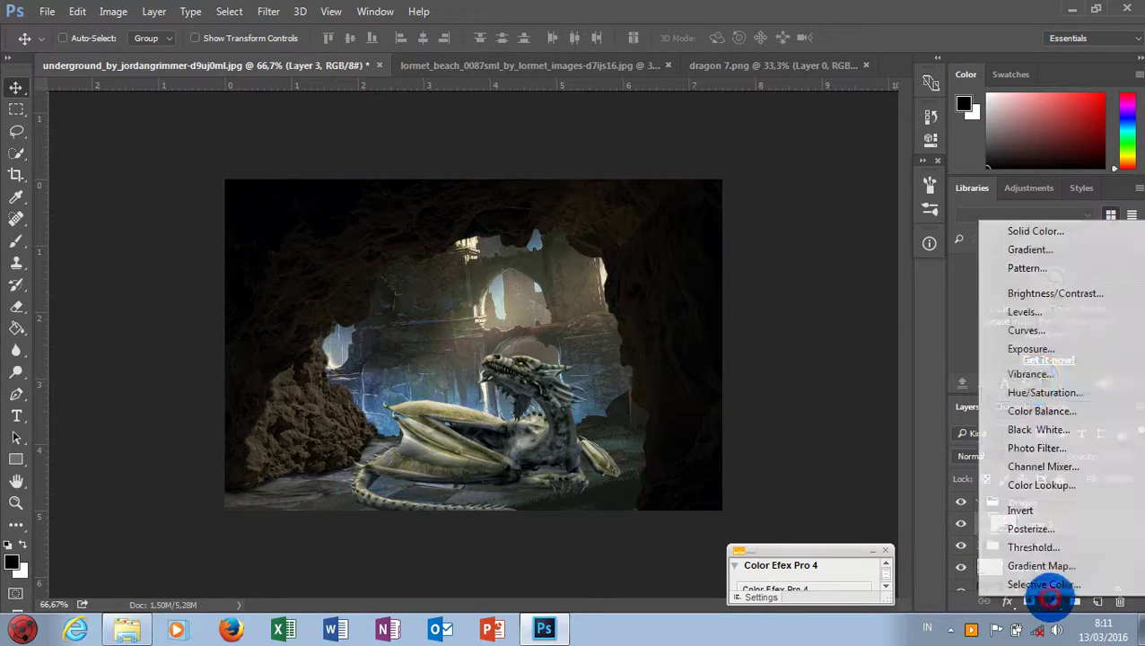
click(1055, 293)
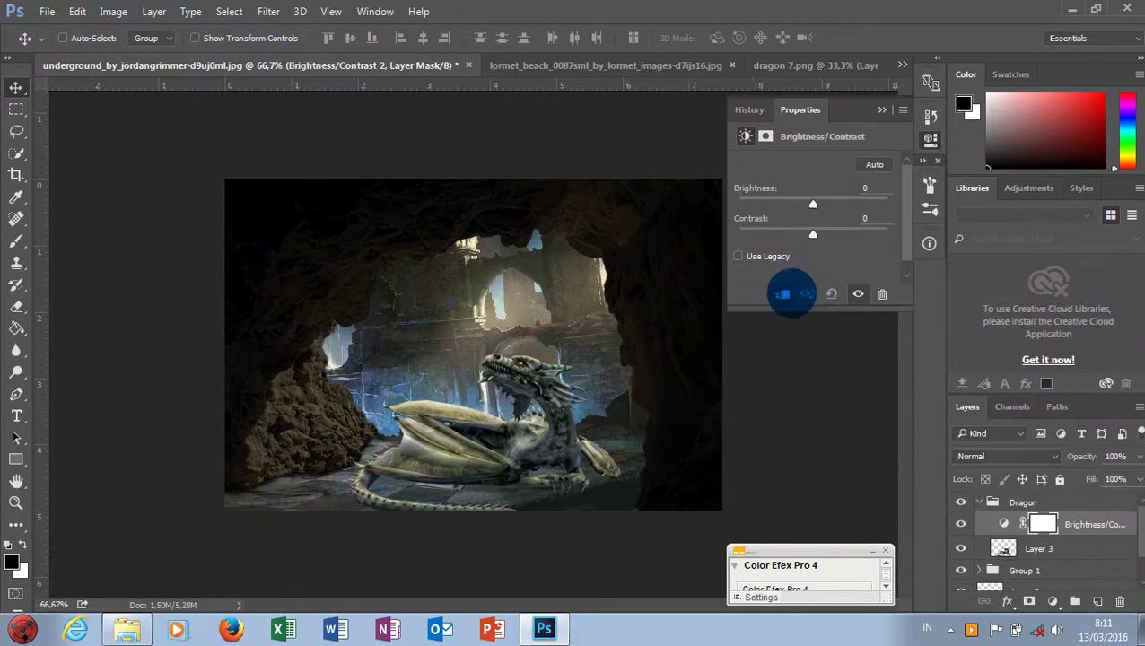
click(786, 294)
drag(813, 204, 751, 205)
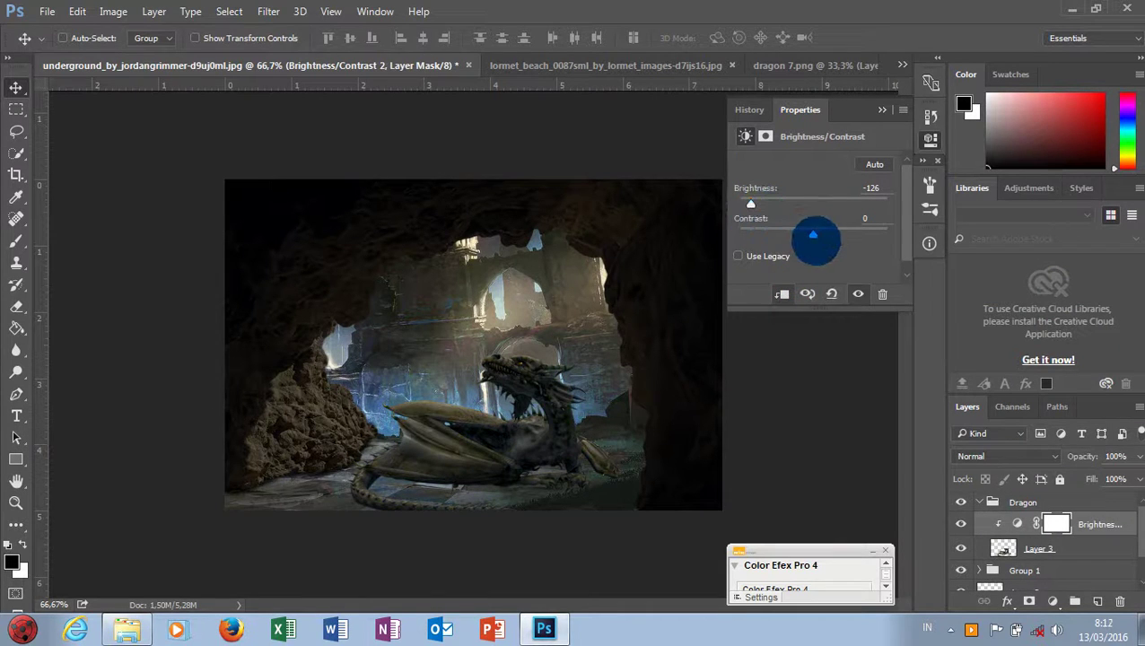
drag(813, 234, 882, 233)
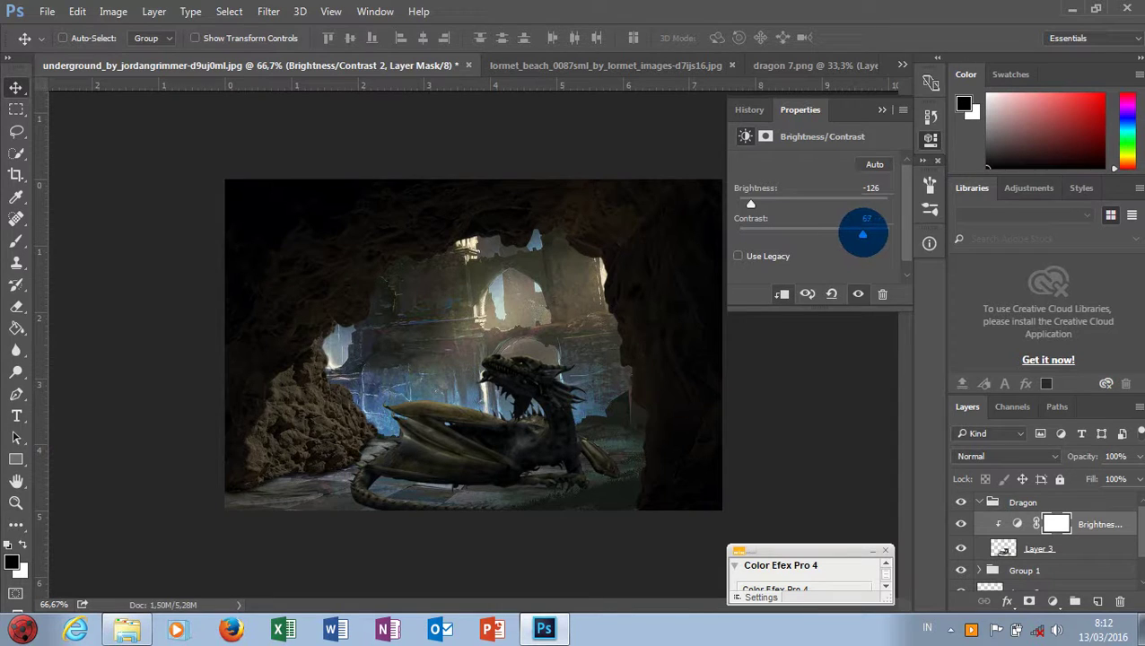
click(881, 109)
Step: Duplicate the adjustment, clip the copy to the dragon, and set brightness -17, contrast 35
key(ctrl+j)
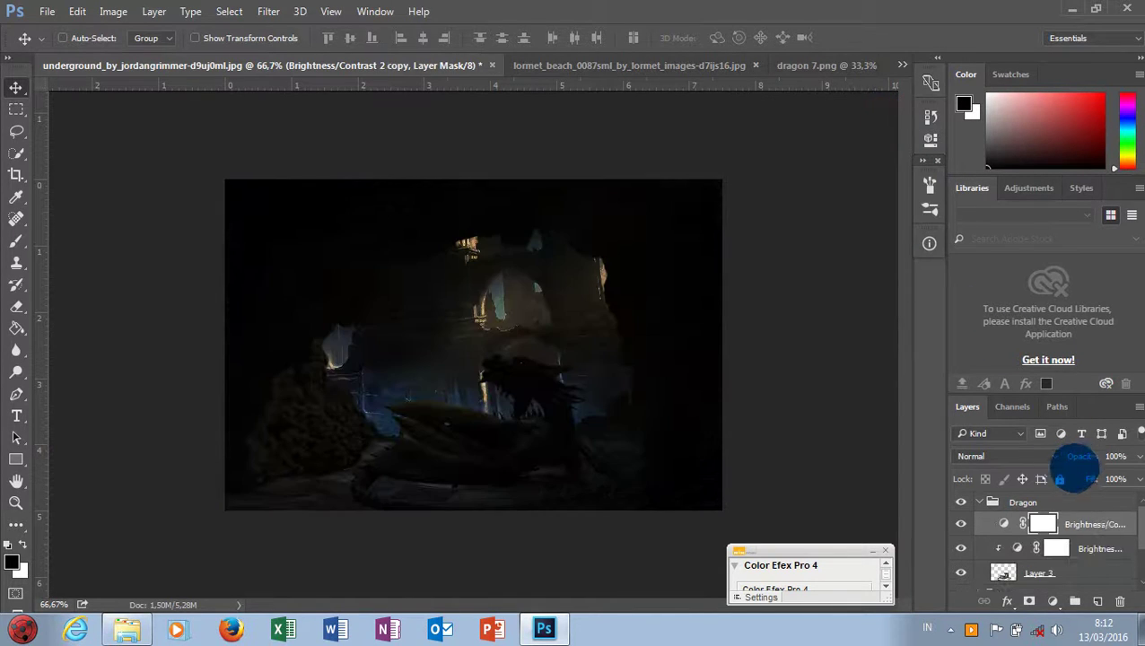
right_click(1042, 523)
click(1126, 545)
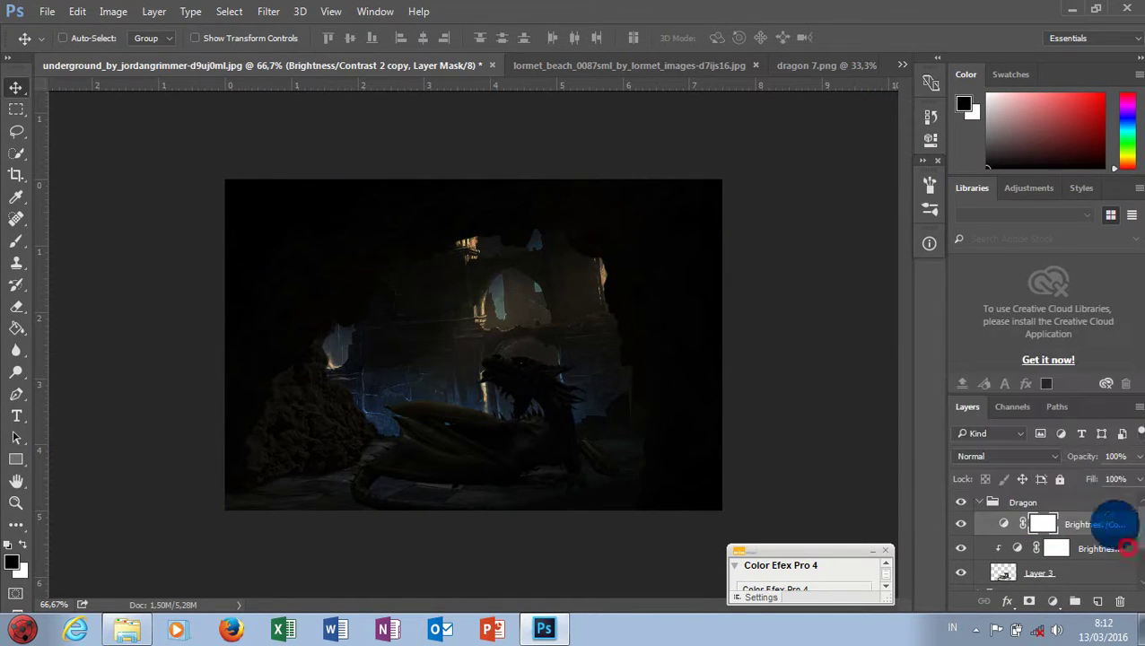
right_click(1123, 519)
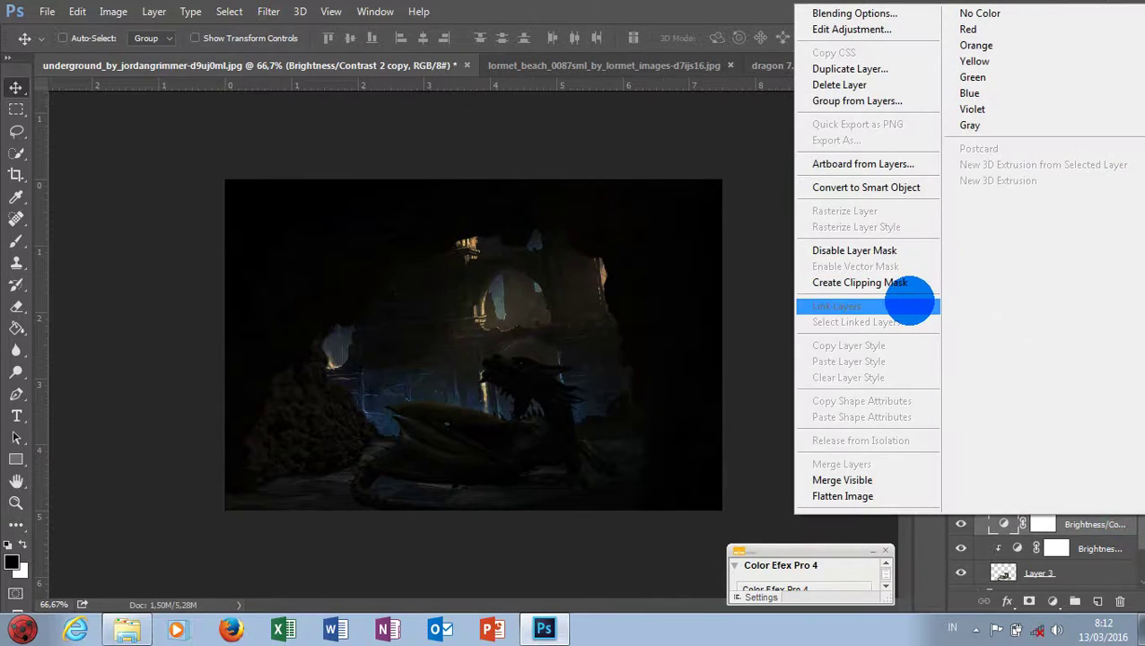
click(895, 296)
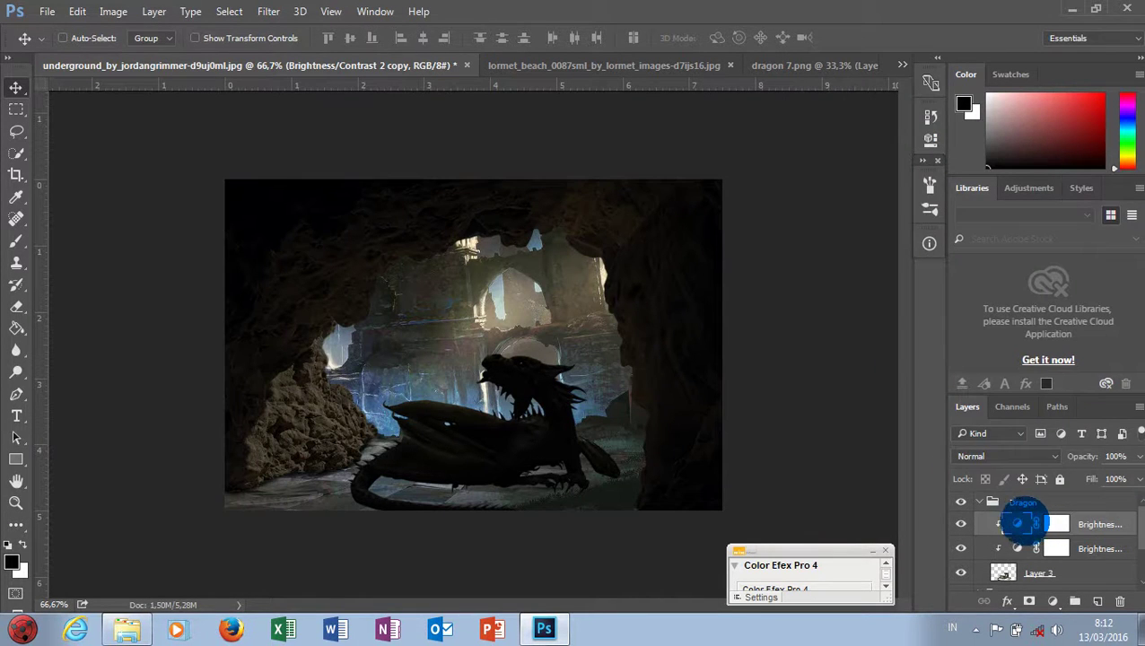
double_click(1023, 523)
drag(784, 202, 791, 203)
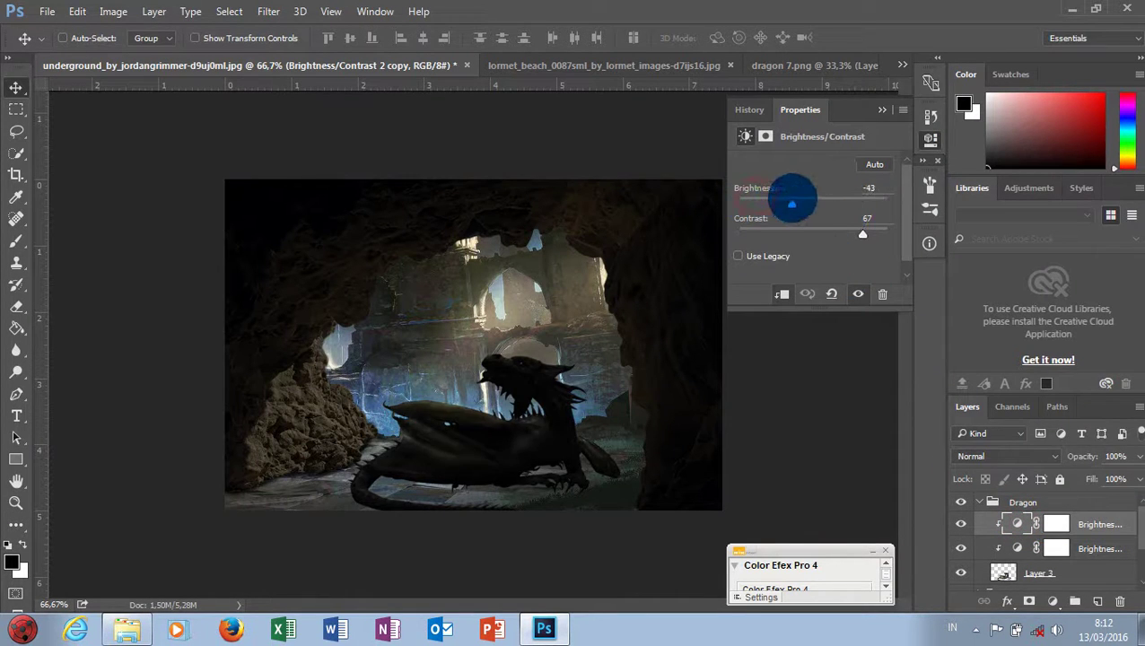
drag(862, 234, 832, 235)
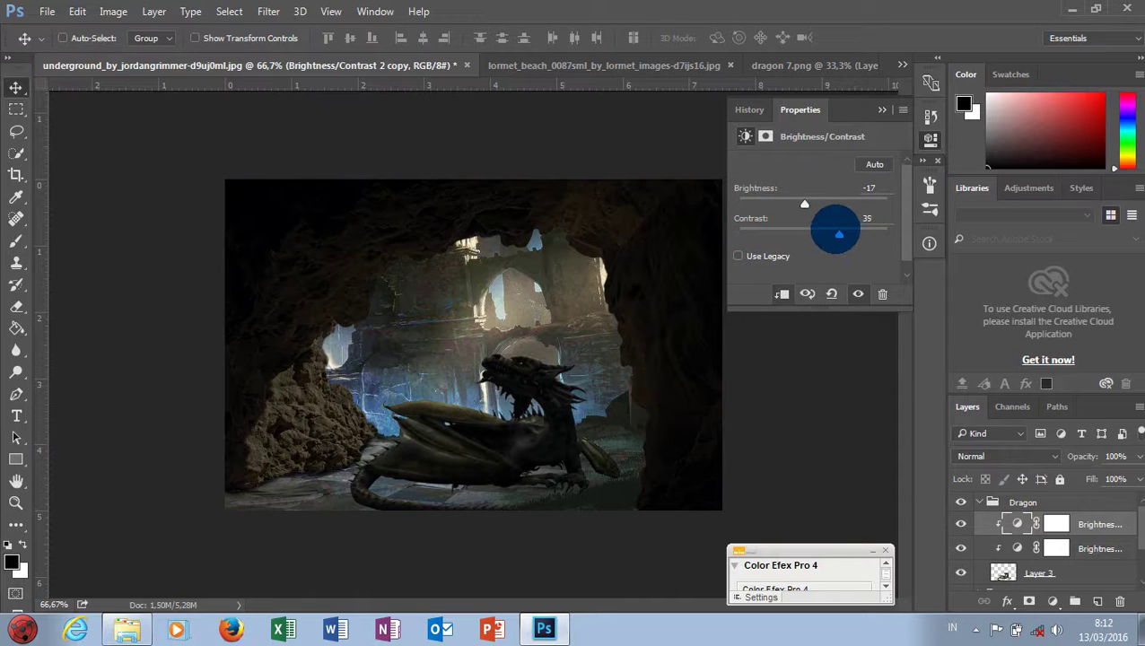
click(881, 109)
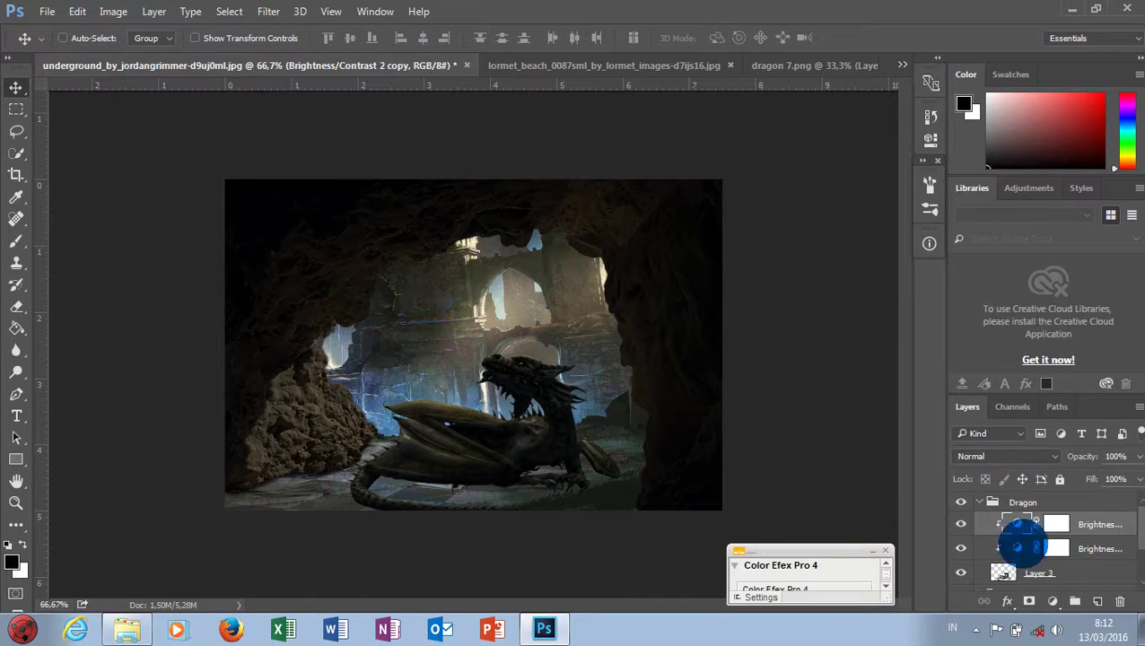
scroll(1057, 564, down, 1)
Step: Duplicate the dragon layer, re-clip the brightness adjustments, and place Layer 3 copy beneath the original
click(1071, 553)
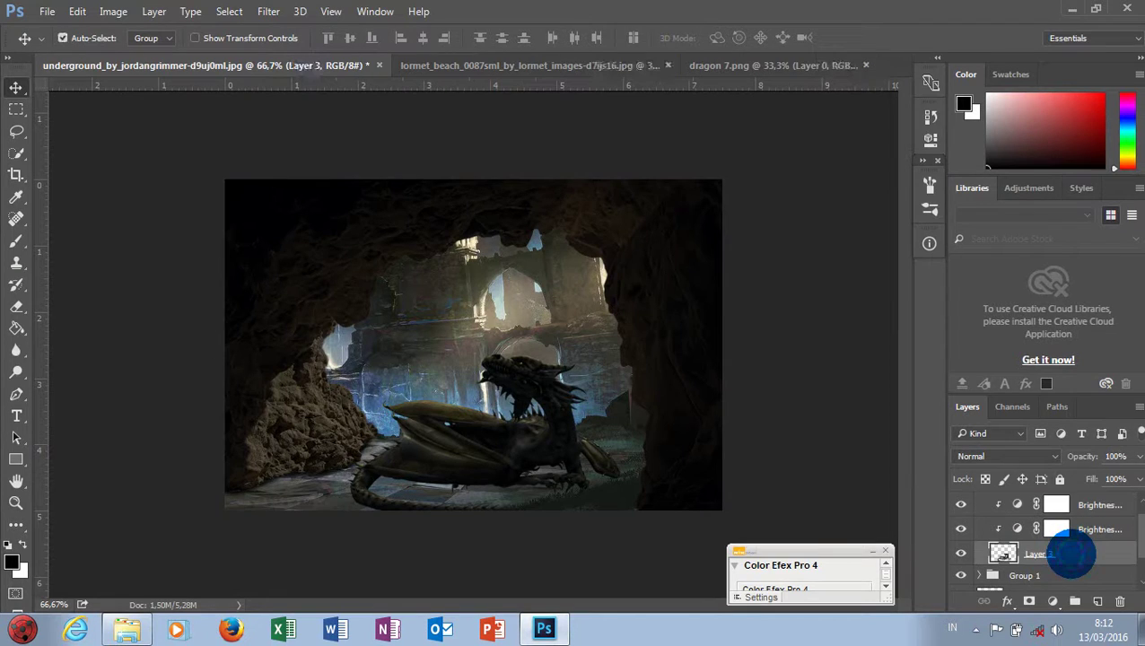
drag(1071, 553, 1096, 600)
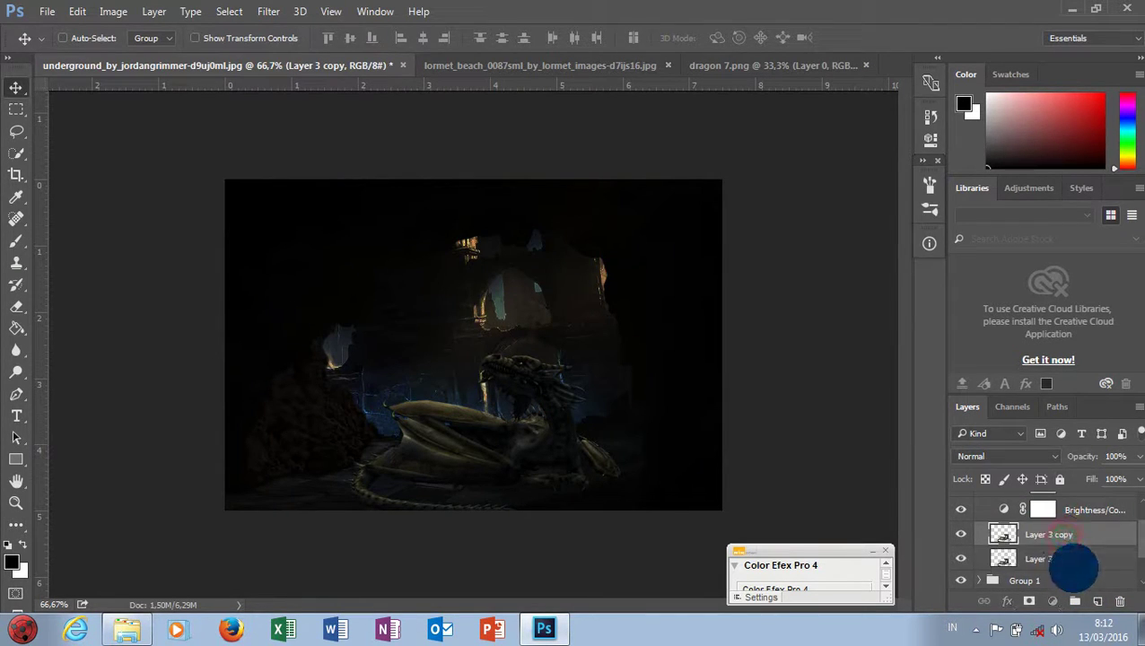
drag(1061, 536, 1077, 548)
right_click(1076, 549)
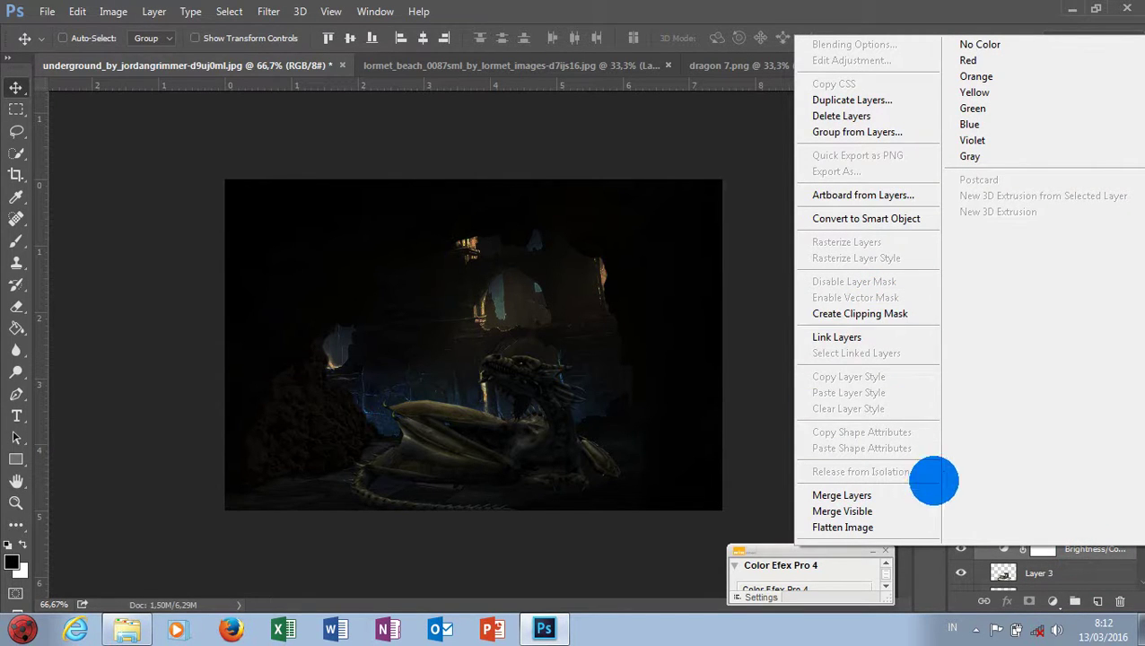
click(858, 313)
click(1054, 564)
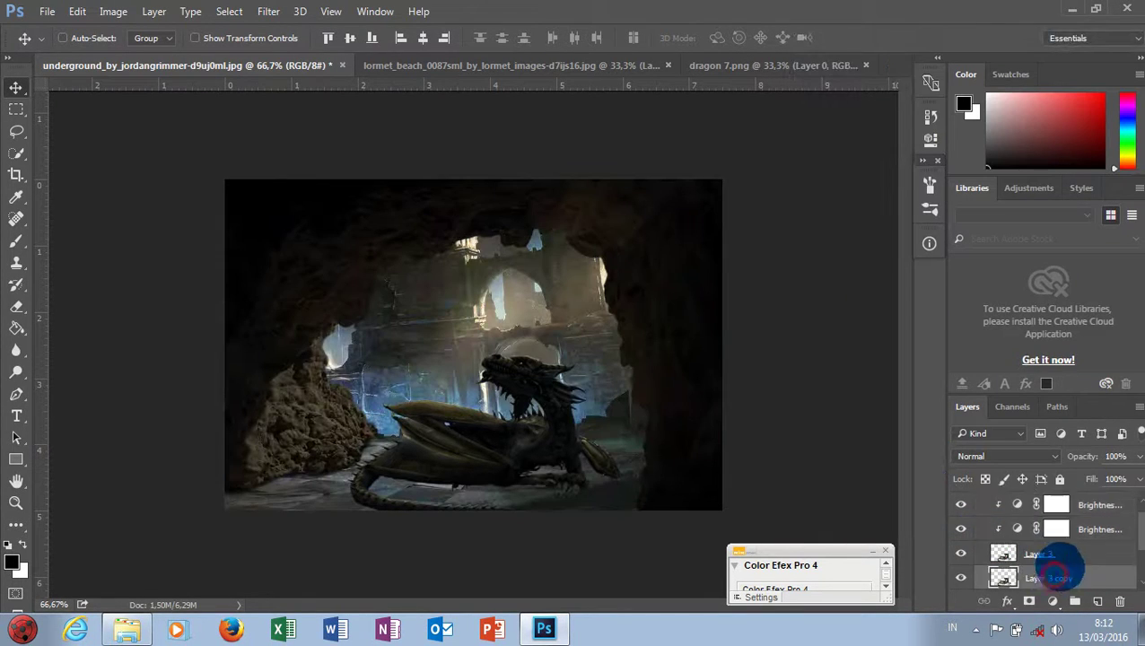
key(ctrl+j)
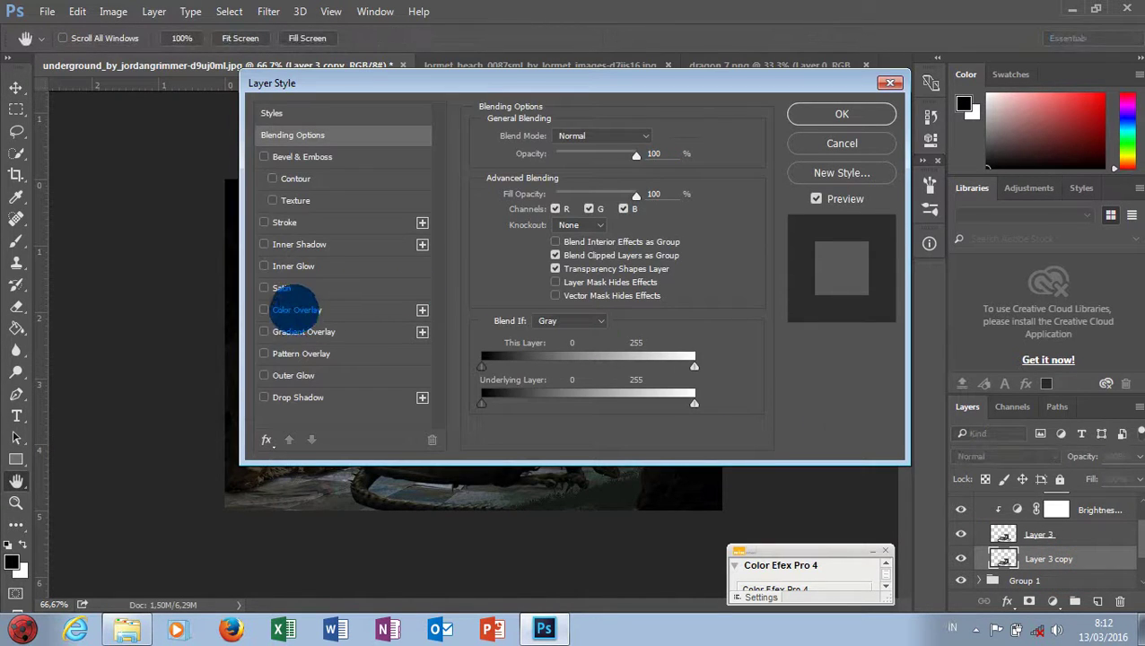
Step: Give Layer 3 copy a black Color Overlay and flip it vertically
click(296, 310)
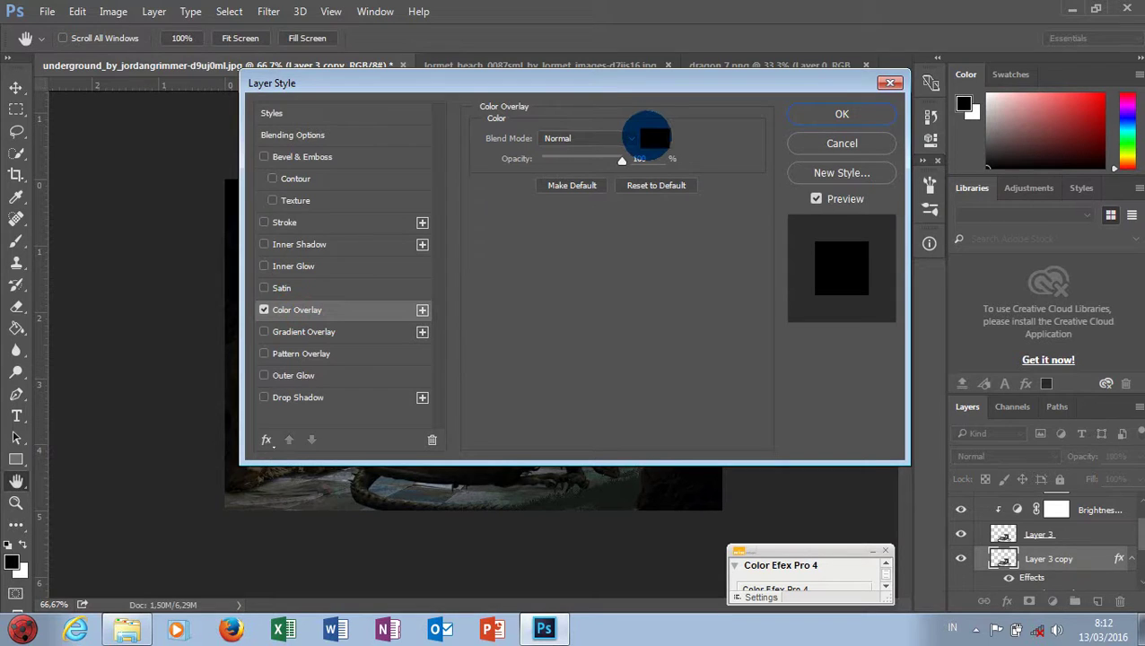
click(801, 113)
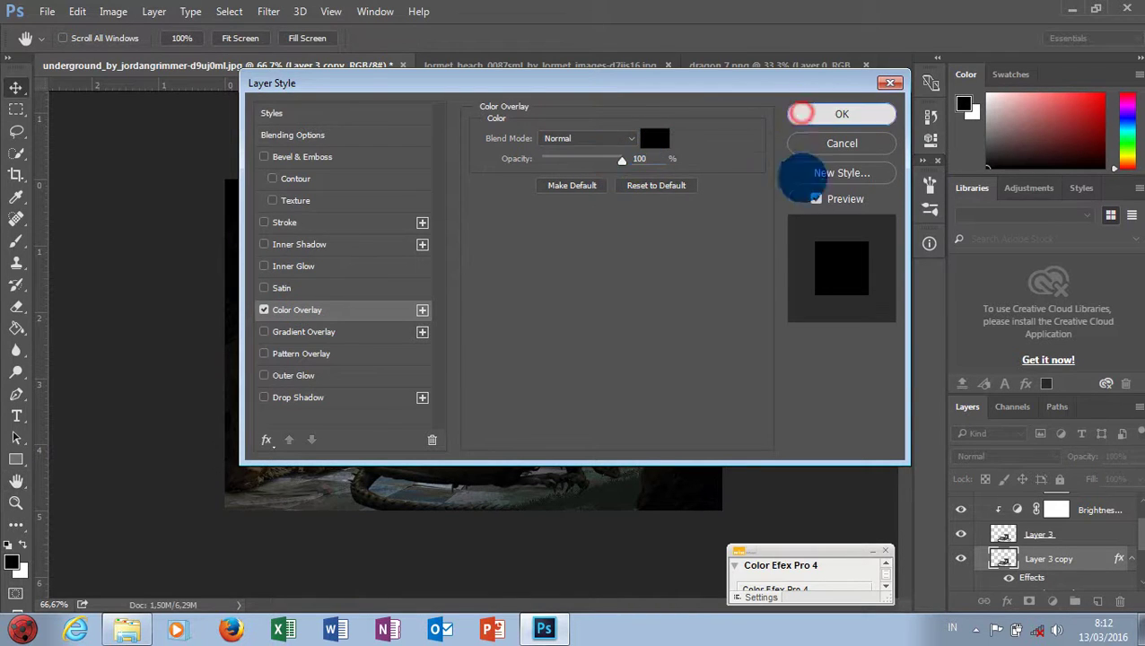
key(ctrl+t)
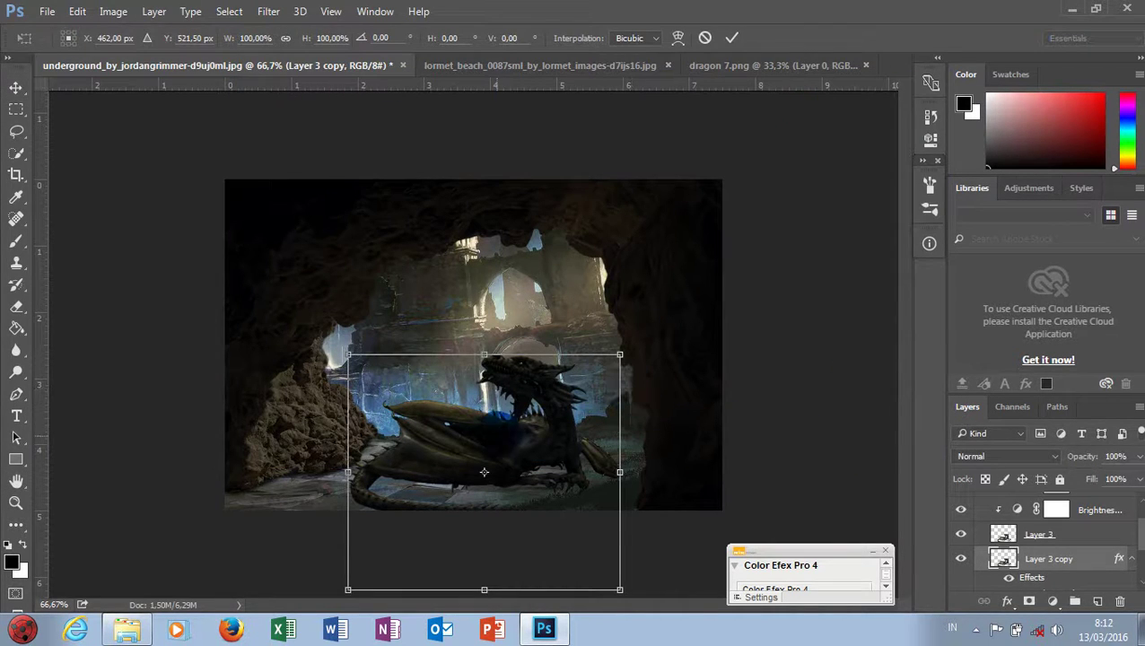
right_click(483, 472)
click(544, 462)
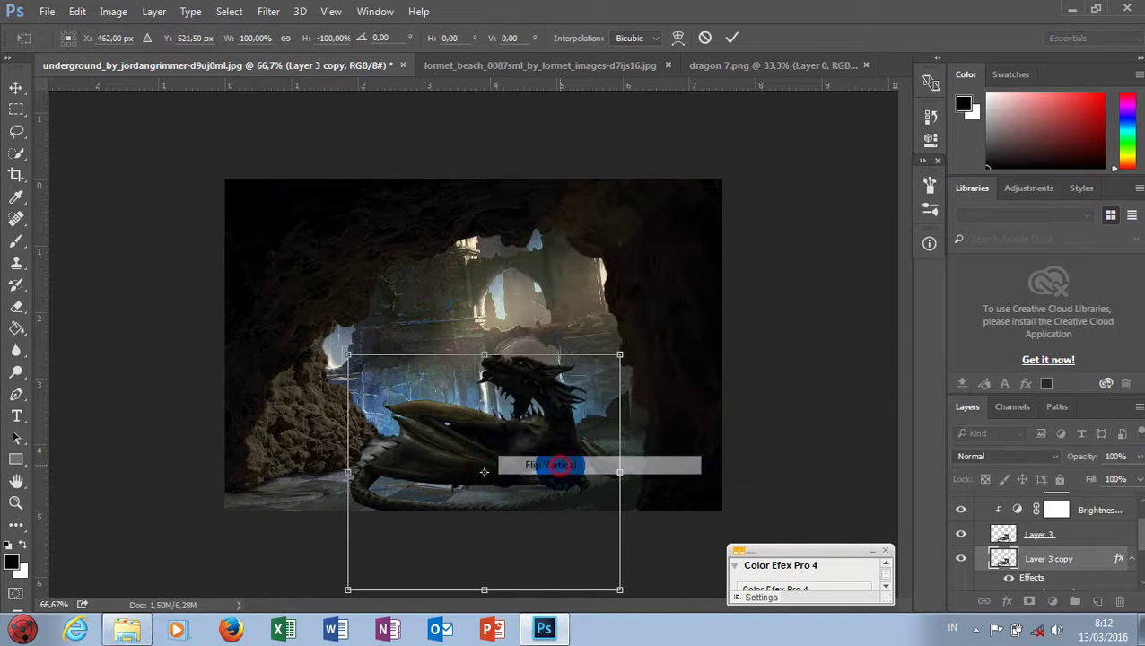
Step: Move the flipped copy under the dragon and skew its bottom corners into a shadow
drag(552, 434, 552, 456)
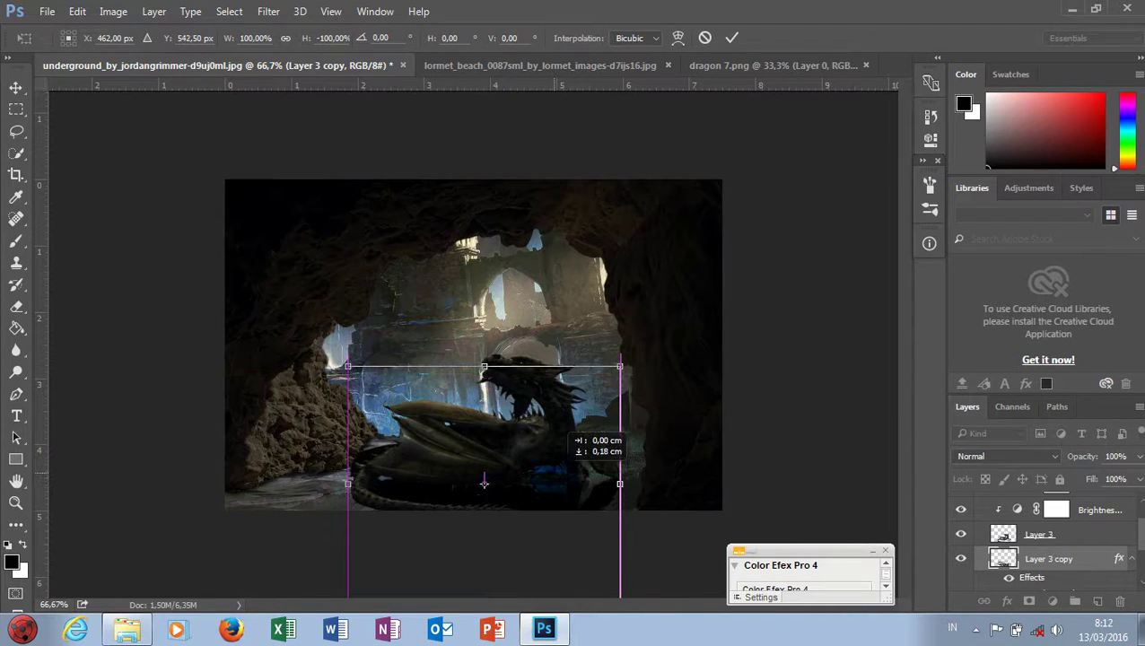
drag(483, 493, 483, 482)
key(ctrl+minus)
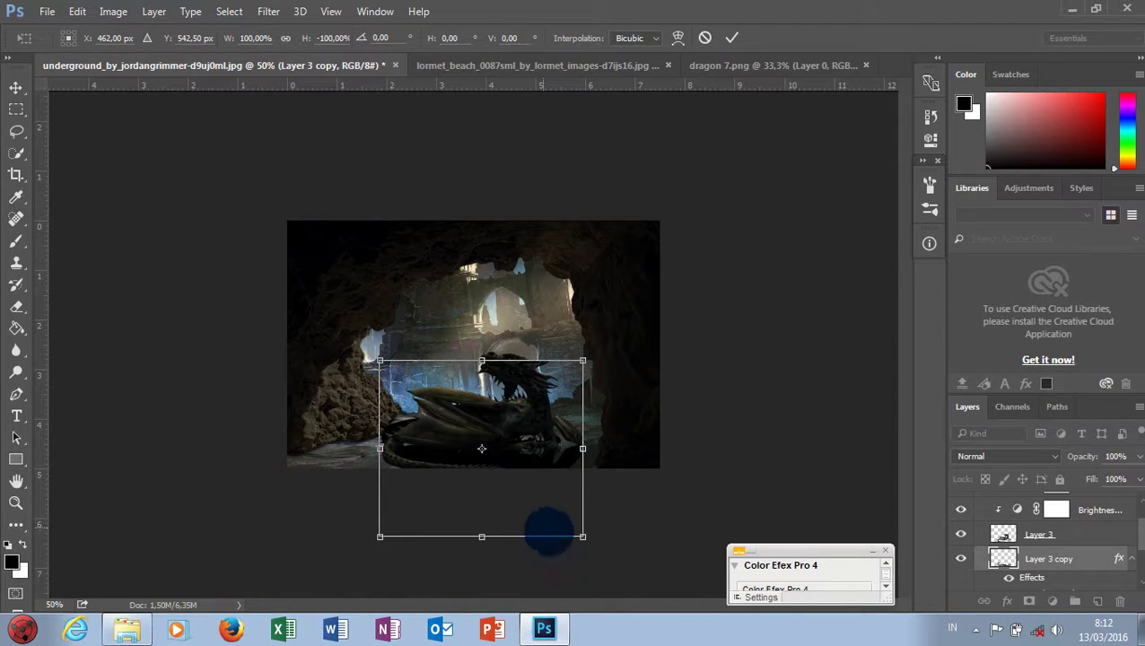
drag(582, 535, 566, 535)
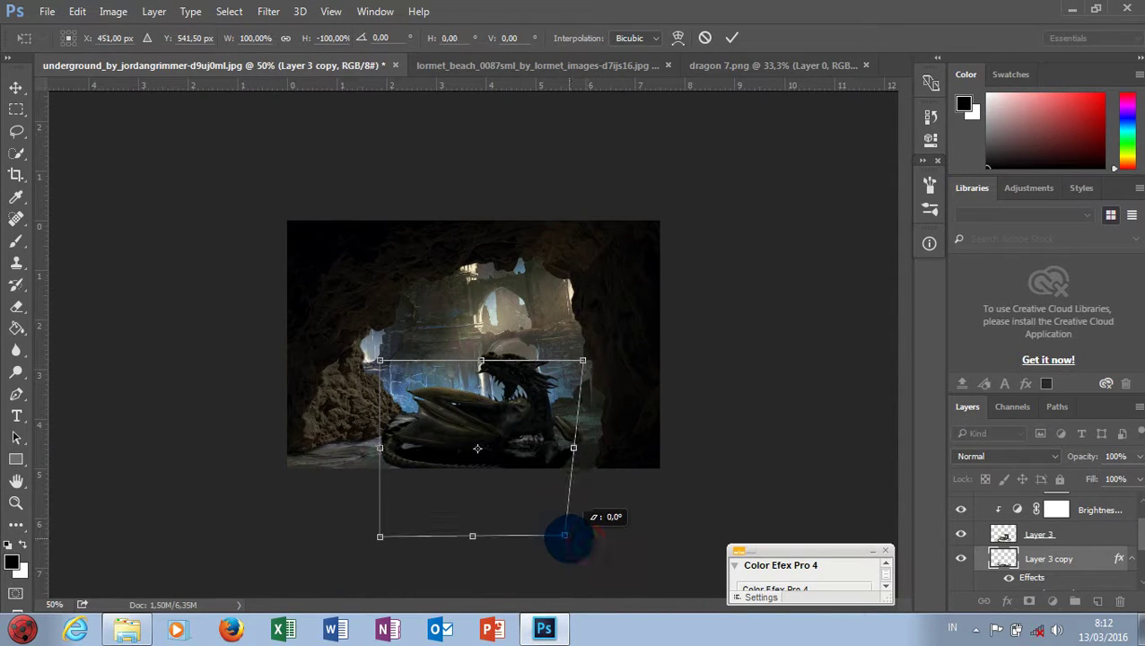
drag(380, 535, 355, 535)
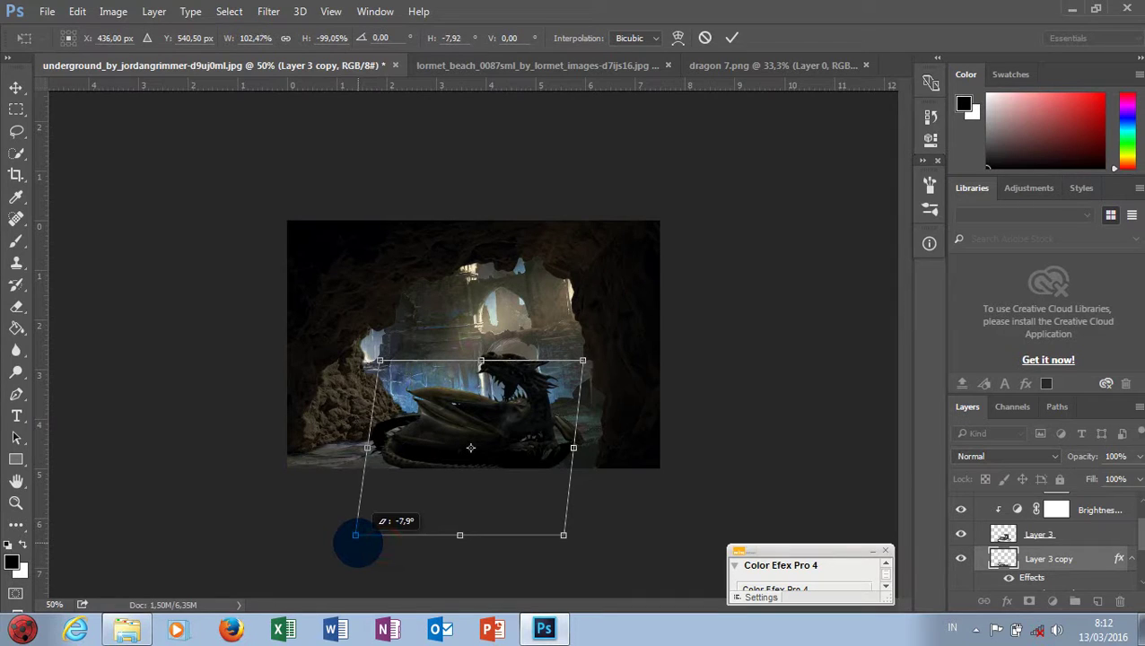
key(Return)
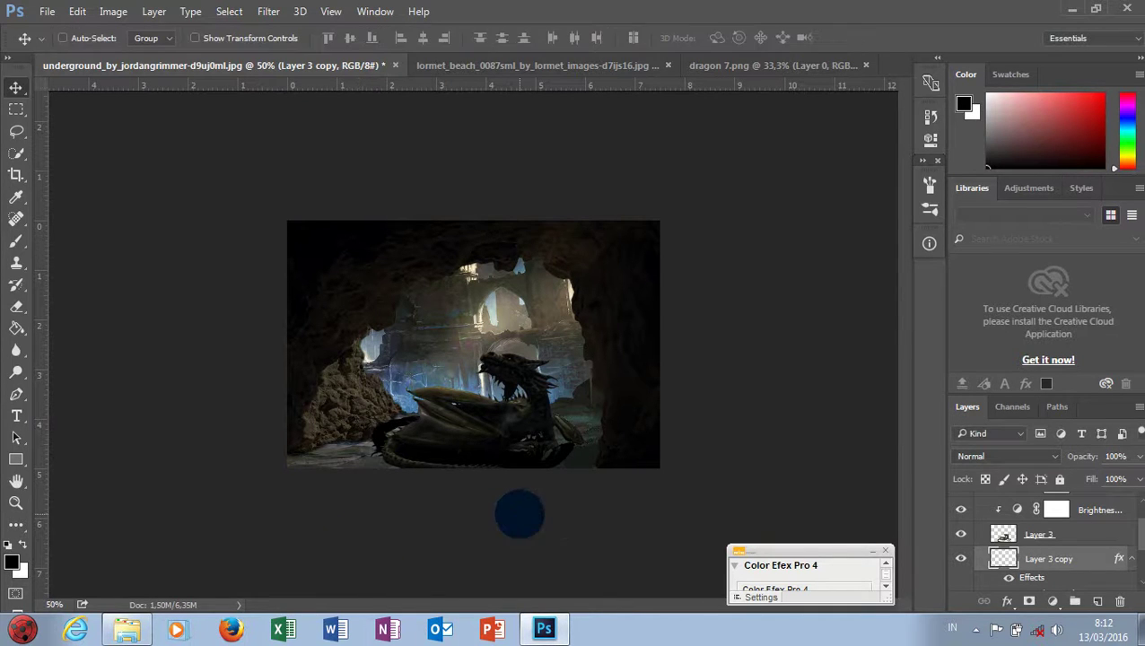
Step: Erase the shadow's lower-left part and soften it with a Gaussian Blur of about 9.8 px
key(ctrl+plus)
key(e)
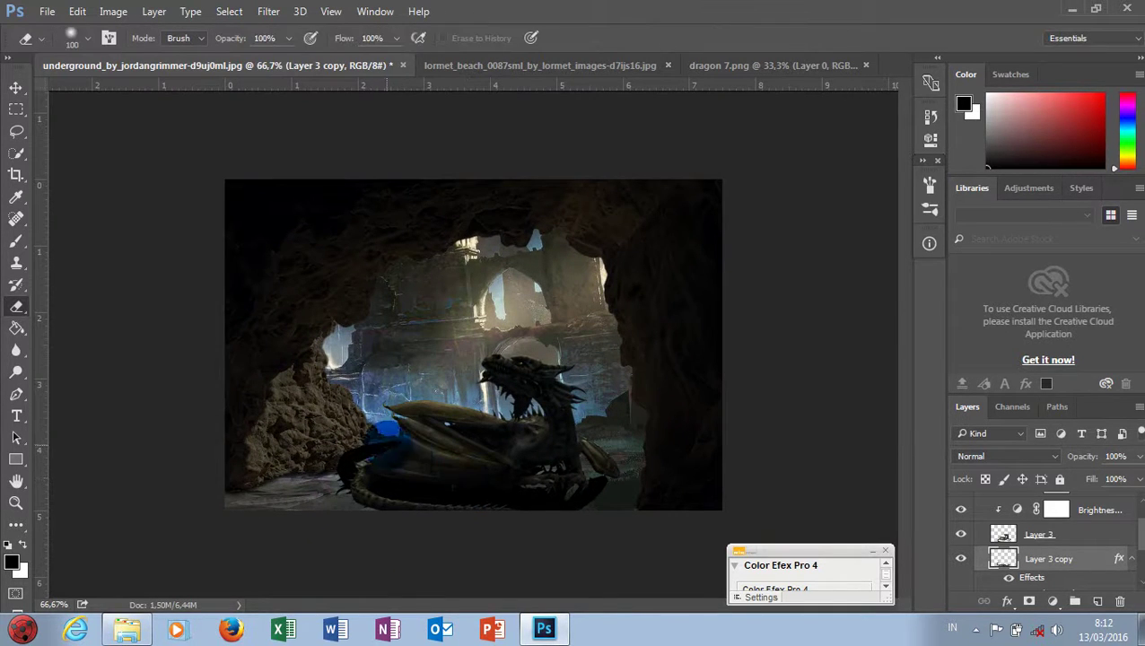
mouse_move(385, 420)
mouse_down()
mouse_move(332, 447)
mouse_move(327, 498)
mouse_up()
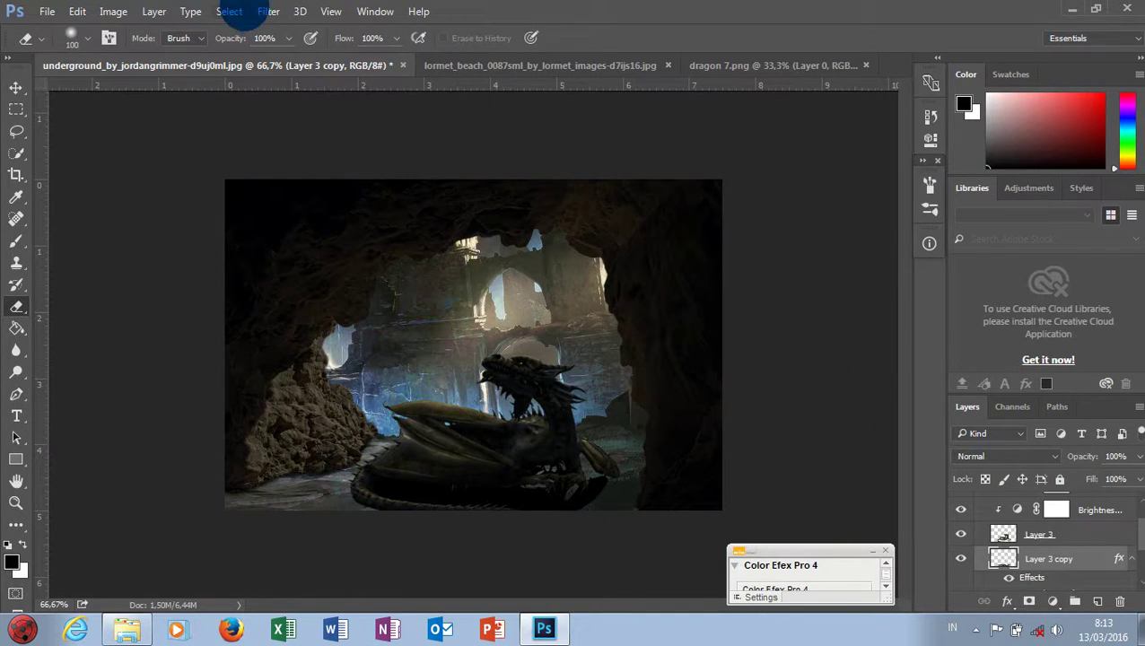
click(268, 11)
mouse_move(277, 197)
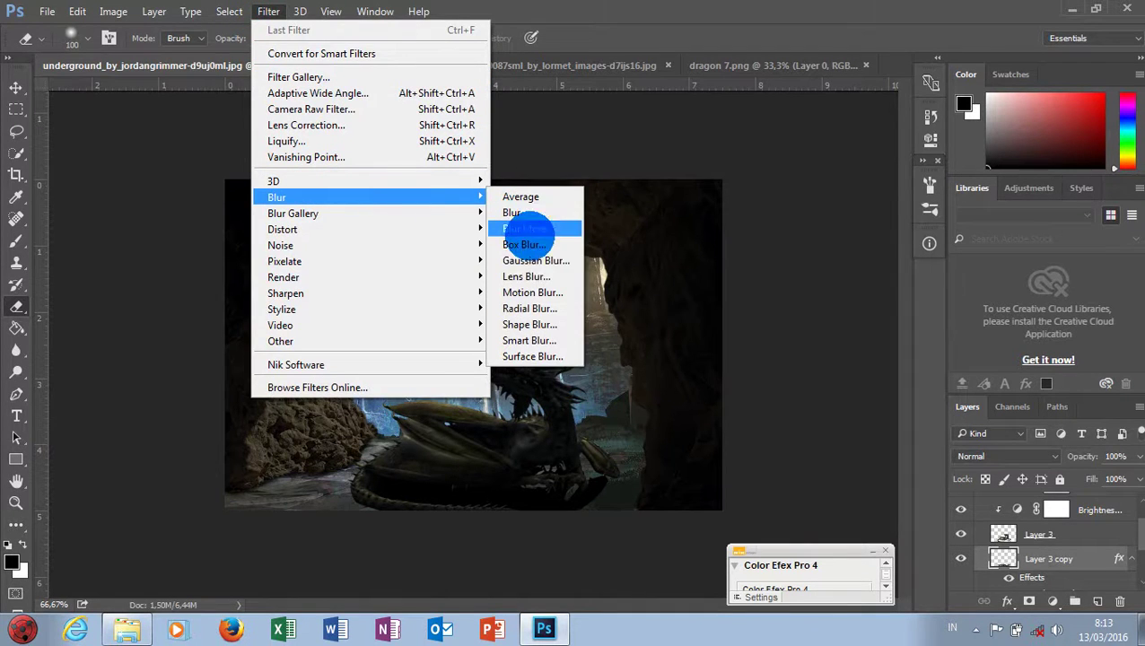
click(536, 260)
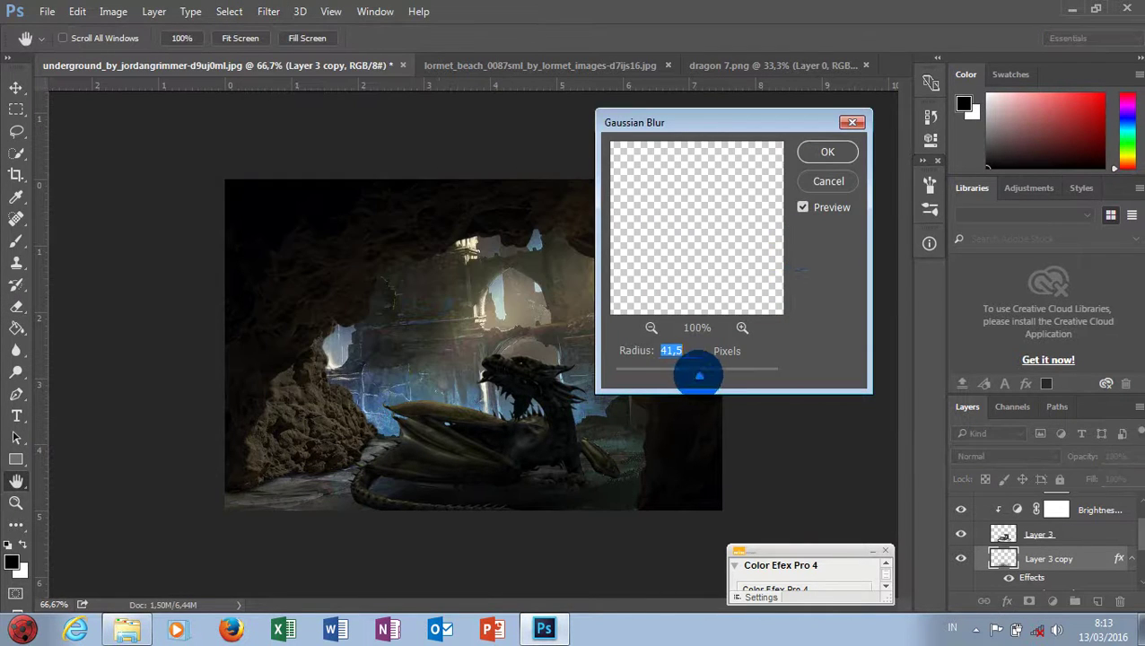
drag(699, 375, 661, 375)
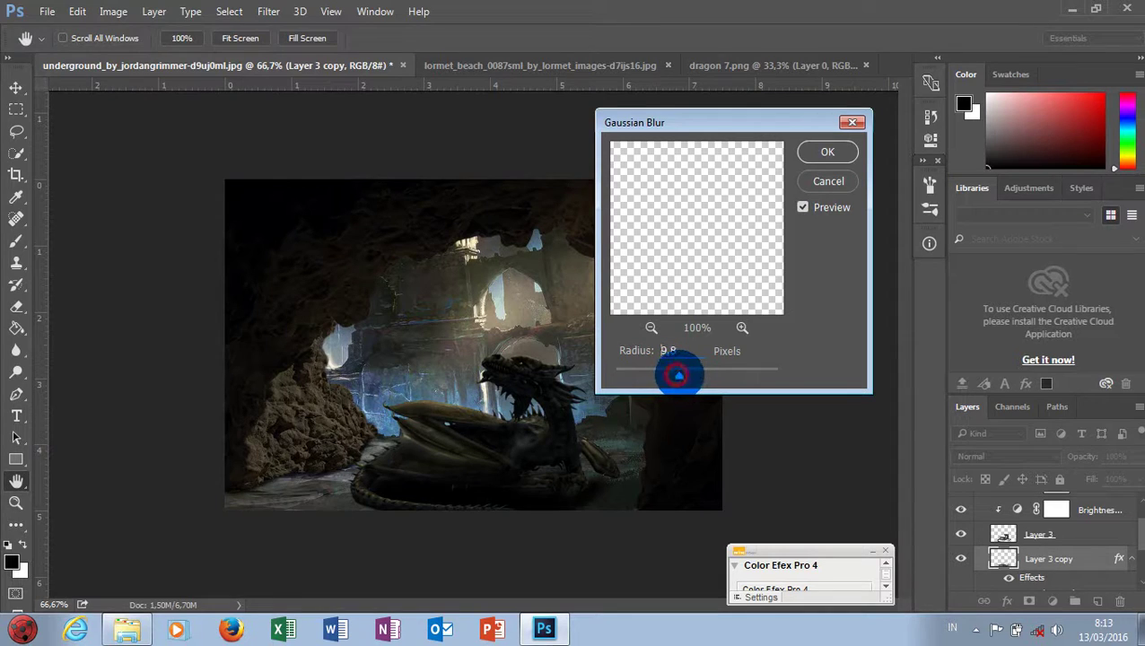
click(827, 152)
Step: Lower the shadow layer's opacity to 82%
key(e)
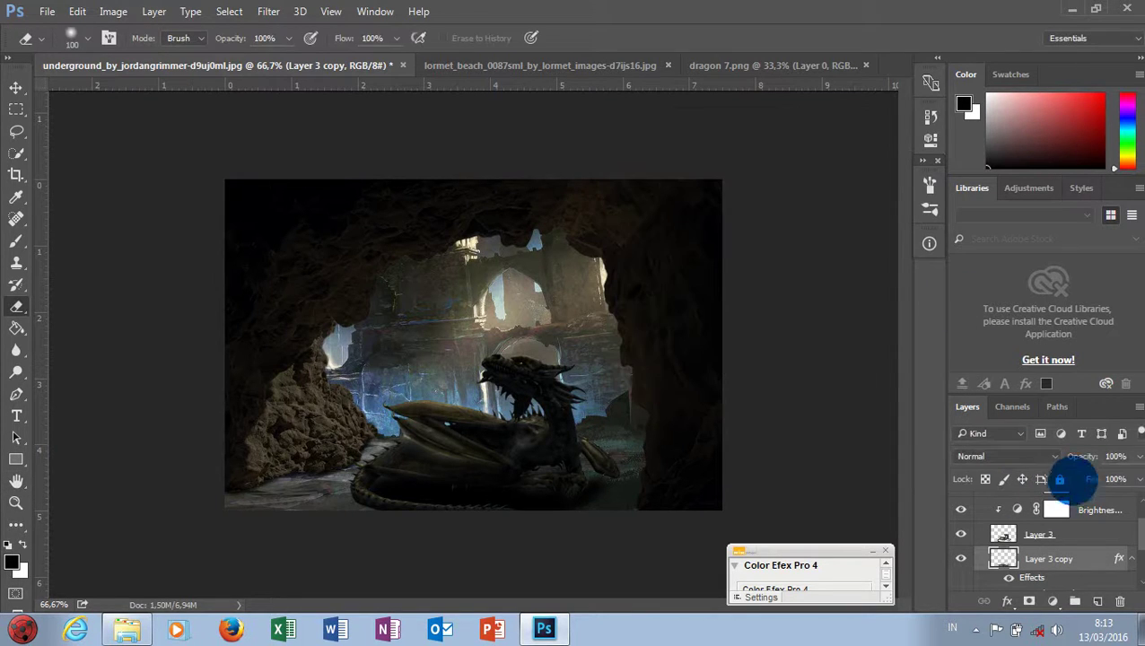
drag(1078, 460, 1082, 456)
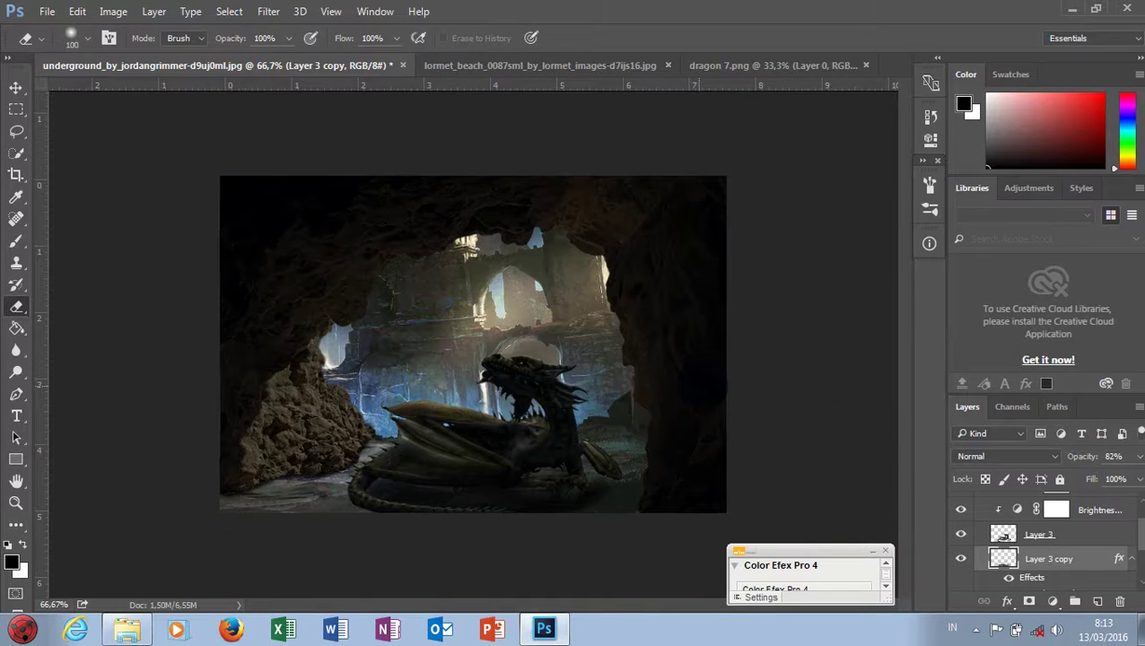
key(ctrl+plus)
Step: Add Layer 4 and set a soft 16 px black brush, zoomed in on the dragon
click(1097, 601)
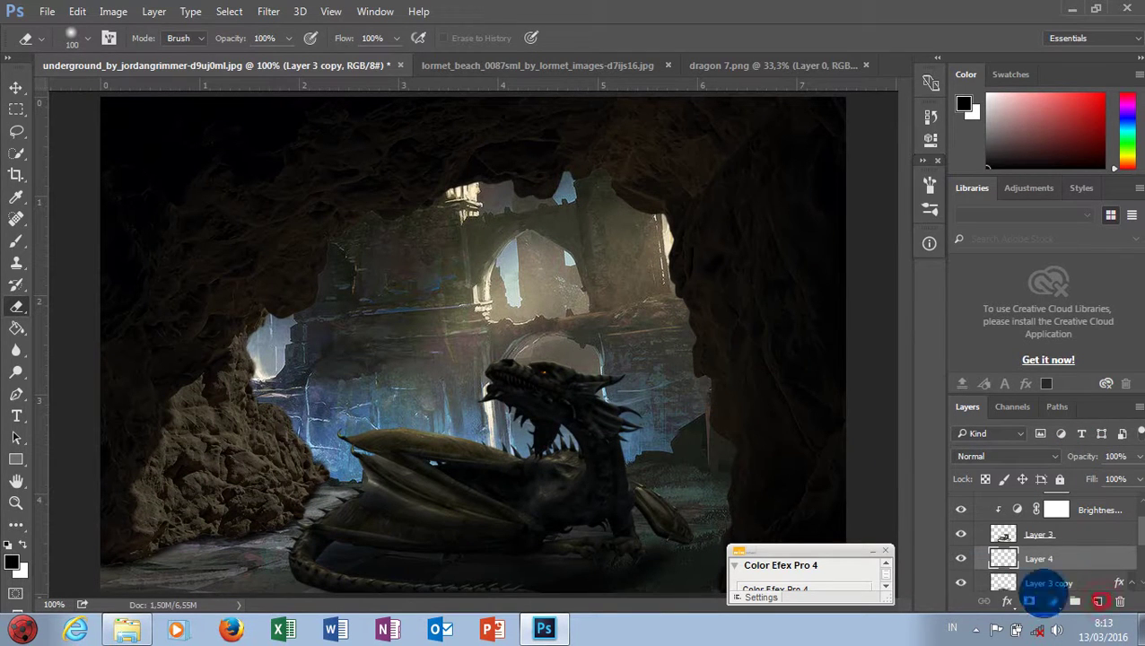
key(b)
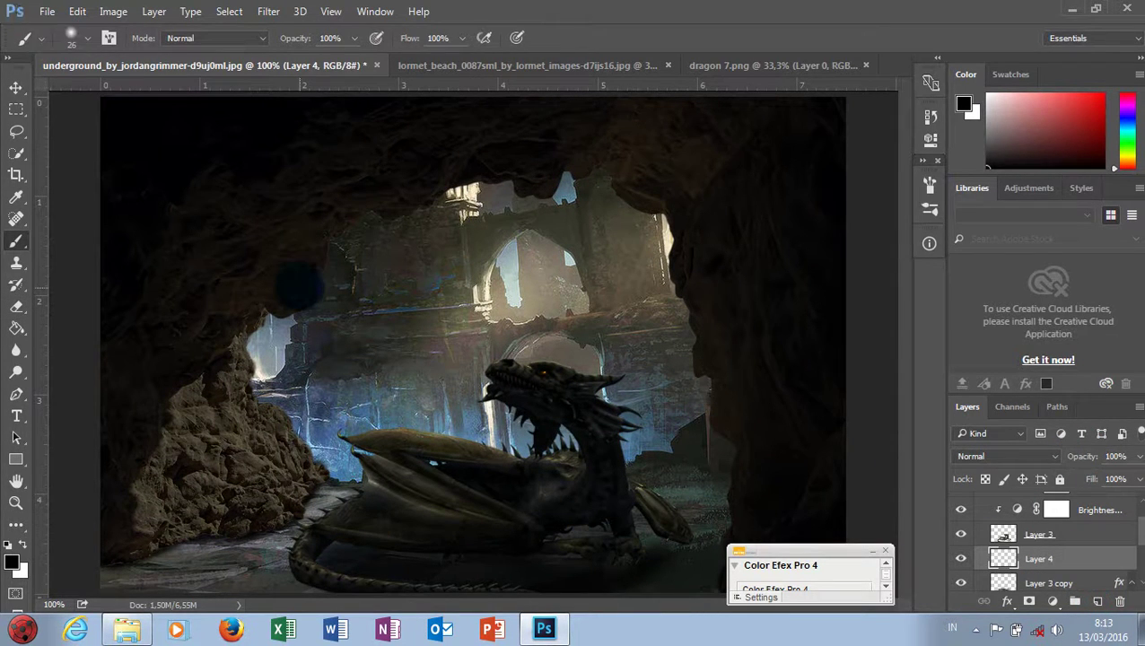
key(ctrl+plus)
key(ctrl+plus)
key(v)
drag(901, 318, 922, 459)
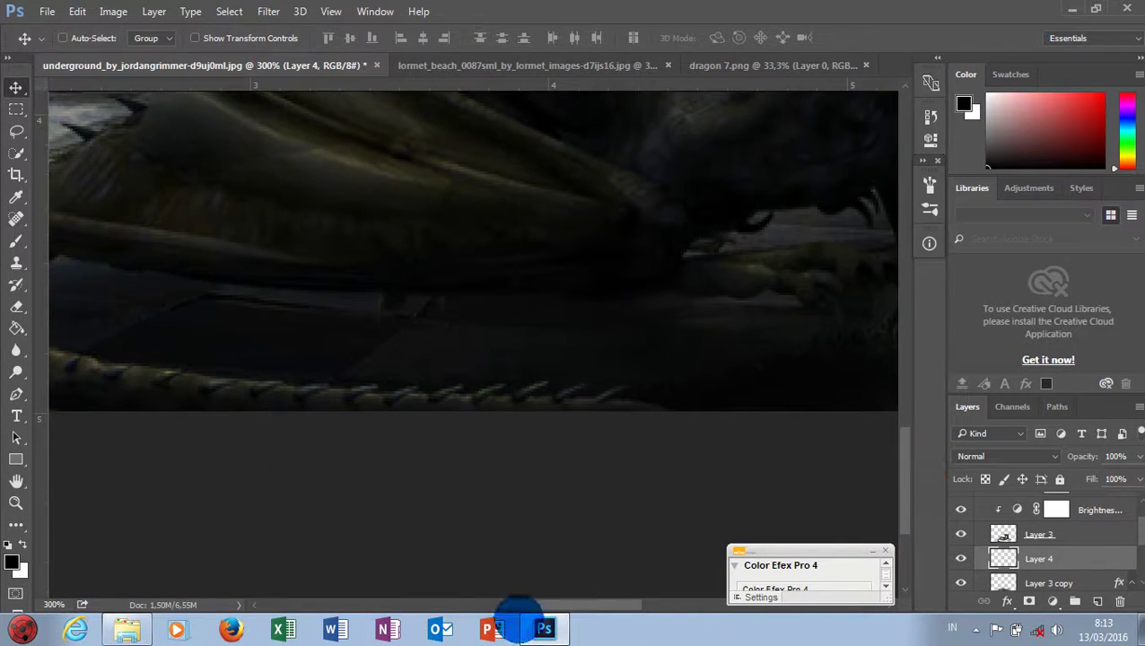
scroll(409, 504, left, 5)
scroll(304, 377, up, 2)
key(b)
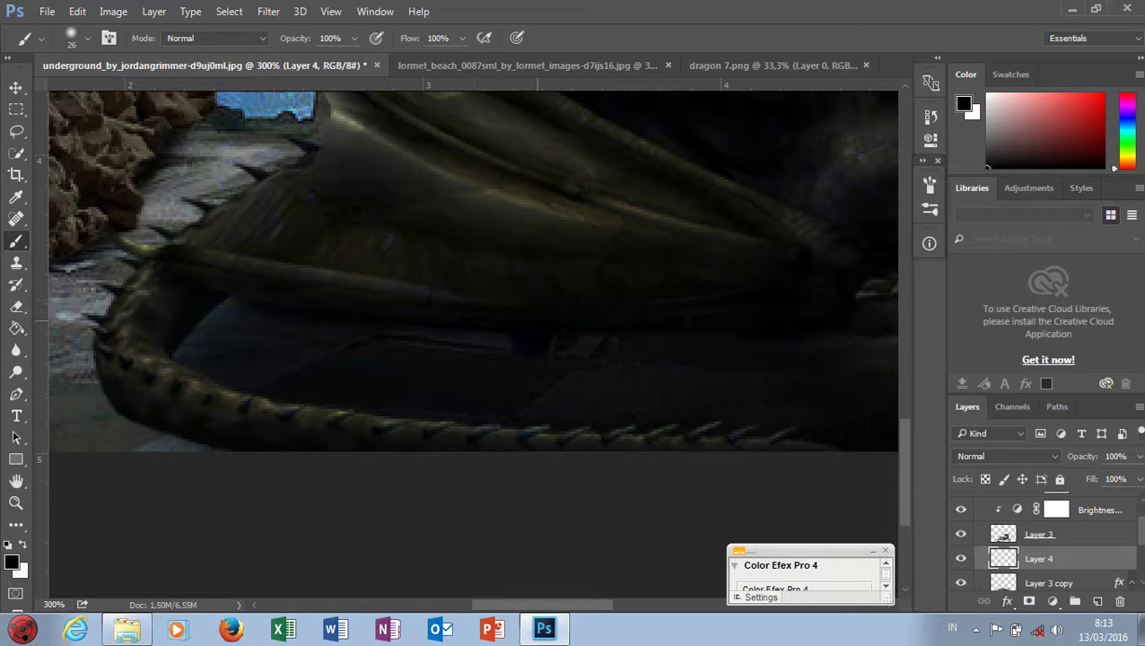
scroll(570, 529, right, 4)
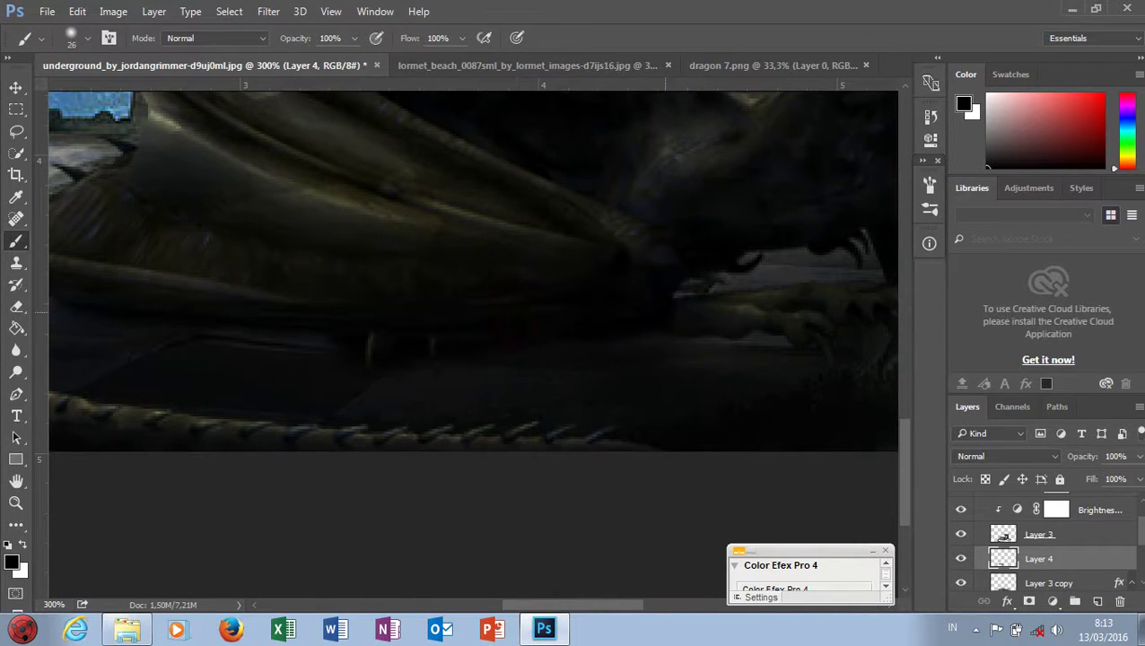
click(71, 38)
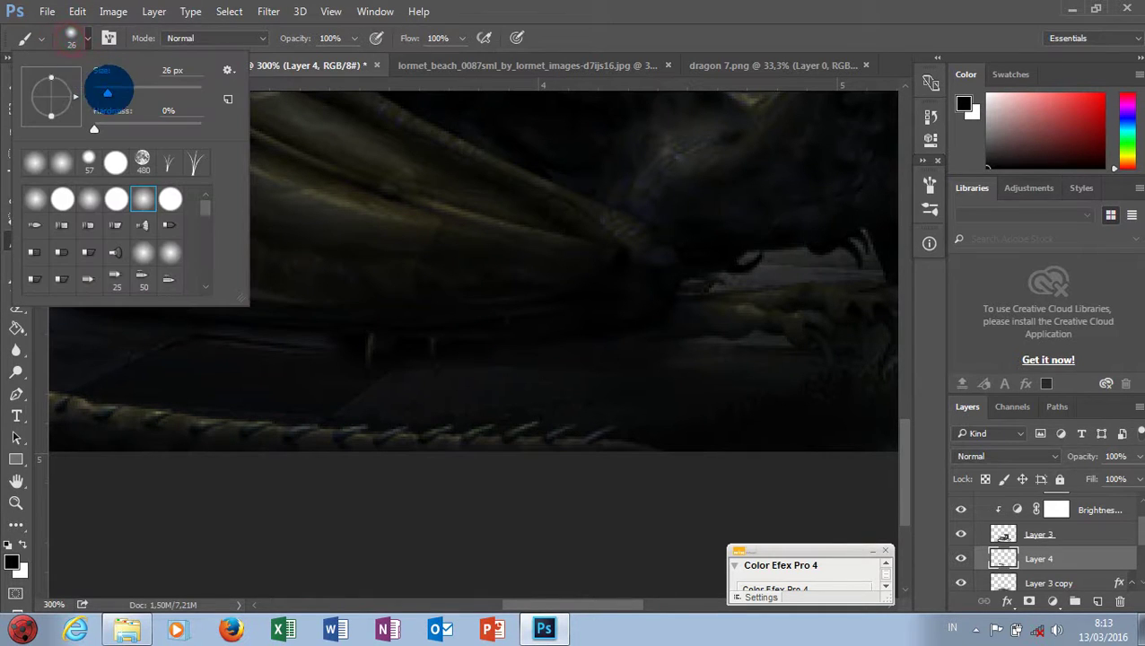
drag(95, 92, 97, 92)
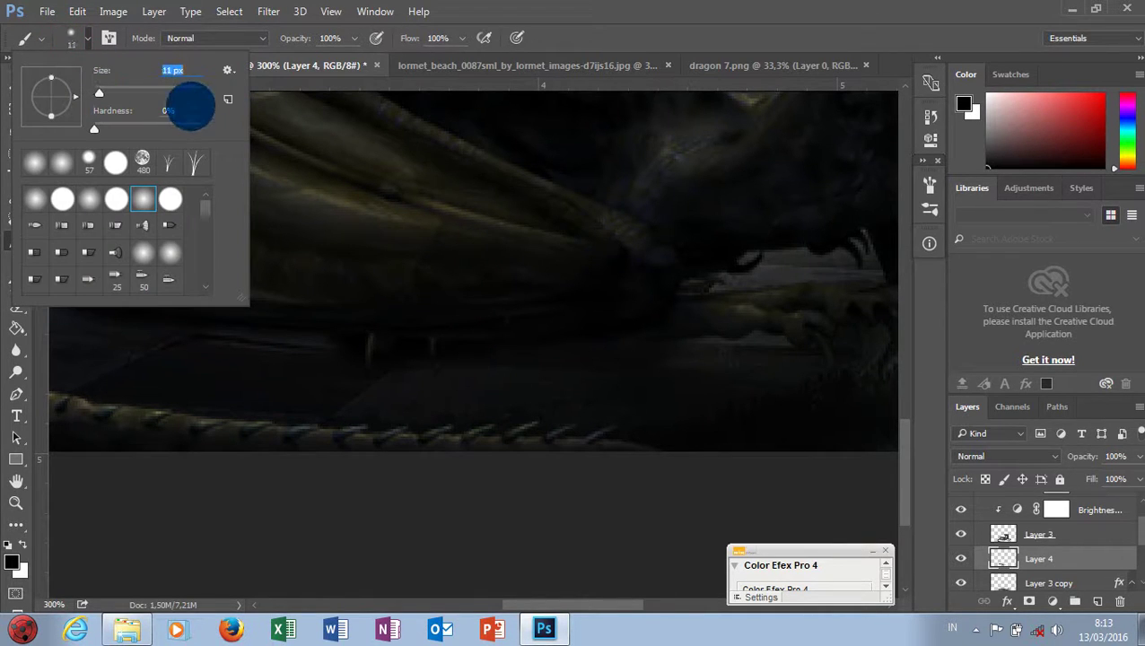
key(Return)
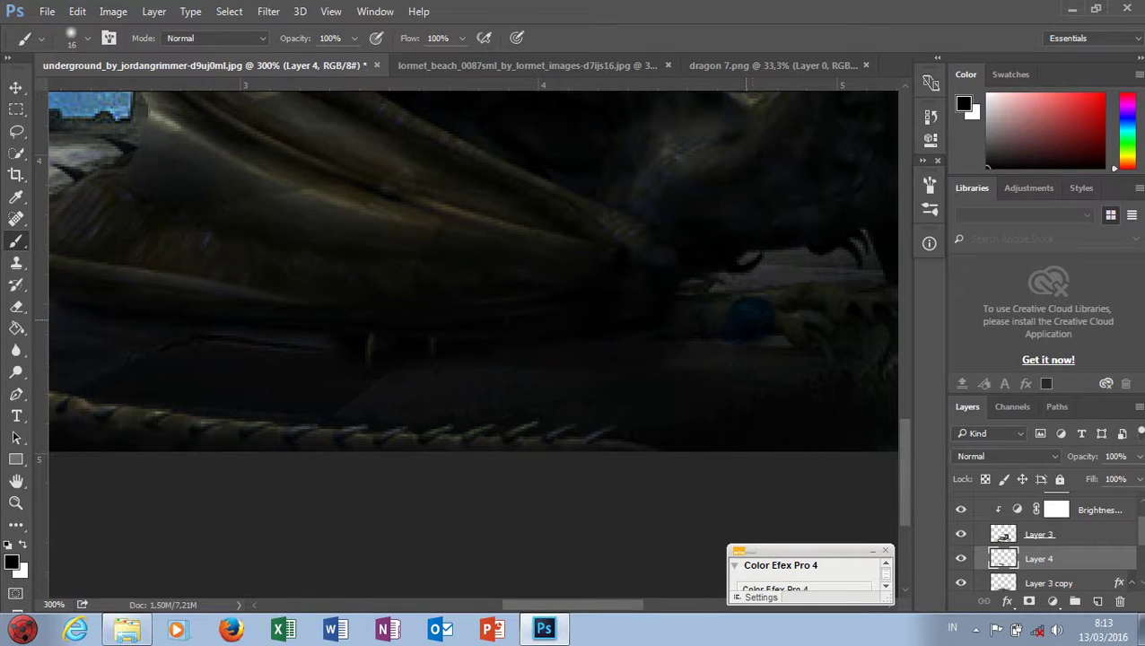
Step: Paint soft black shadows under the neck, beside the wing, and down the dragon's outer edge
drag(613, 603, 653, 604)
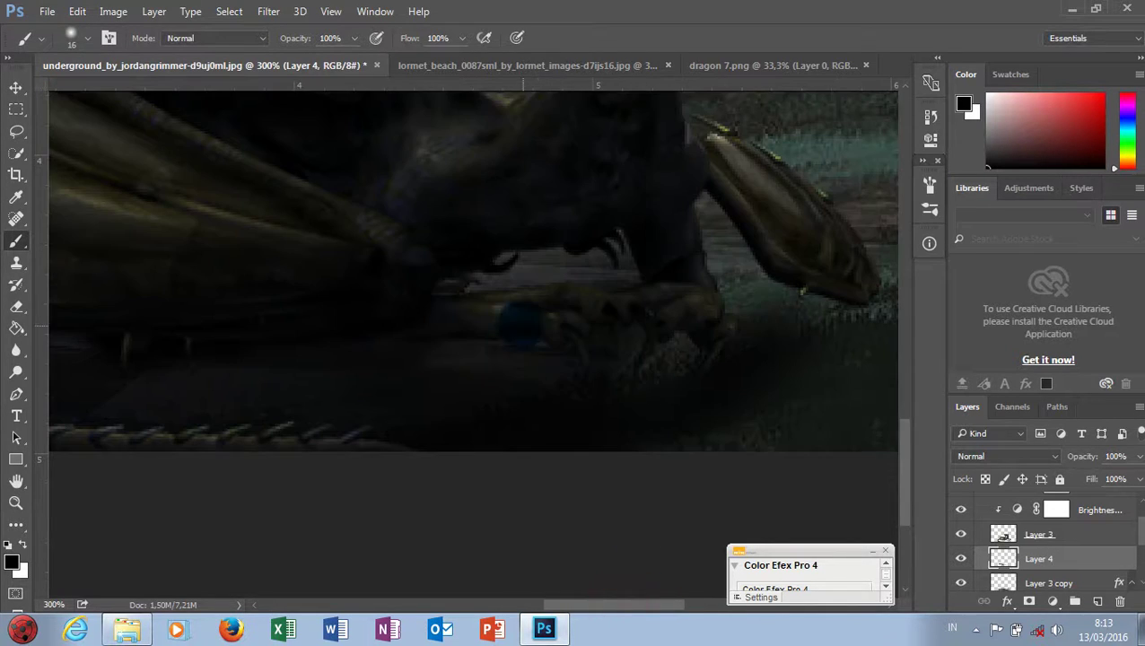
drag(505, 319, 564, 327)
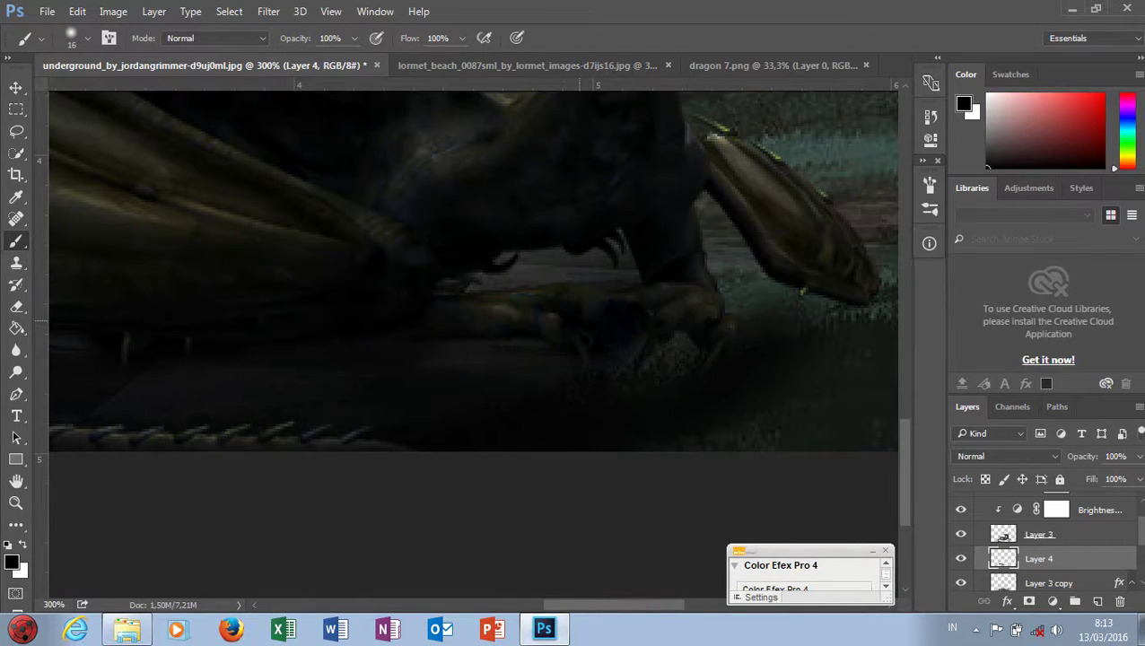
scroll(727, 273, up, 2)
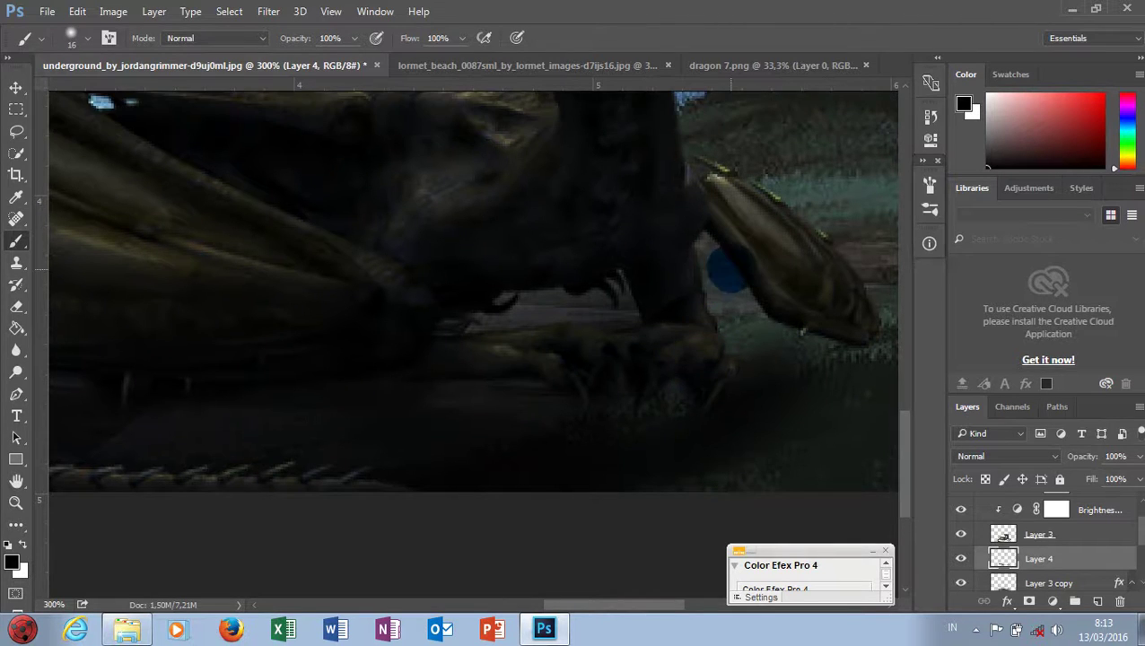
click(717, 234)
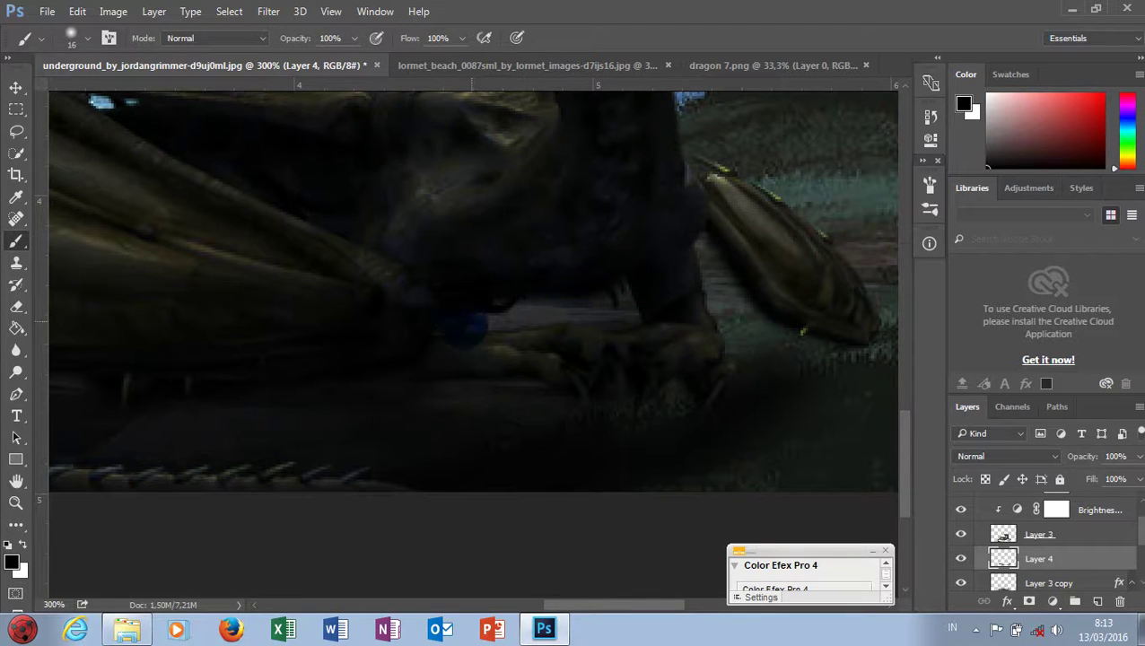
scroll(461, 325, down, 2)
drag(610, 606, 531, 602)
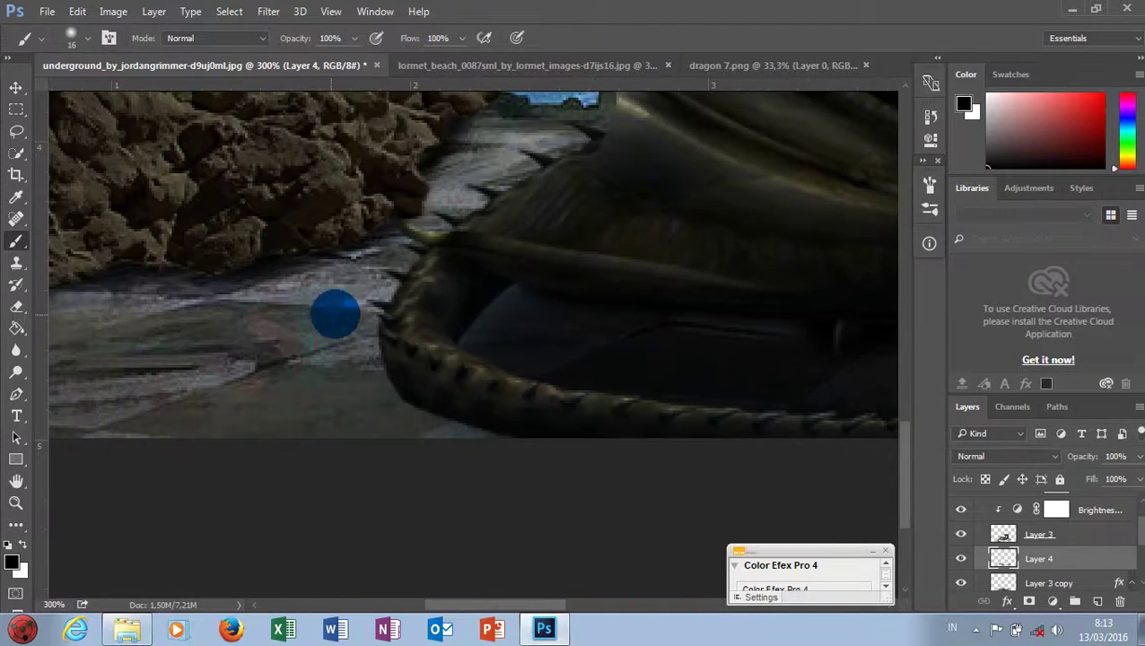
drag(378, 311, 391, 384)
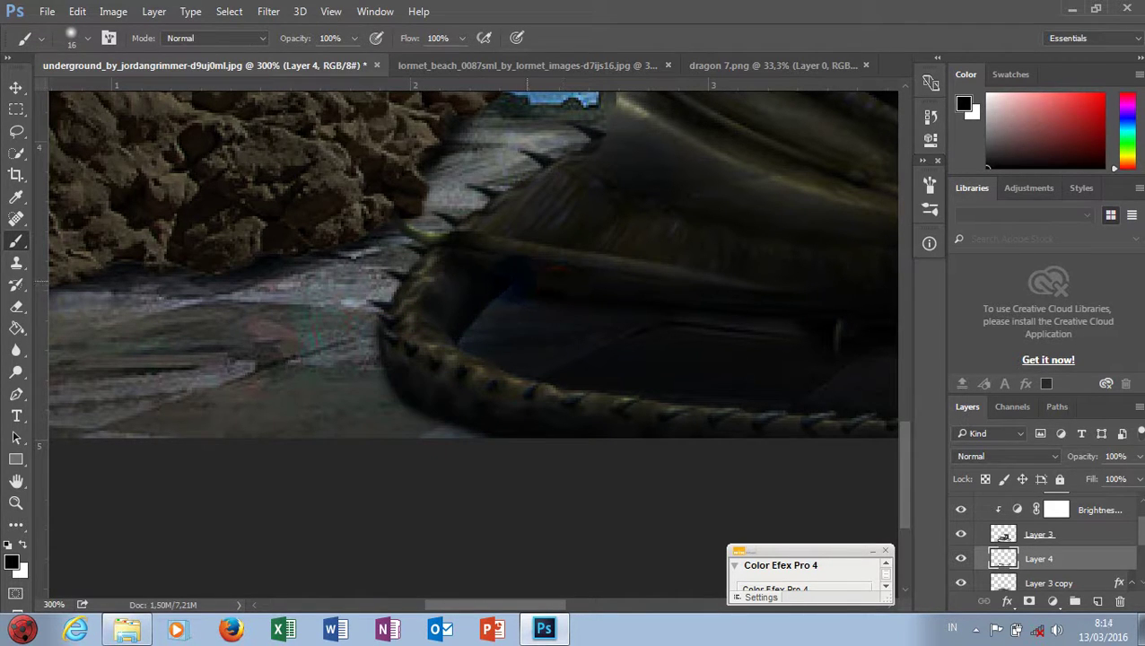
scroll(627, 184, down, 3)
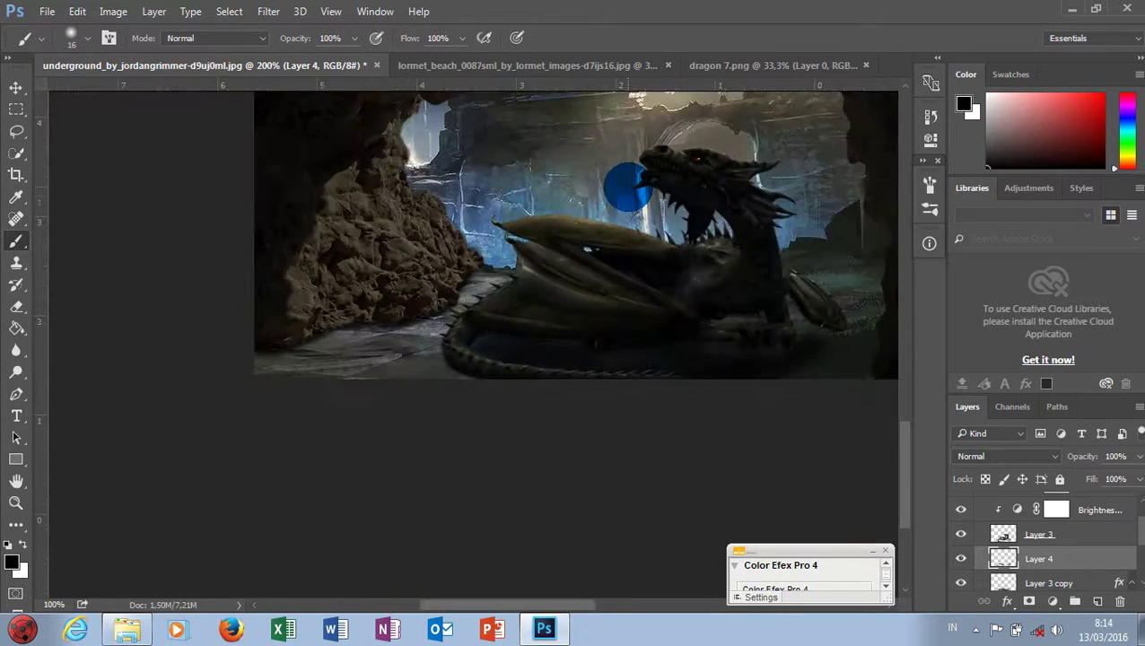
scroll(628, 188, down, 1)
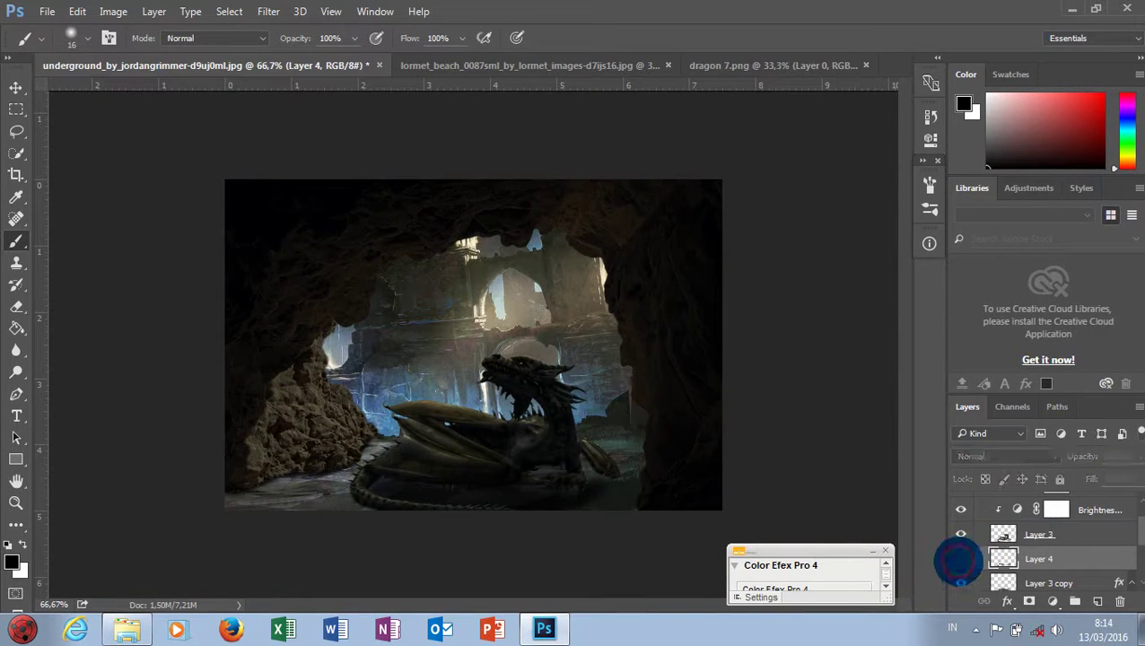
Step: Turn Layer 4 back on, check the whole scene, and select the Background layer
click(960, 559)
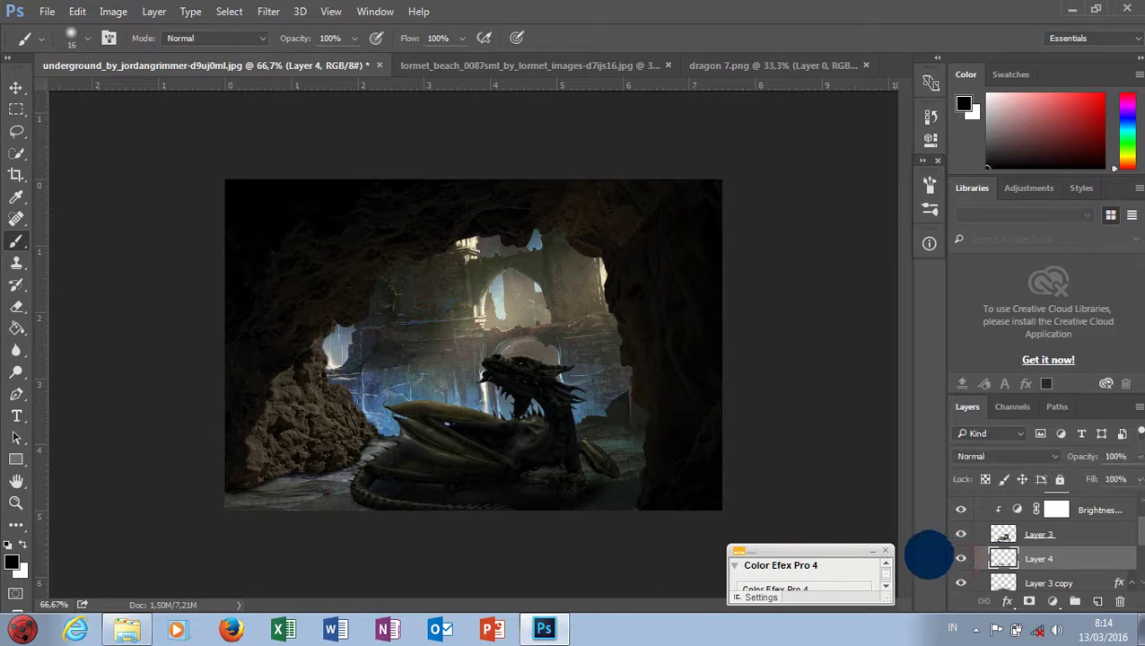
key(ctrl+minus)
key(ctrl+plus)
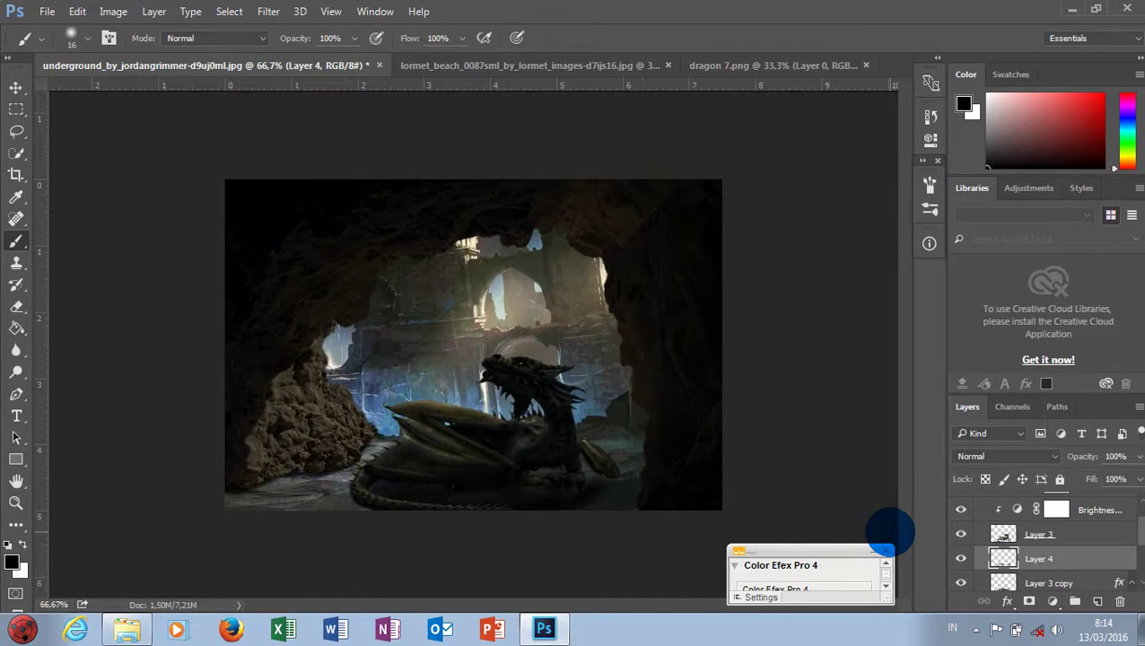
scroll(1031, 556, down, 3)
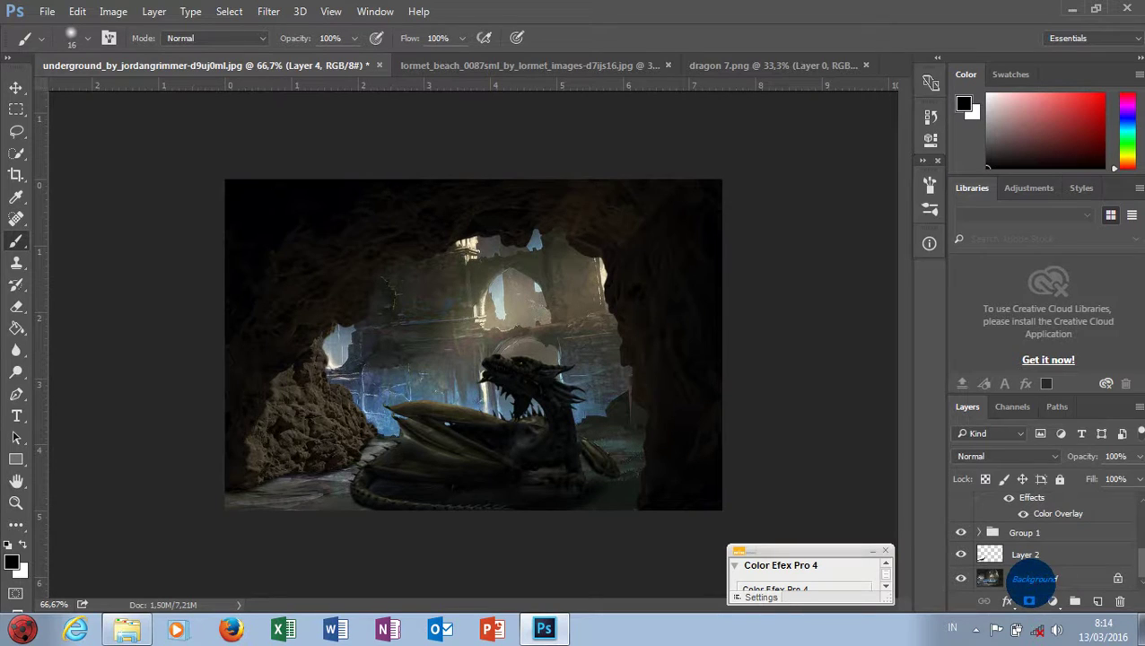
click(1032, 579)
Step: Add a new layer above Background and set the foreground colour to light orange ffb351
click(872, 551)
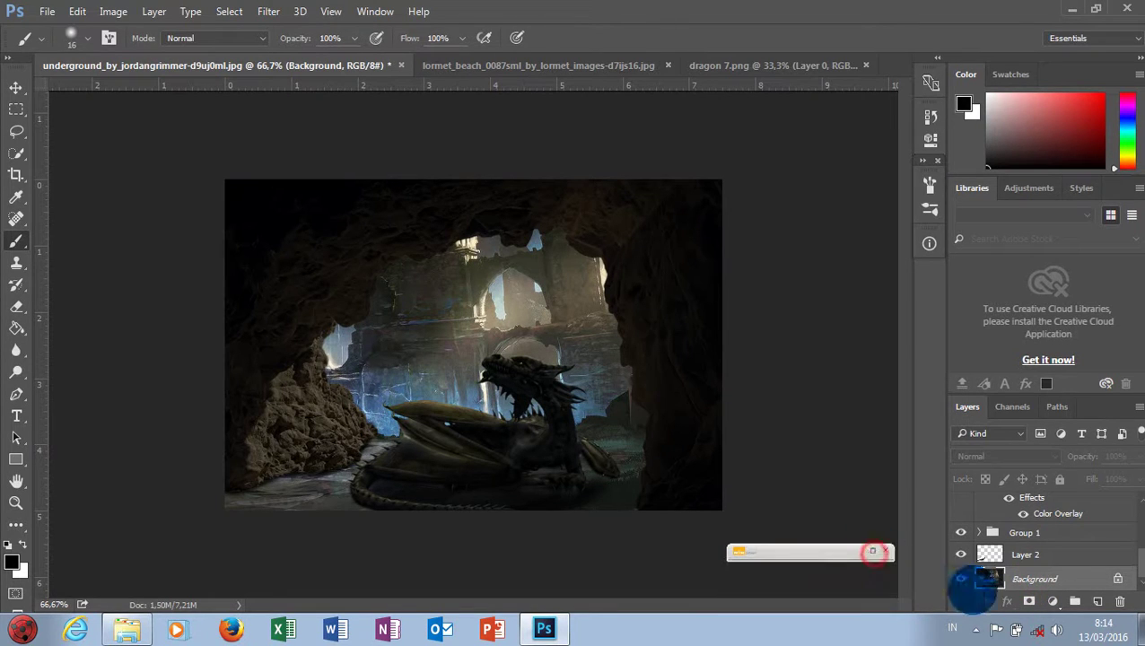
click(1095, 601)
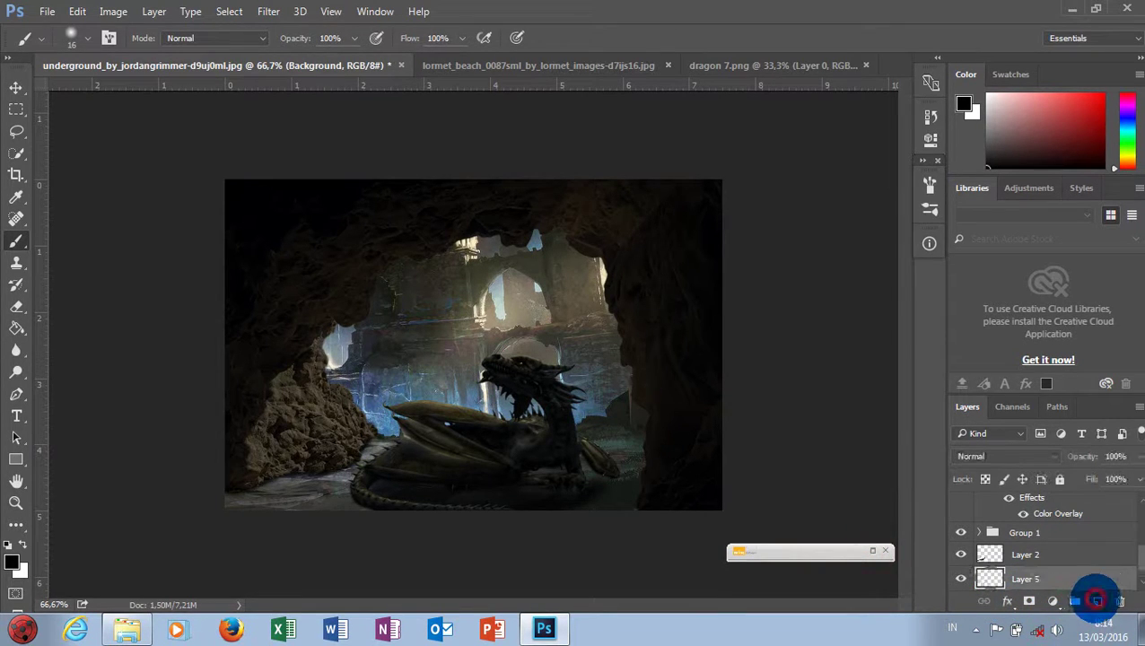
click(11, 561)
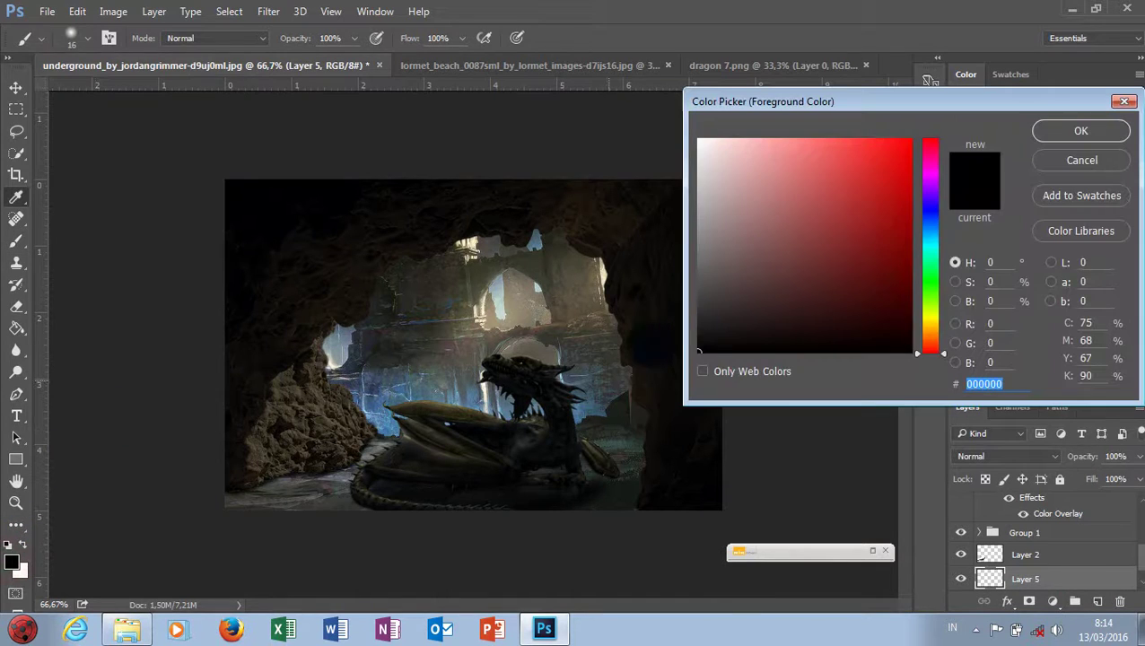
drag(952, 358, 943, 333)
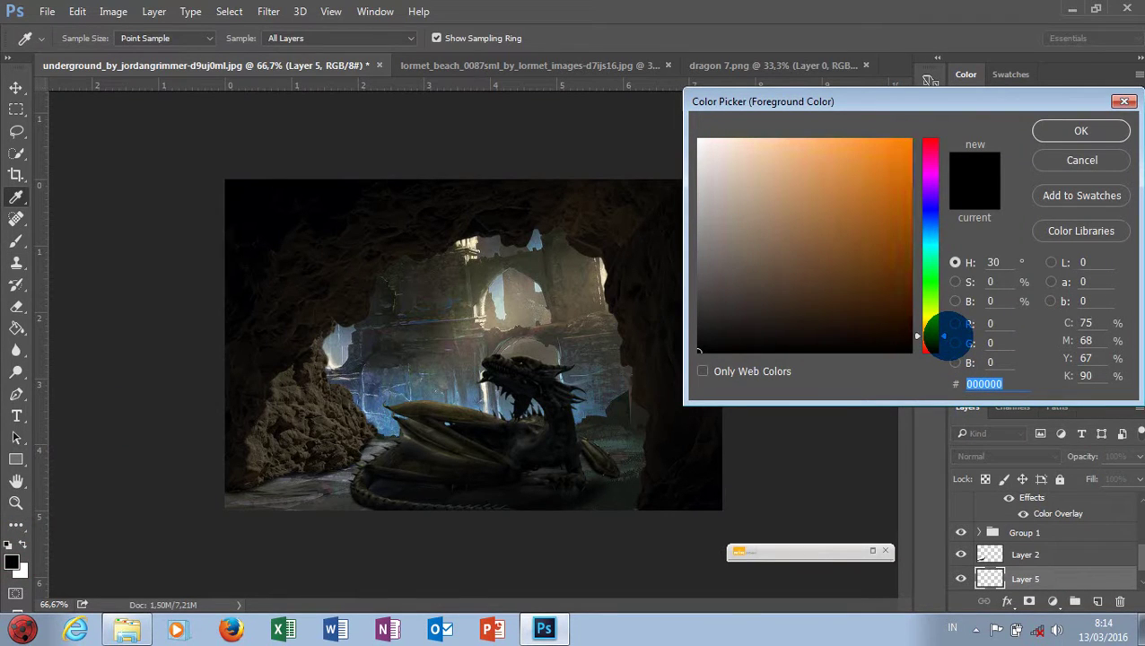
drag(856, 163, 866, 139)
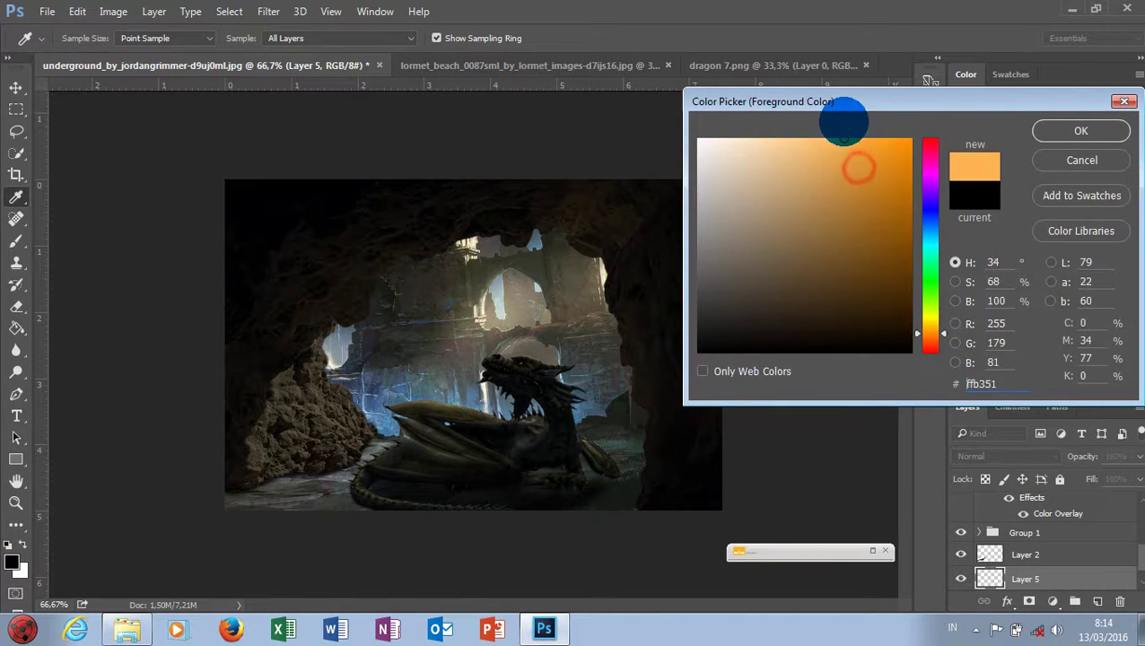
click(1078, 130)
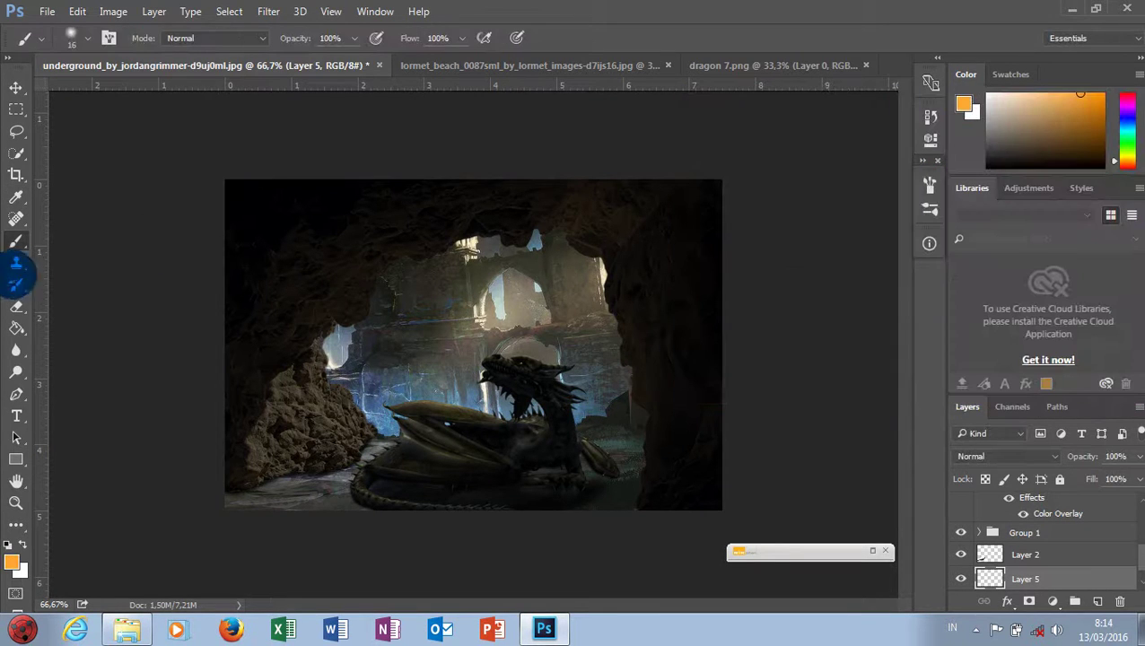
Step: Draw a radial orange gradient glow behind the dragon's head
click(16, 321)
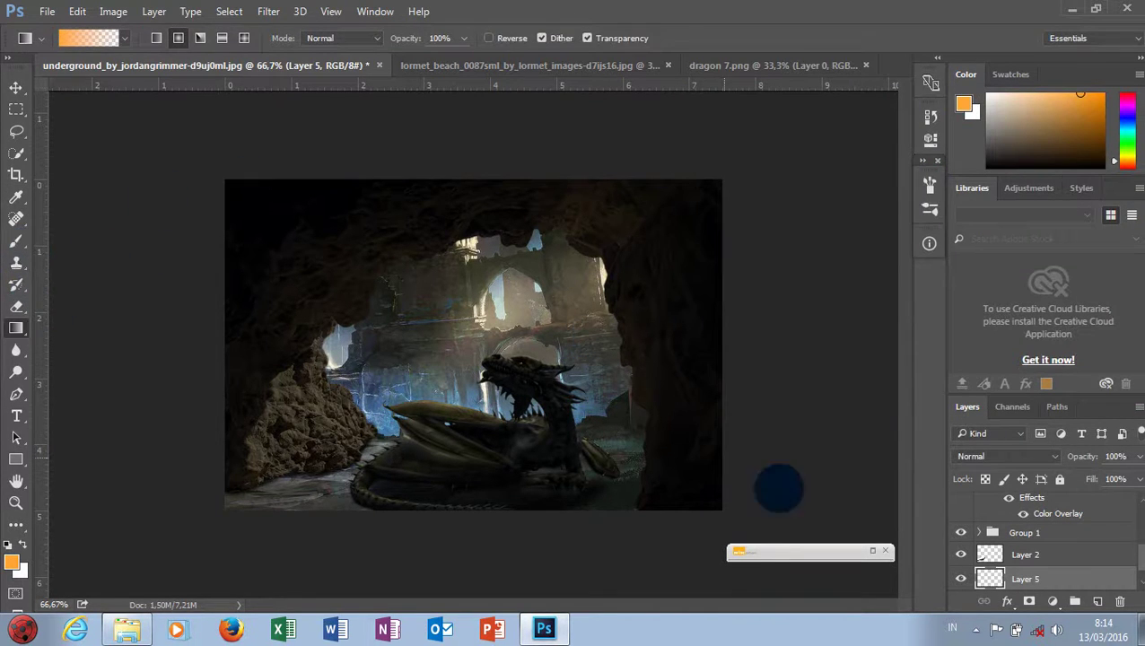
scroll(1005, 559, down, 1)
click(998, 559)
drag(455, 361, 464, 406)
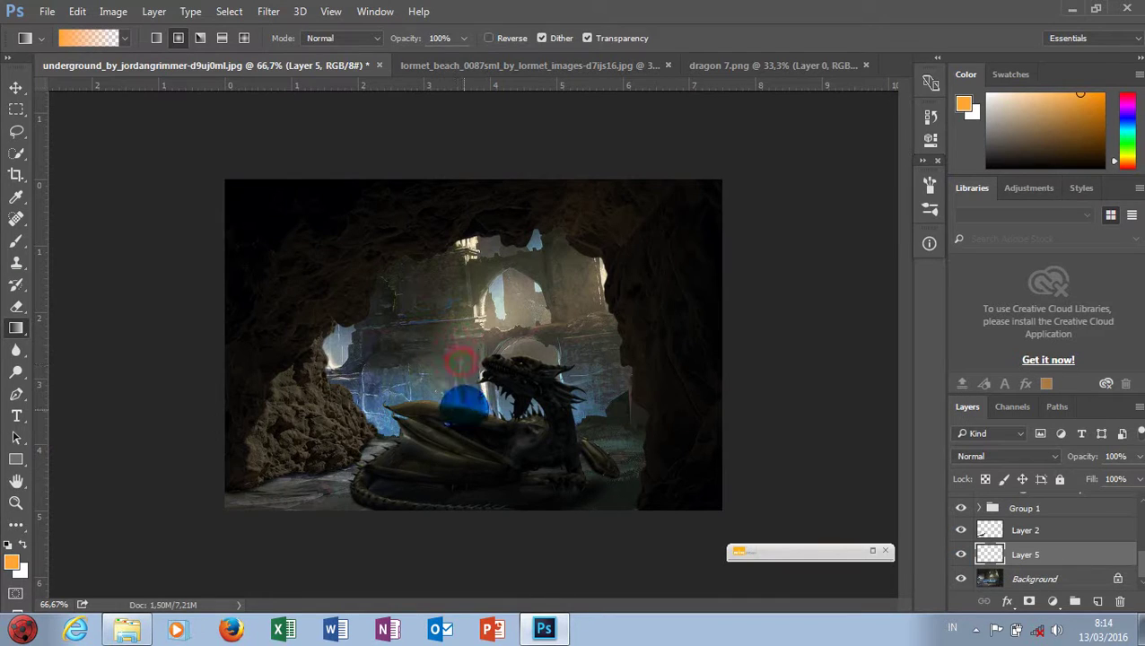
Step: Stretch the orange glow wider on both sides and move it up and left
key(v)
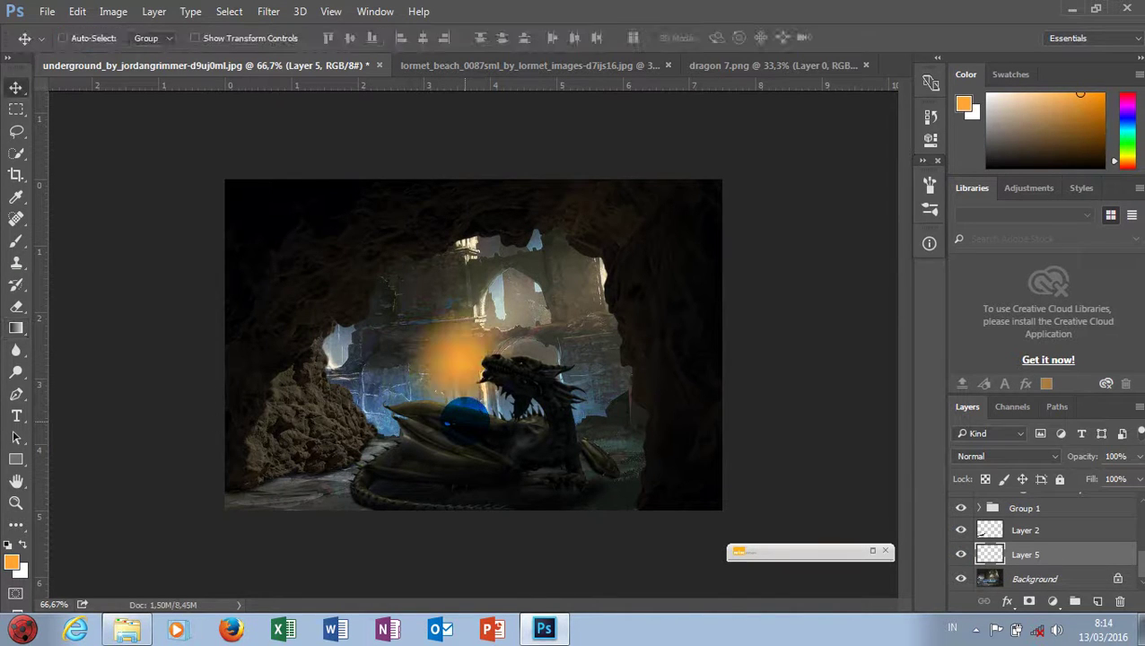
key(ctrl+t)
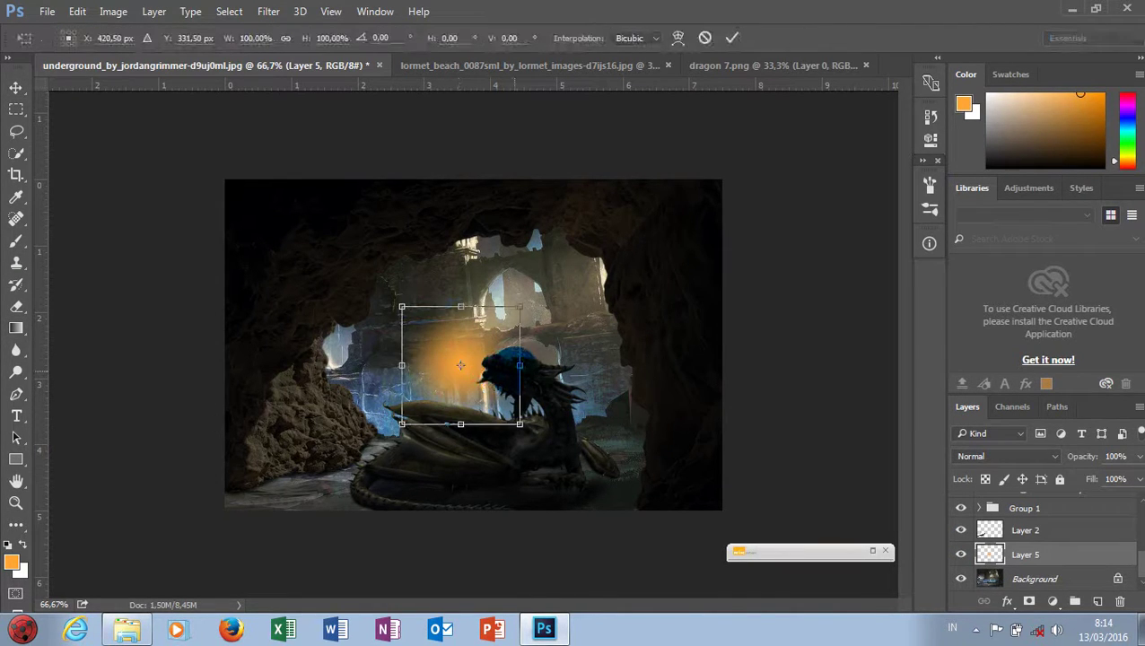
drag(520, 365, 647, 365)
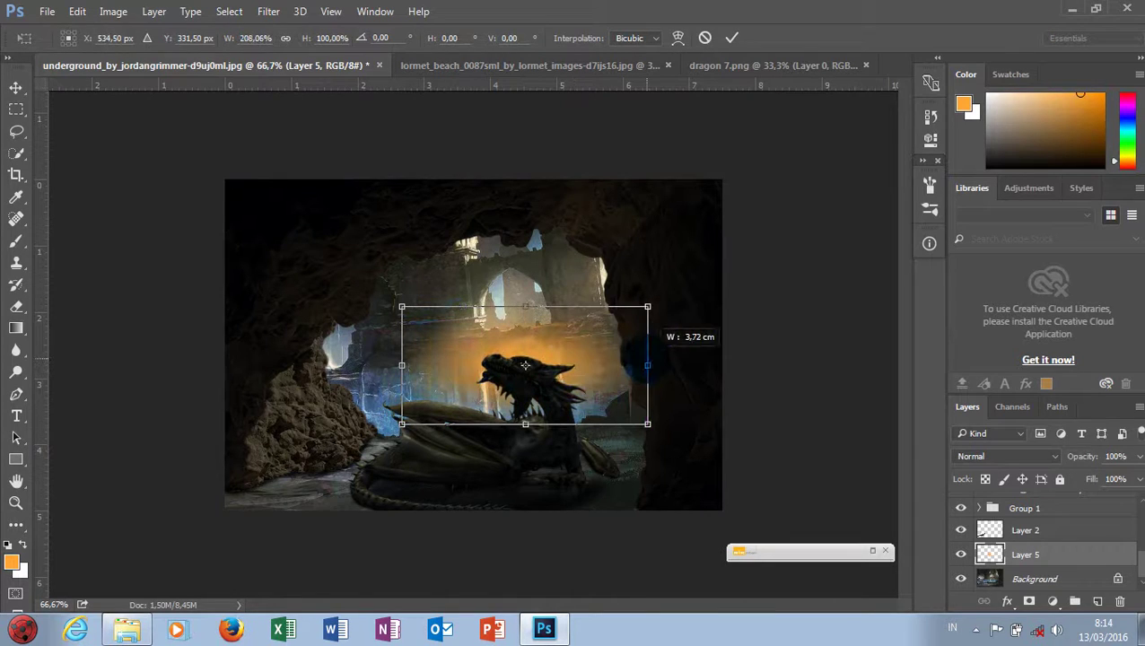
drag(401, 365, 331, 365)
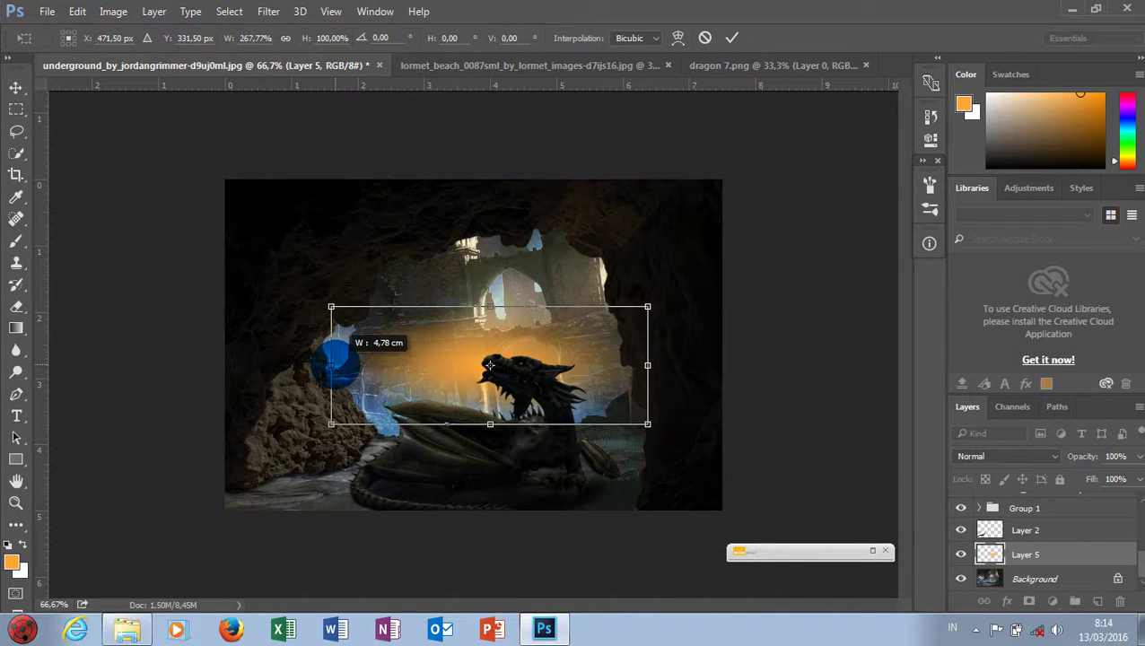
key(Return)
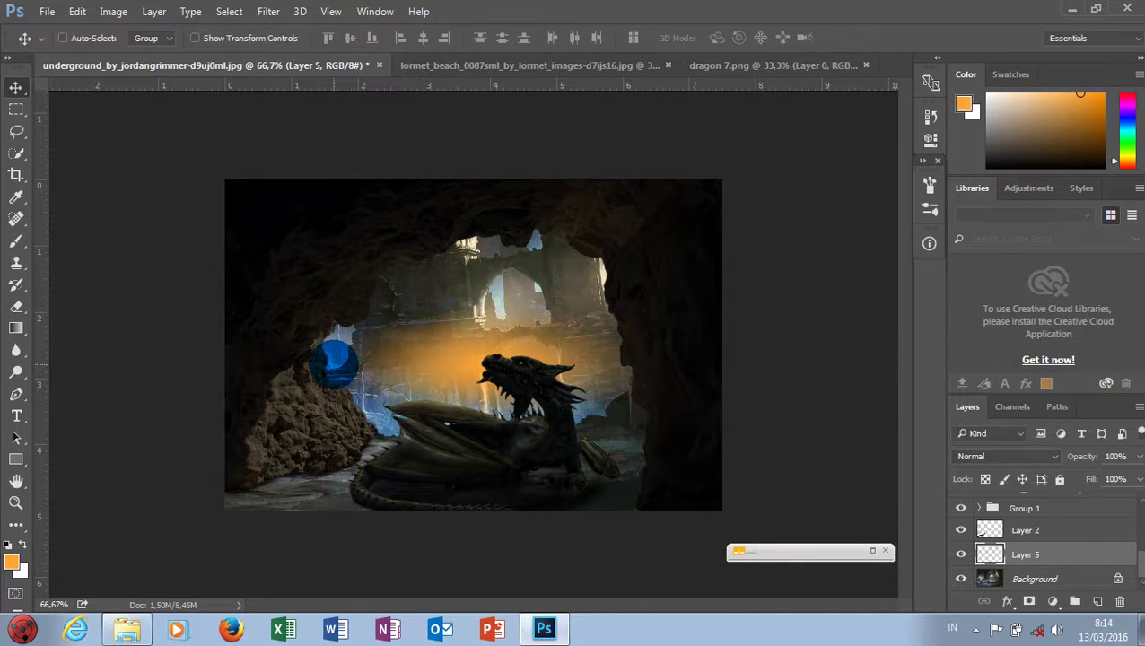
mouse_move(524, 387)
mouse_down()
mouse_move(471, 356)
mouse_move(507, 377)
mouse_up()
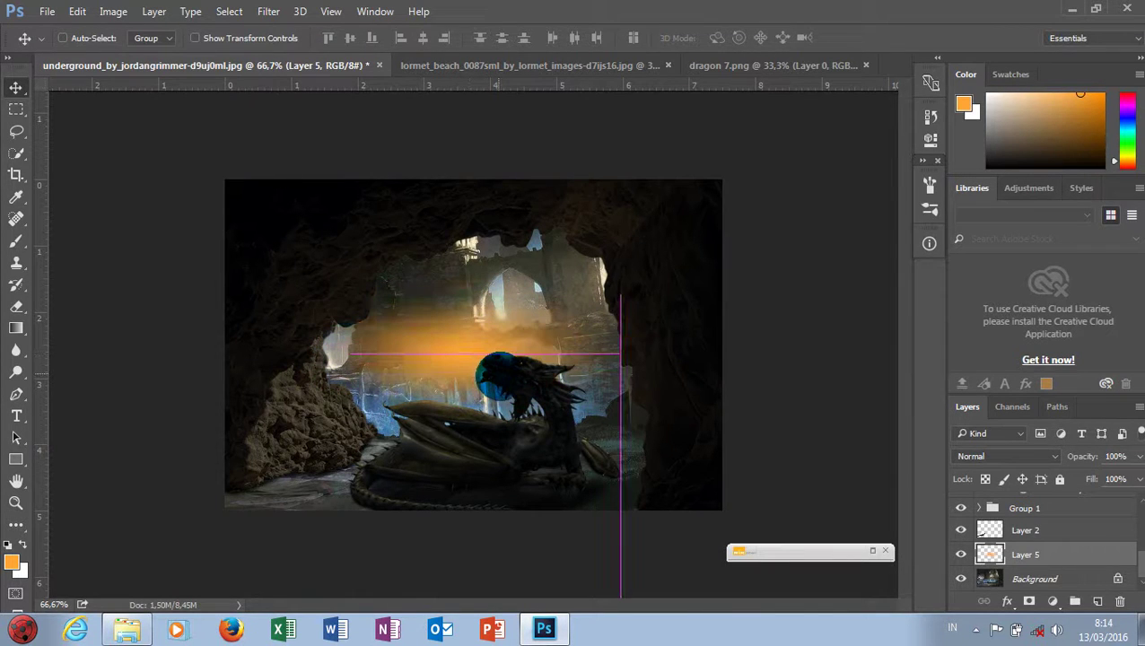
Step: Check the glow against the rock group, then enlarge it to about 110% width, 145% height
scroll(1032, 575, up, 1)
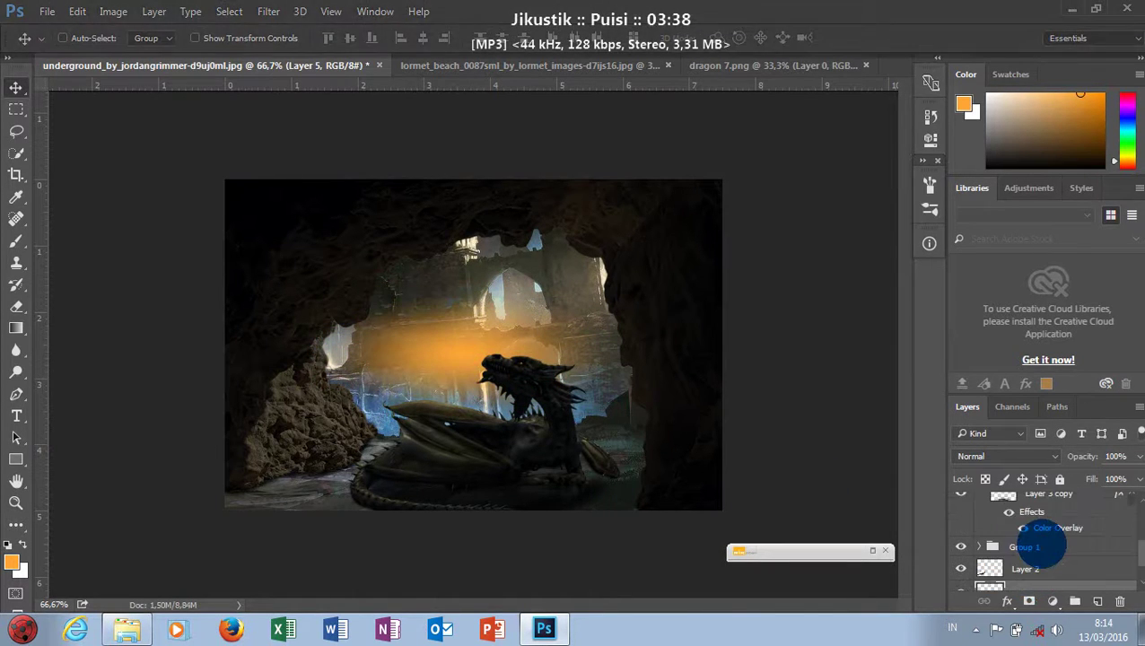
scroll(1031, 547, up, 1)
scroll(1023, 556, up, 1)
scroll(1021, 536, down, 1)
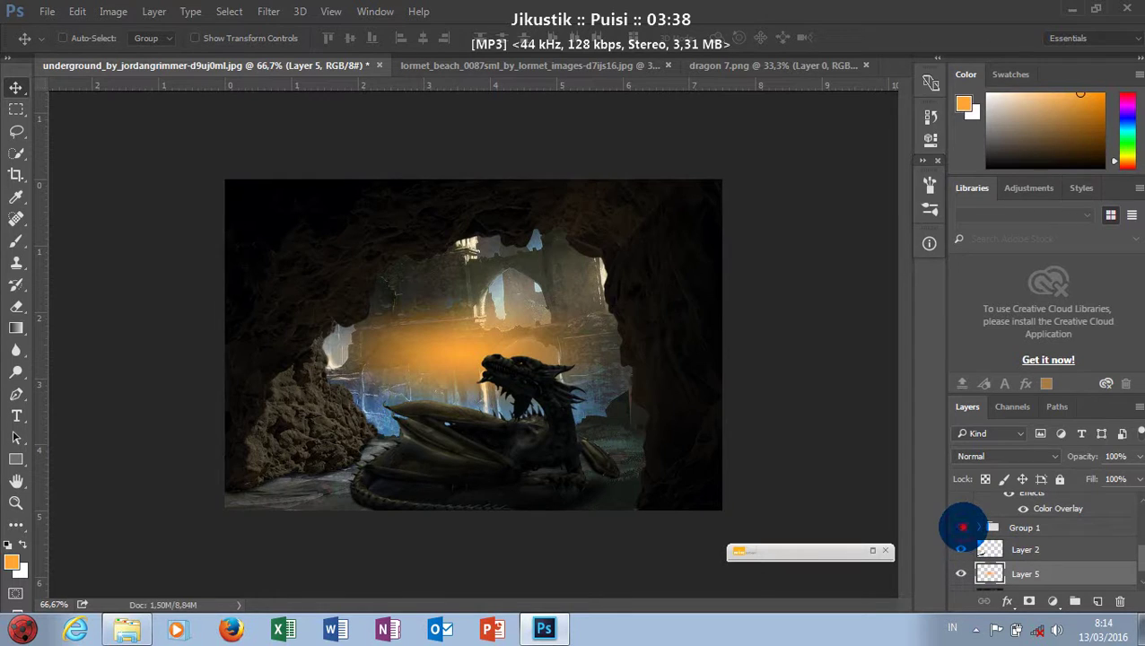
click(961, 527)
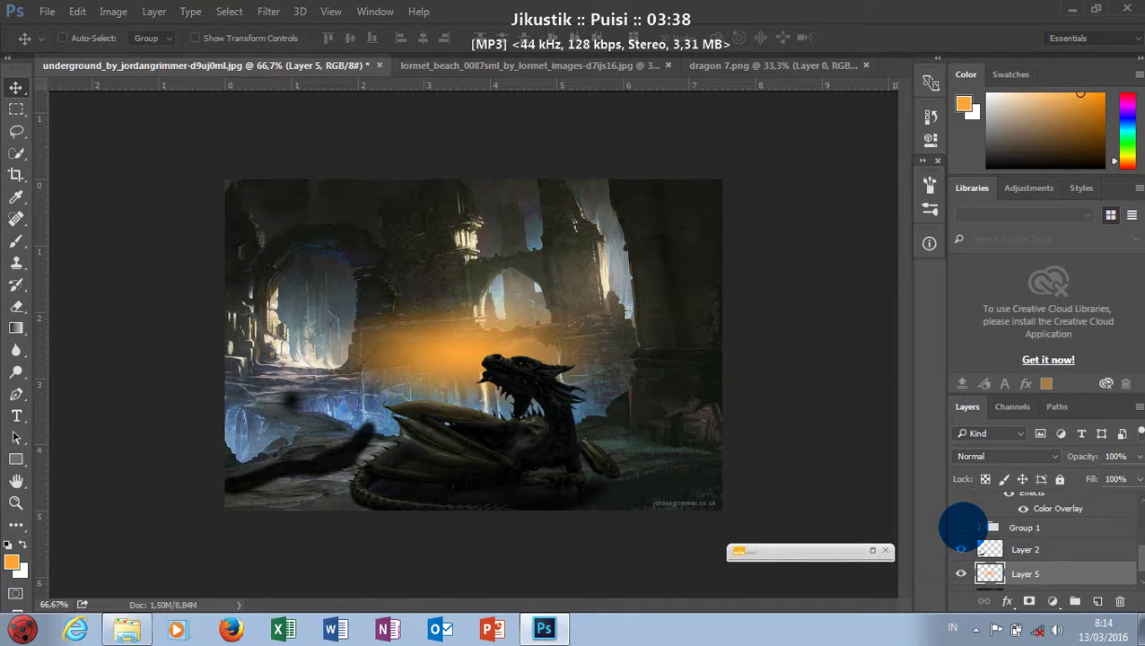
click(961, 527)
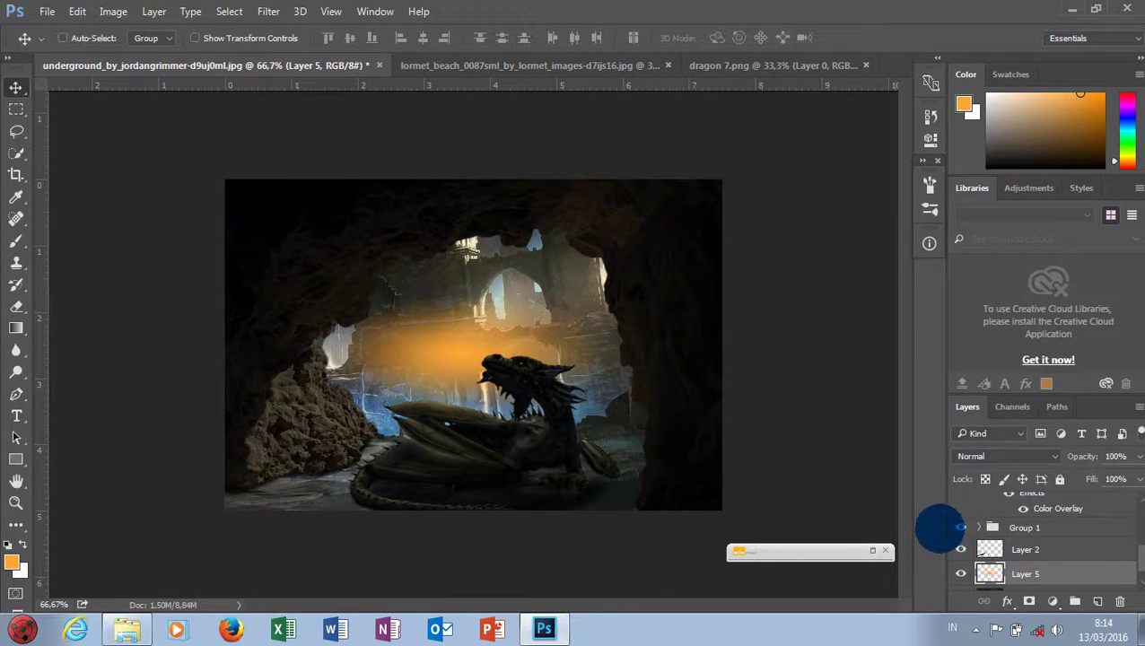
drag(572, 362, 587, 387)
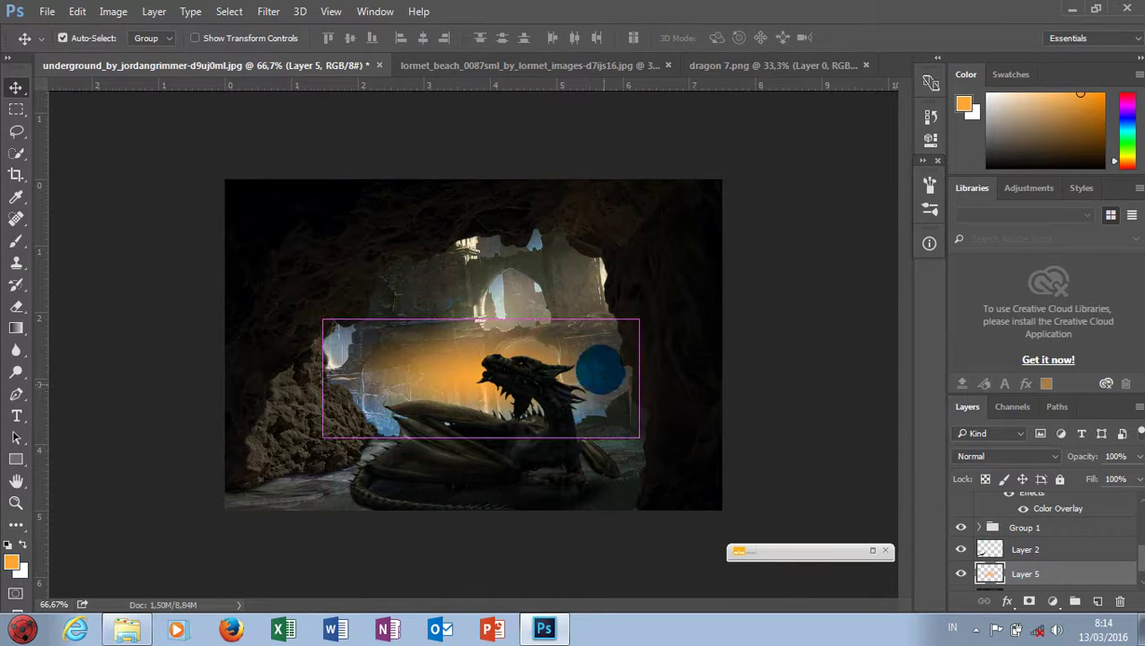
key(ctrl+t)
drag(636, 318, 671, 265)
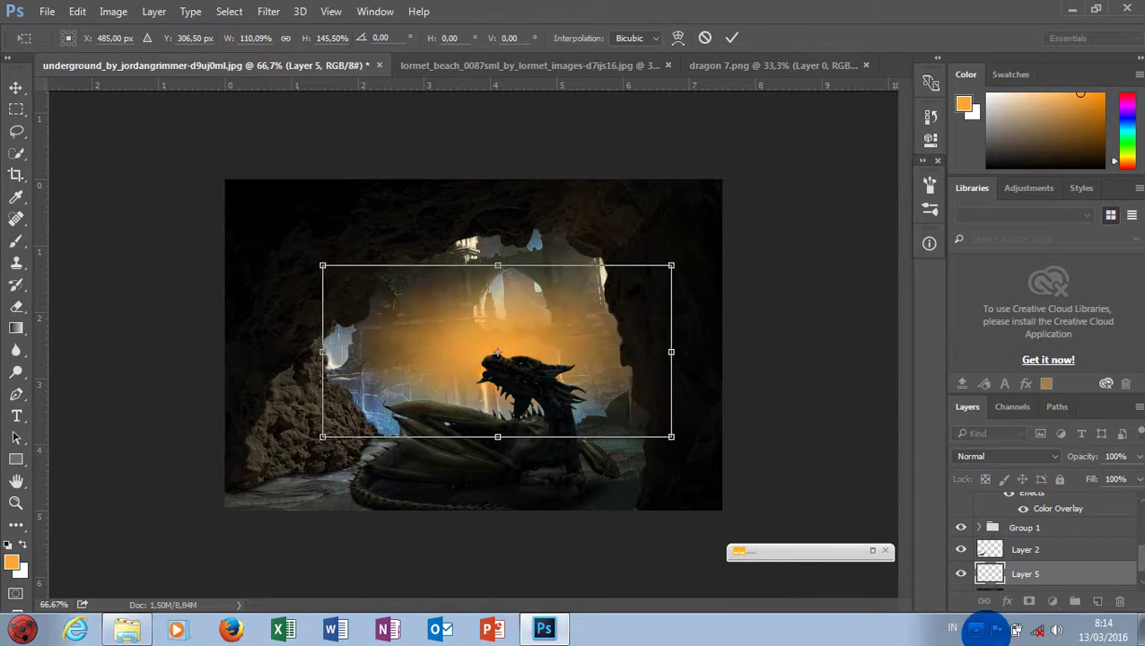
click(975, 628)
Step: Search AIMP's playlist for 'piano', play the 1:31:41 piano track, and minimize the player
click(953, 554)
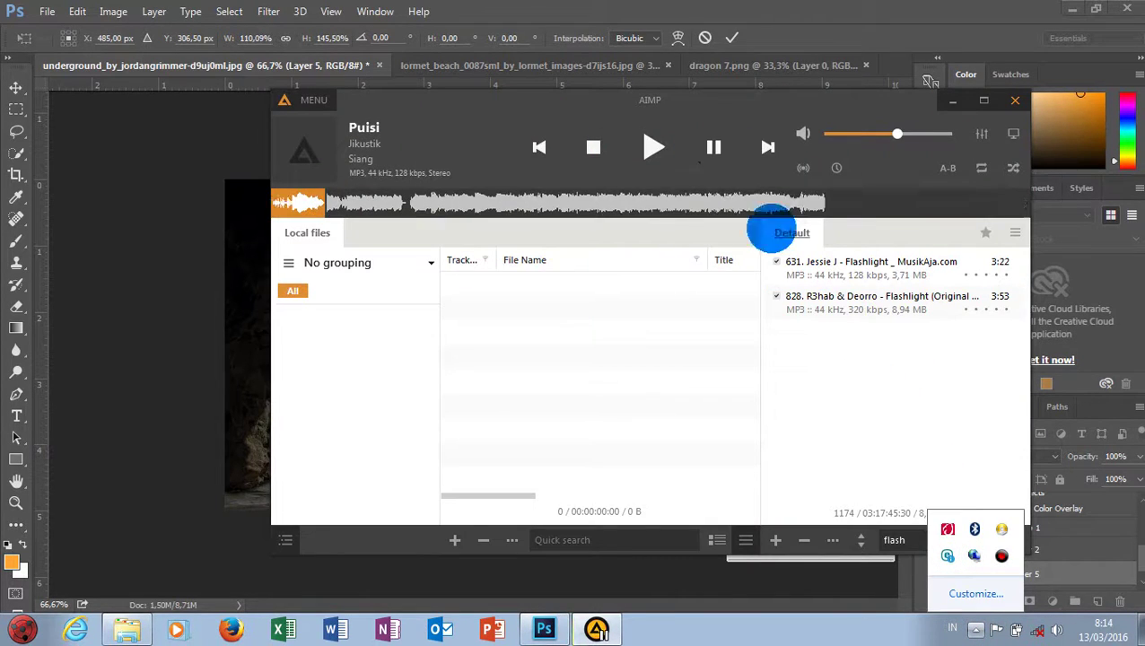
drag(907, 539, 866, 539)
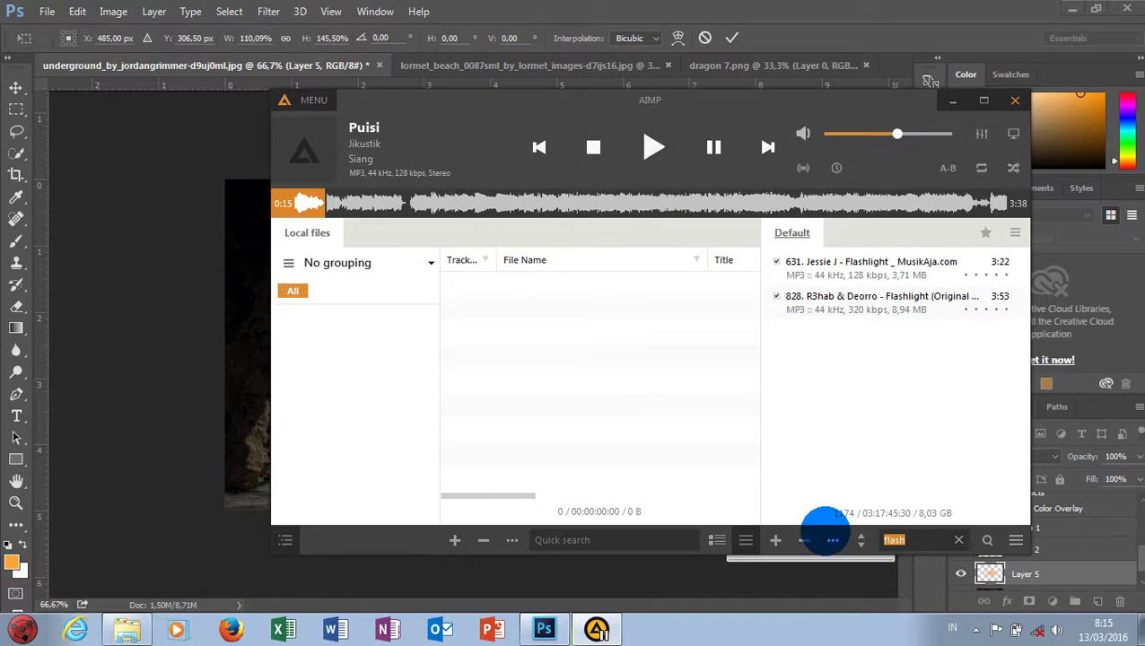
text(piano)
double_click(869, 470)
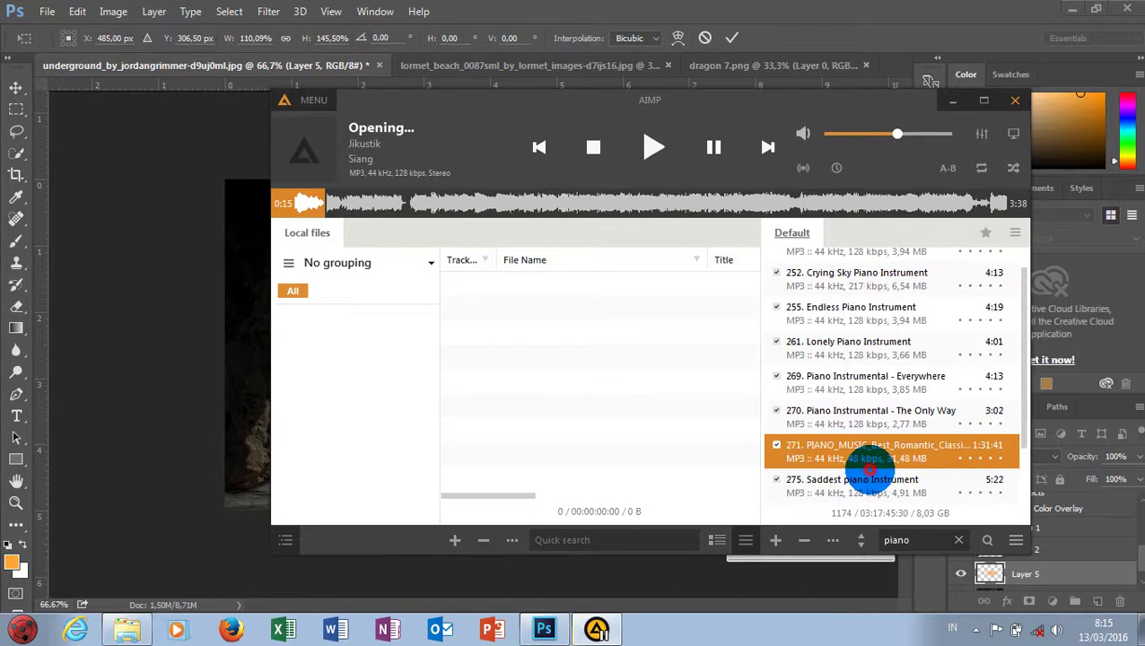
click(951, 99)
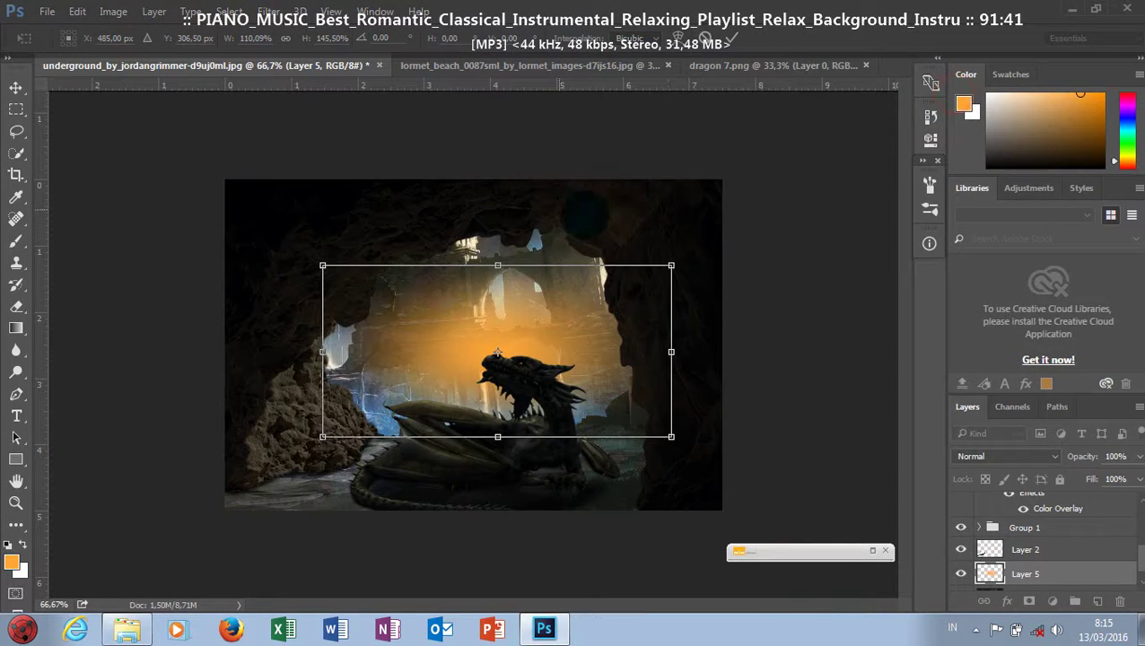
Step: Nudge the glow into place and set Layer 5's blend mode to Soft Light
drag(545, 338, 549, 328)
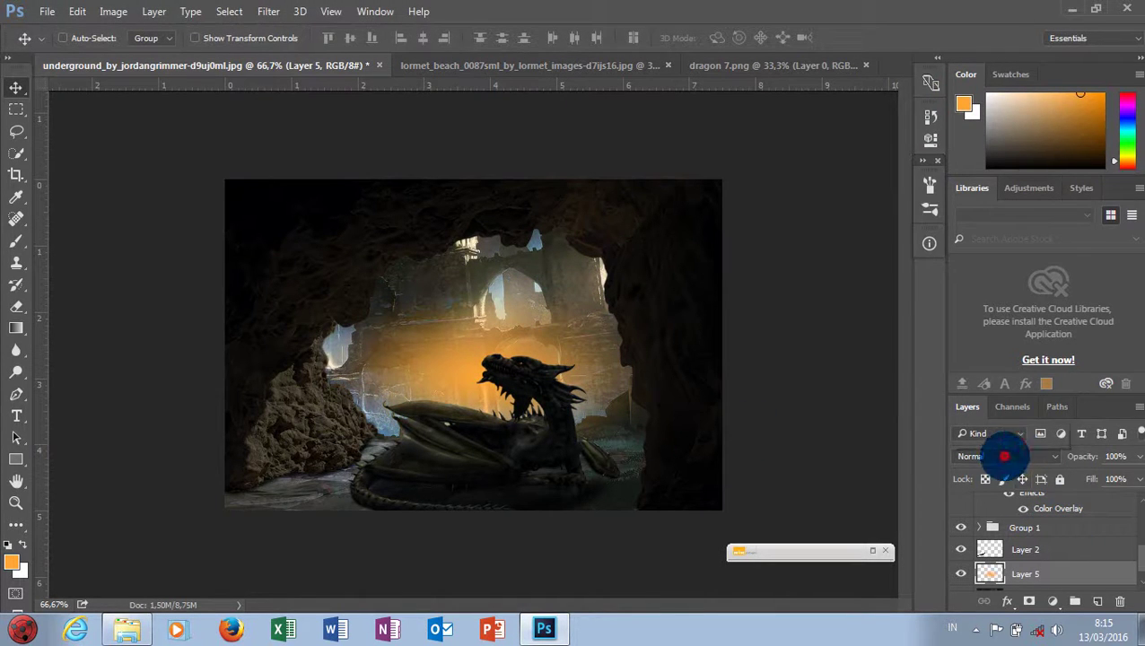
click(1004, 456)
click(989, 287)
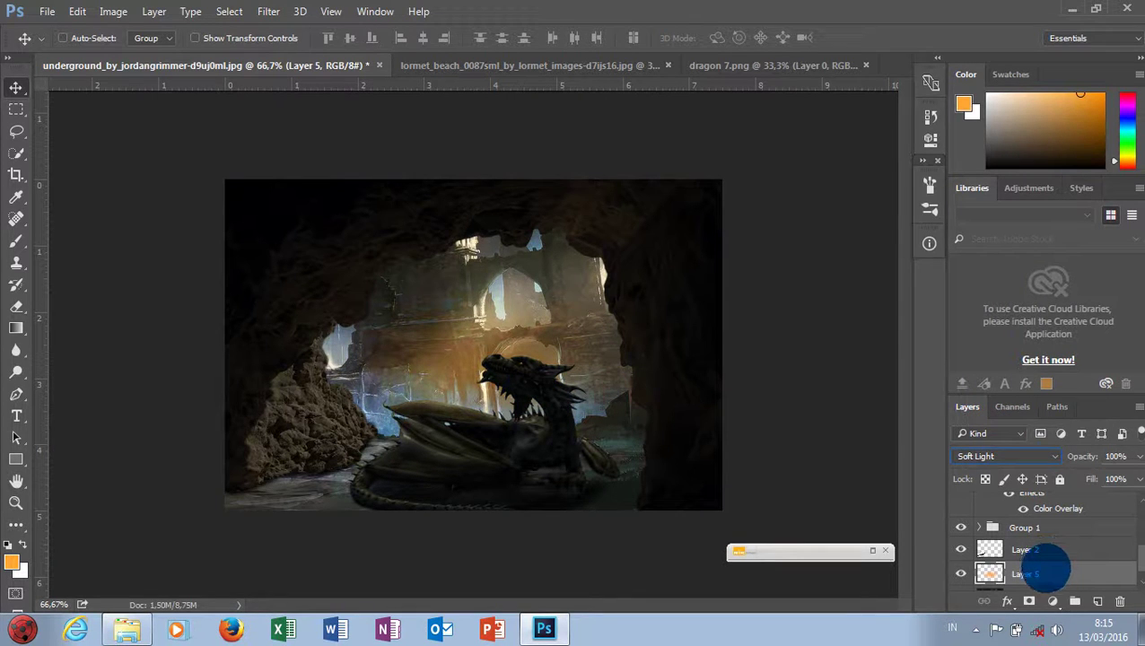
scroll(1045, 570, down, 1)
Step: Duplicate the glow as a Soft Light copy below Layer 5, and set Layer 5 to 15% opacity
drag(1094, 601, 1097, 600)
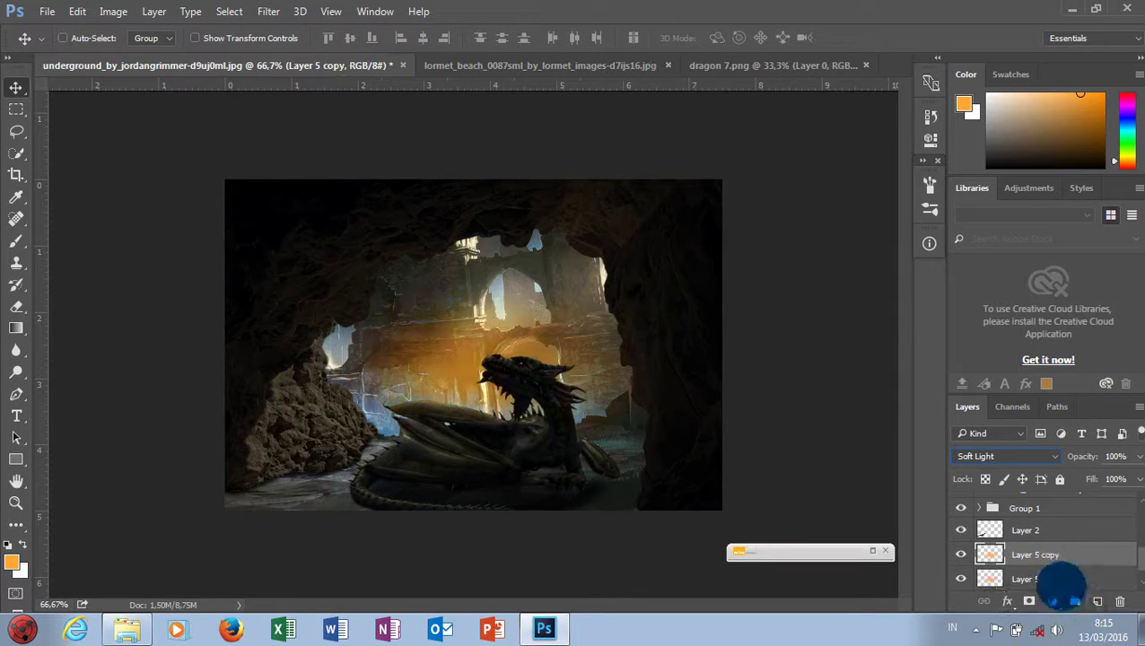
click(1015, 458)
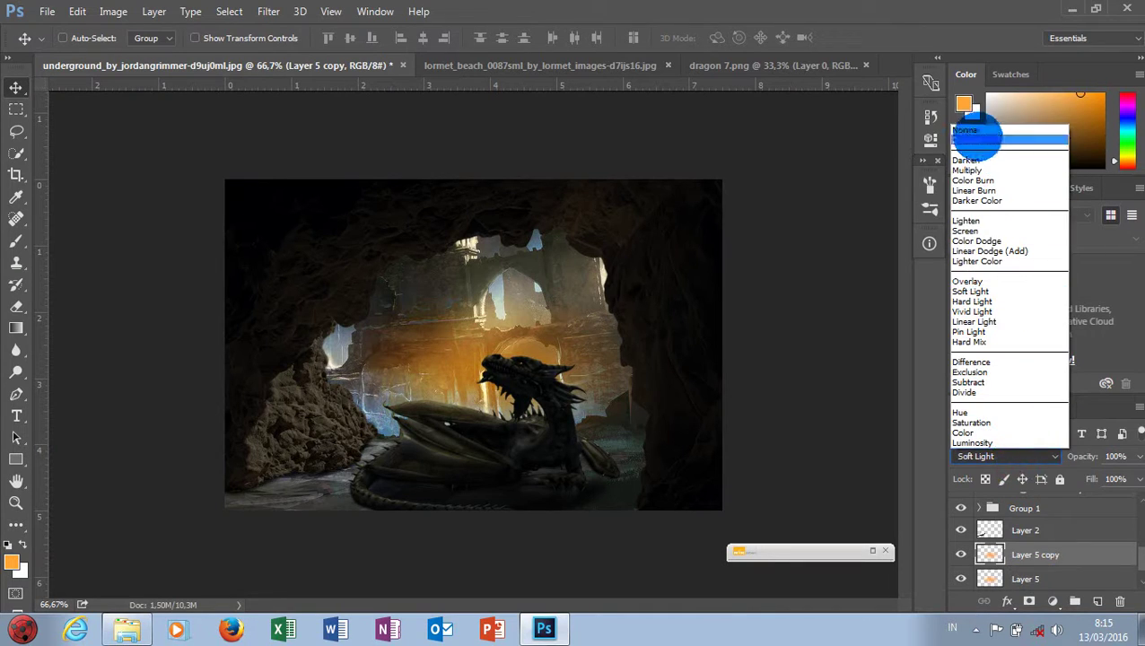
click(971, 127)
drag(1081, 547, 1053, 581)
click(1047, 554)
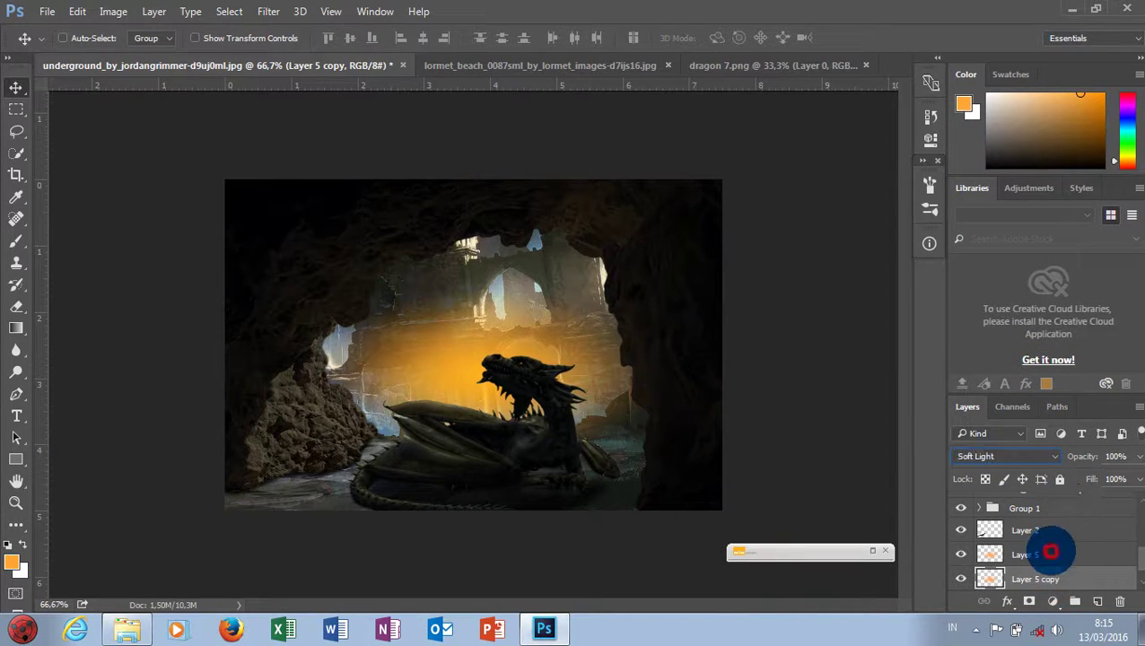
mouse_move(1080, 454)
mouse_down()
mouse_move(1106, 466)
mouse_move(641, 471)
mouse_up()
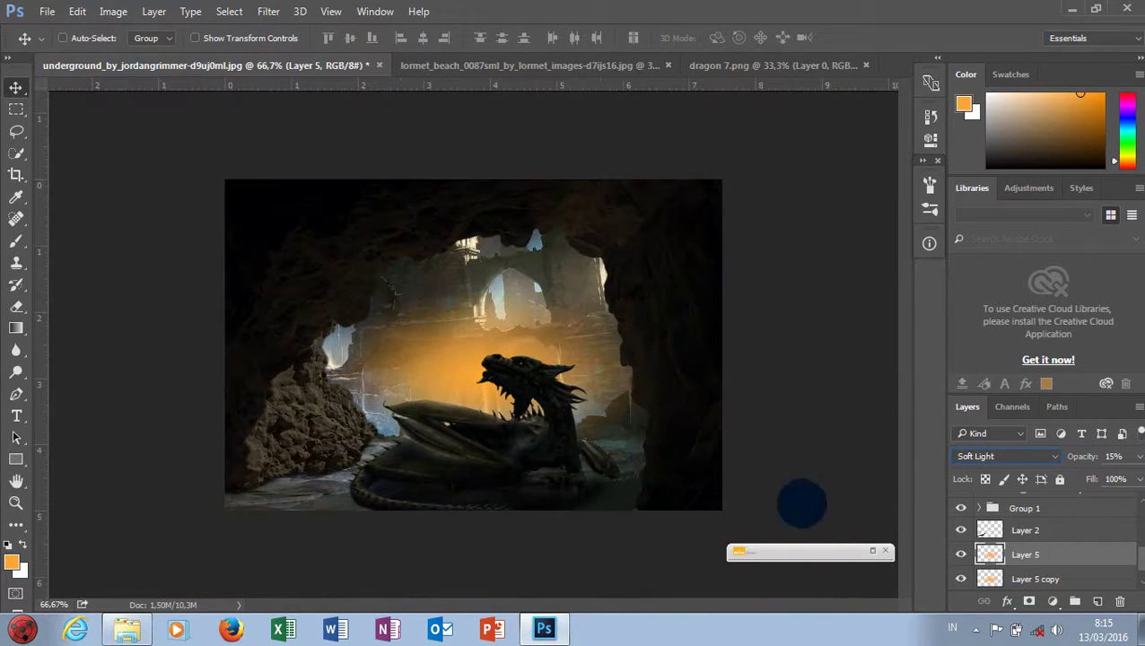
scroll(1023, 513, up, 3)
scroll(1030, 523, up, 2)
scroll(1041, 538, down, 1)
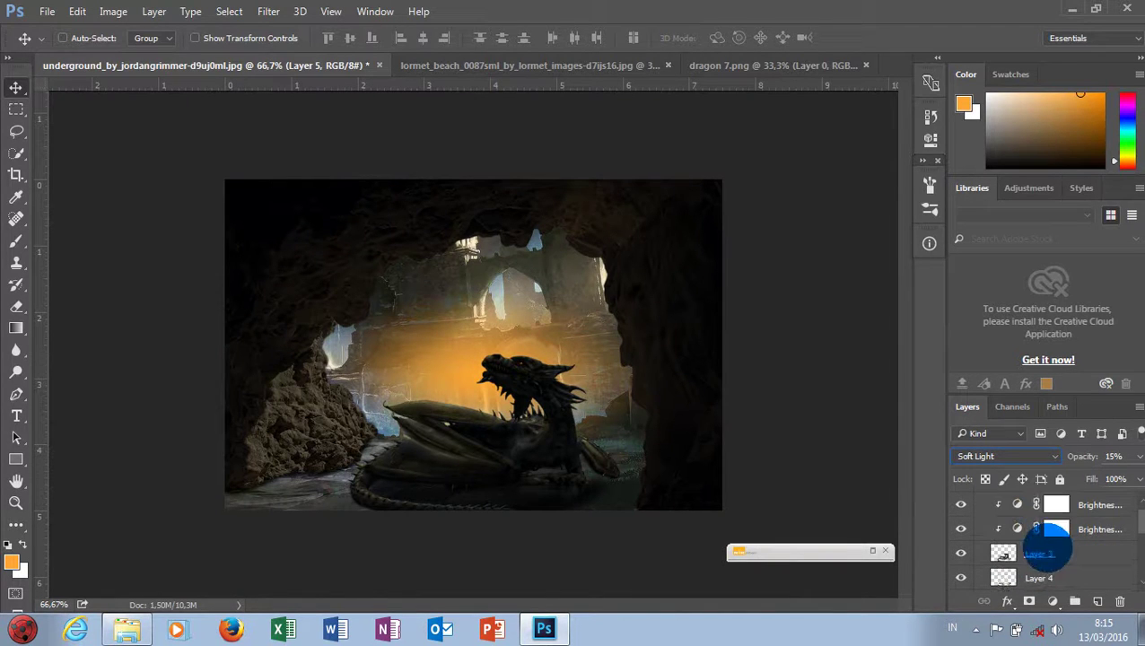
Step: Retune the Brightness/Contrast adjustment: brightness down to -136, contrast raised then eased back slightly
click(1051, 531)
click(960, 529)
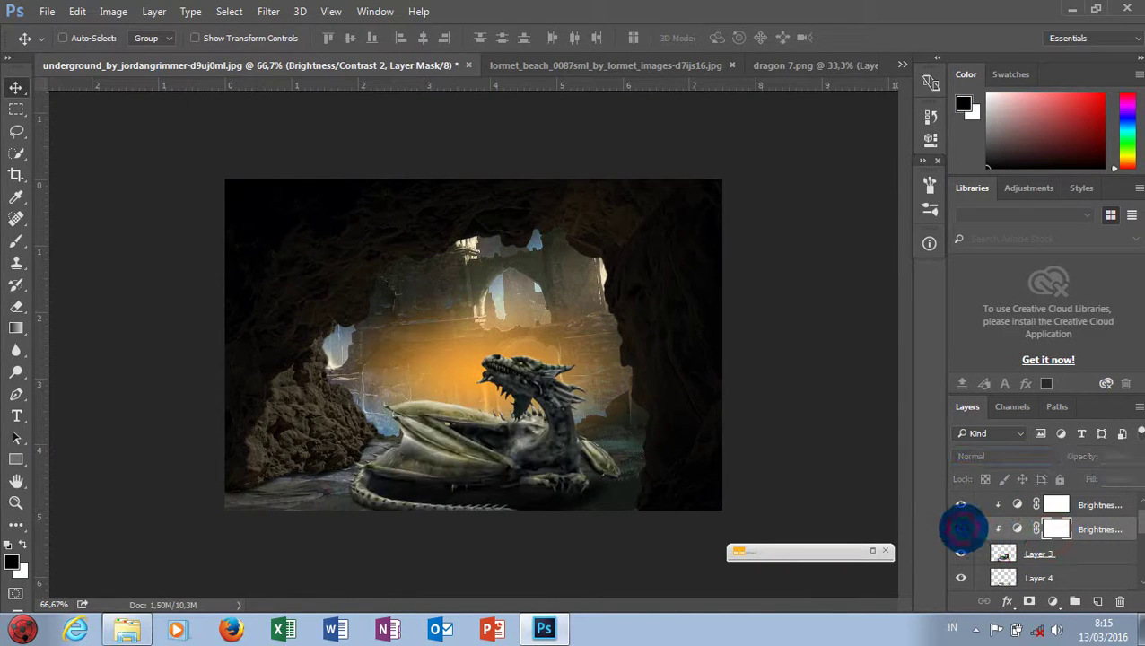
double_click(1016, 528)
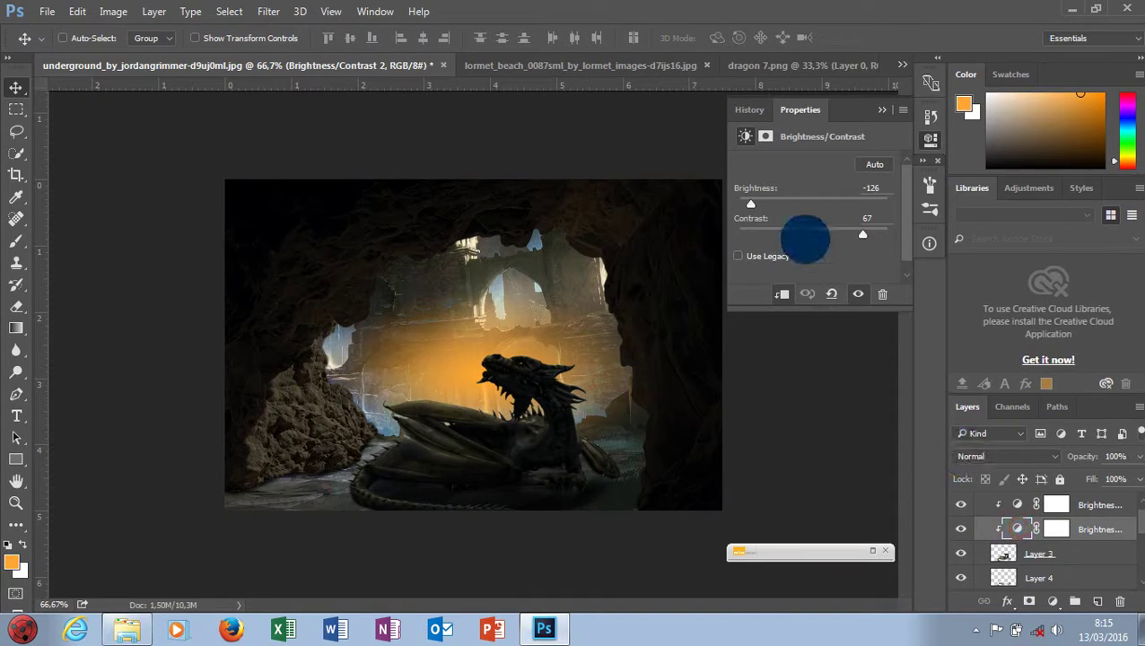
drag(863, 234, 878, 234)
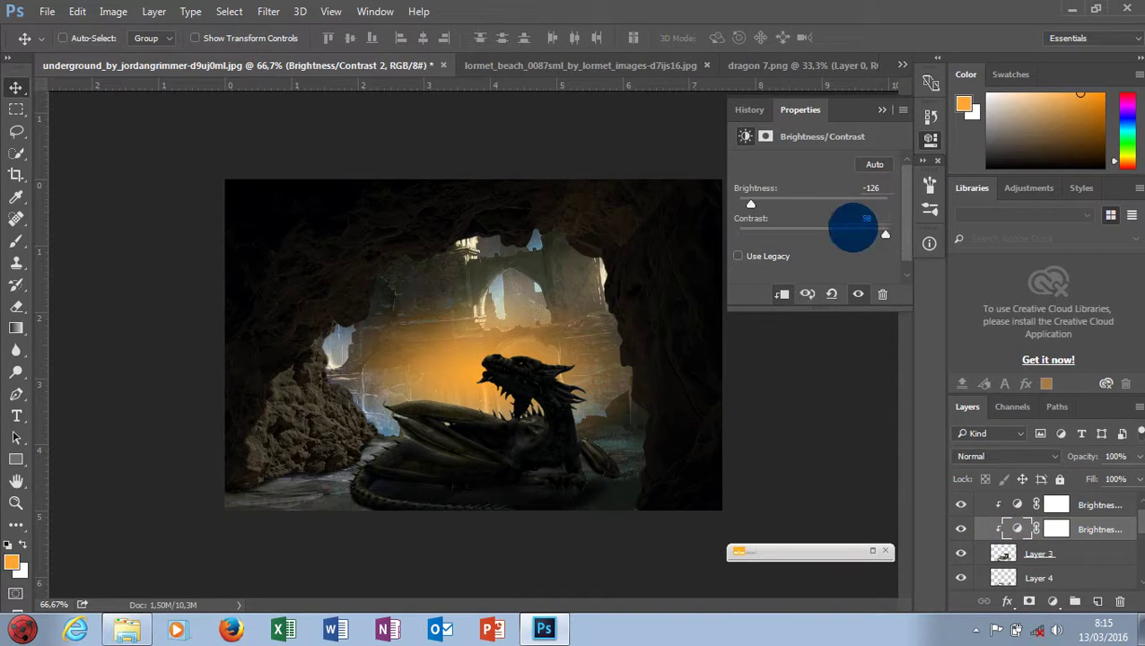
drag(750, 204, 750, 203)
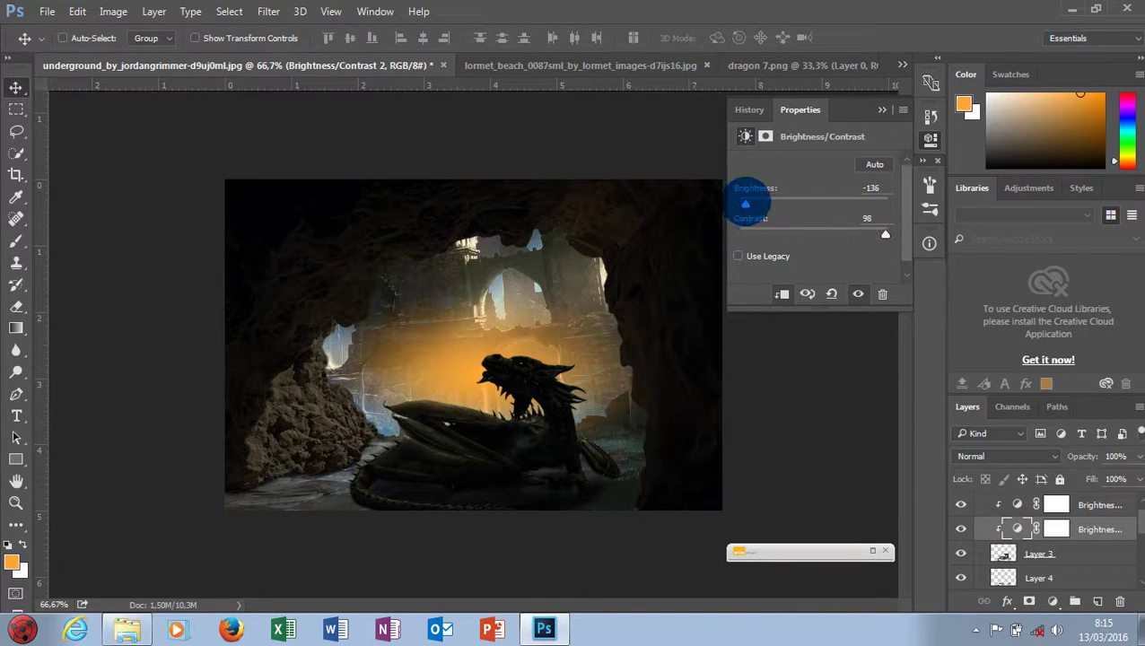
drag(884, 234, 874, 232)
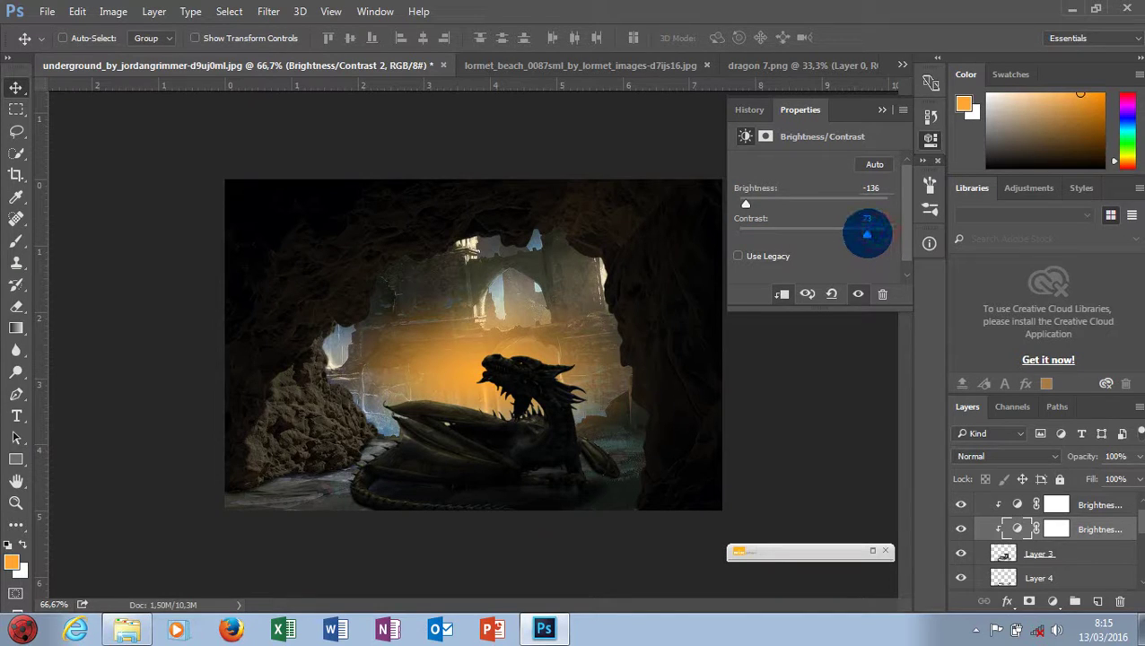
click(882, 110)
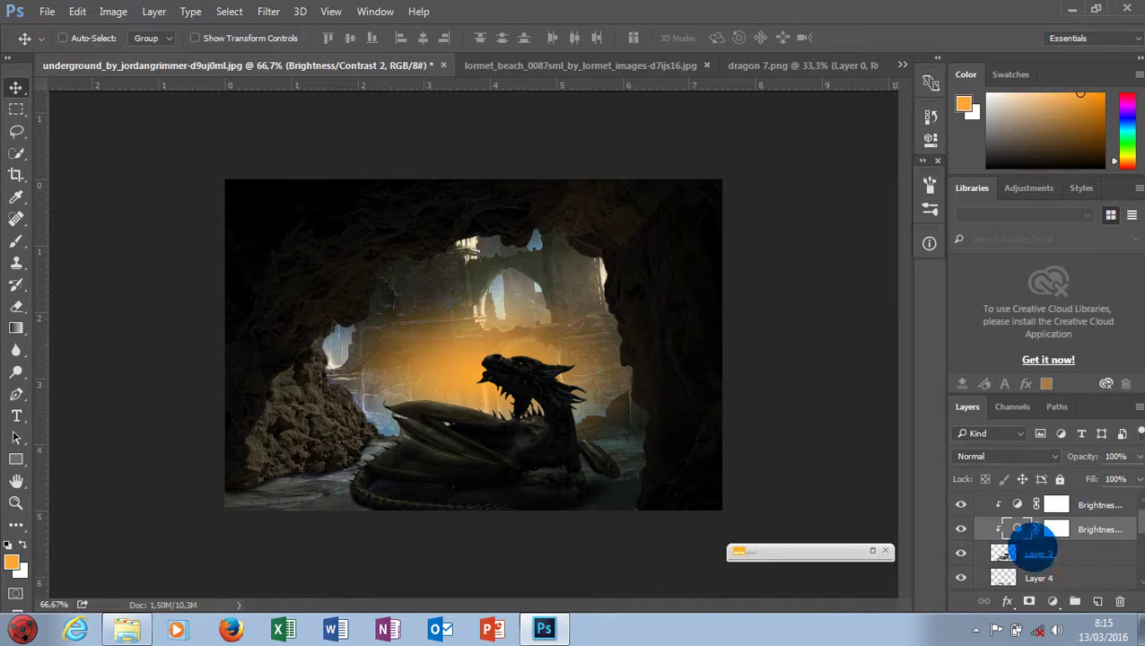
Step: Select Layer 3, expand Group 1 and toggle its Brightness adjustment to compare
click(1032, 551)
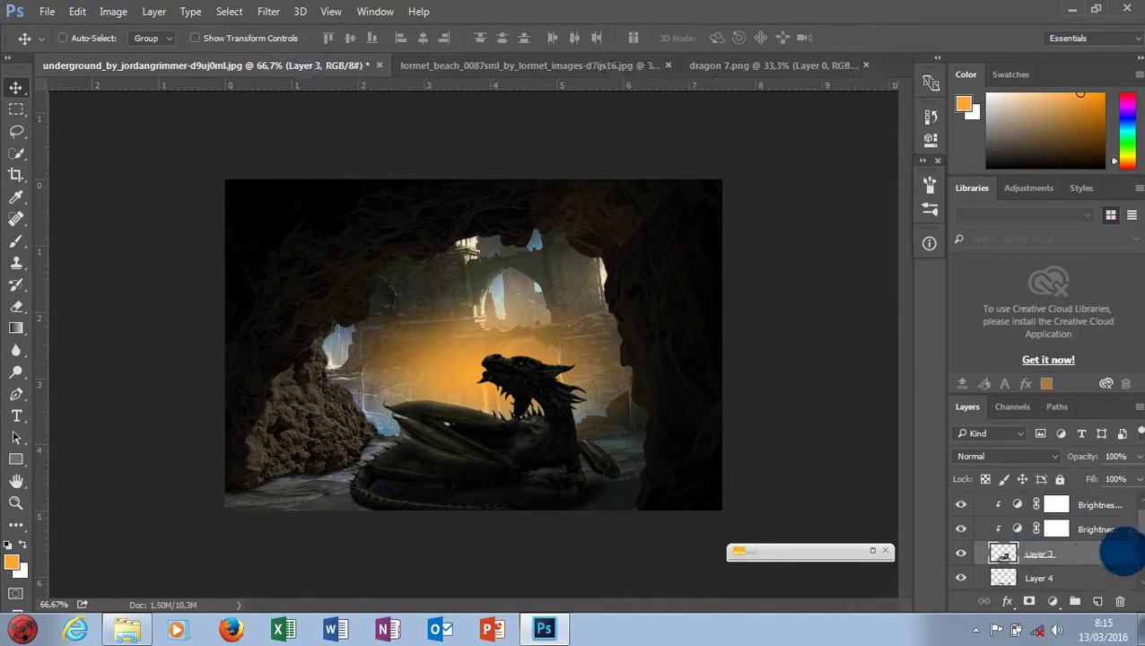
drag(1137, 528, 1137, 549)
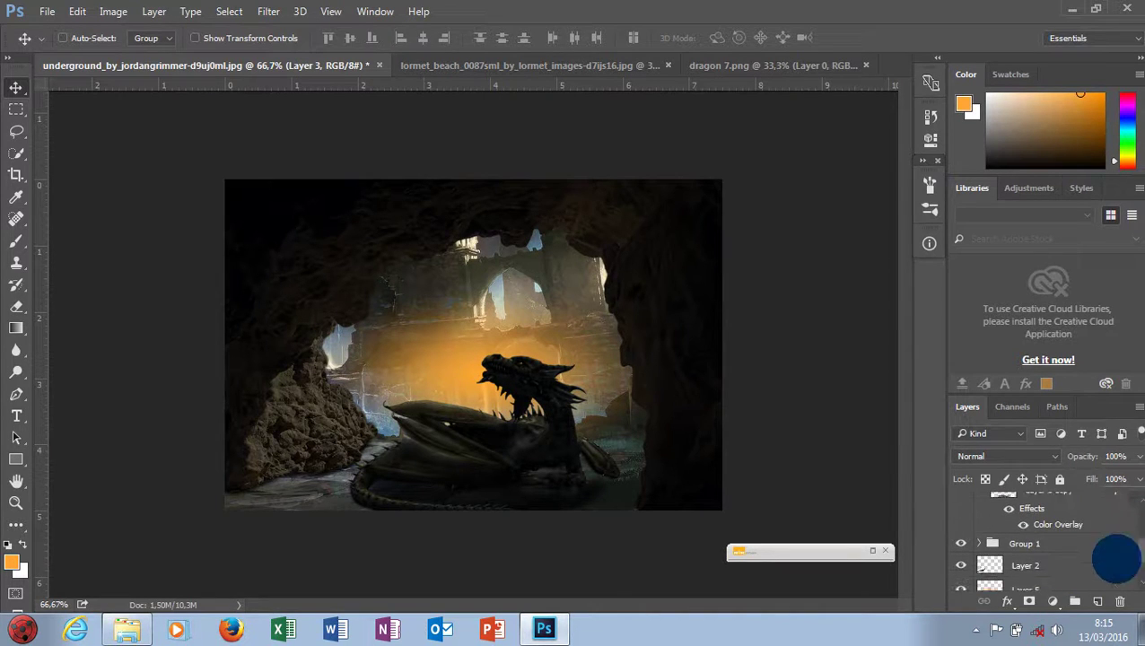
click(992, 540)
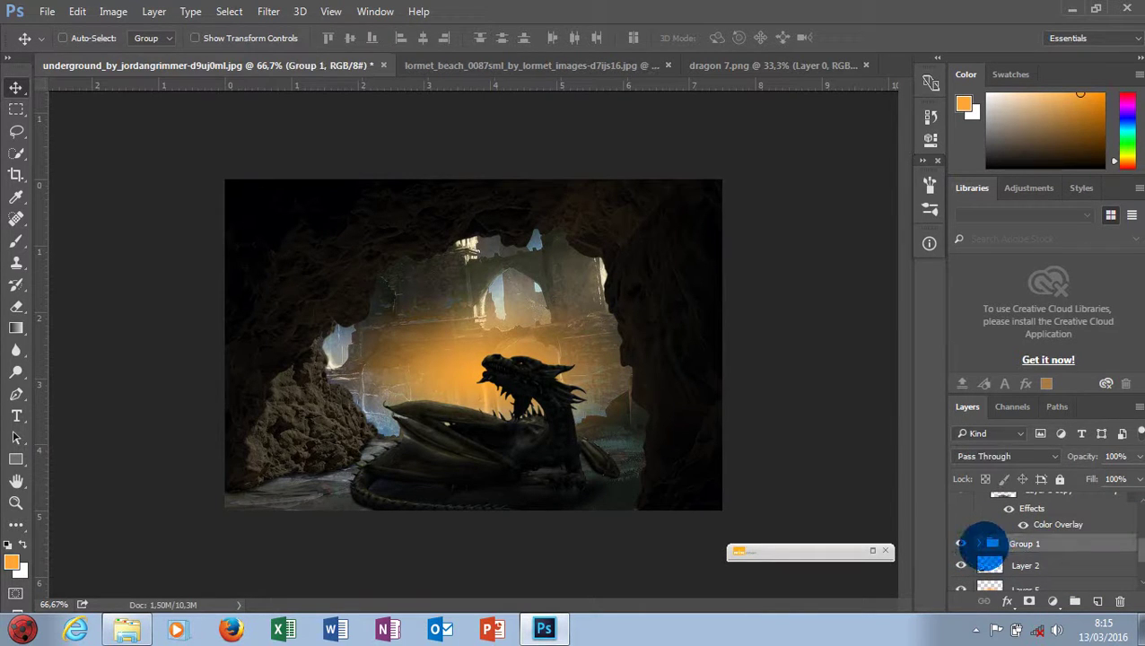
click(981, 544)
scroll(1093, 556, down, 2)
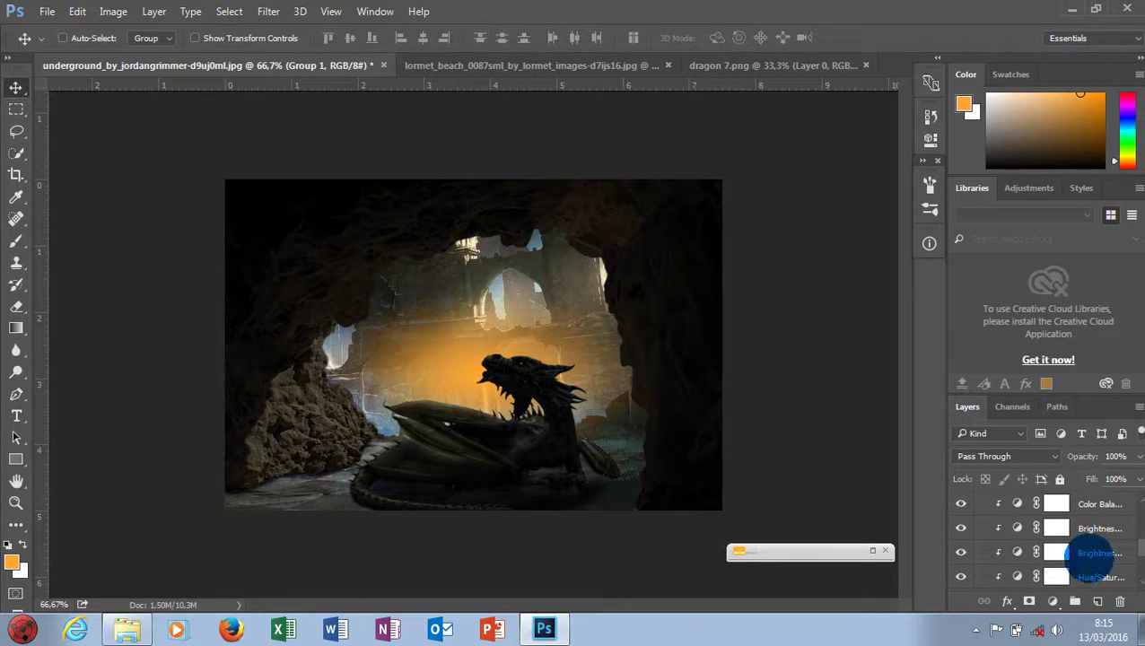
click(960, 552)
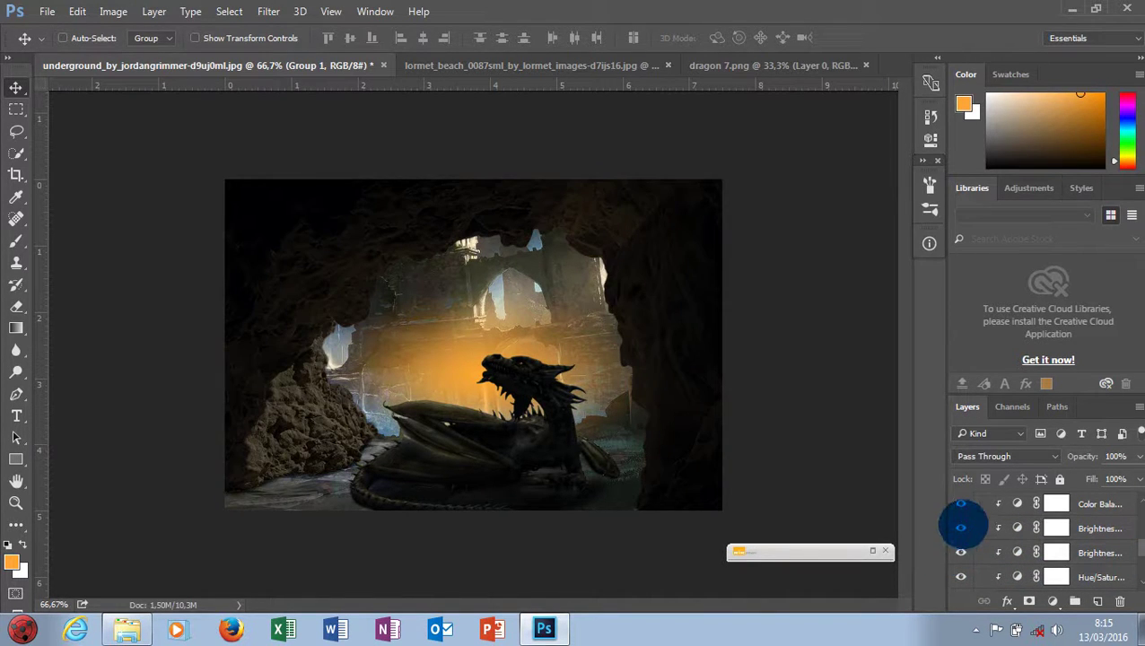
click(961, 528)
Step: Set the clipped Hue/Saturation adjustment to about -56 saturation with -32 lightness
click(1016, 528)
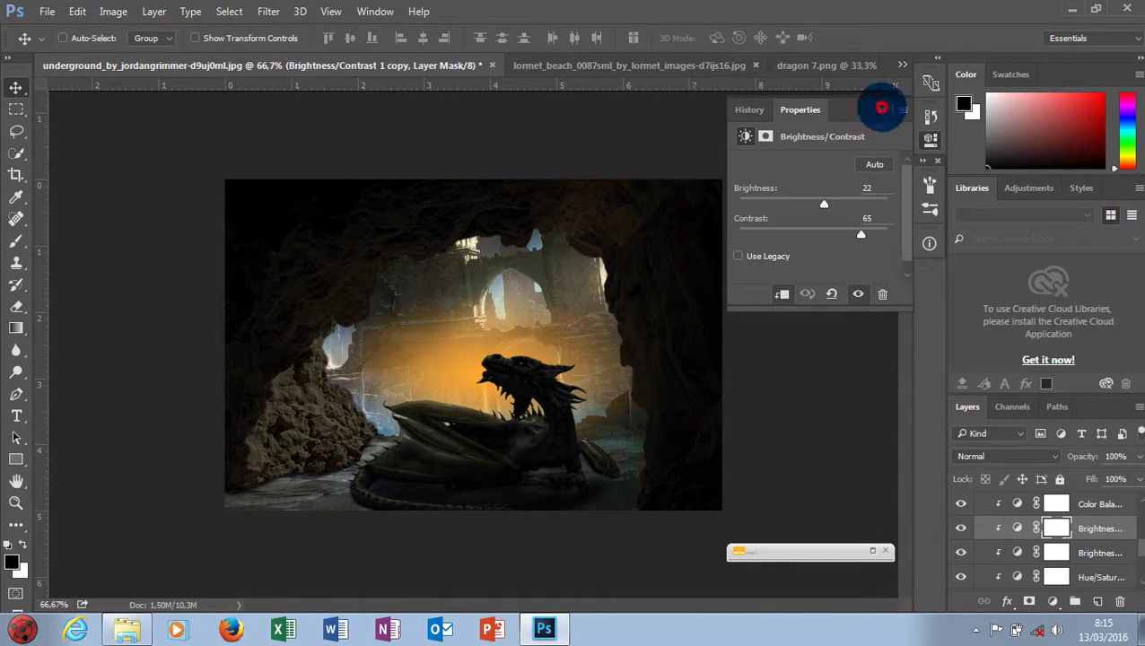
click(1016, 574)
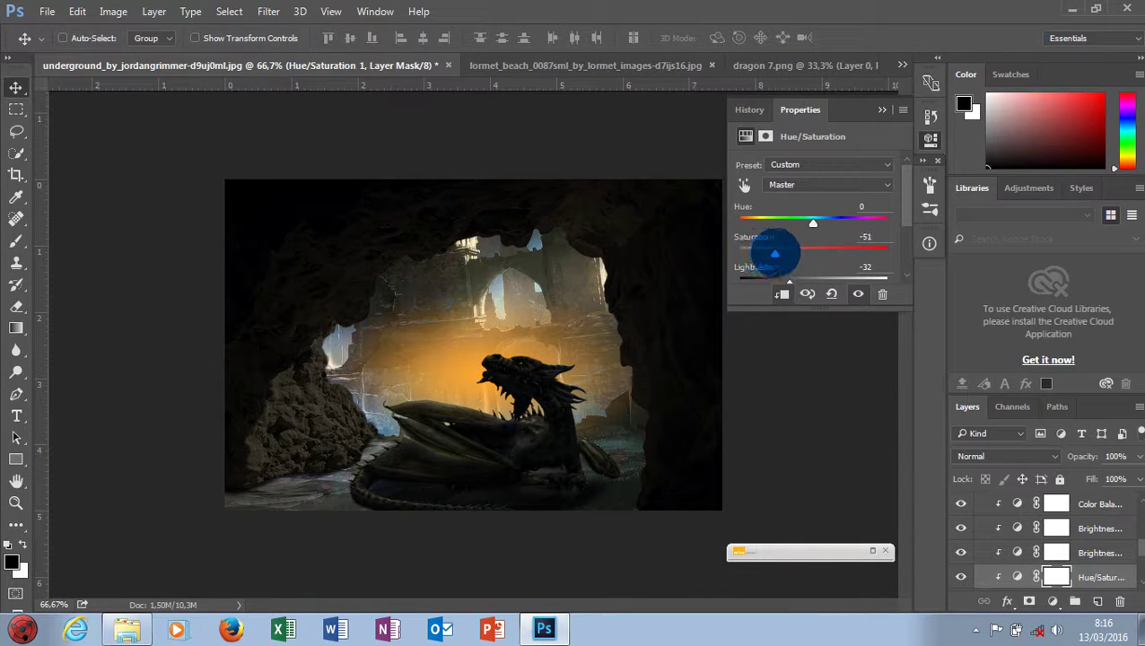
mouse_move(774, 254)
mouse_down()
mouse_move(850, 248)
mouse_move(787, 256)
mouse_up()
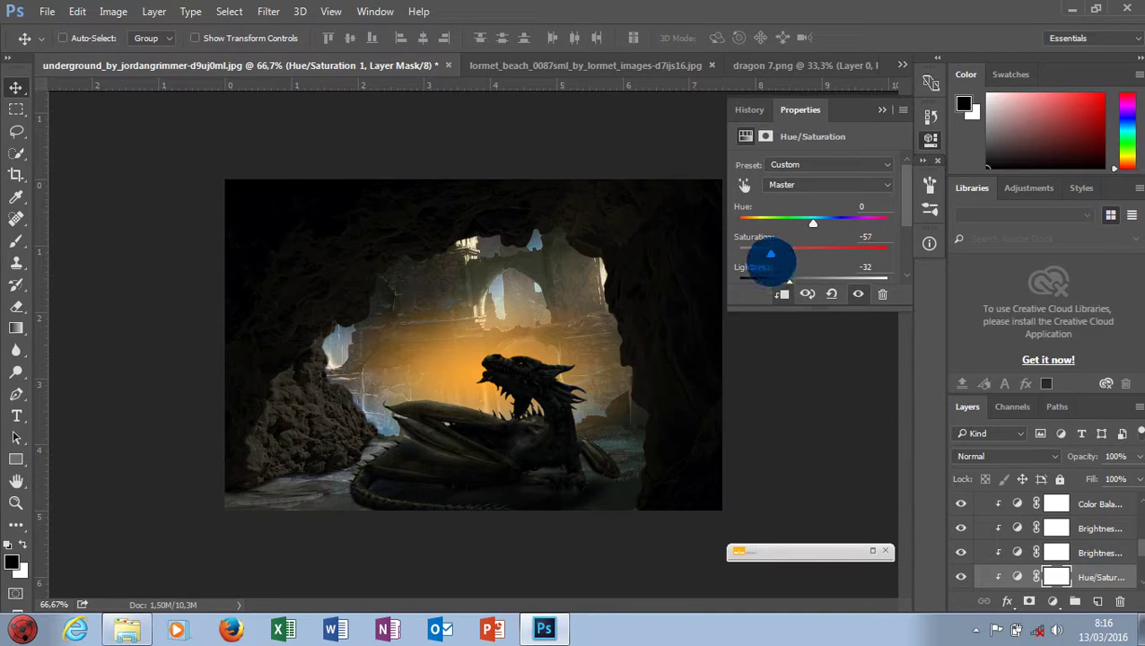
drag(769, 256, 772, 255)
click(887, 109)
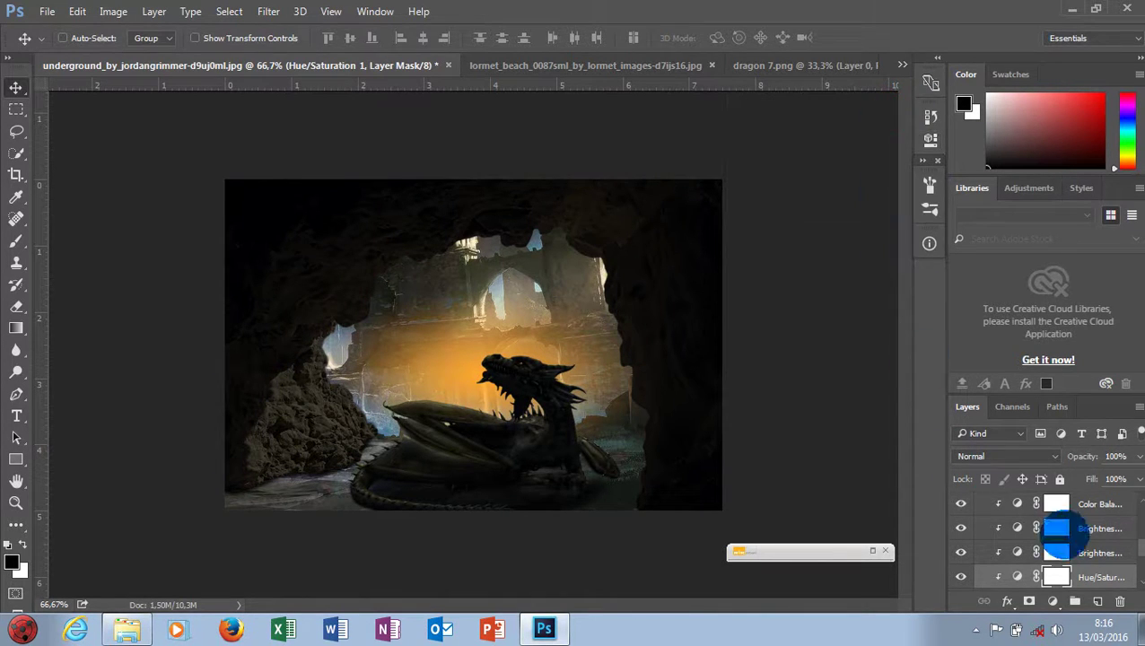
click(1098, 529)
drag(1137, 547, 1134, 469)
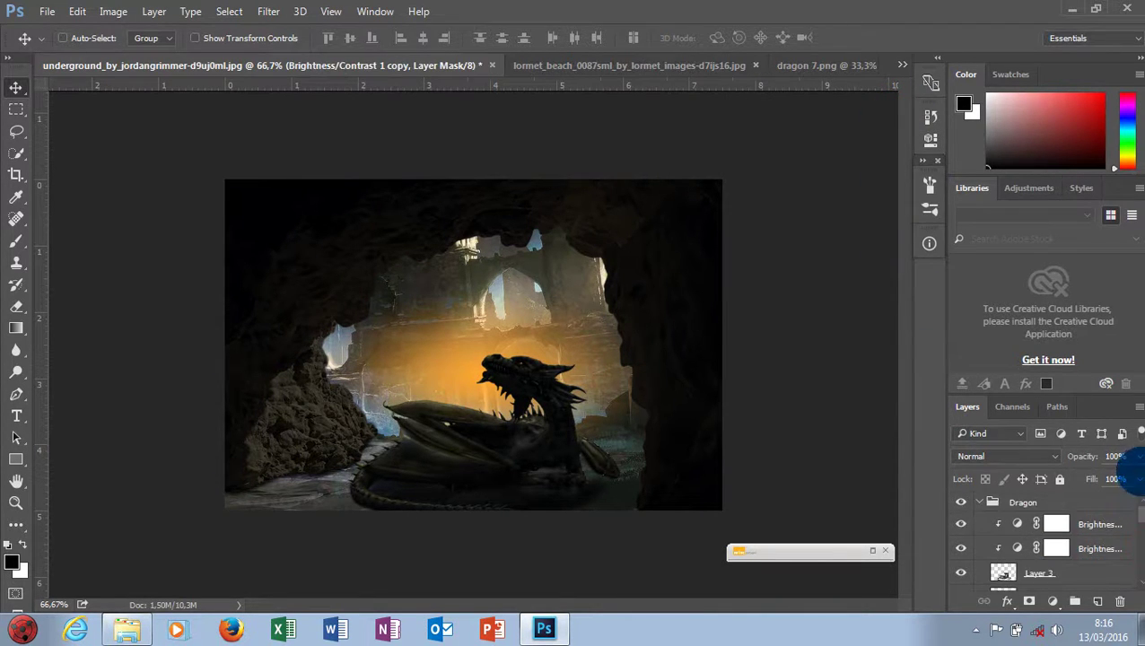
Step: Compare Layer 5 copy's orange glow on and off, then lower its opacity to 78%
scroll(1041, 539, down, 5)
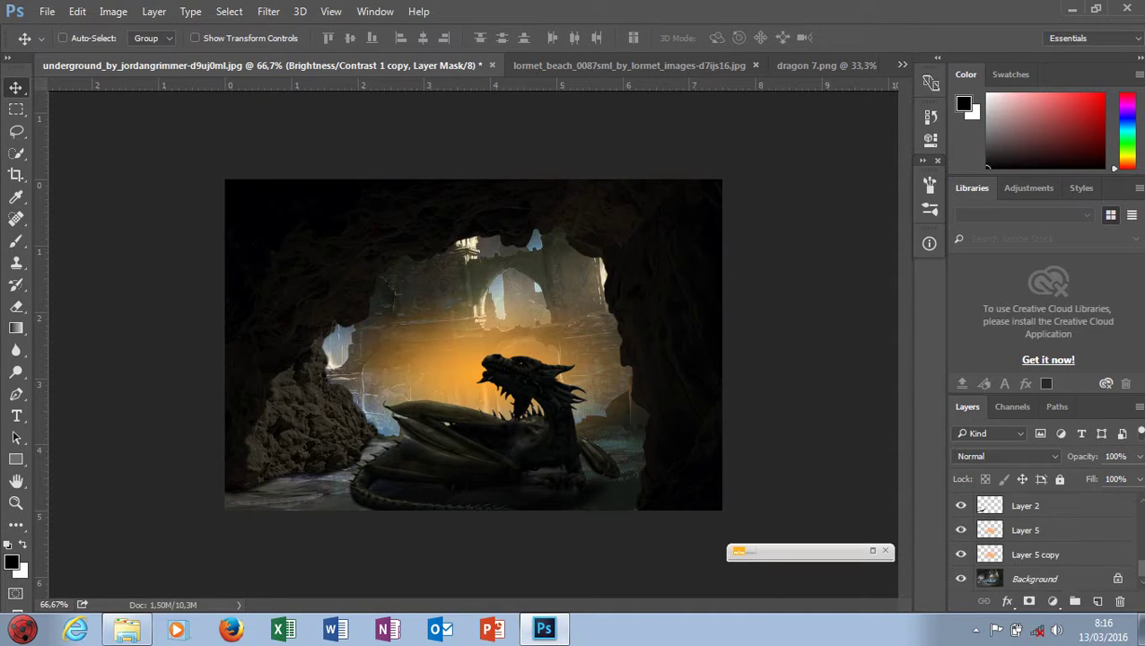
click(1023, 531)
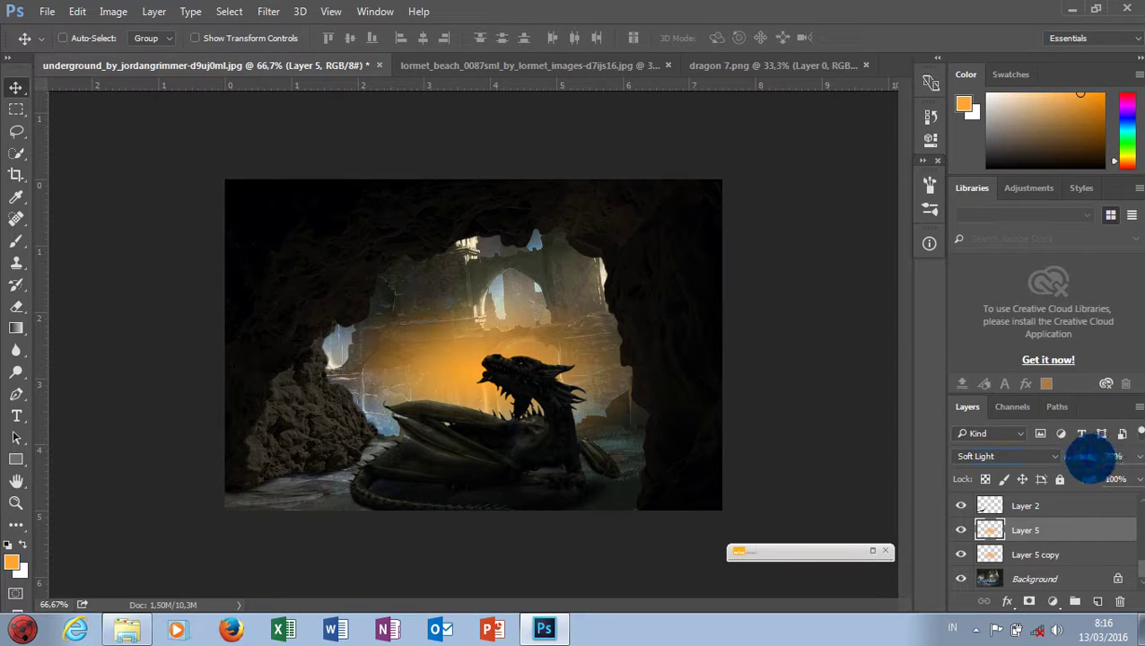
click(961, 553)
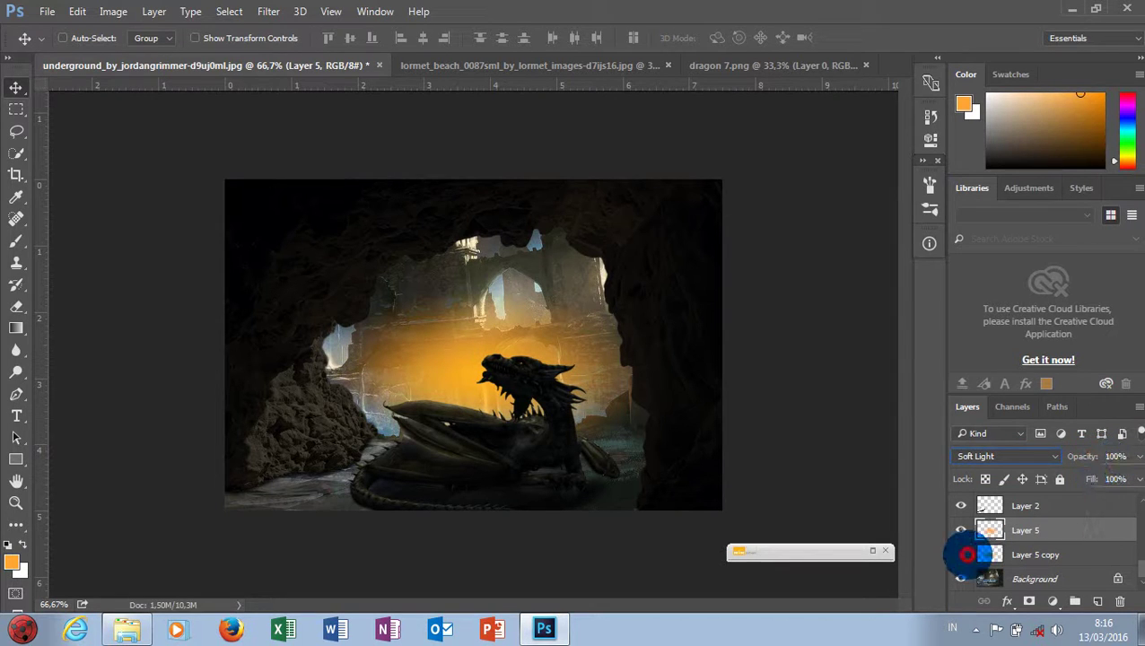
click(961, 553)
click(1011, 550)
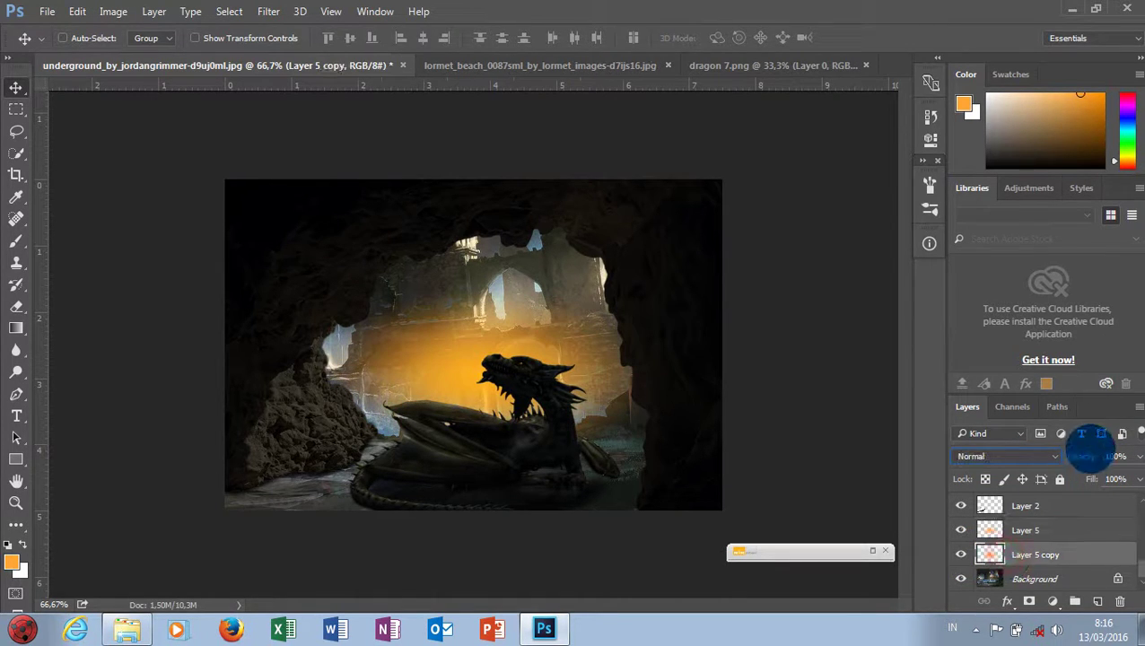
drag(1087, 457, 836, 479)
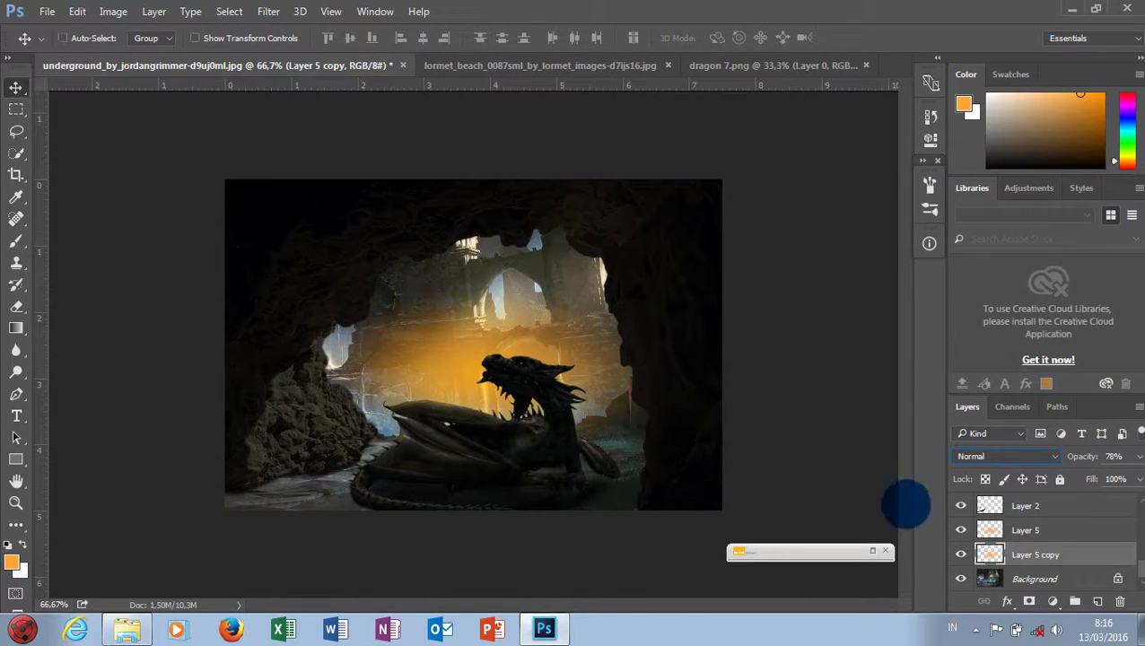
scroll(1022, 519, up, 2)
scroll(1022, 518, down, 2)
Step: Add a new Layer 6 clipped to the dragon's Layer 3
scroll(1022, 516, down, 3)
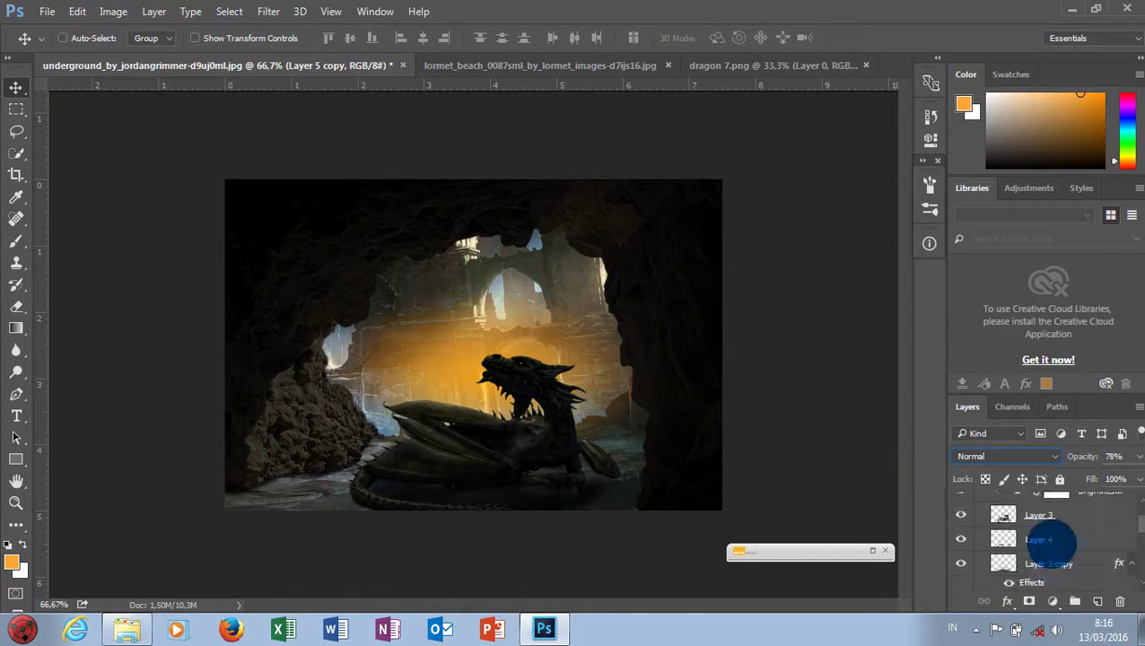
click(1036, 520)
click(961, 515)
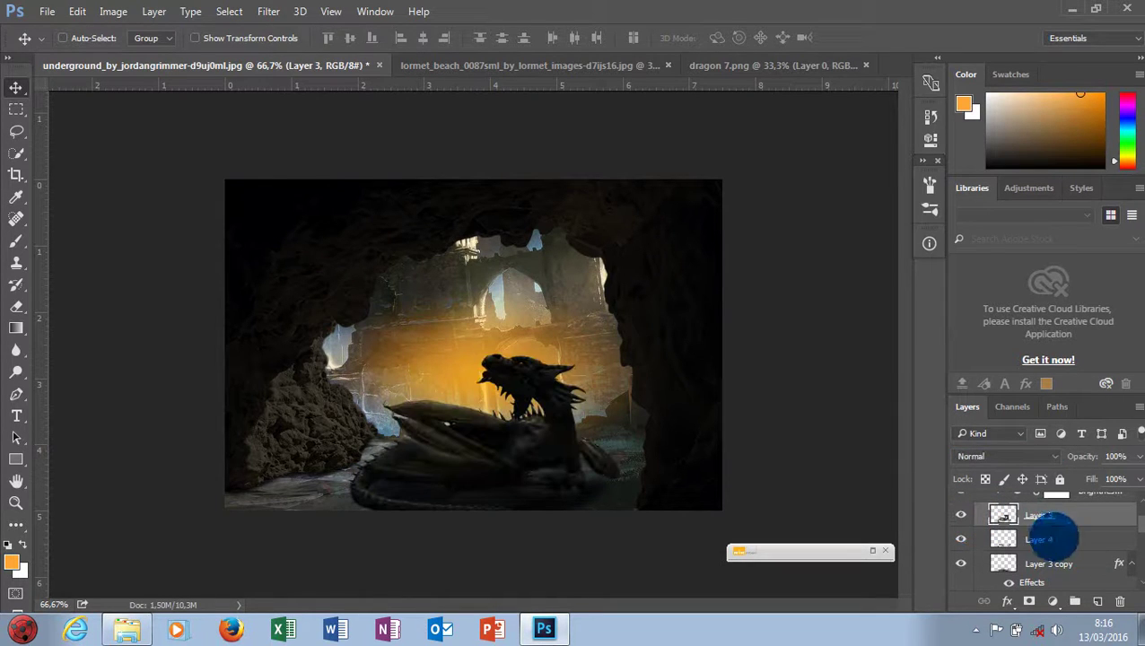
click(1097, 599)
key(ctrl+alt+g)
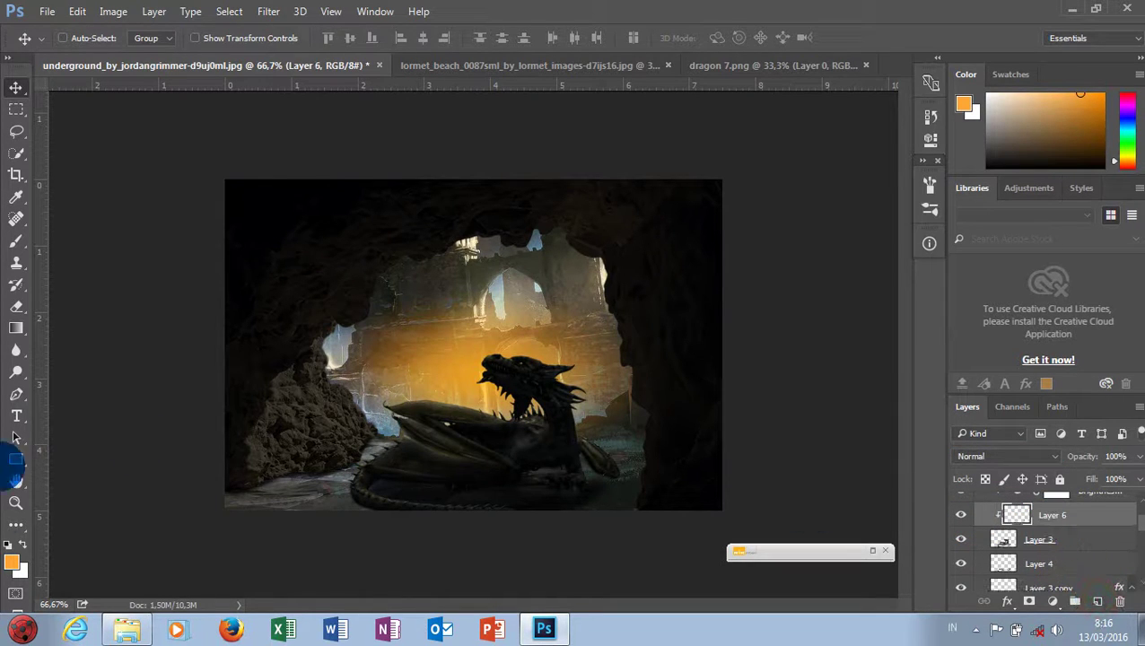
Step: Set up a soft black Brush at 183 px for darkening the dragon
click(7, 543)
key(b)
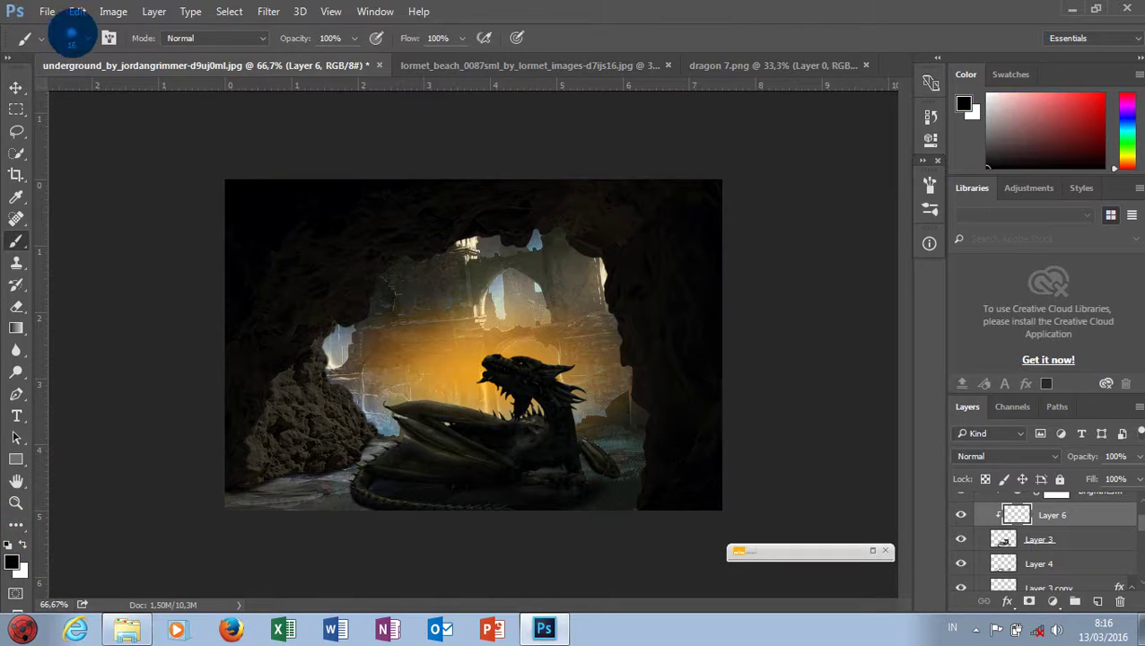
click(71, 37)
drag(141, 92, 170, 92)
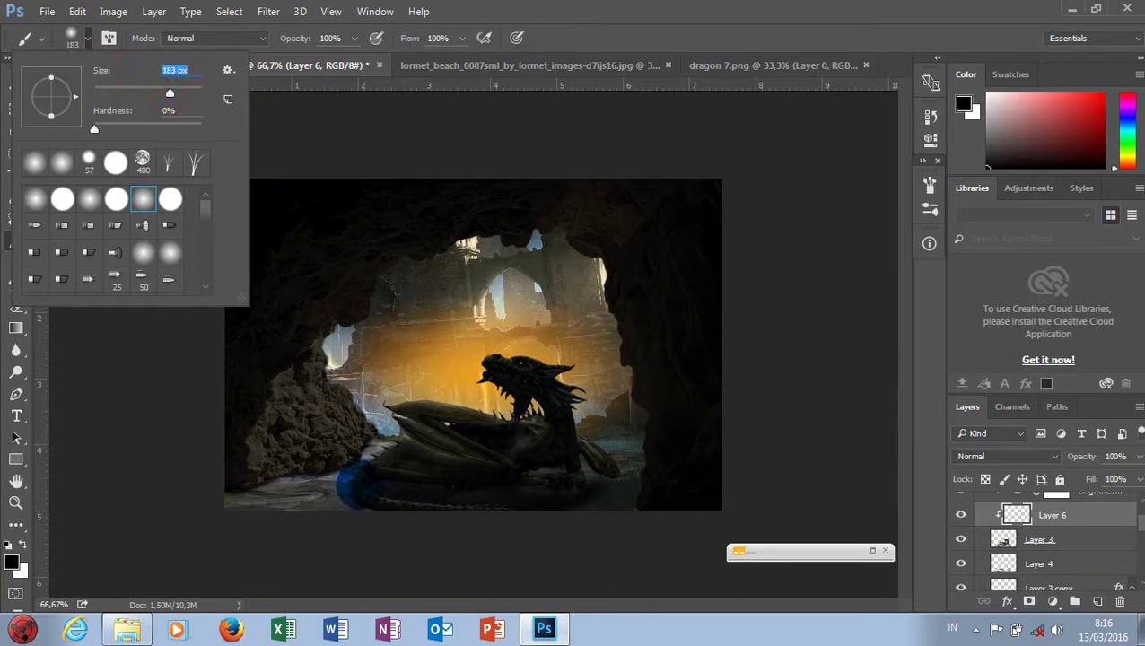
click(396, 495)
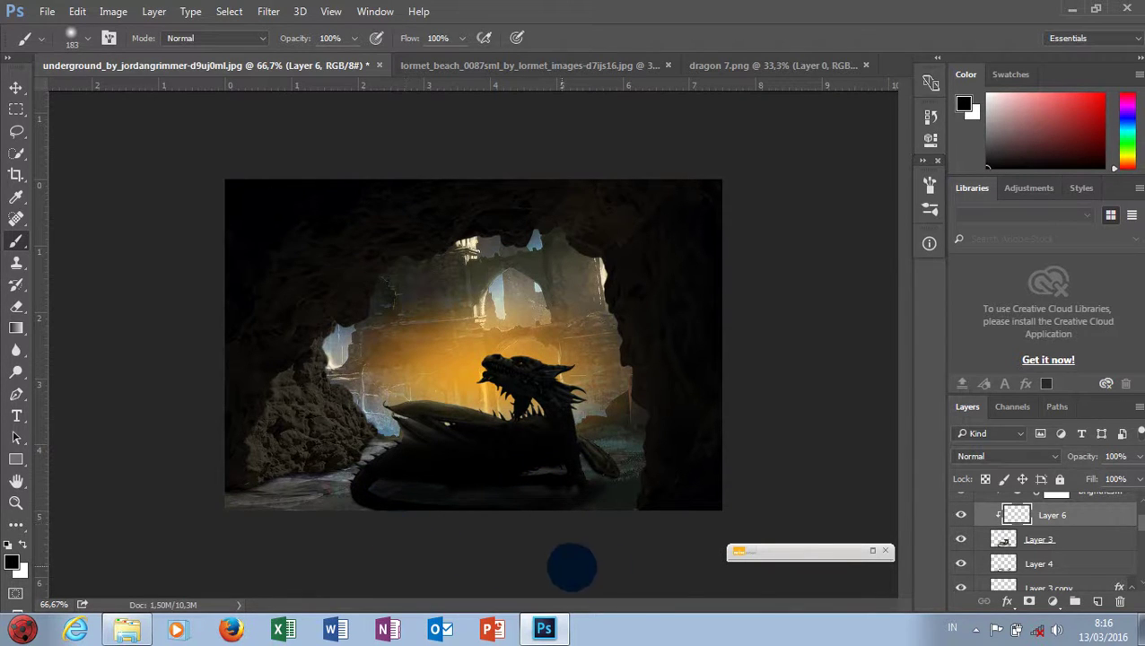
Step: Blend Layer 6 in Overlay mode at 58% opacity
click(1025, 458)
click(996, 276)
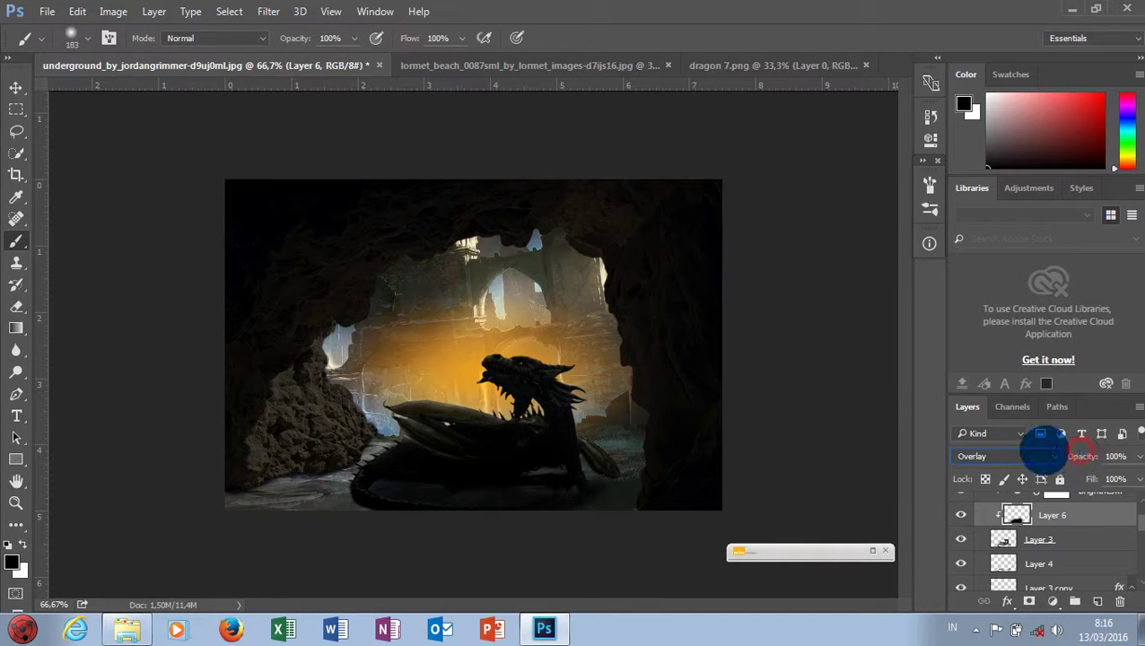
drag(1083, 455, 1050, 454)
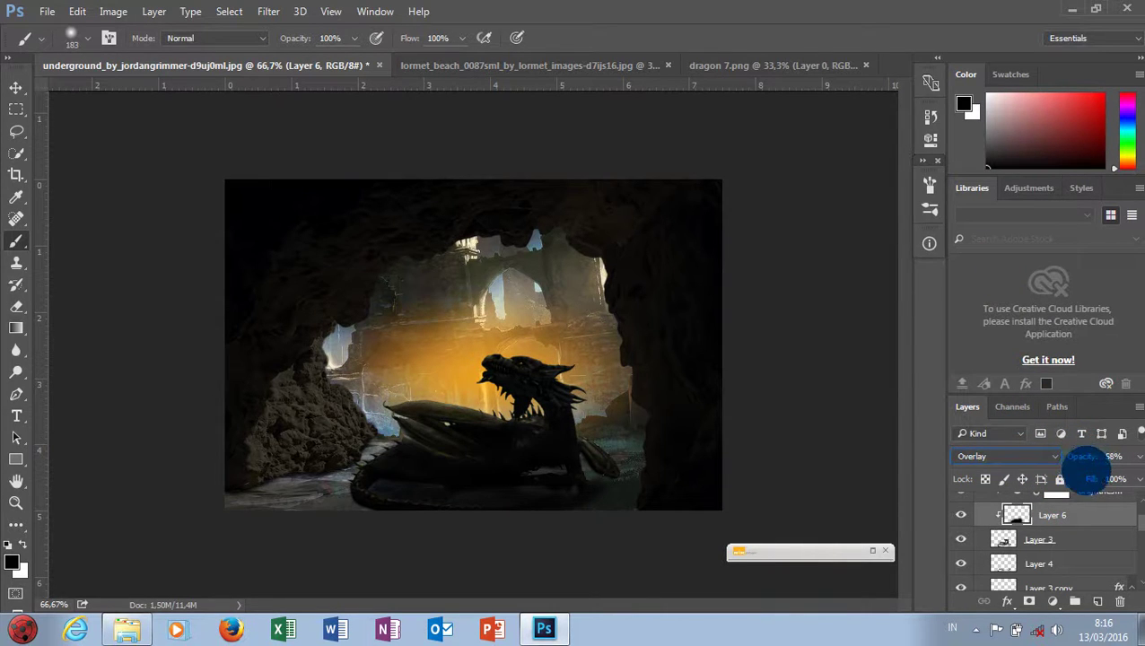
key(ctrl+minus)
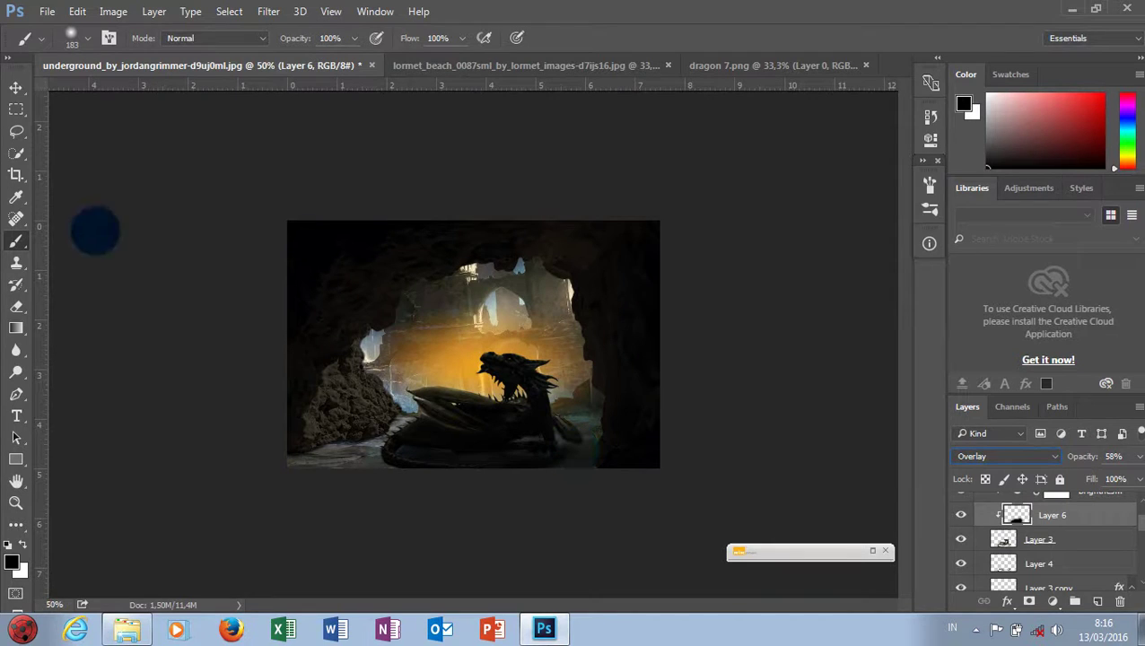
scroll(1041, 547, up, 3)
scroll(1039, 547, down, 5)
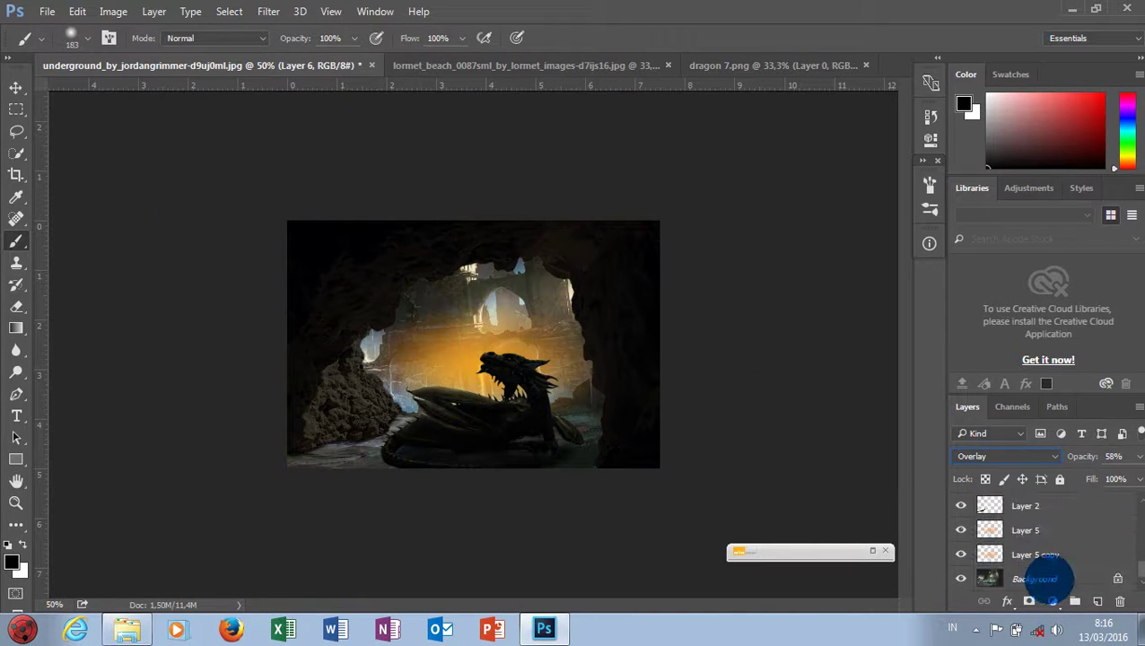
Step: Marquee a strip across the bottom of the image and switch to the Paint Bucket
click(1034, 579)
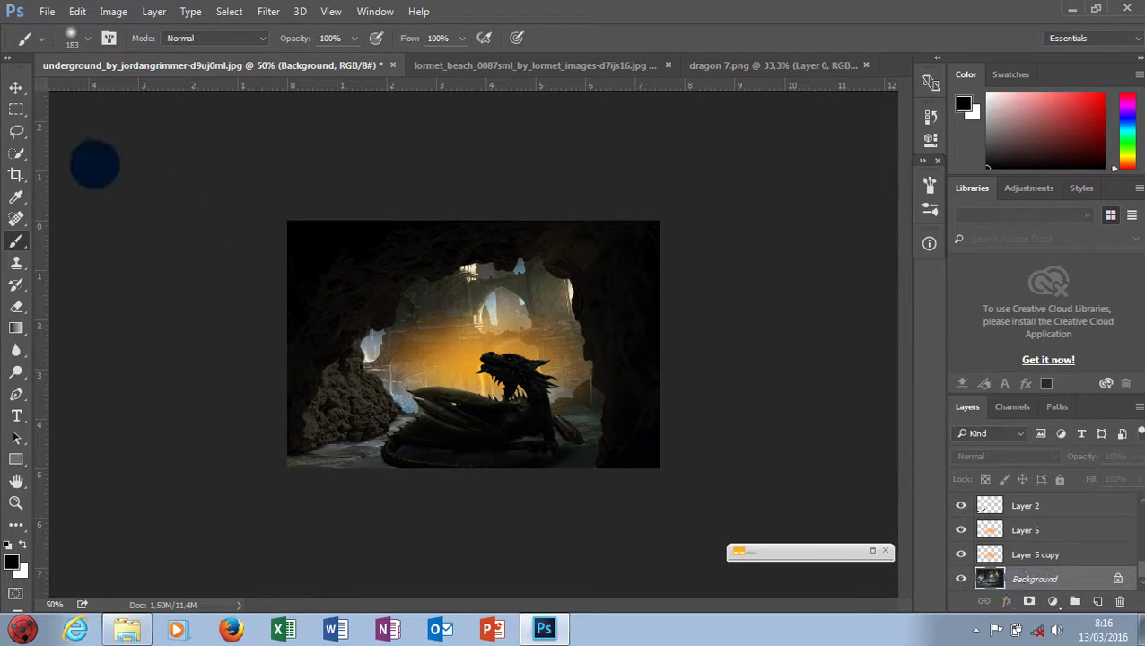
click(16, 109)
drag(277, 421, 721, 501)
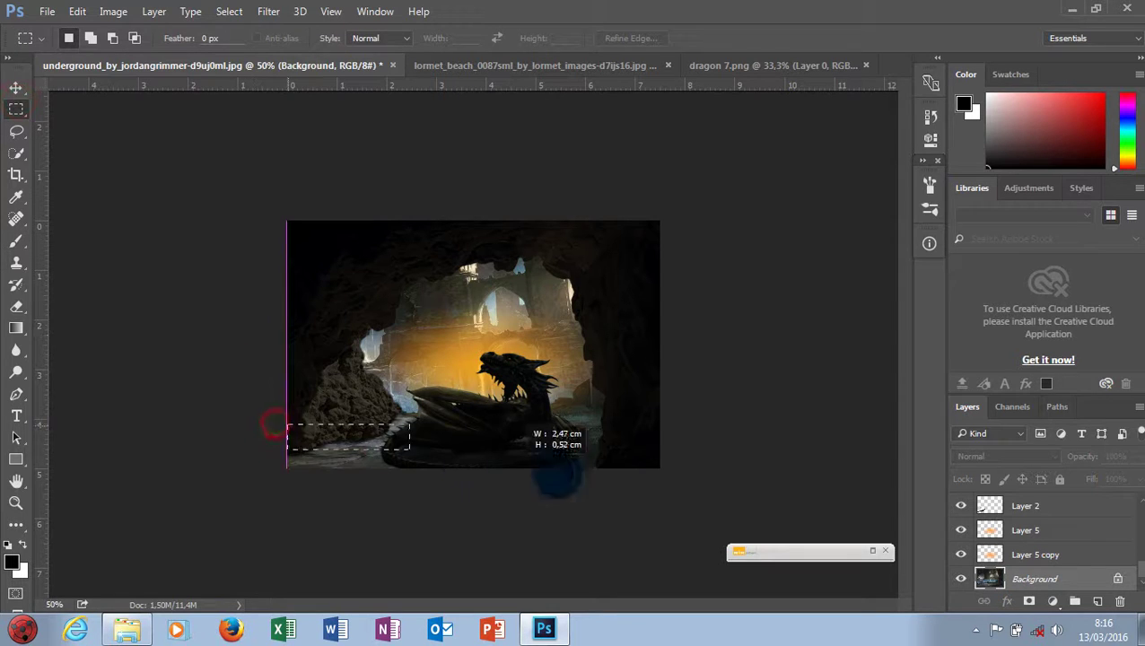
click(16, 328)
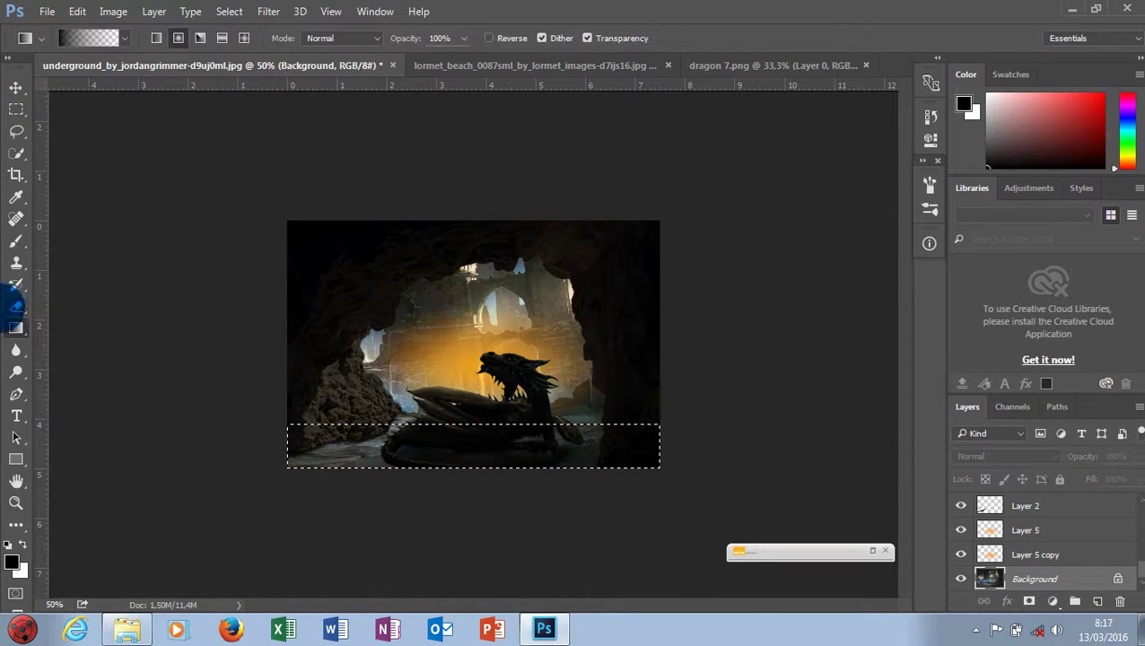
right_click(16, 327)
click(85, 341)
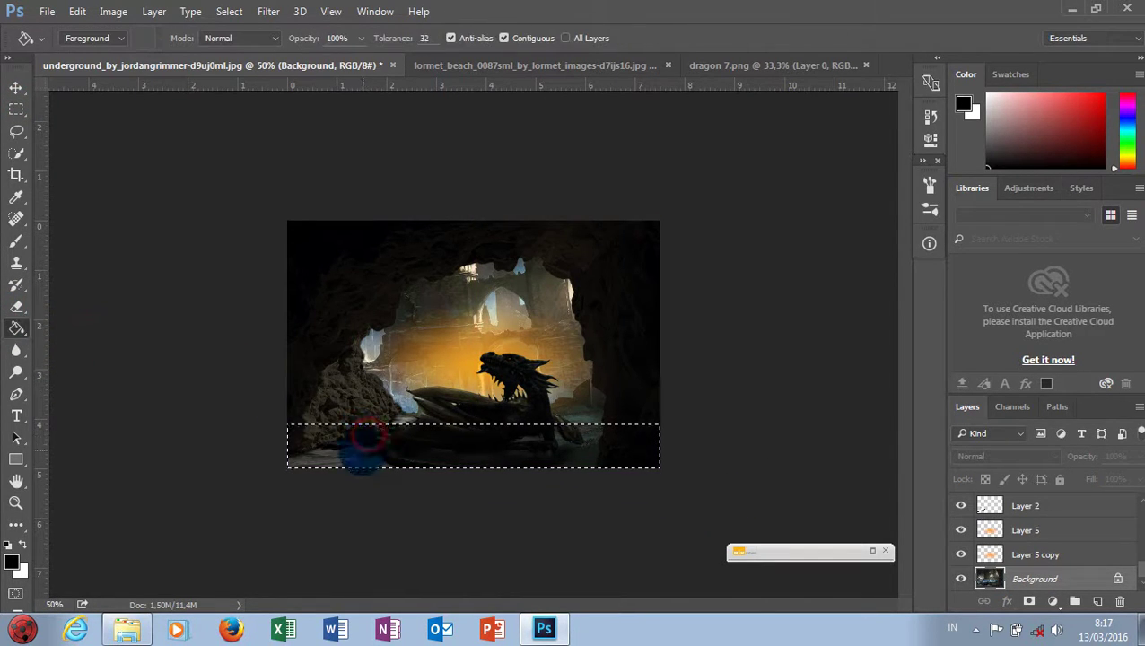
click(312, 454)
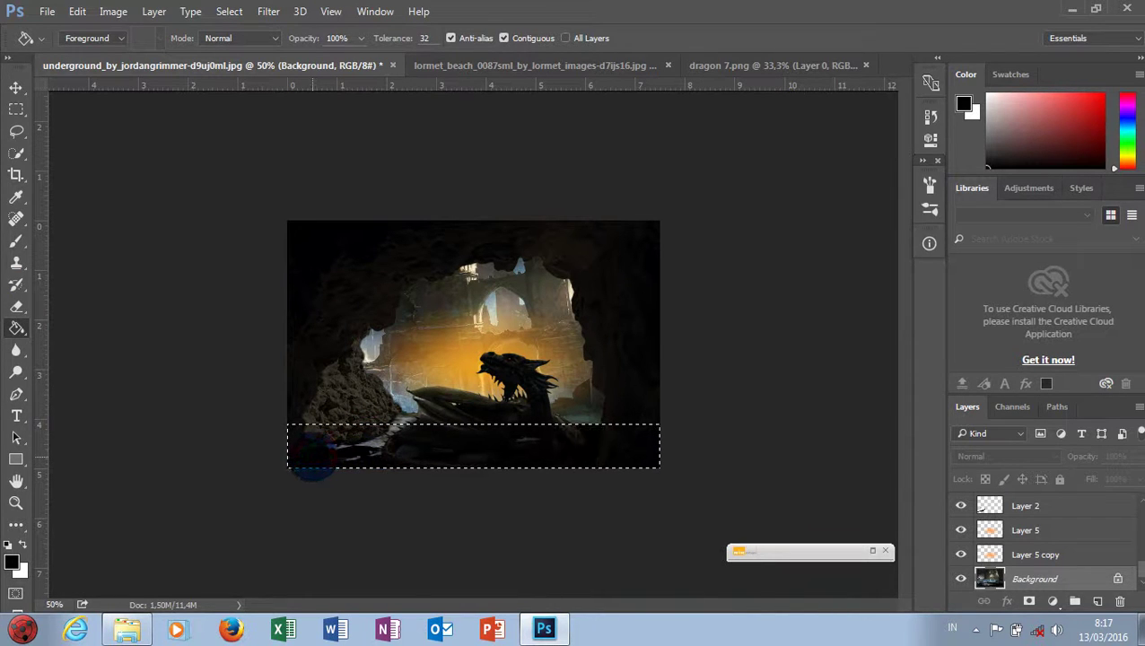
key(ctrl+z)
Step: Fill the bottom strip with black on a new Layer 7
click(1097, 600)
click(510, 442)
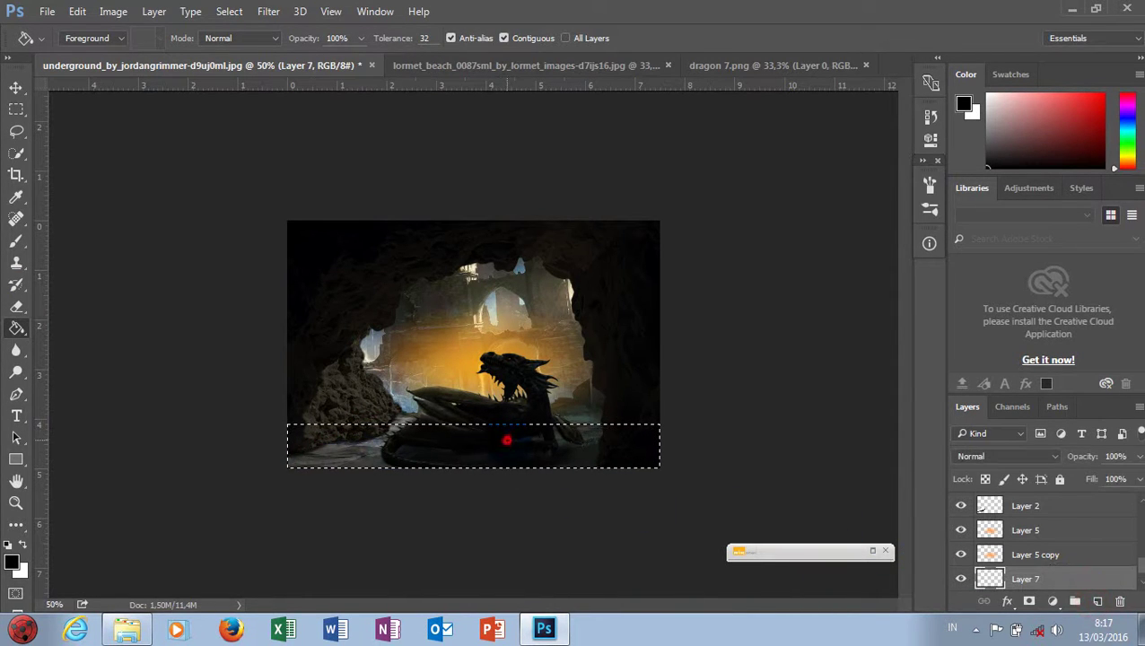
key(ctrl+z)
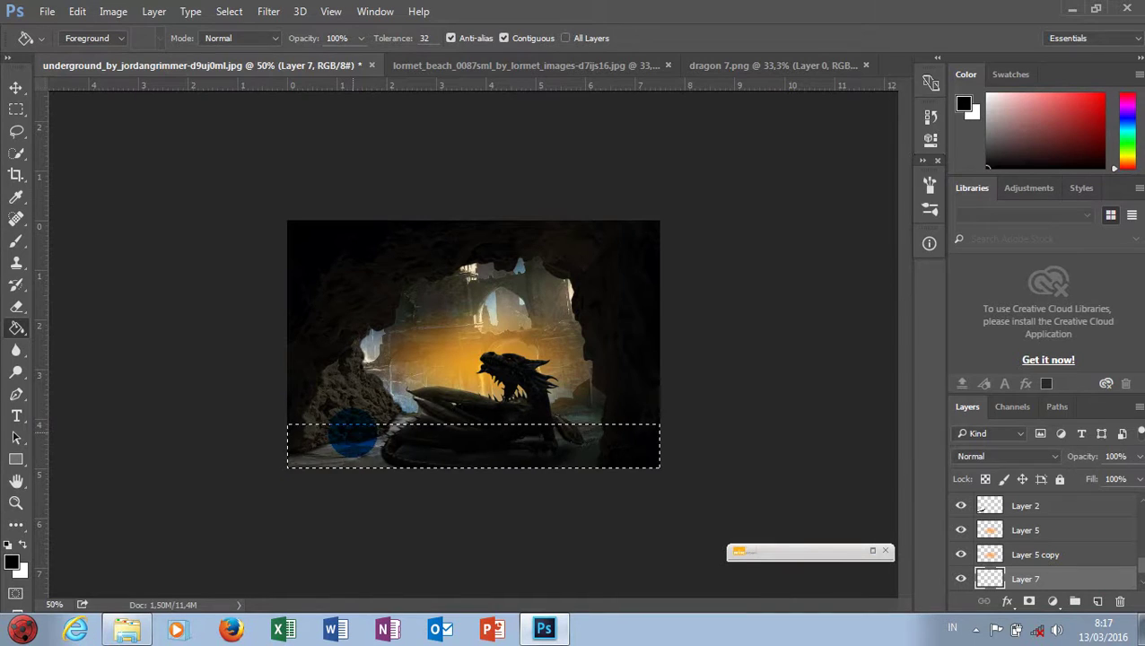
key(ctrl+plus)
right_click(15, 325)
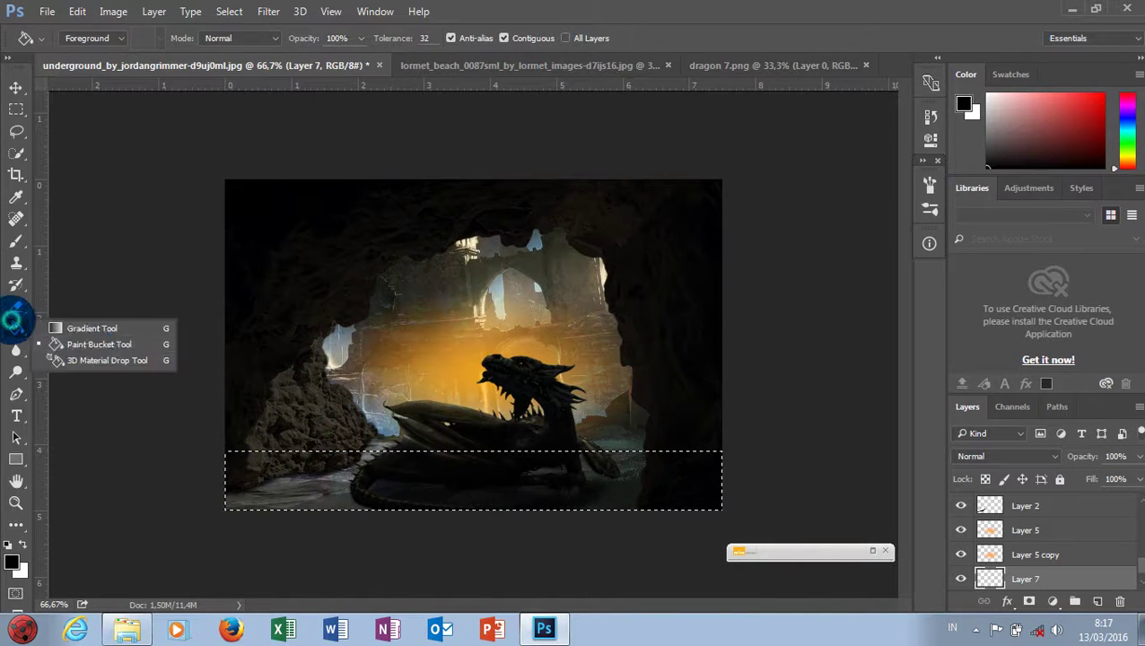
click(94, 345)
click(289, 483)
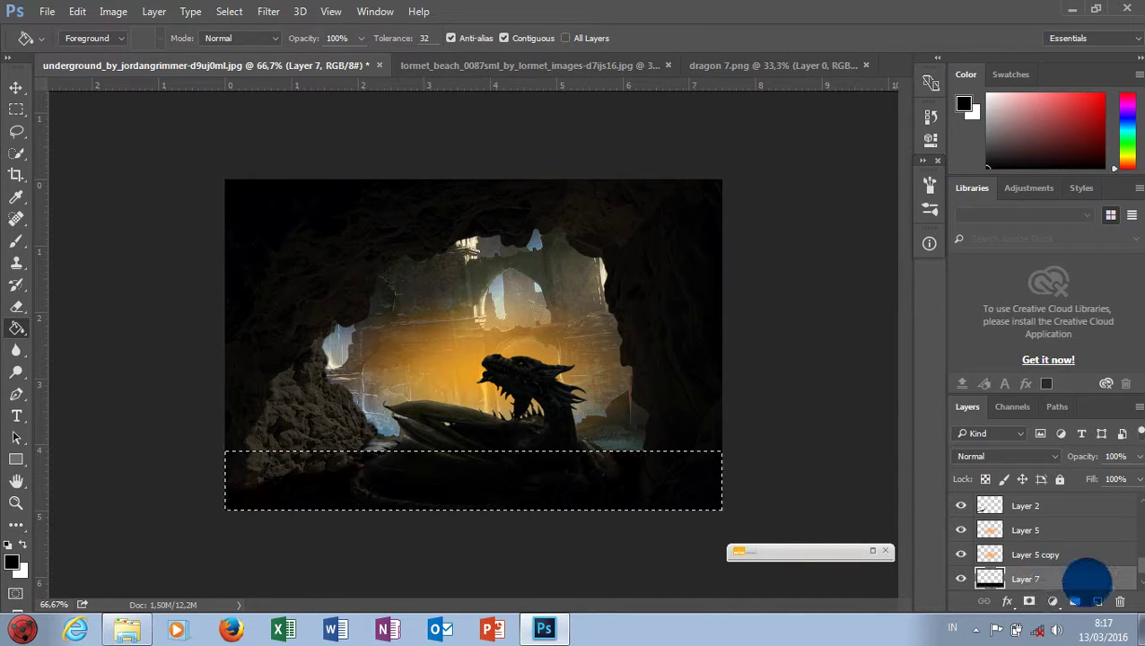
Step: Move Layer 7 beneath the rock arch layer and deselect the strip
mouse_move(1086, 581)
mouse_down()
mouse_move(1063, 433)
mouse_move(1053, 498)
mouse_up()
key(alt+BackSpace)
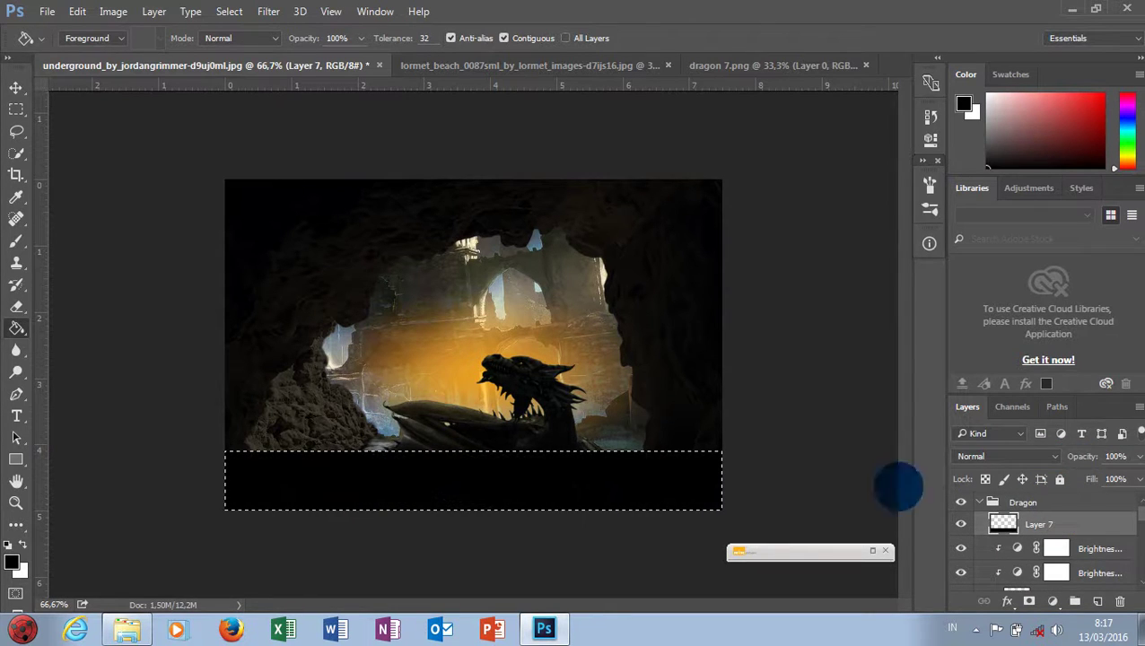
click(15, 107)
key(ctrl+d)
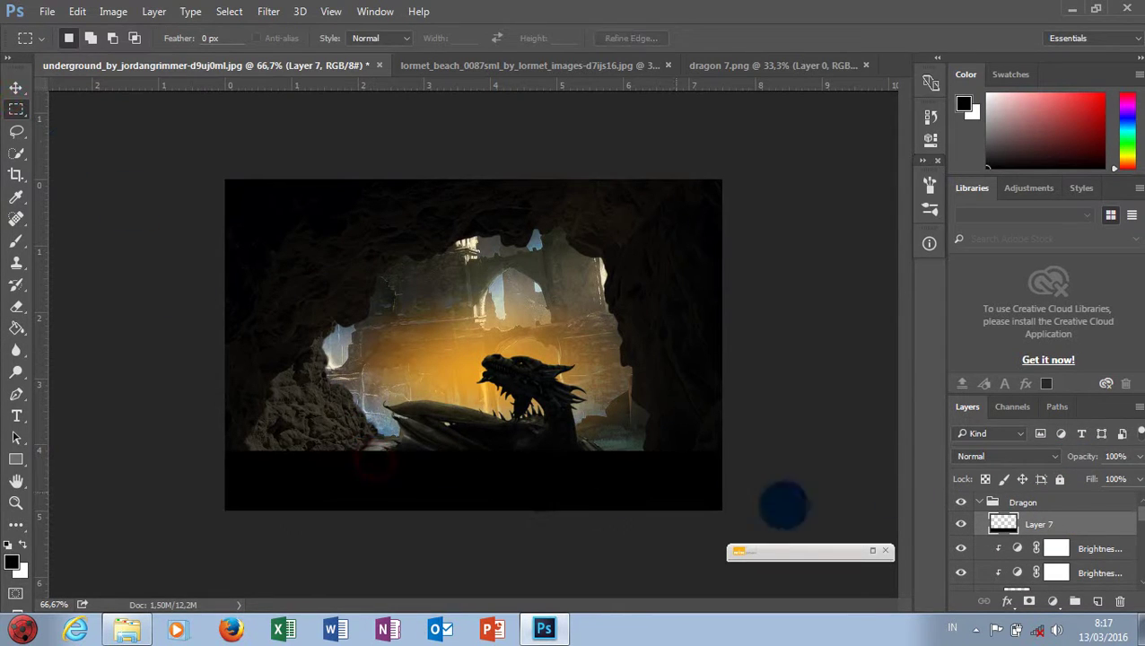
mouse_move(1063, 524)
mouse_down()
mouse_move(1062, 630)
mouse_move(1047, 567)
mouse_up()
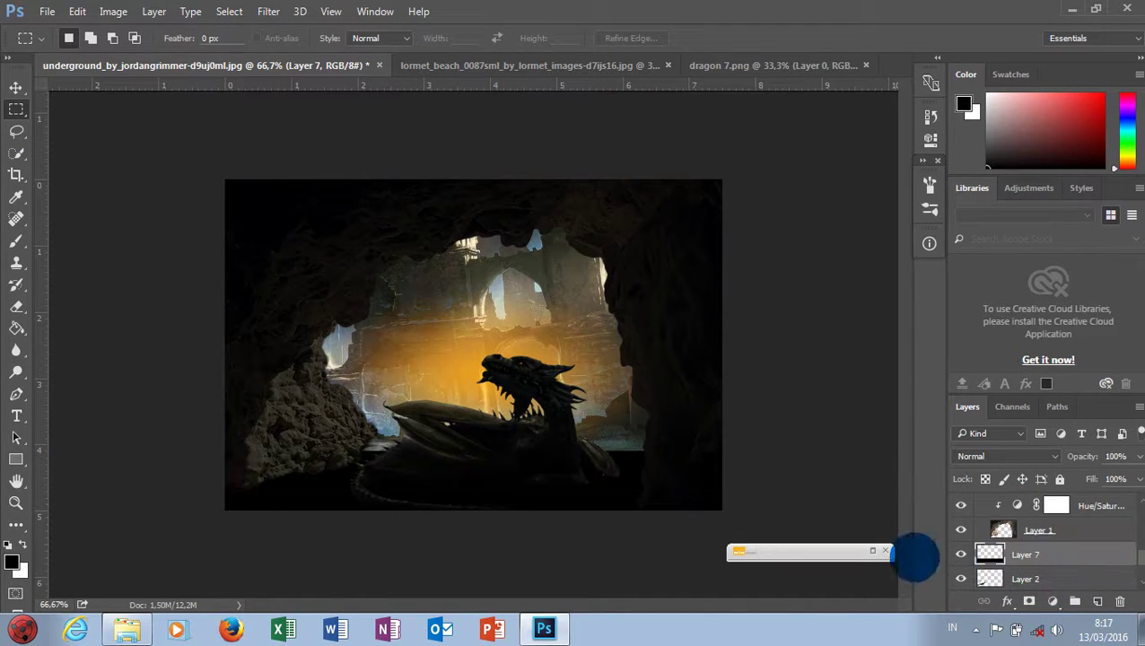
Step: Apply a Gaussian Blur of about 61.1 px radius to Layer 7
click(269, 11)
mouse_move(277, 197)
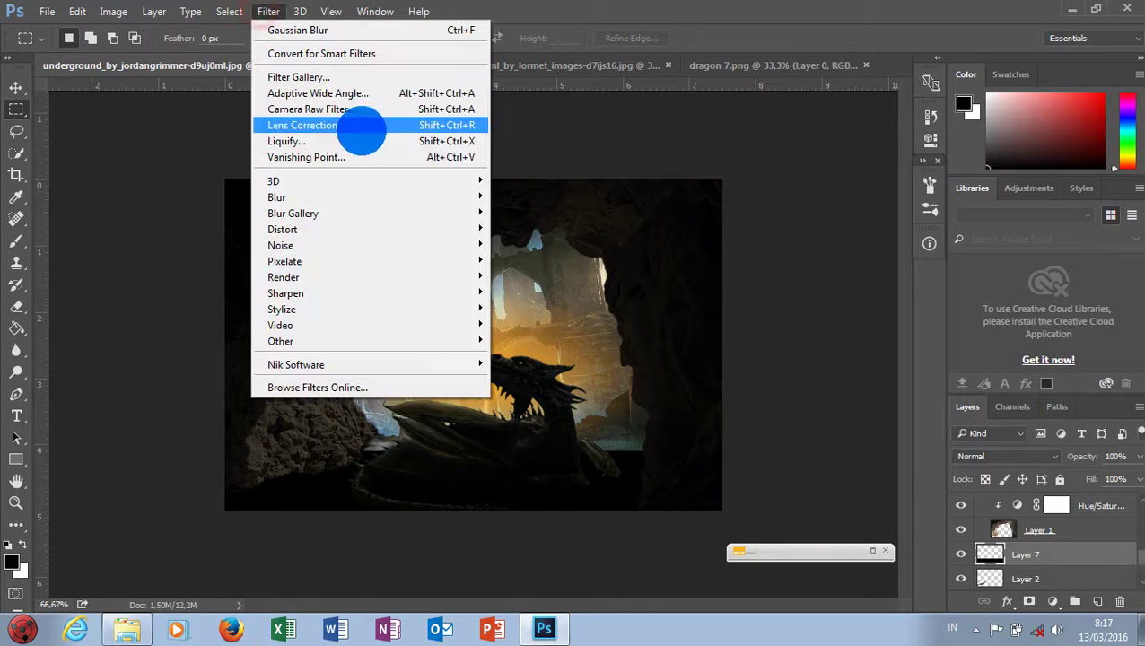
click(548, 260)
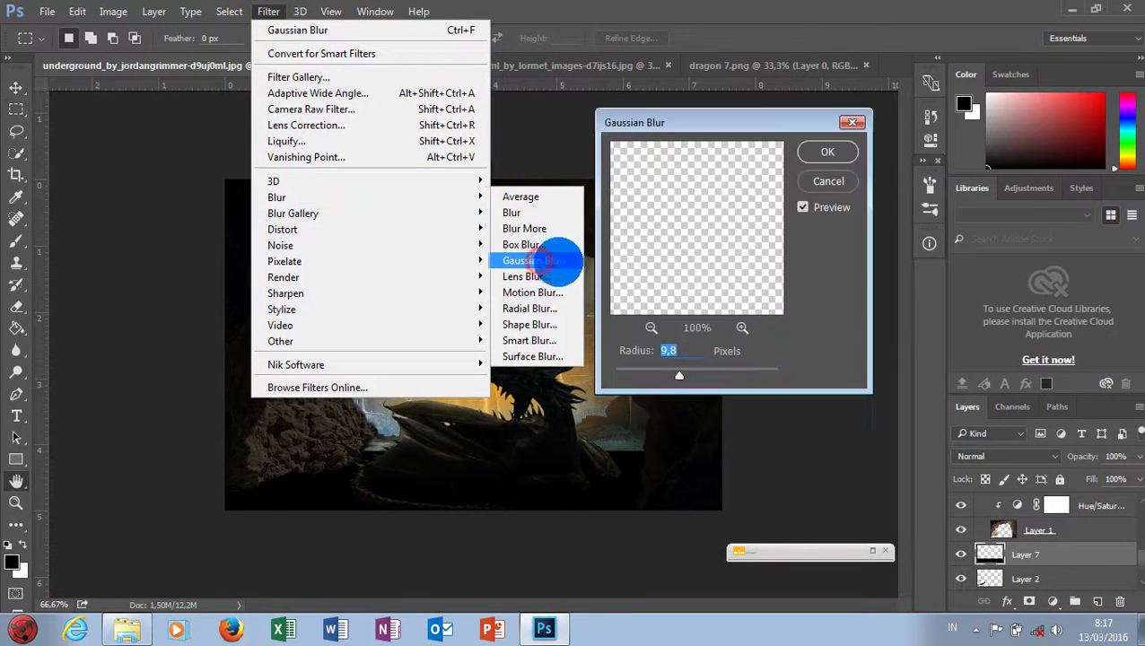
mouse_move(679, 375)
mouse_down()
mouse_move(722, 375)
mouse_move(707, 375)
mouse_up()
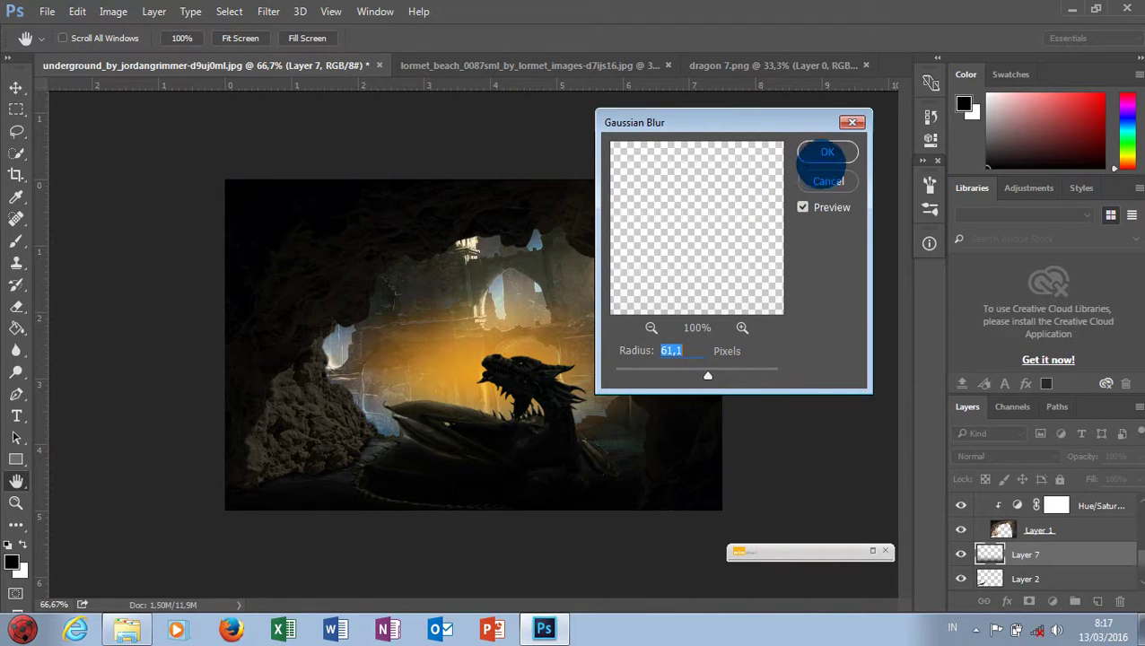
click(825, 153)
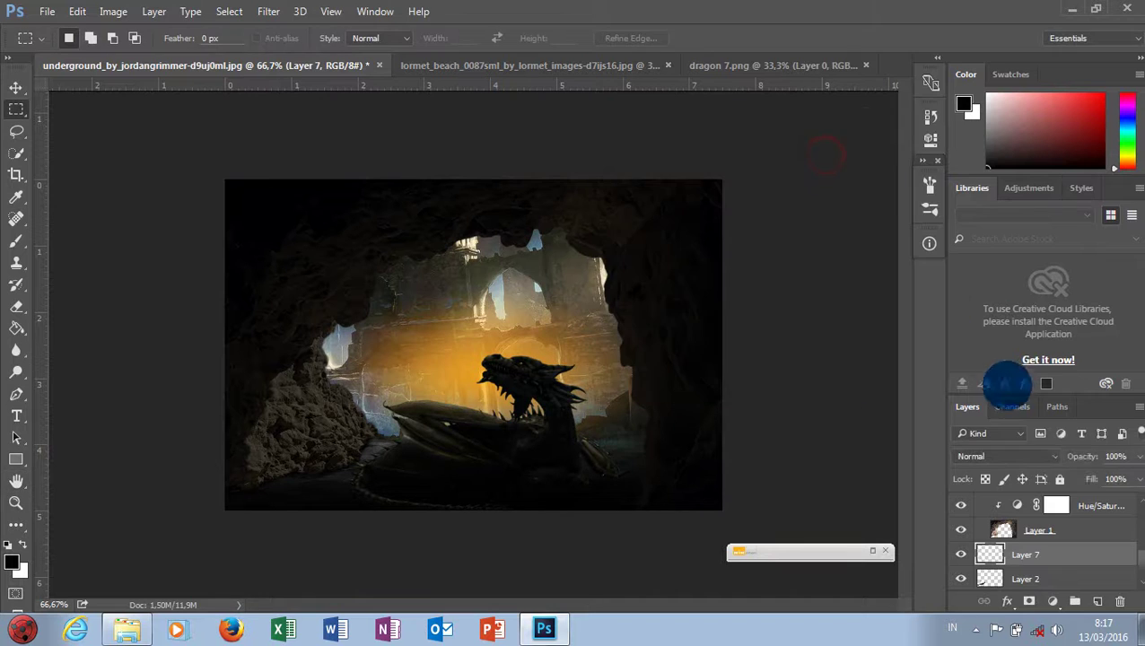
Step: Lower Layer 7's opacity to 68% and zoom in to inspect the dragon
drag(1072, 456, 1093, 456)
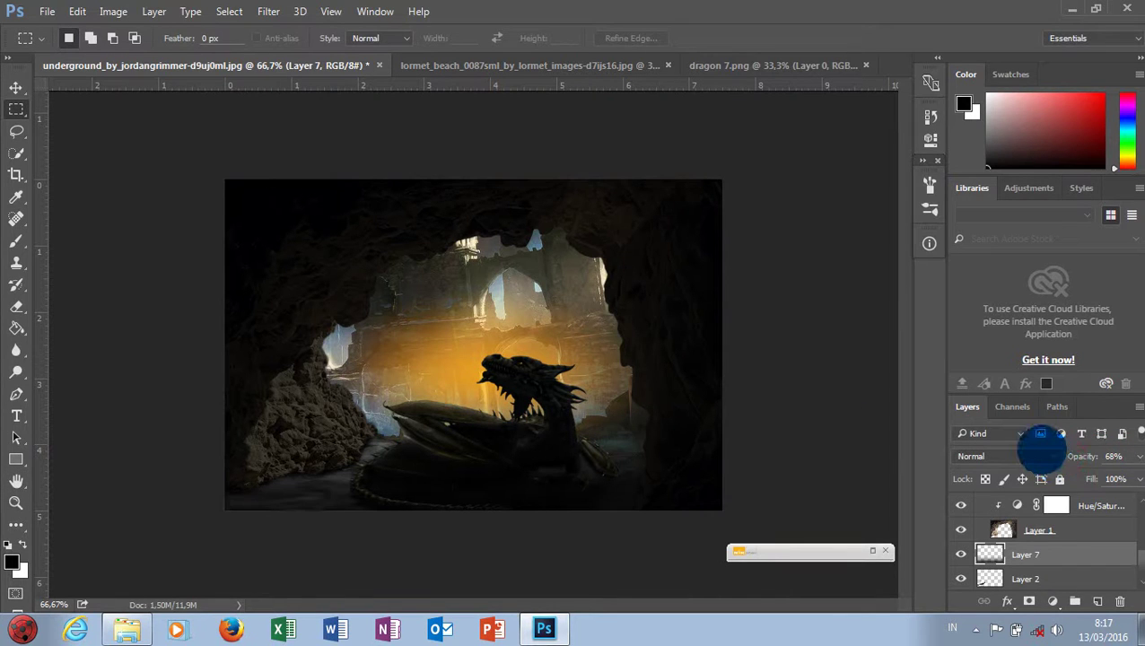
key(ctrl+minus)
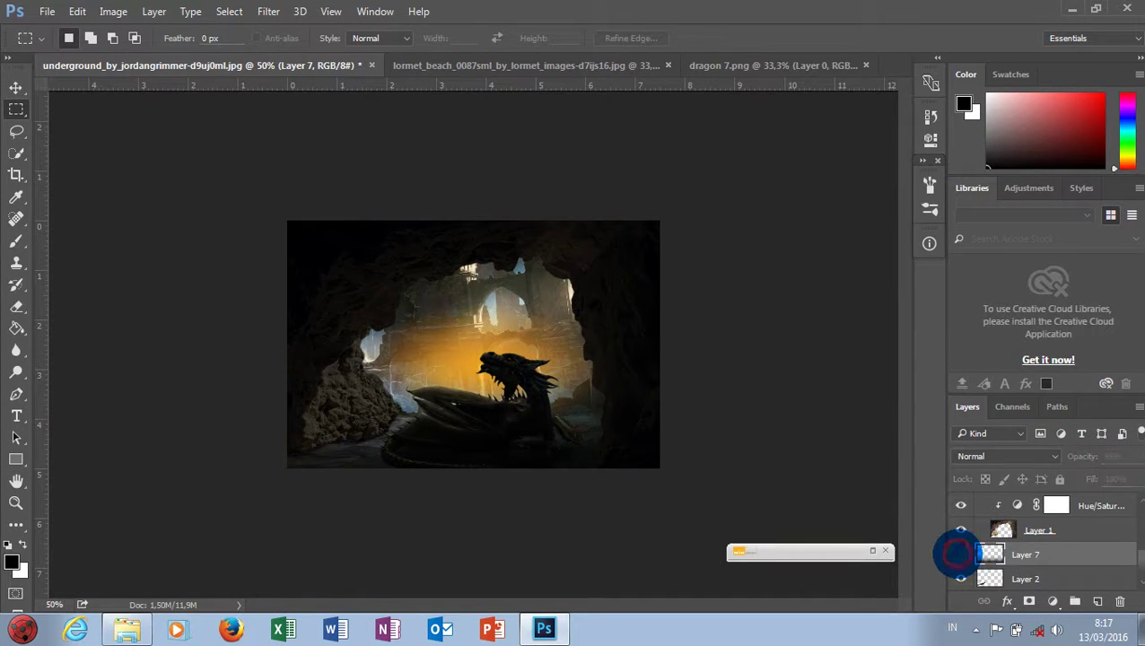
click(956, 554)
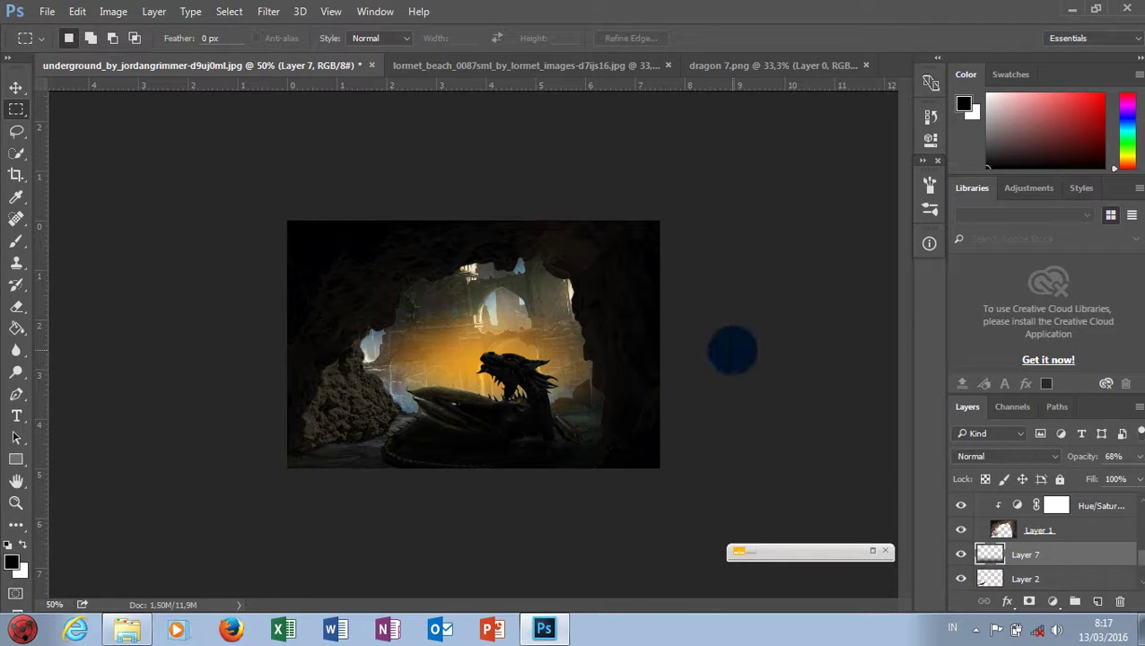
key(ctrl+plus)
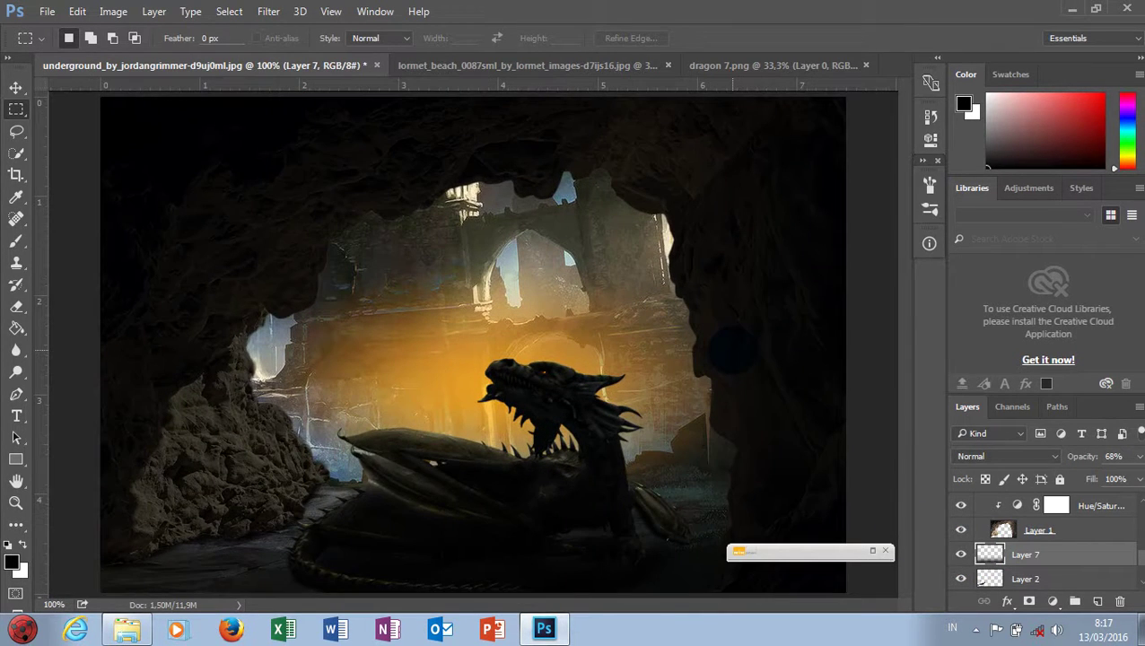
key(ctrl+plus)
scroll(1067, 542, down, 2)
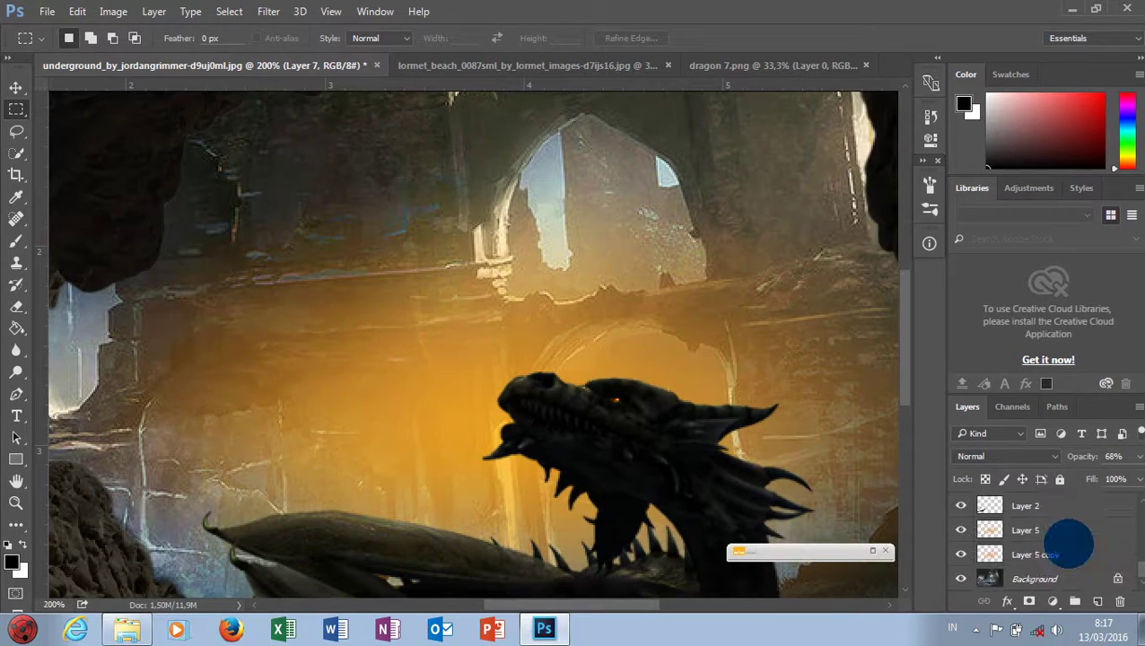
key(ctrl+minus)
key(ctrl+minus)
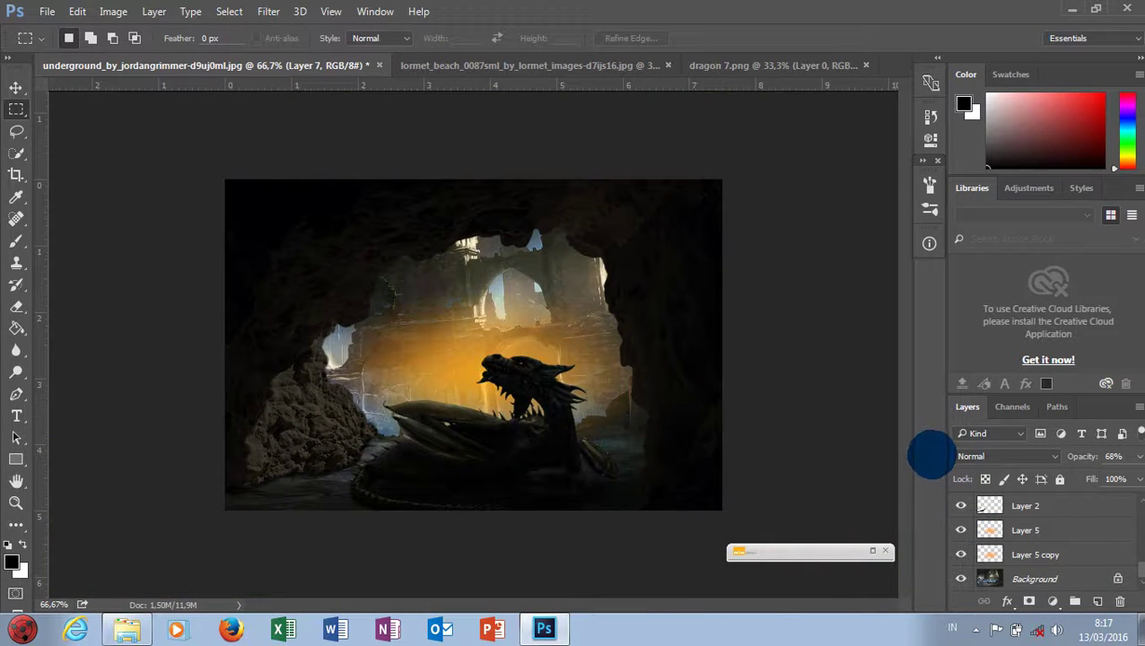
Step: Open furball100m4k.png from Manipulation > Fantasy > Bahan, then return to the cave document
click(50, 12)
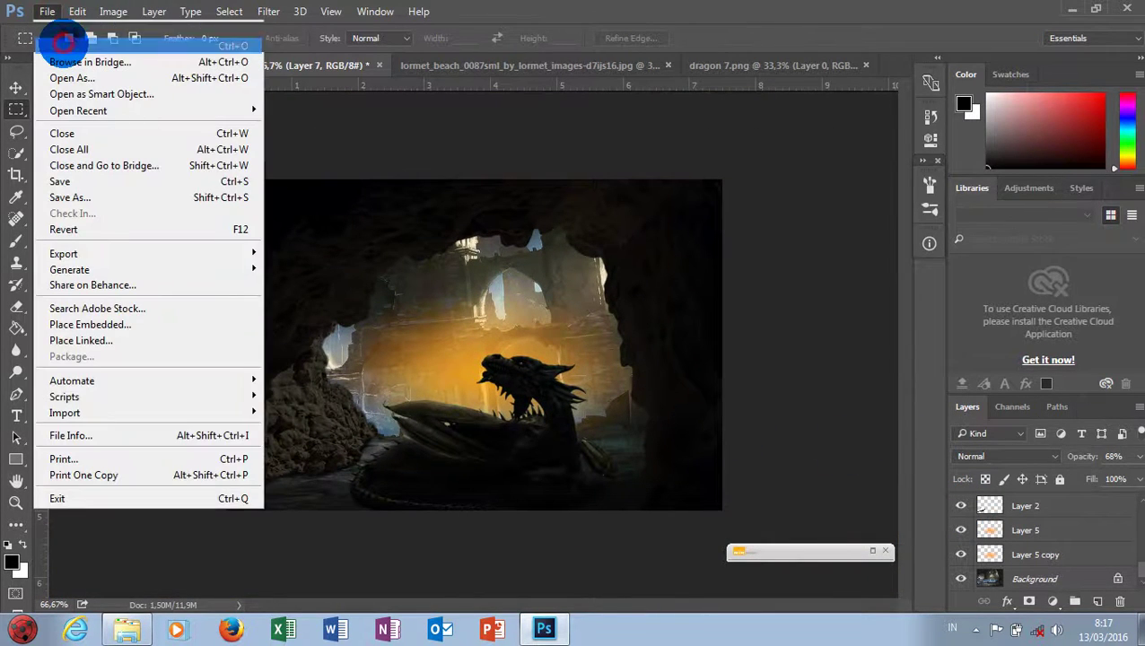
click(68, 37)
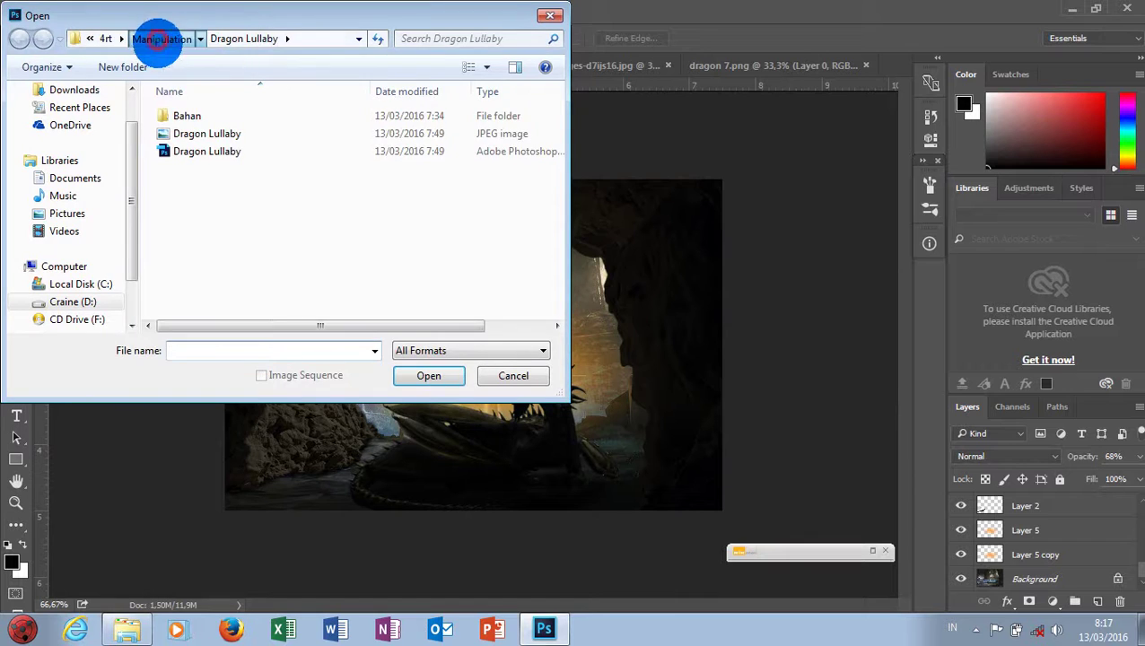
click(158, 42)
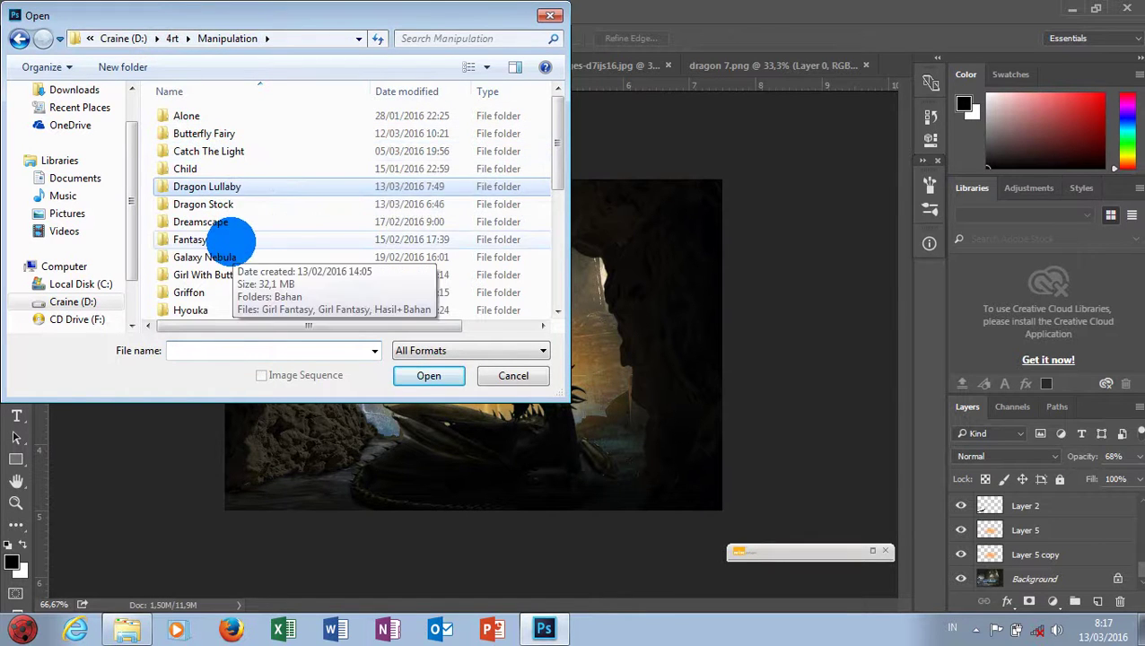
double_click(230, 240)
double_click(192, 128)
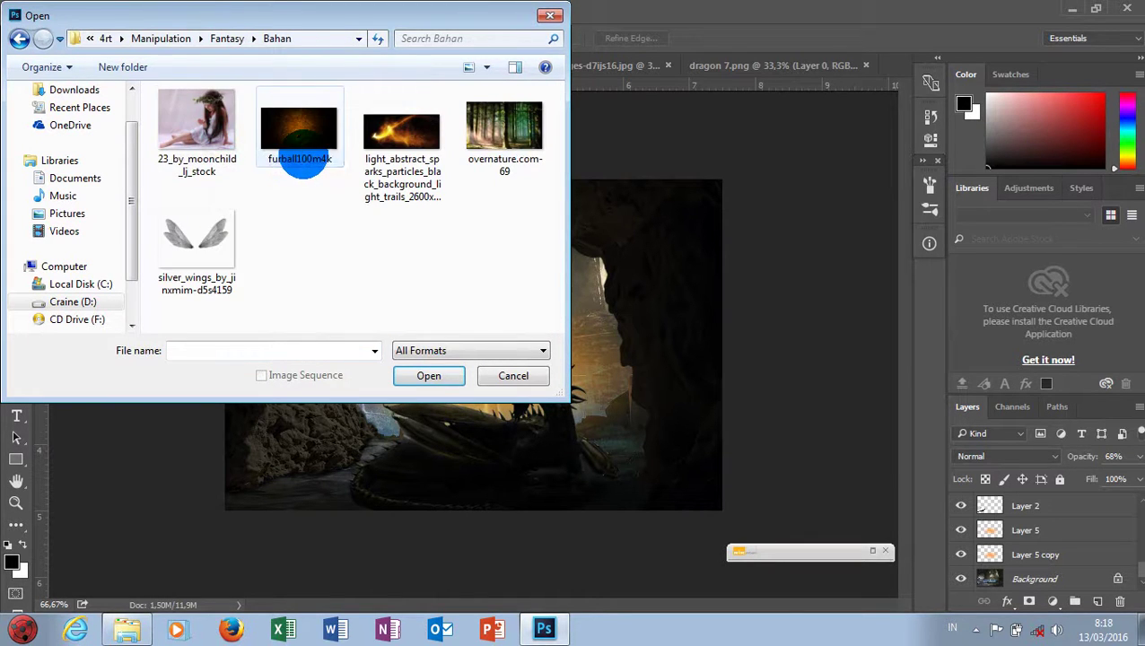
double_click(300, 158)
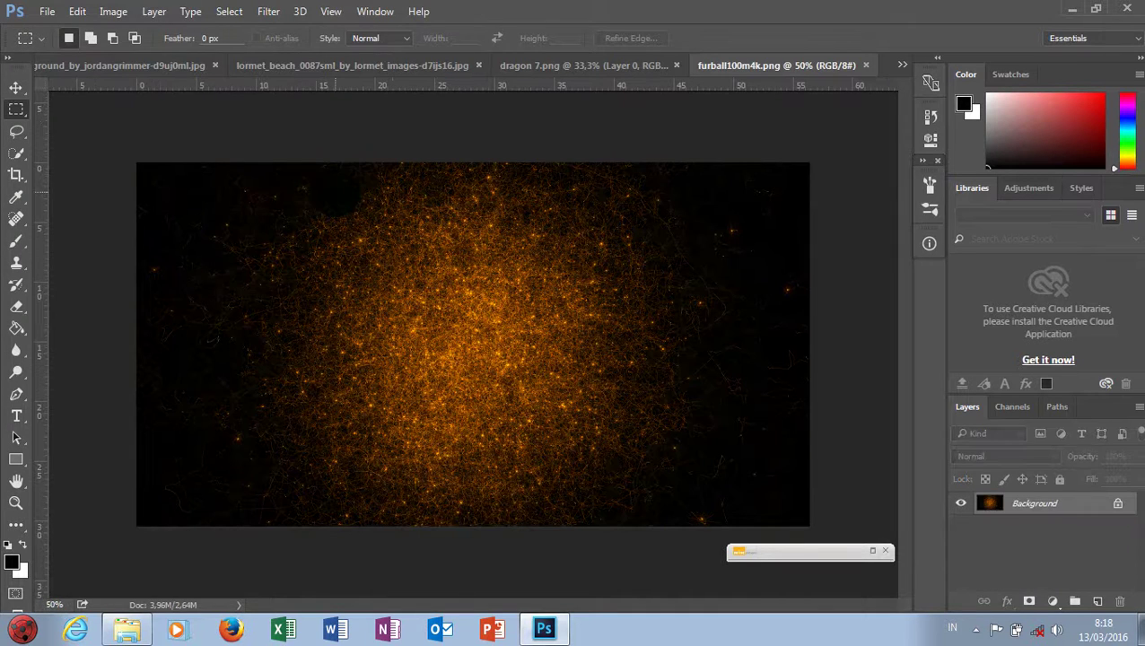
click(102, 67)
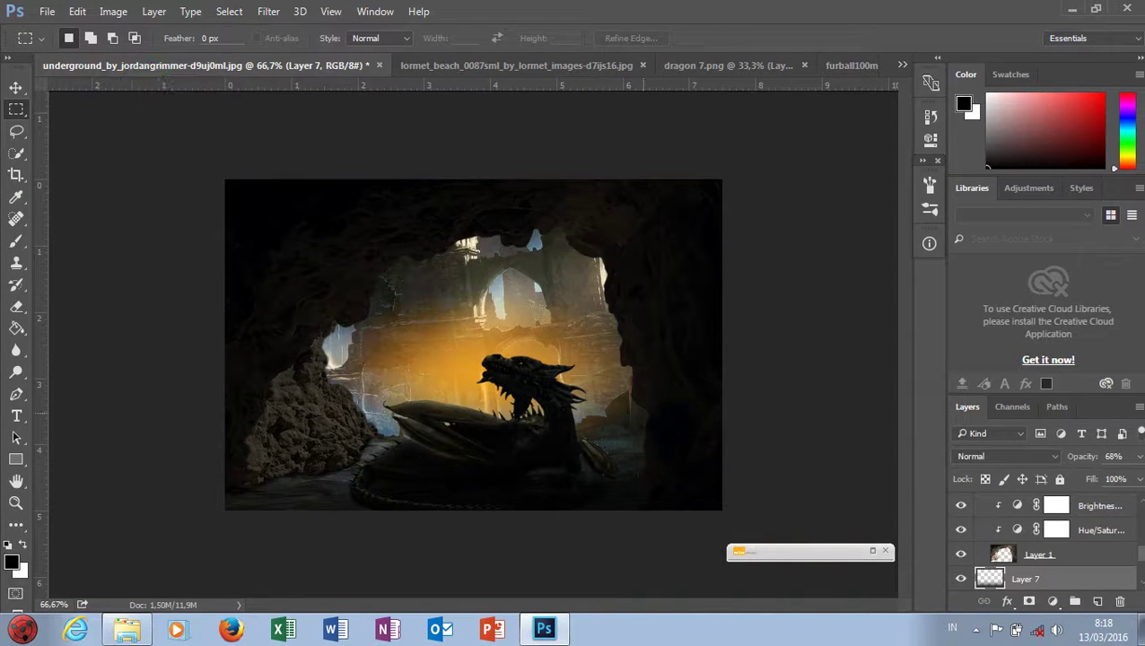
Step: Paste the particle texture as Layer 8 above Layer 5, blended in Screen mode
scroll(1078, 545, down, 5)
click(1040, 578)
key(ctrl+v)
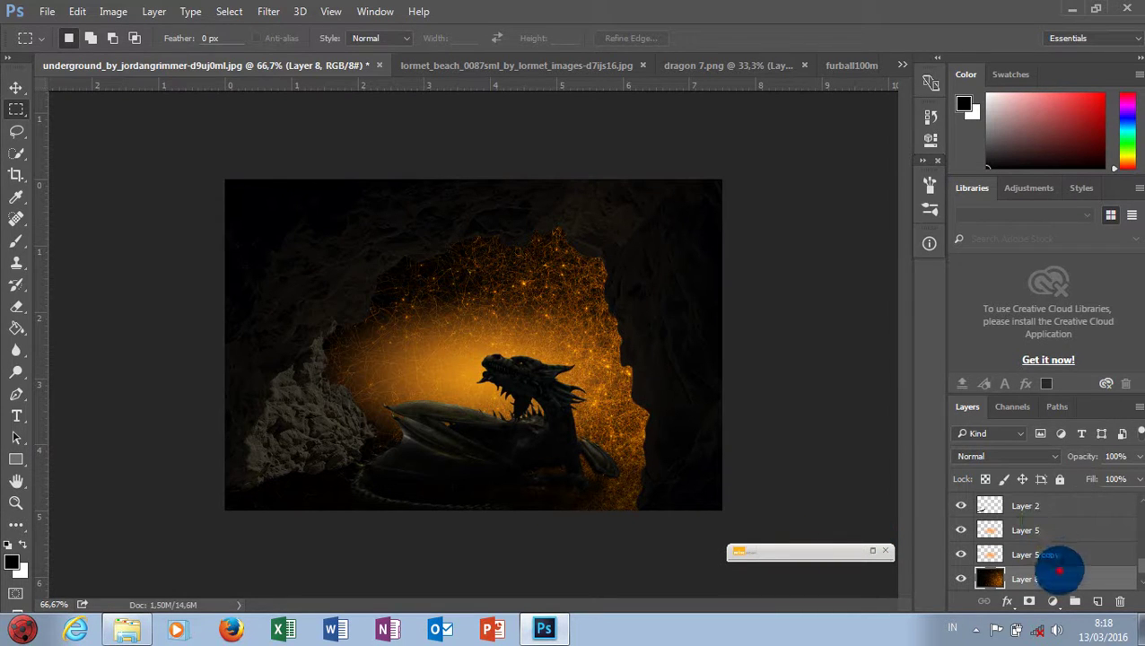
drag(1058, 570, 1046, 527)
click(1019, 456)
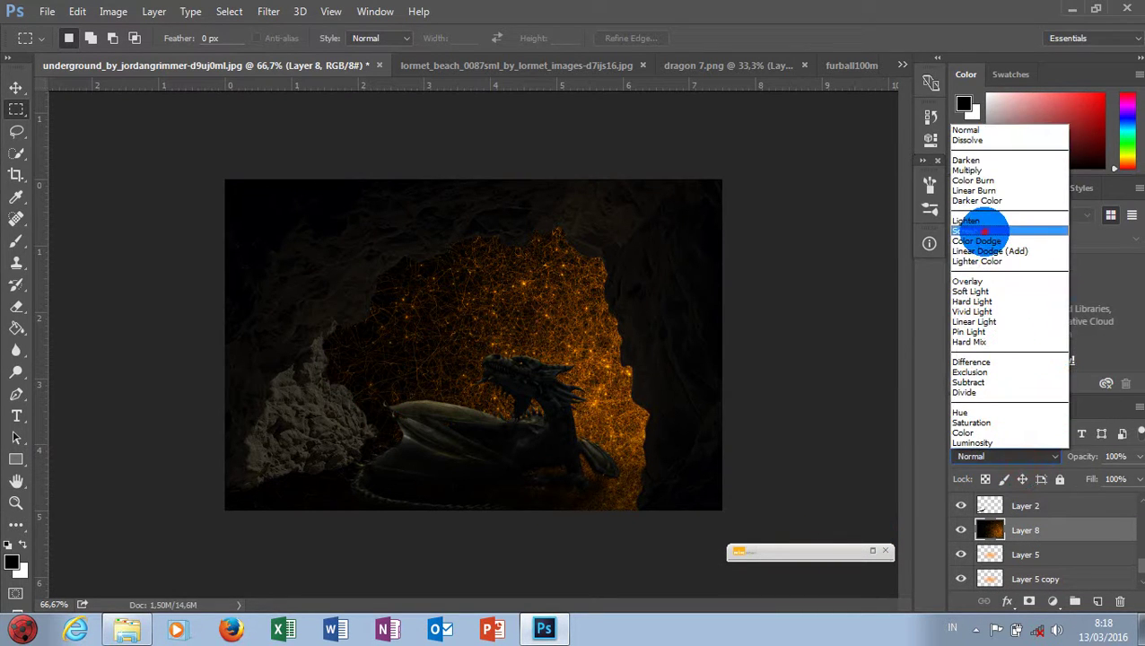
click(982, 231)
key(ctrl+minus)
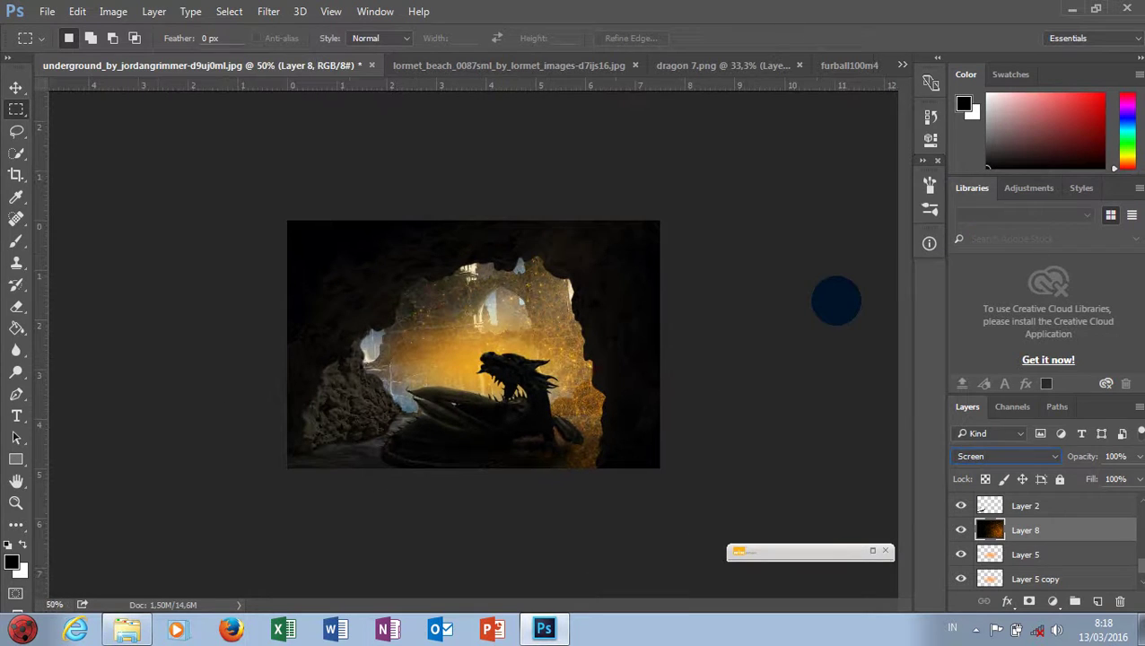
Step: Position the particle overlay over the cave opening and lower its opacity to 52%
mouse_move(825, 422)
mouse_down()
mouse_move(668, 305)
mouse_move(610, 331)
mouse_up()
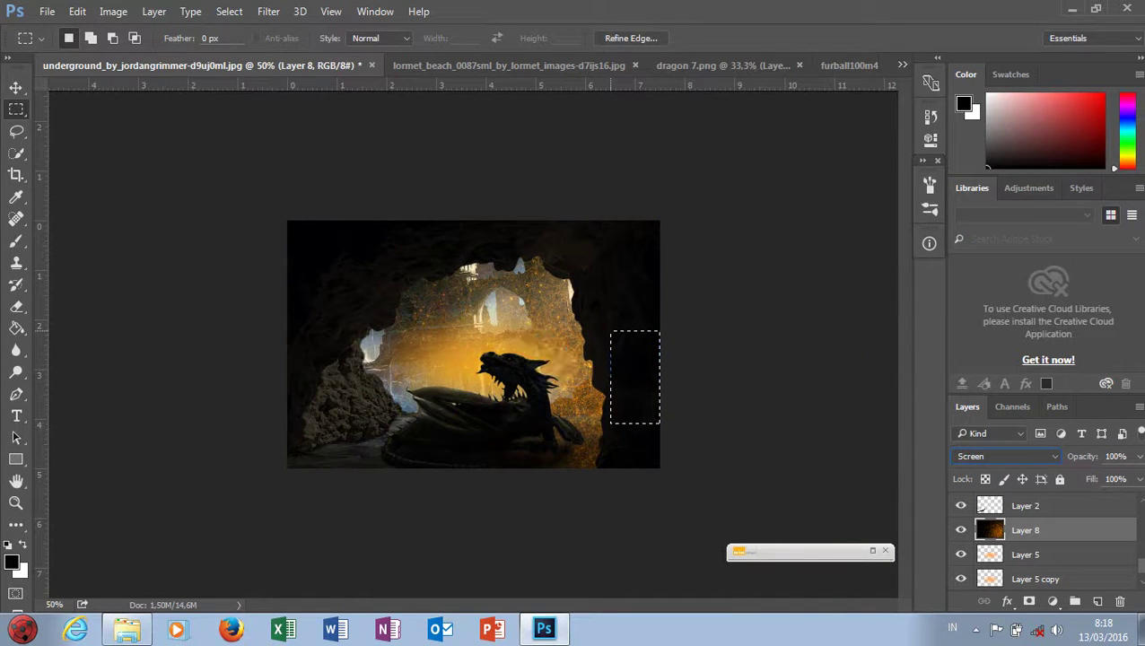
click(13, 86)
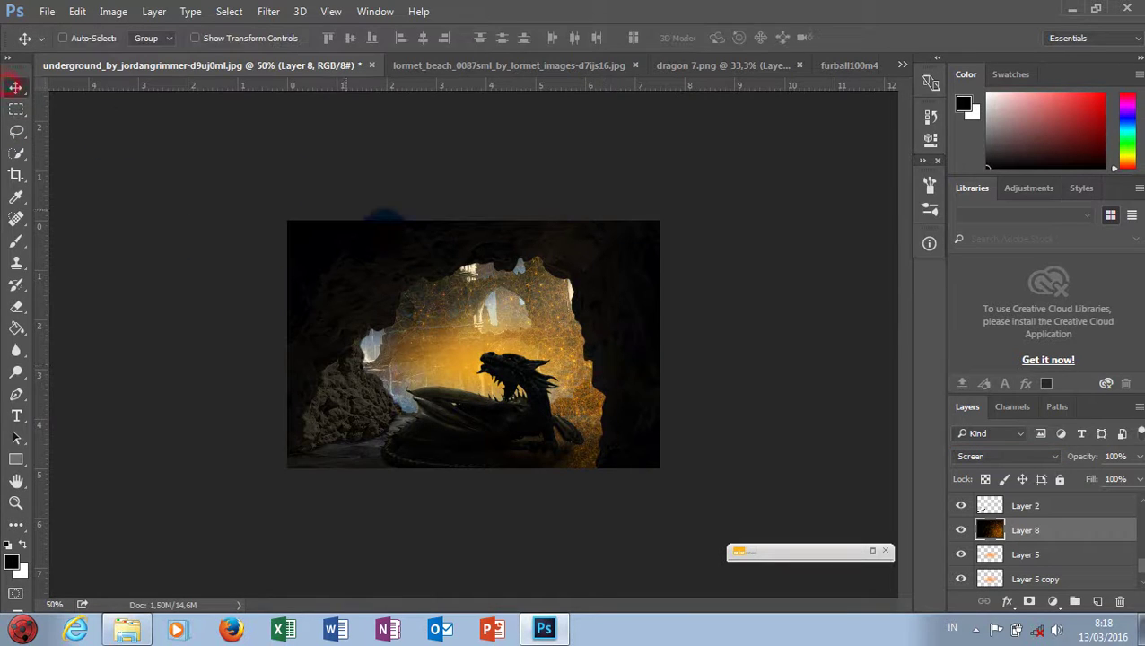
drag(453, 304, 287, 209)
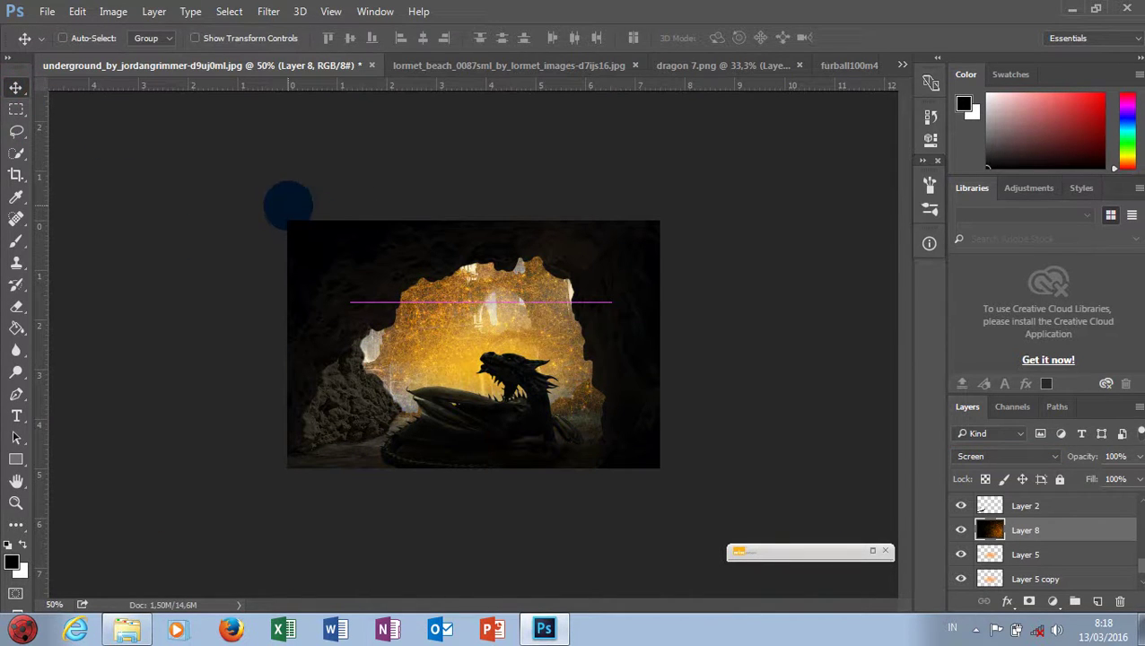
key(ctrl+t)
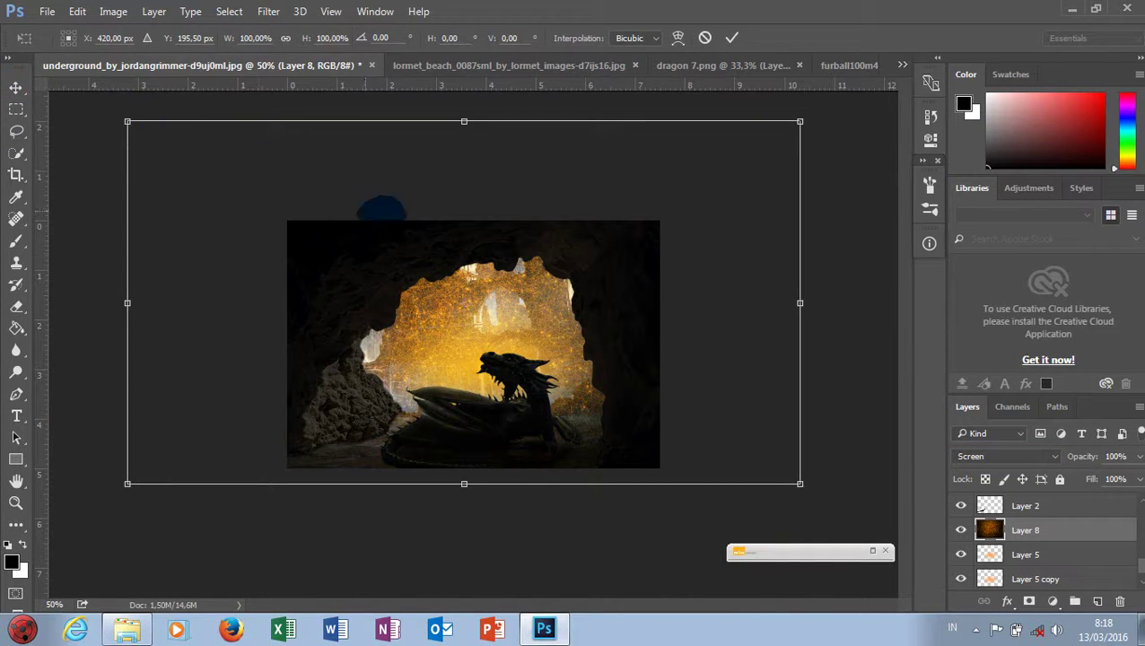
key(Return)
drag(659, 377, 664, 363)
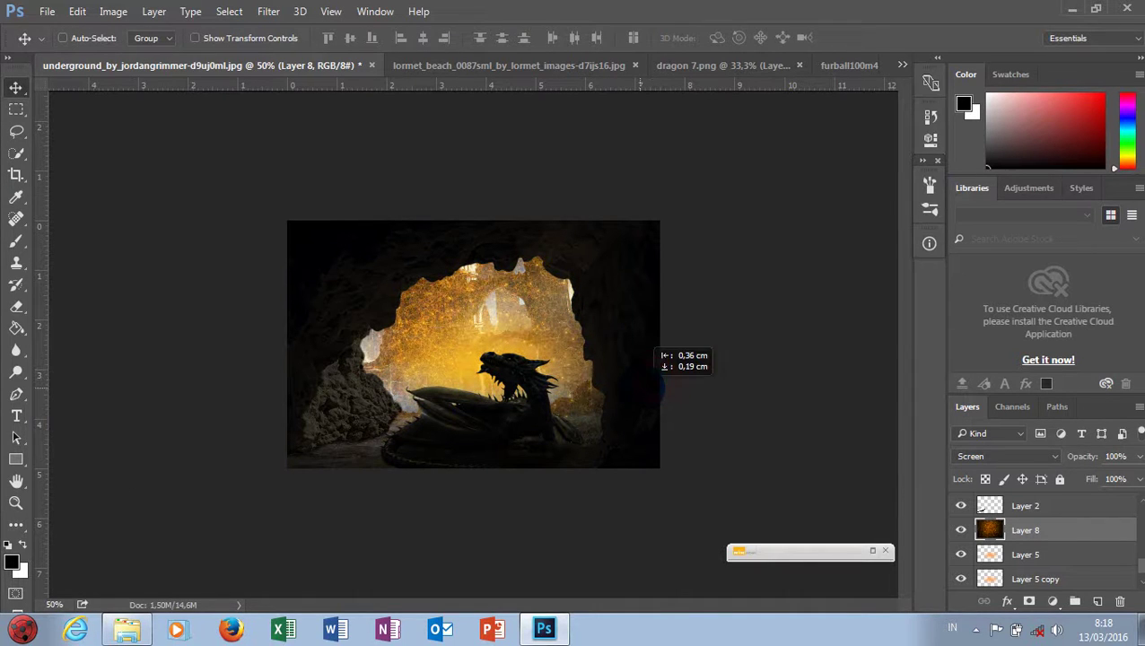
mouse_move(1092, 456)
mouse_down()
mouse_move(1079, 455)
mouse_move(1102, 456)
mouse_up()
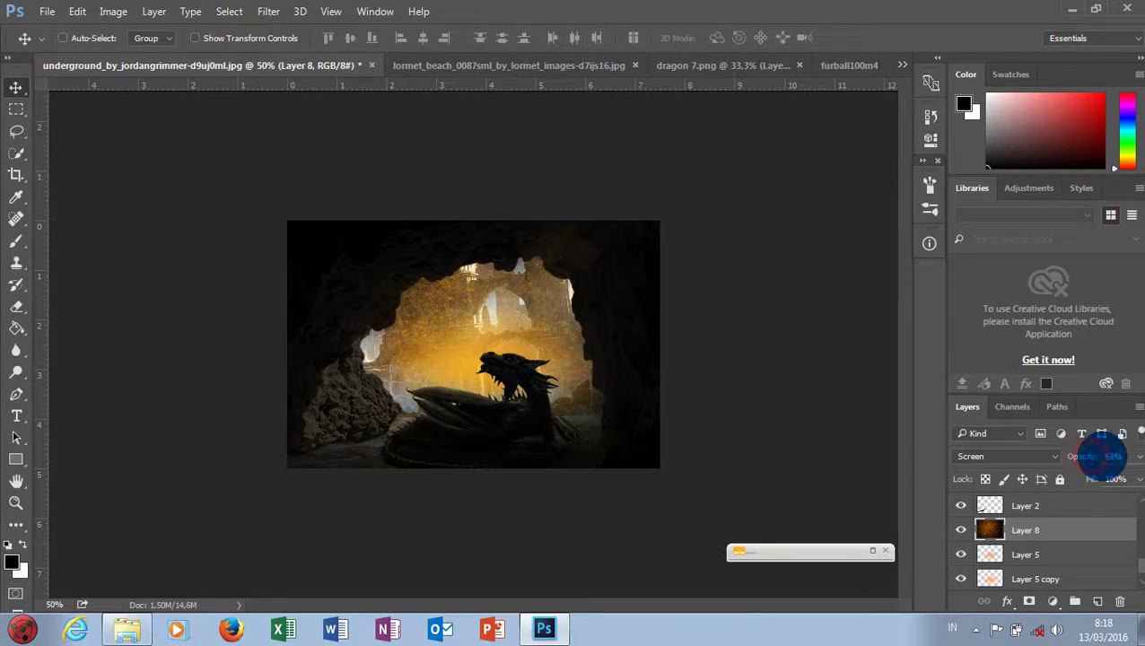
key(ctrl+plus)
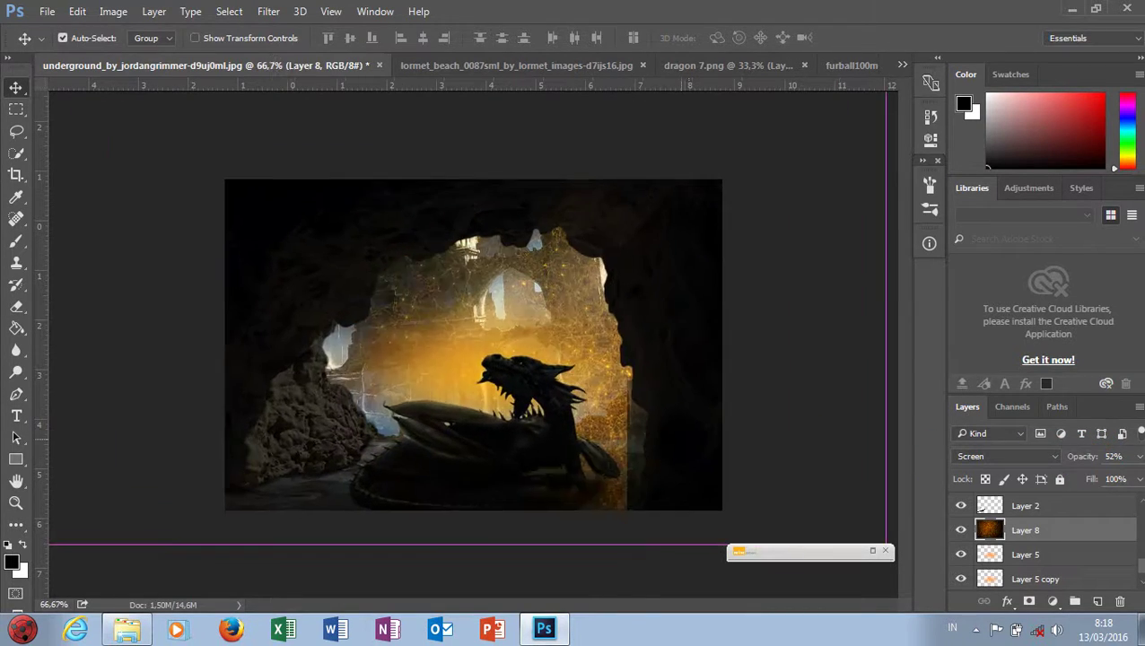
key(ctrl+plus)
key(ctrl+plus)
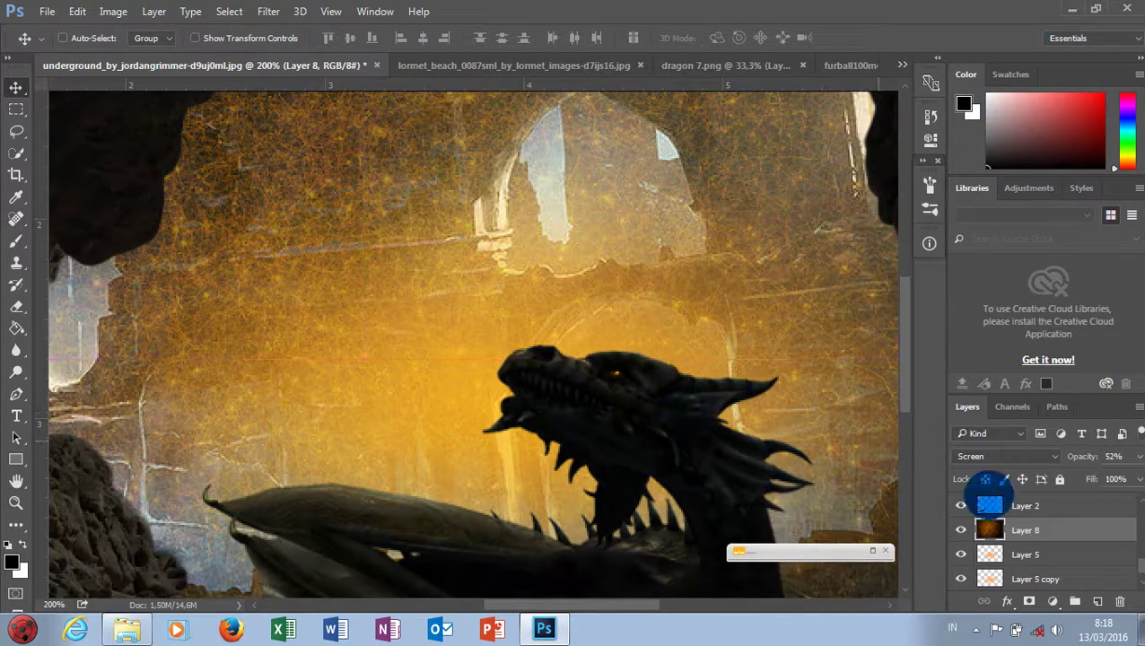
Step: Create a new clipped layer above the dragon for the rim light
scroll(1065, 504, up, 3)
scroll(1066, 504, up, 1)
scroll(1060, 505, up, 1)
scroll(1063, 508, up, 1)
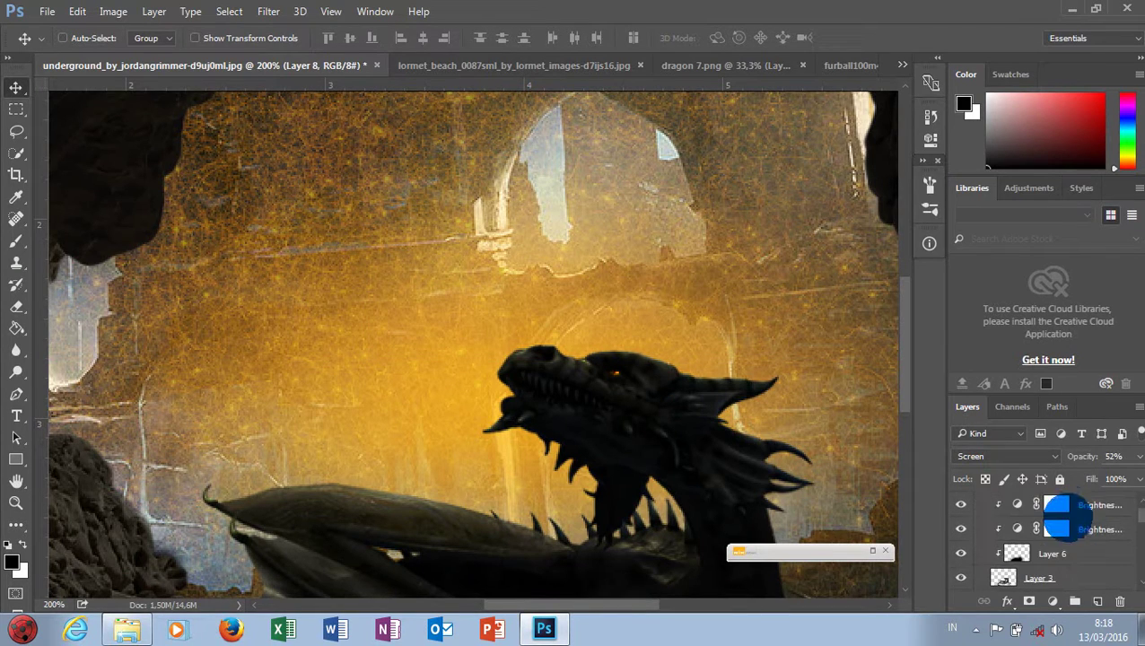
scroll(1058, 563, up, 1)
click(1059, 564)
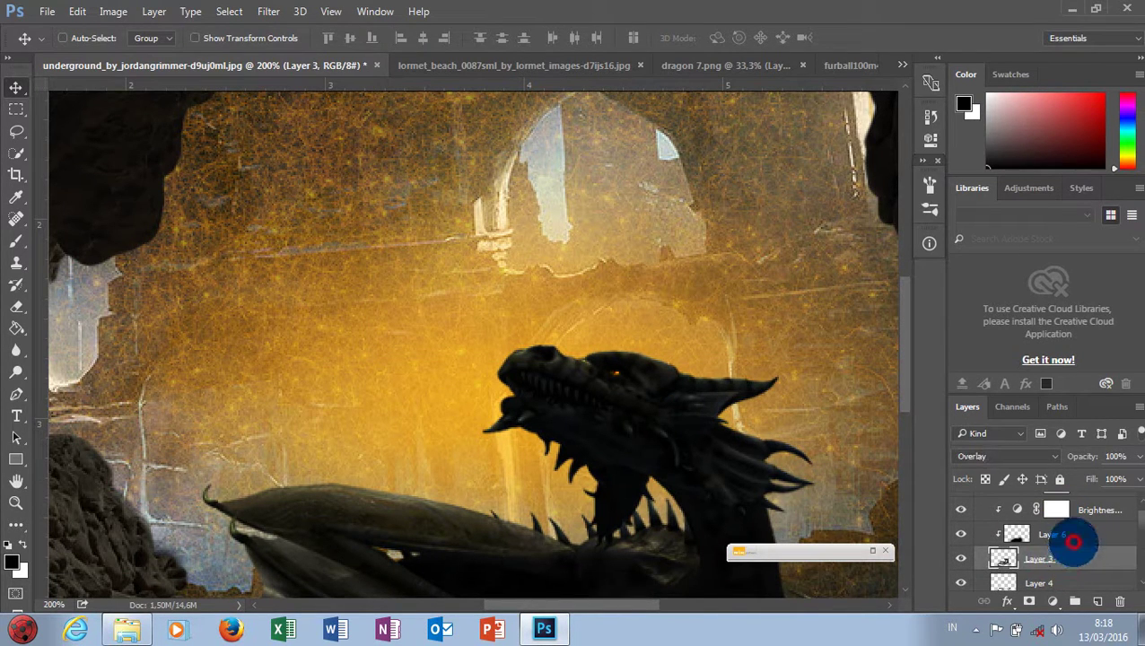
click(1072, 540)
click(1096, 601)
alt+click(1035, 546)
key(b)
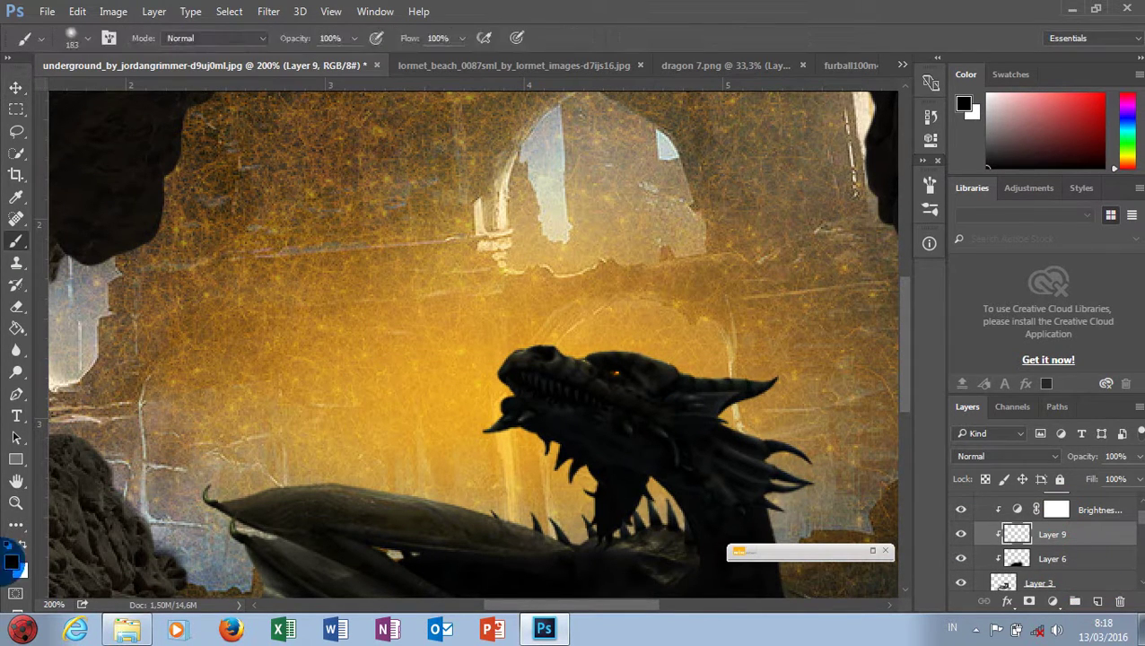
Step: Sample orange from the glowing background, move Layer 9 into the Dragon group, use a 29 px brush
click(11, 561)
click(424, 357)
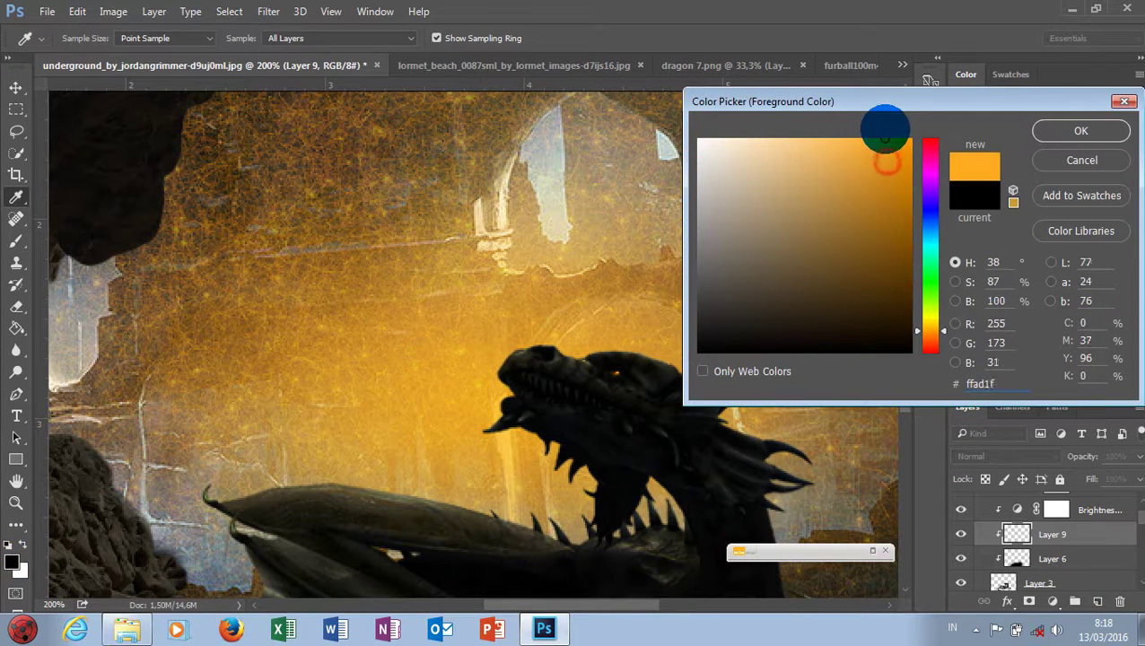
click(1057, 132)
click(557, 323)
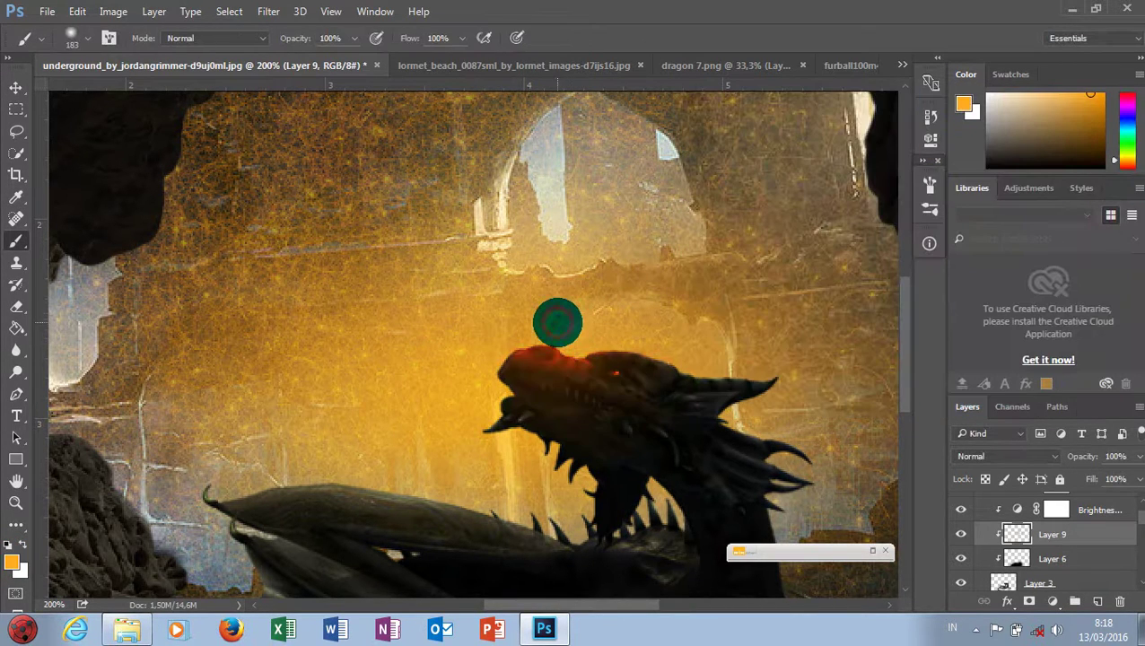
key(ctrl+z)
mouse_move(1040, 508)
mouse_down()
mouse_move(1063, 530)
mouse_move(1040, 513)
mouse_up()
click(534, 354)
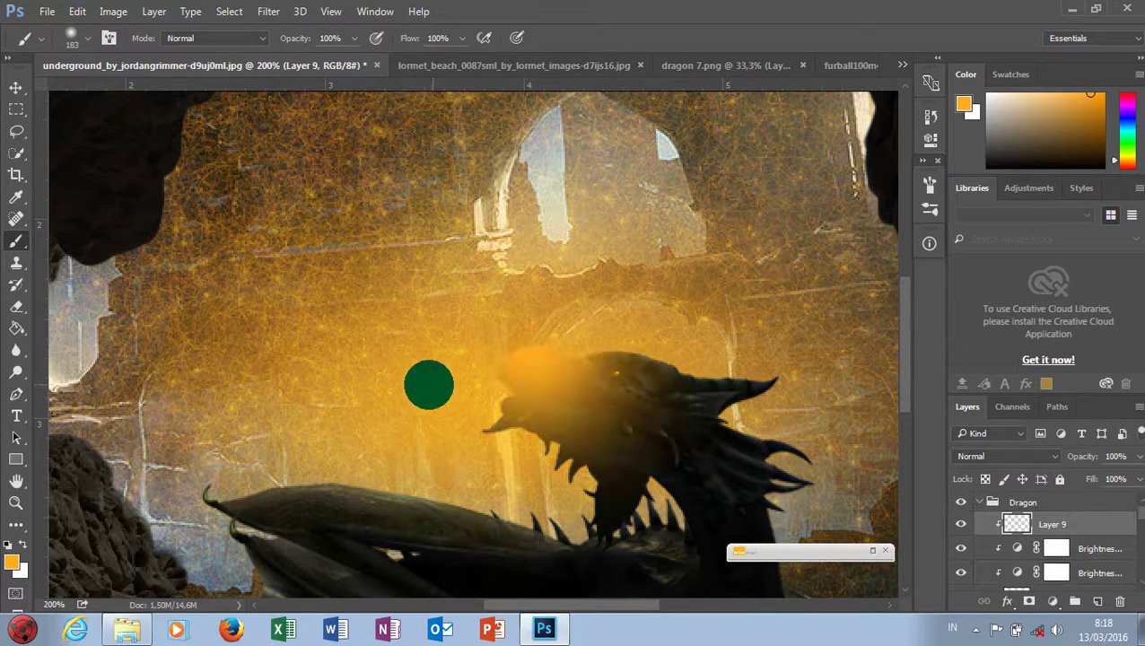
key(ctrl+z)
click(77, 36)
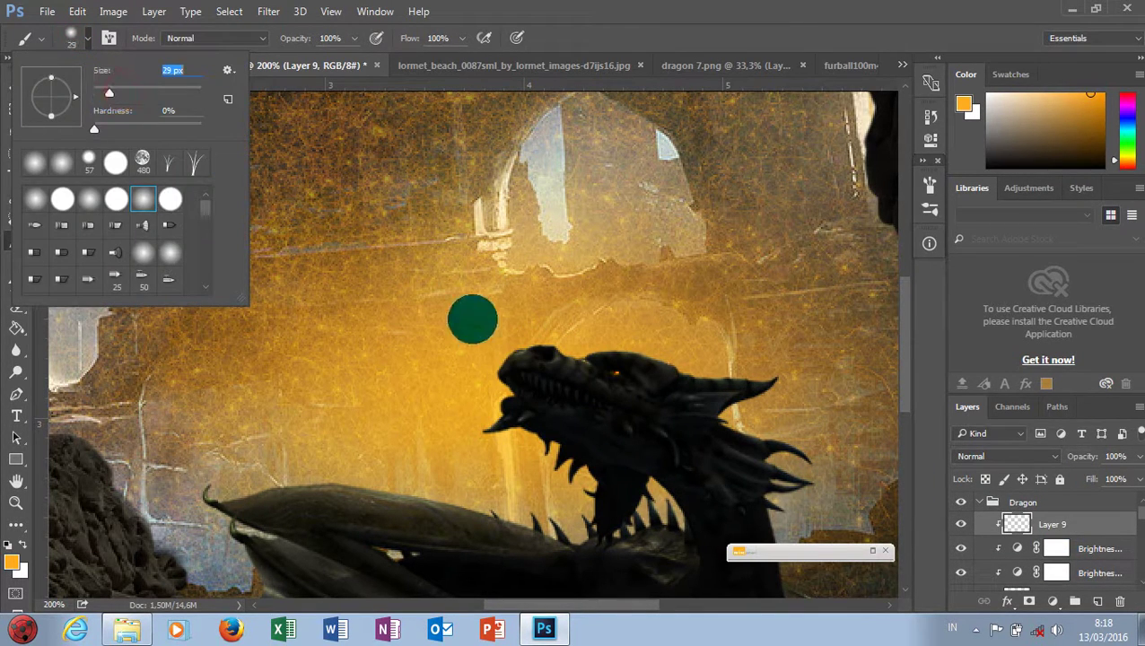
key(Return)
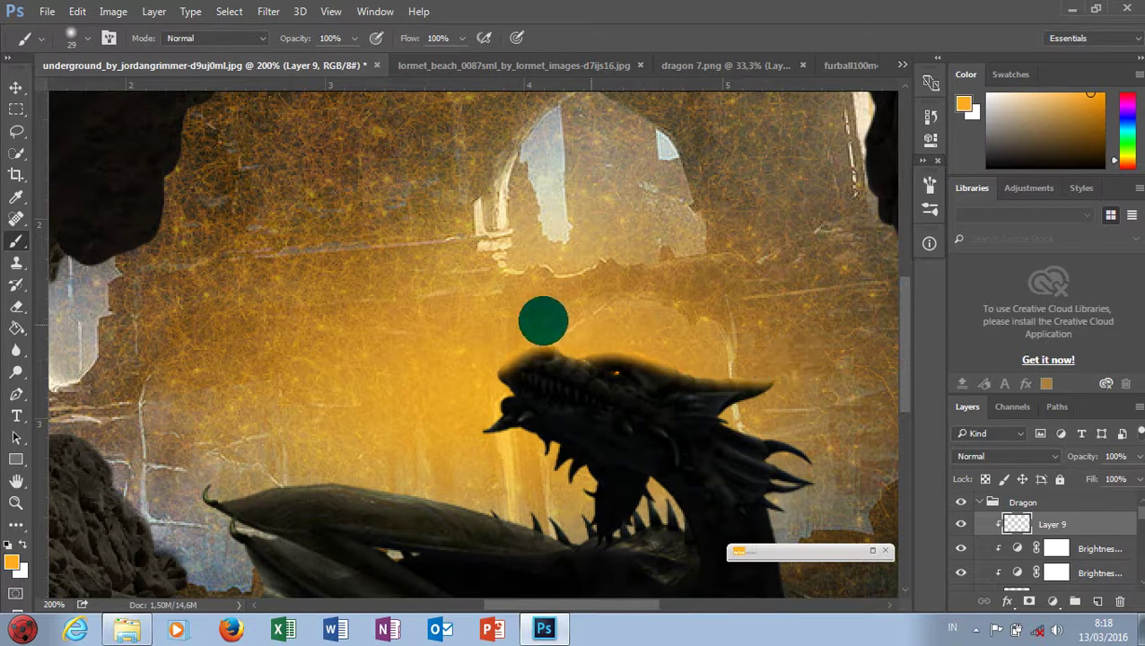
Step: Paint orange rim glow along the dragon's back, near the rock and lower-left edge
scroll(401, 395, down, 2)
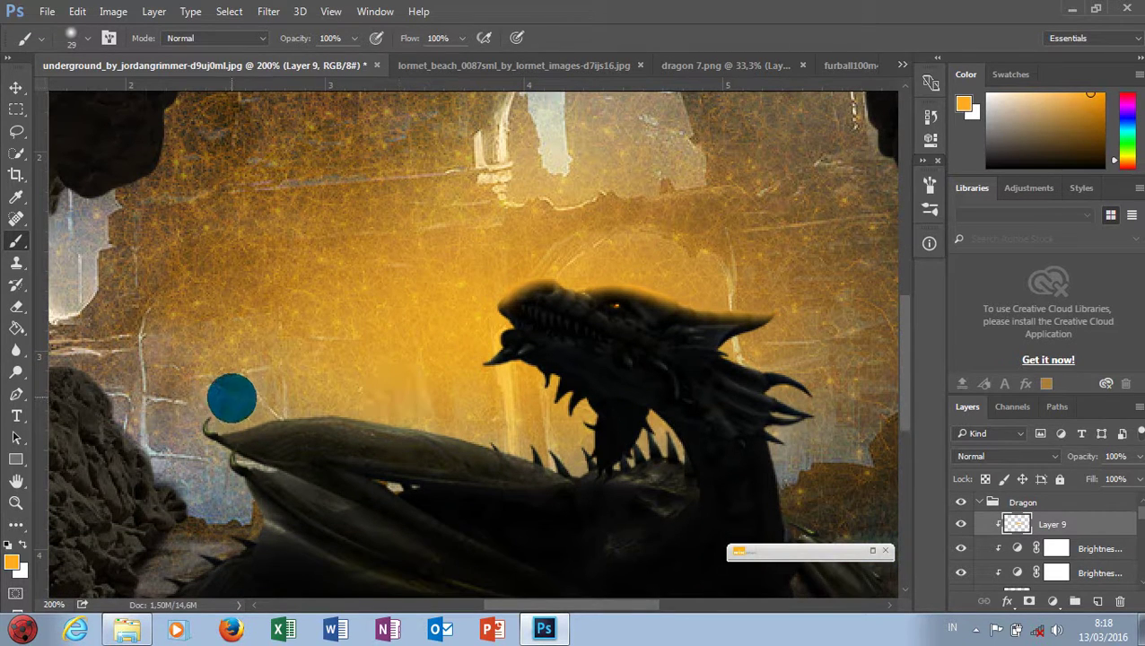
drag(217, 408, 448, 422)
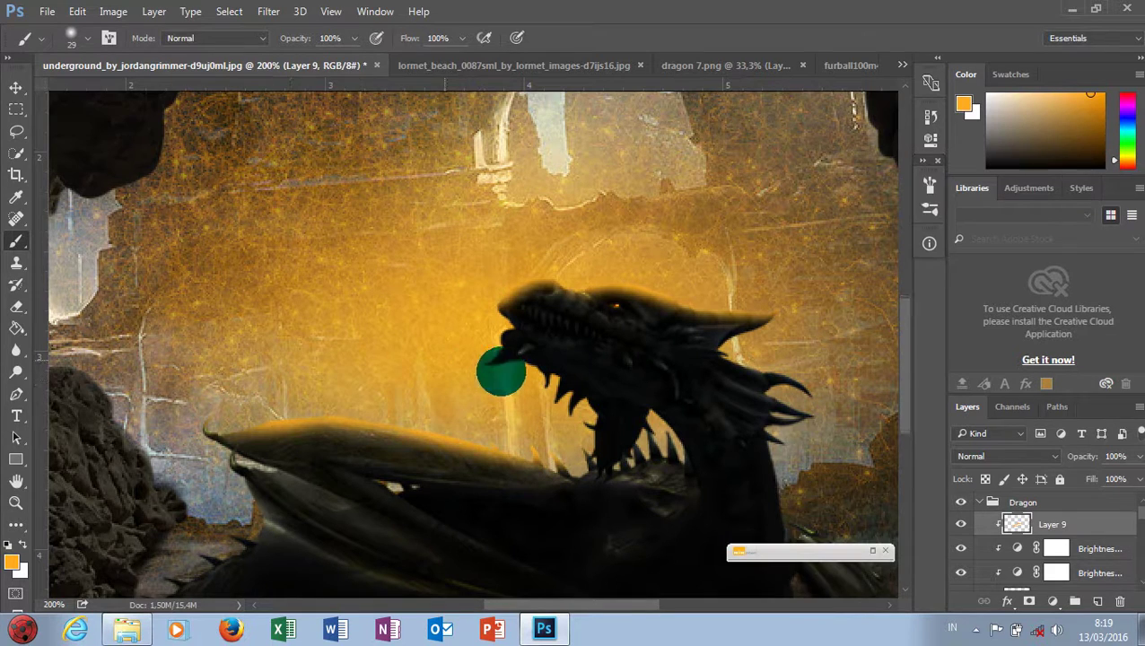
scroll(498, 370, down, 2)
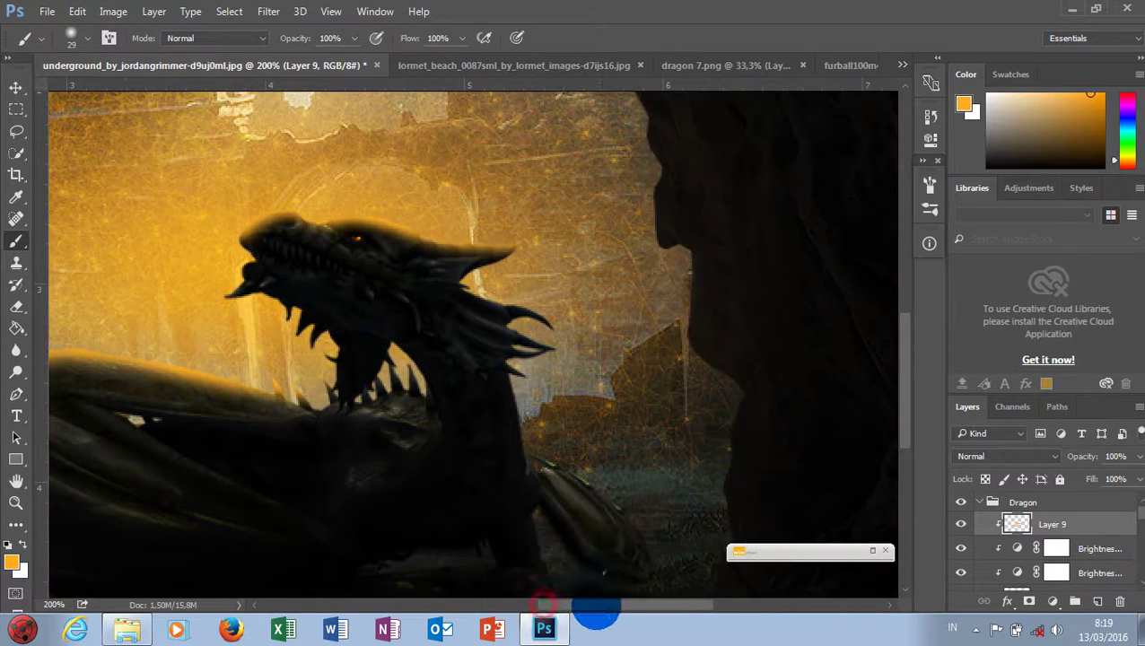
drag(528, 605, 592, 604)
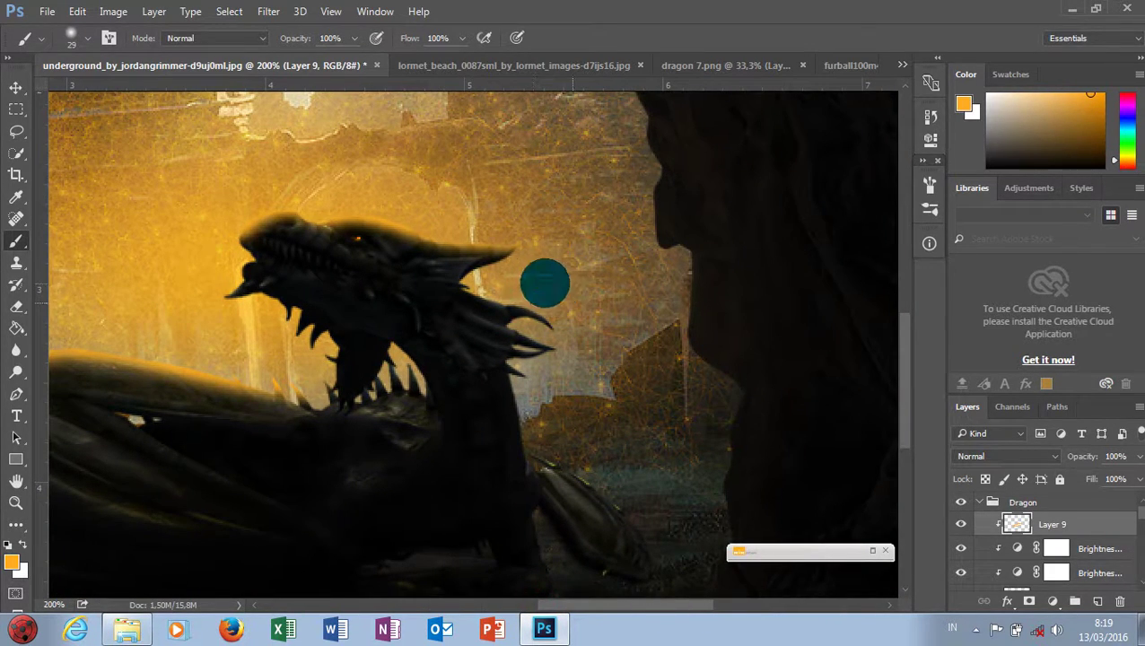
scroll(557, 365, down, 1)
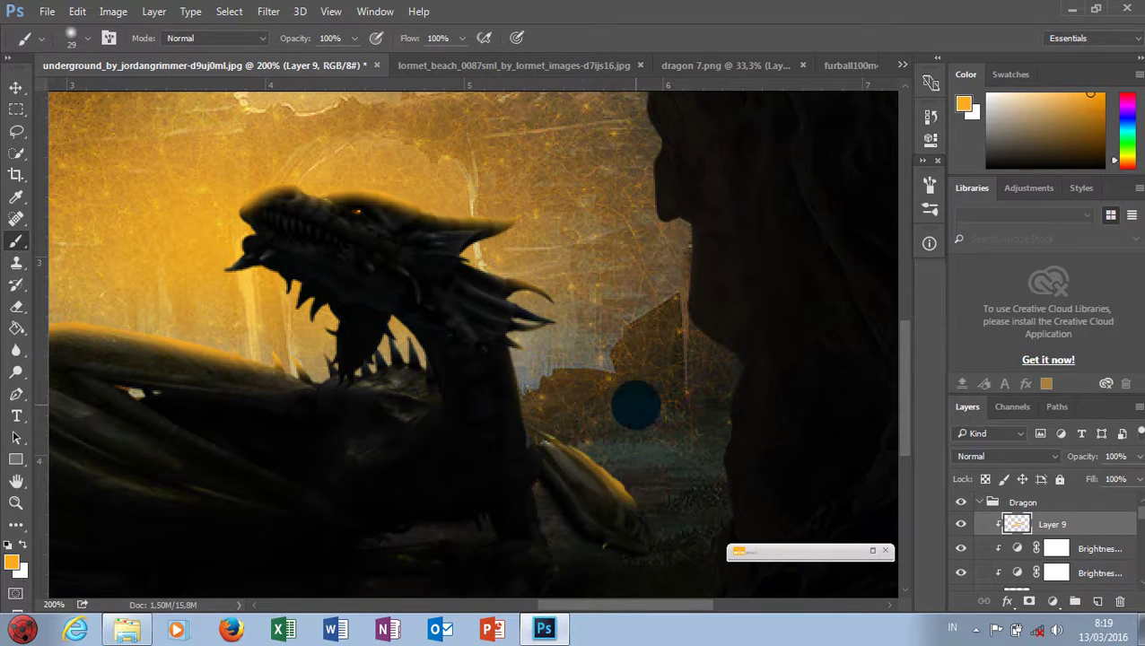
scroll(633, 402, down, 1)
drag(538, 329, 562, 385)
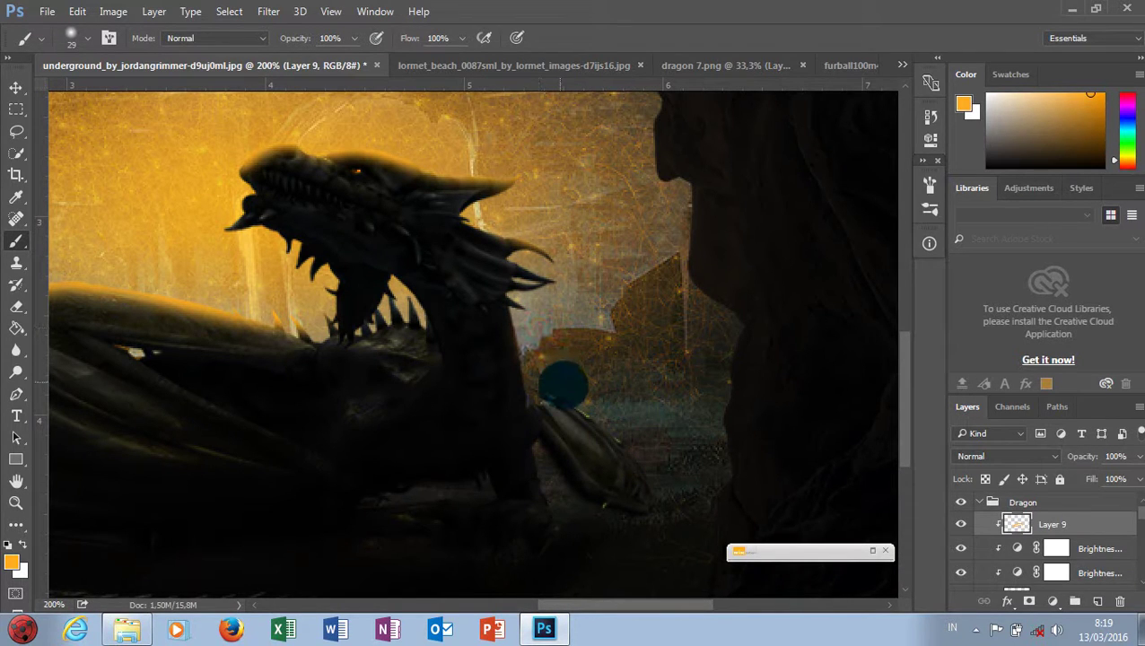
drag(536, 328, 549, 353)
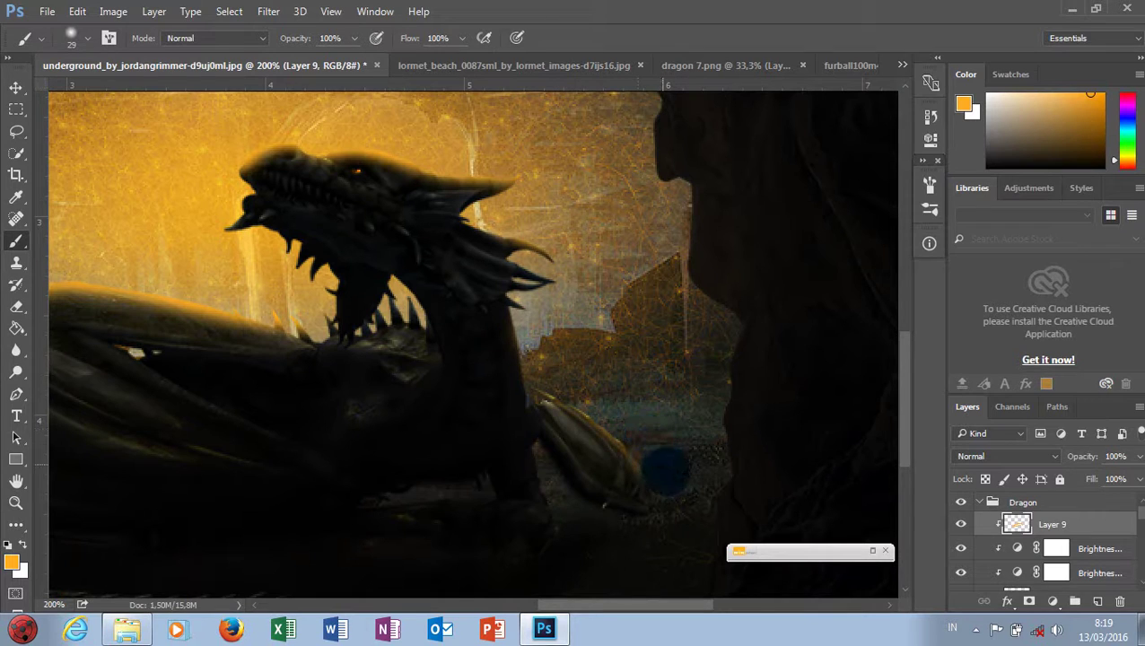
drag(729, 611, 524, 608)
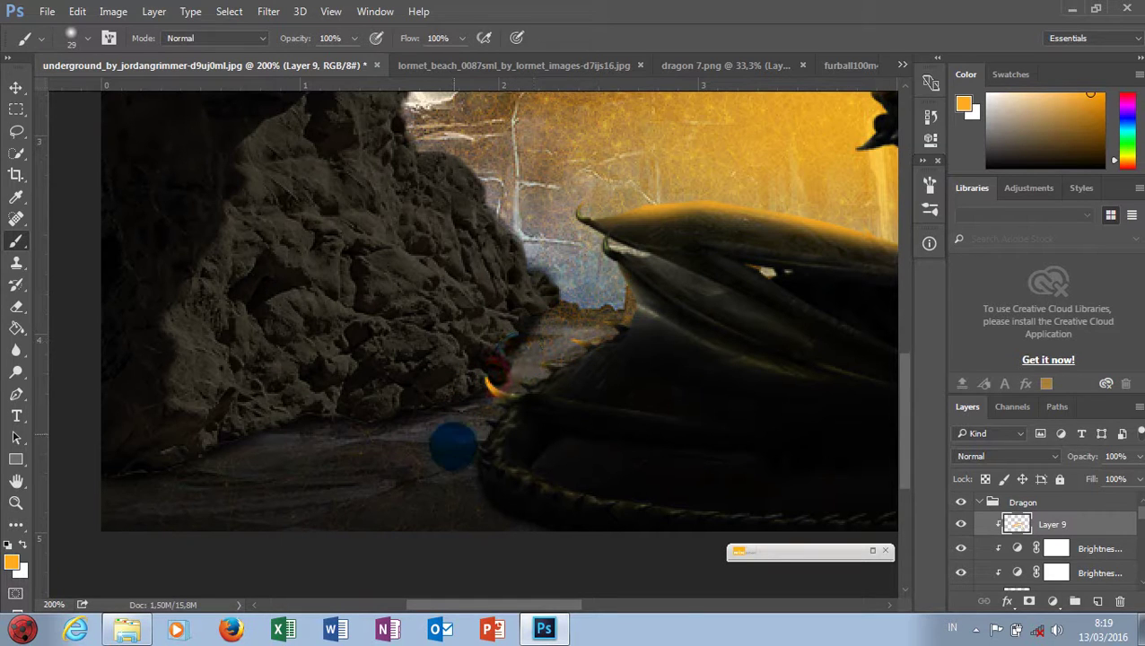
drag(480, 453, 490, 415)
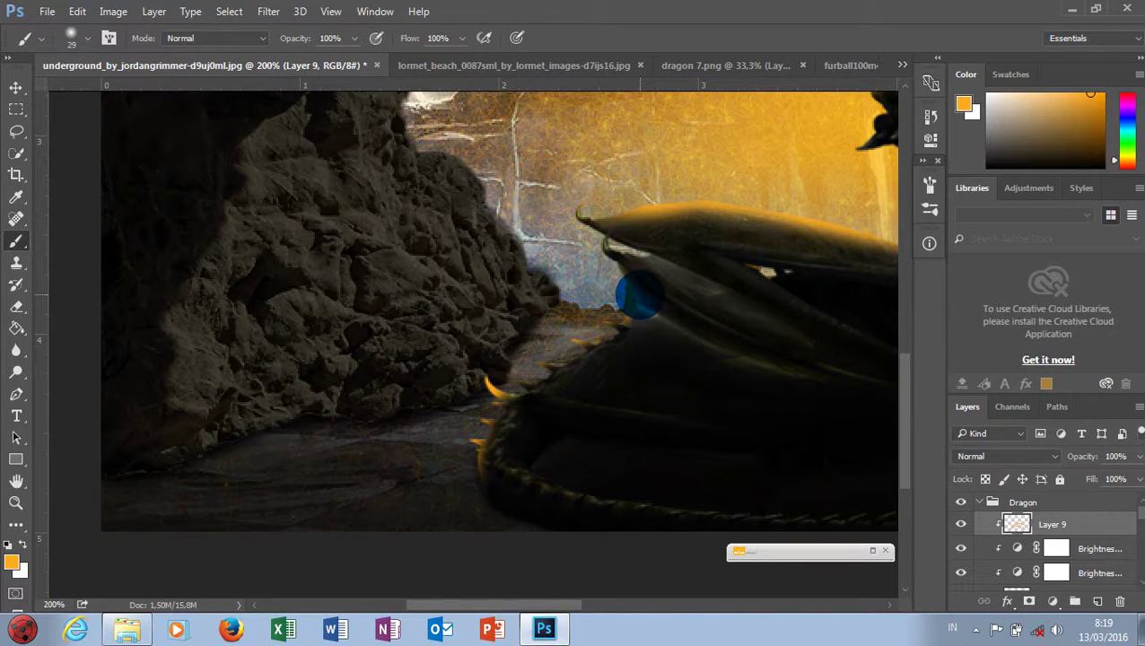
key(ctrl+minus)
key(ctrl+minus)
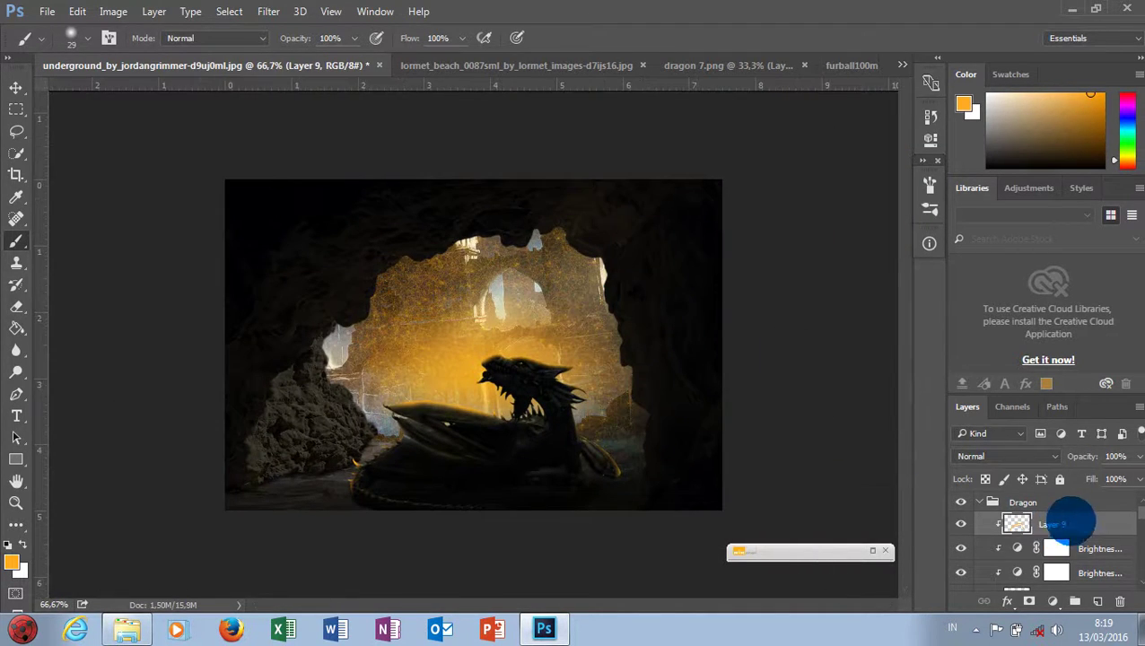
Step: Duplicate Layer 9 and set Layer 9 copy to Soft Light blending
drag(1063, 524, 1097, 600)
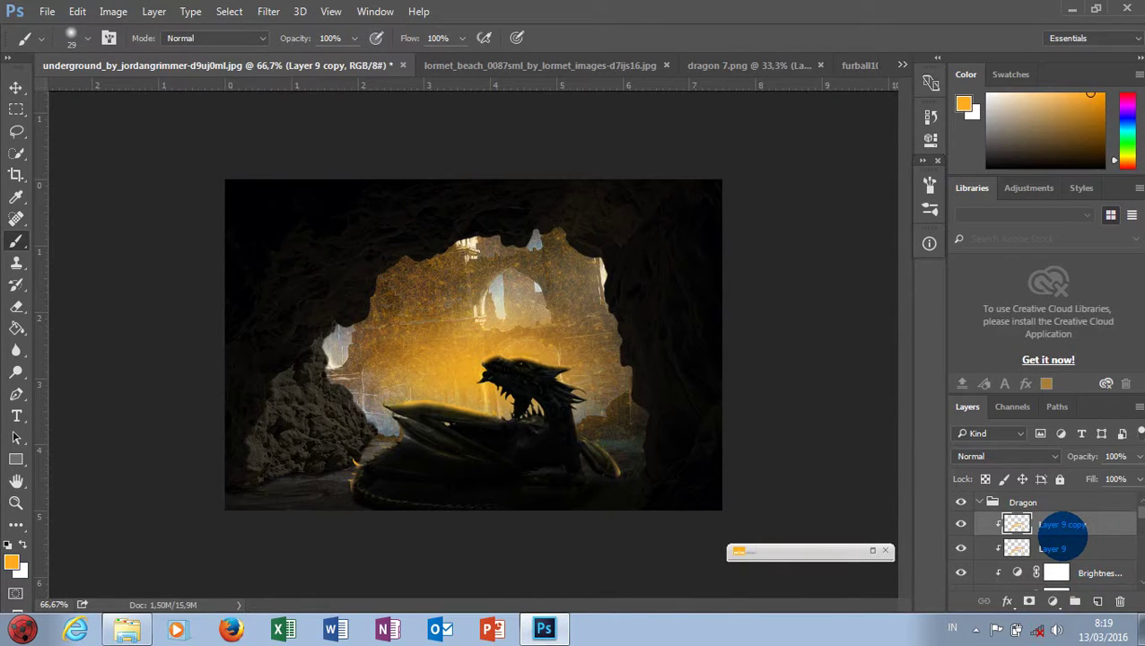
click(1004, 456)
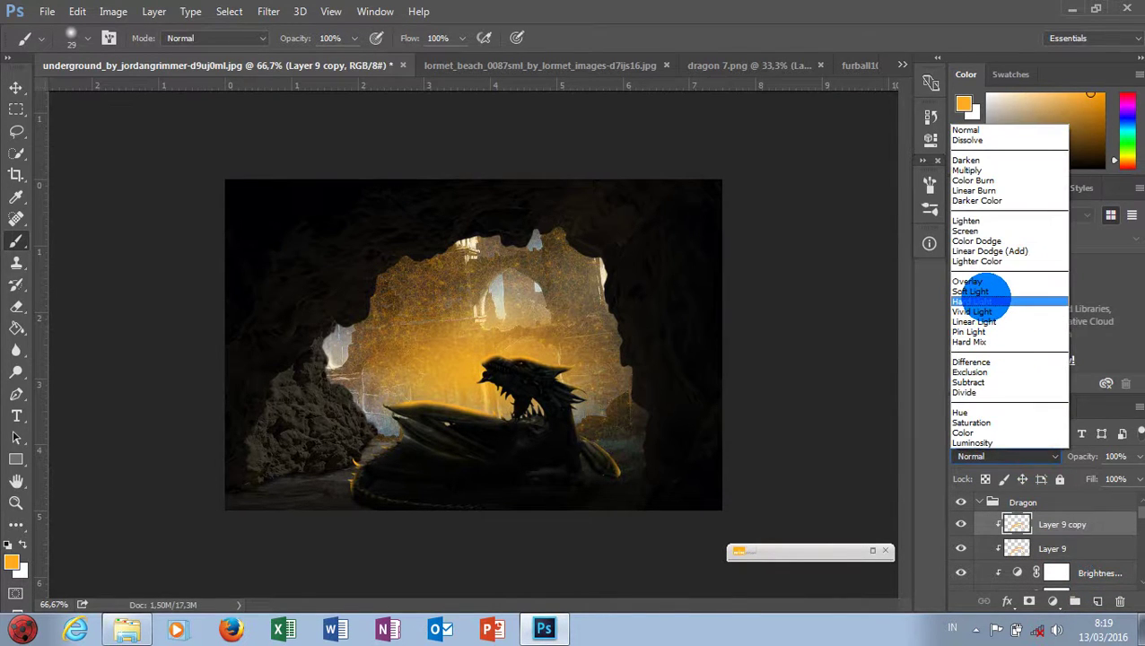
click(984, 291)
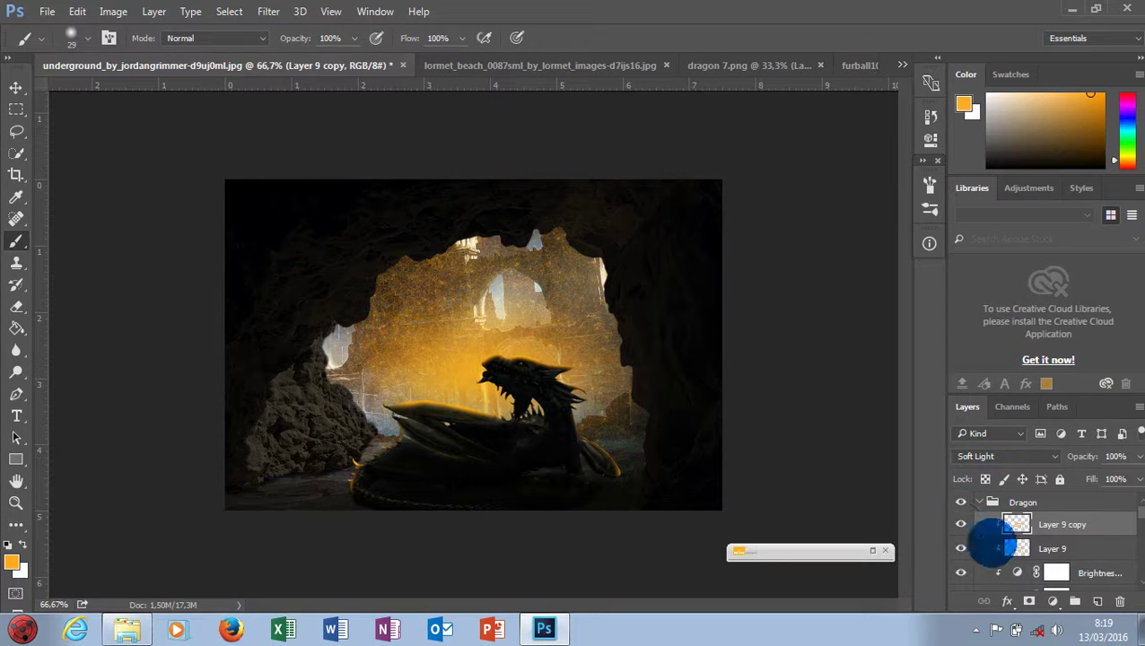
click(1060, 571)
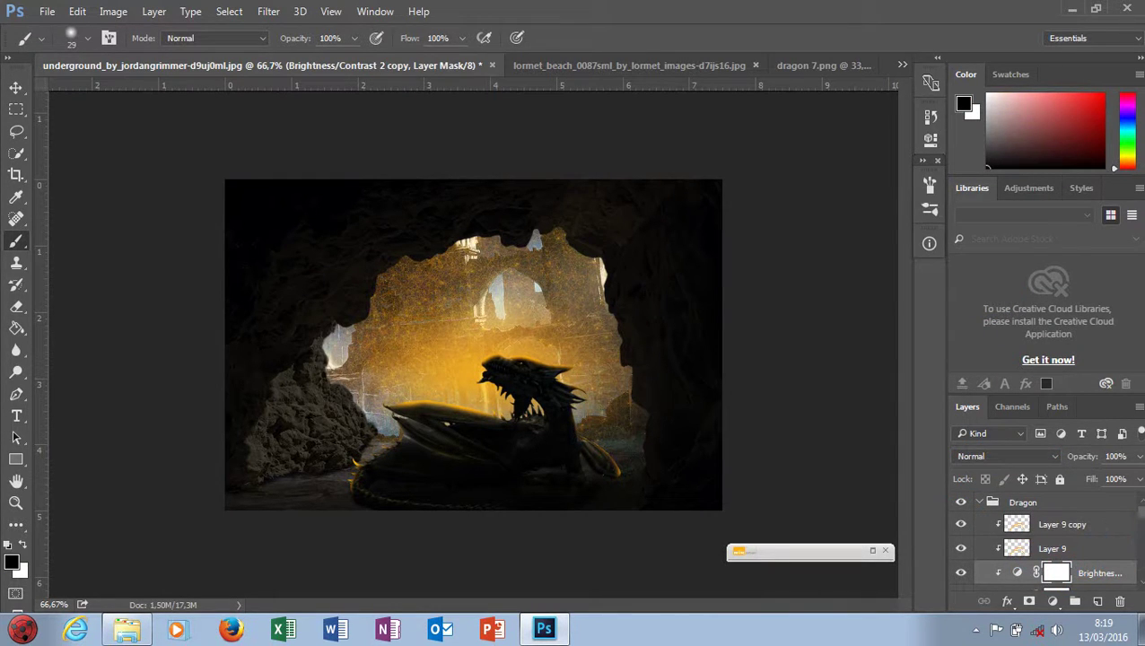
drag(1135, 507, 1141, 509)
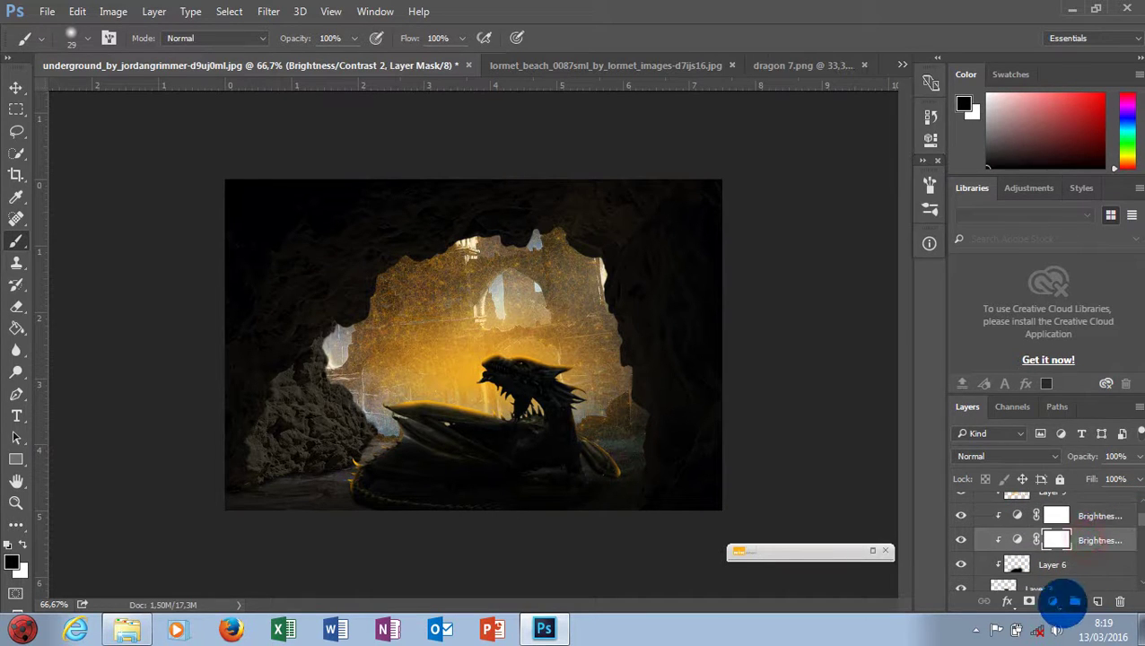
Step: Add a Color Balance adjustment pushing midtones toward yellow, Yellow/Blue around -10
click(1052, 601)
click(1043, 414)
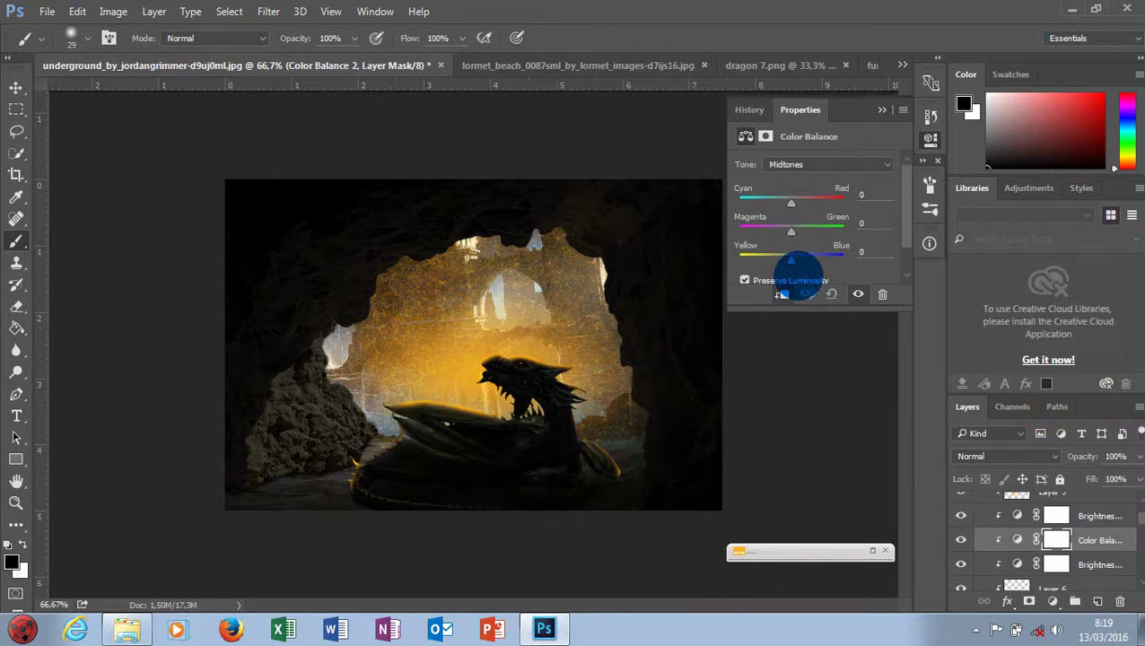
mouse_move(793, 259)
mouse_down()
mouse_move(751, 258)
mouse_move(789, 261)
mouse_up()
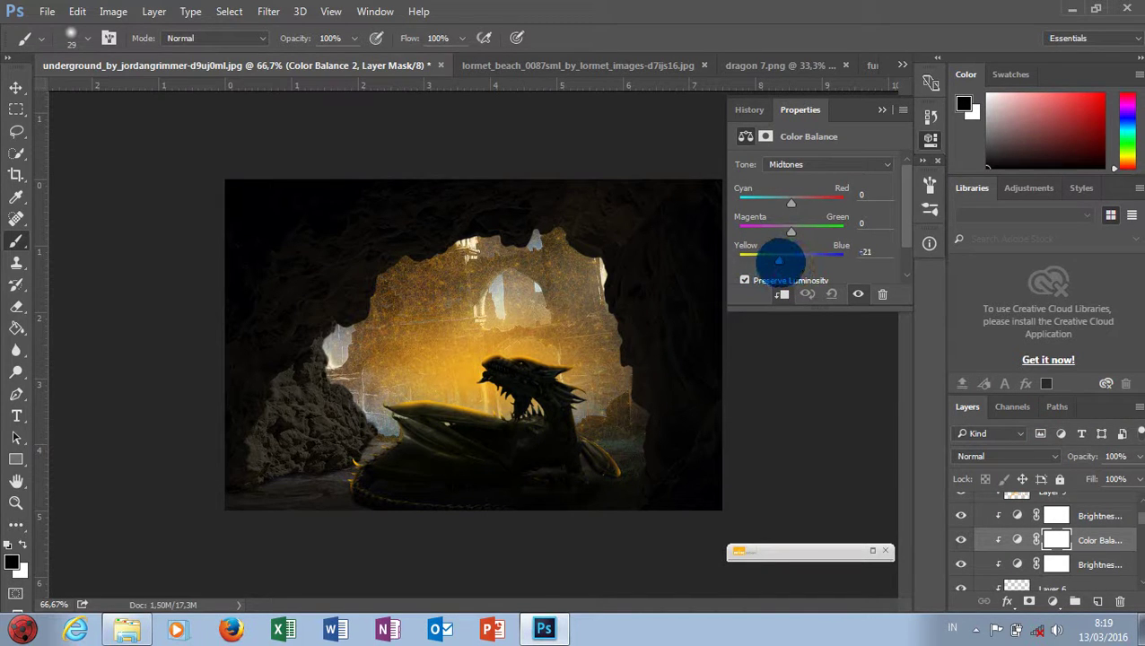
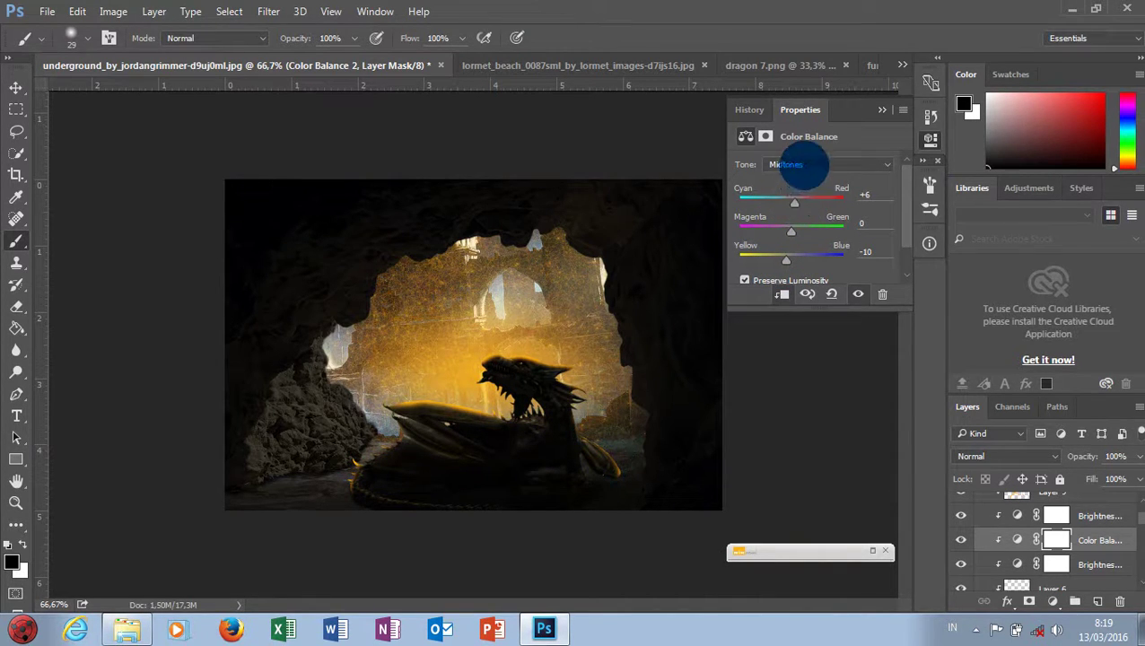
Step: Shift Color Balance Yellow/Blue to -2 in Shadows and -32 in Highlights, then close Properties
click(798, 164)
click(788, 261)
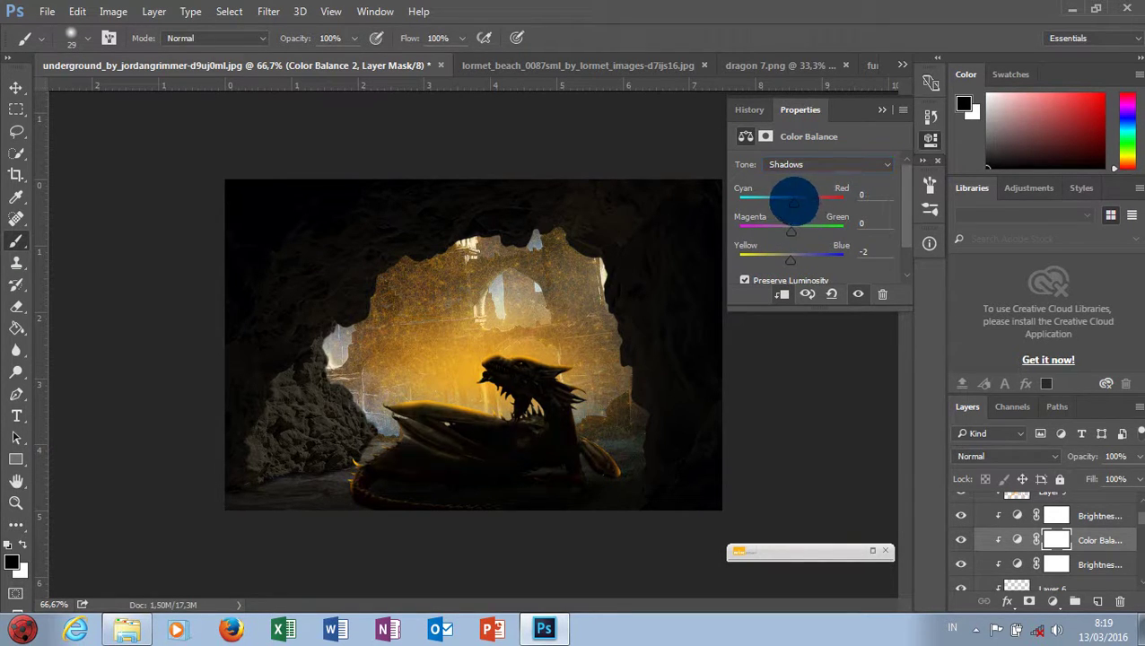
click(799, 166)
click(802, 198)
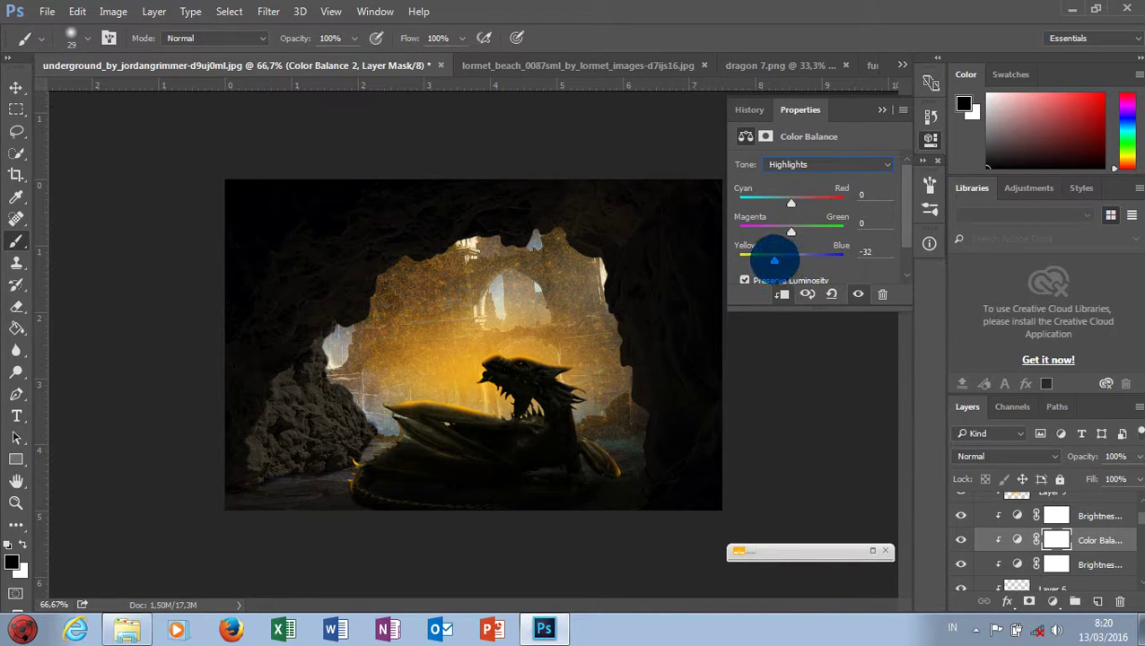
click(882, 110)
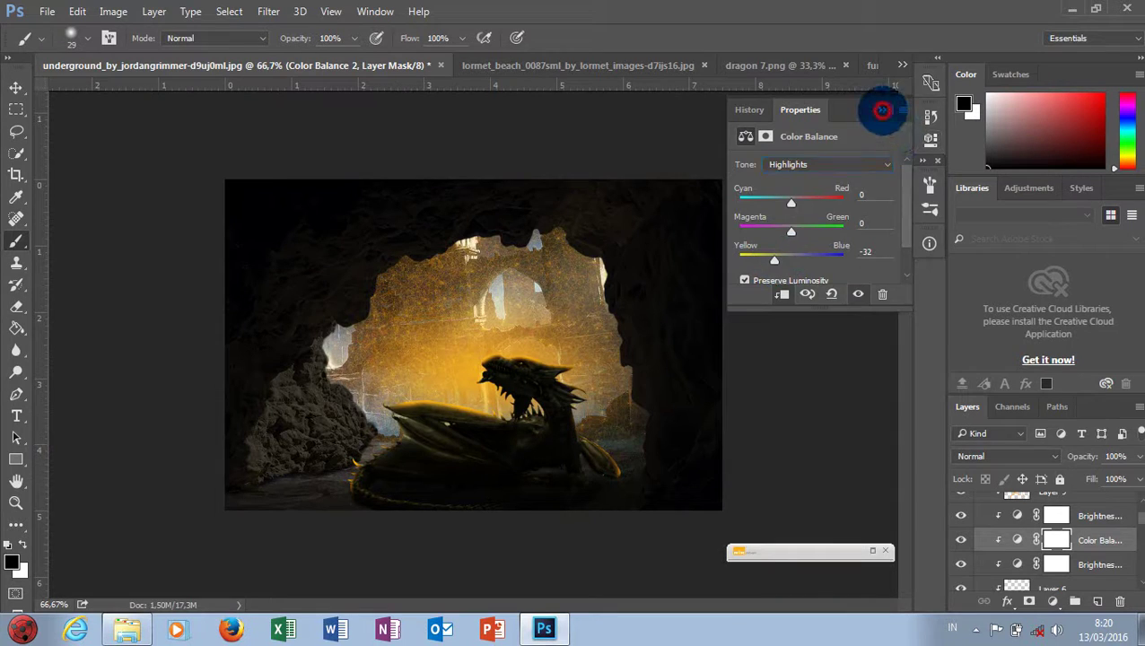
Step: Expand the Dragon group, then select Layer 1 and make it visible again
click(1079, 562)
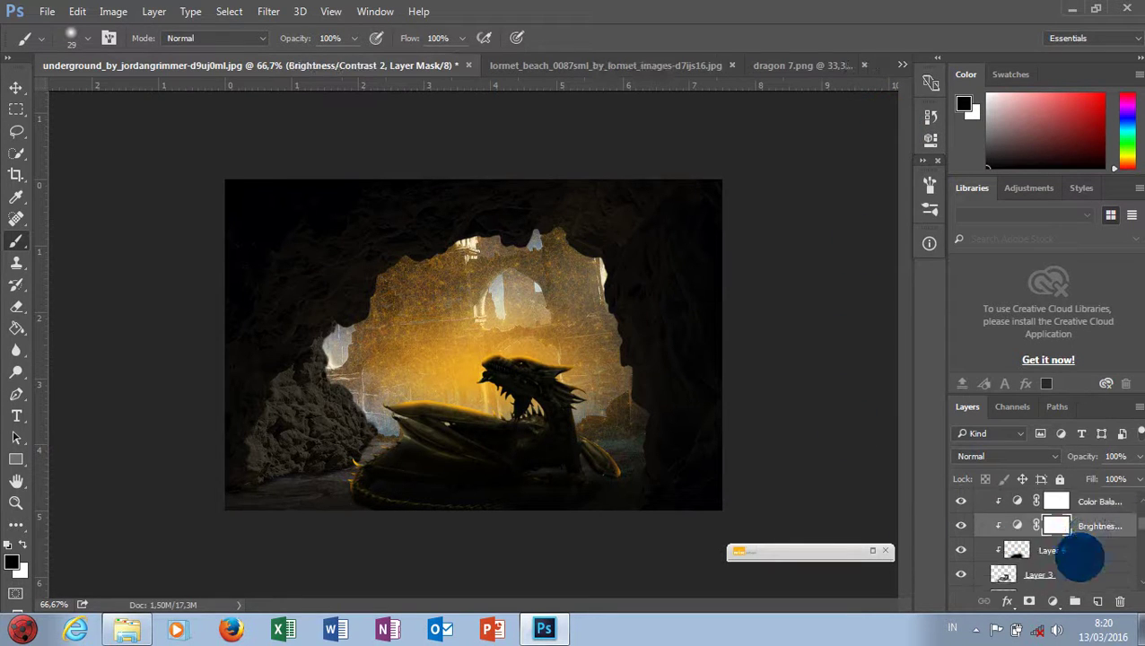
scroll(1072, 565, down, 5)
scroll(1063, 575, up, 2)
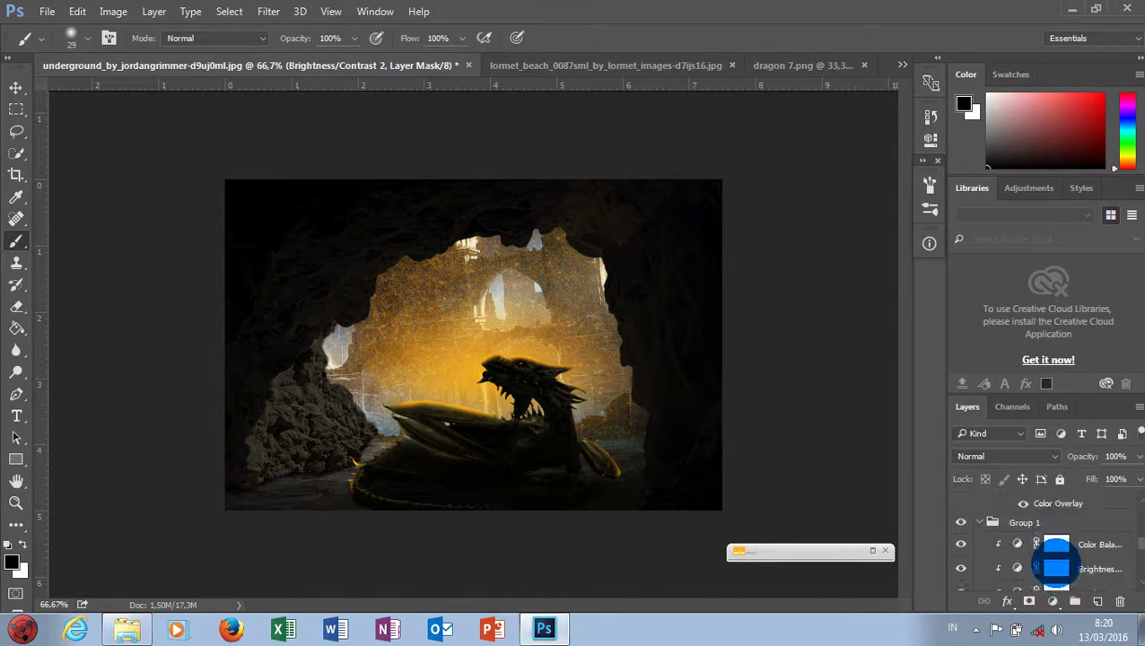
scroll(1039, 551, up, 2)
scroll(1048, 582, up, 2)
scroll(1034, 544, up, 2)
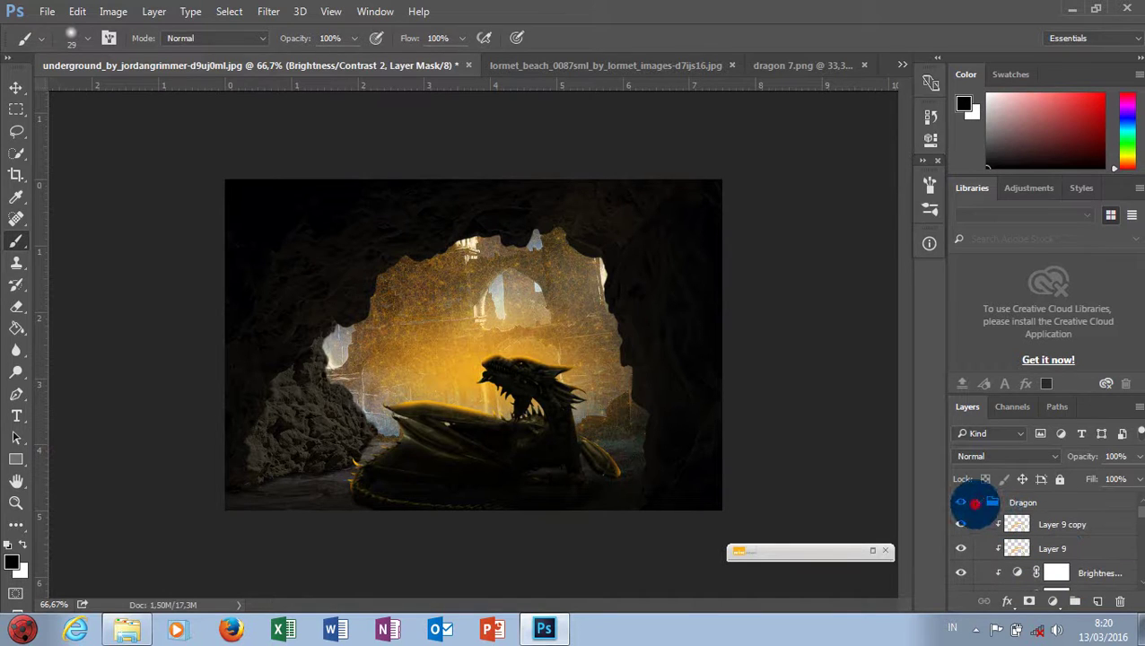
click(974, 503)
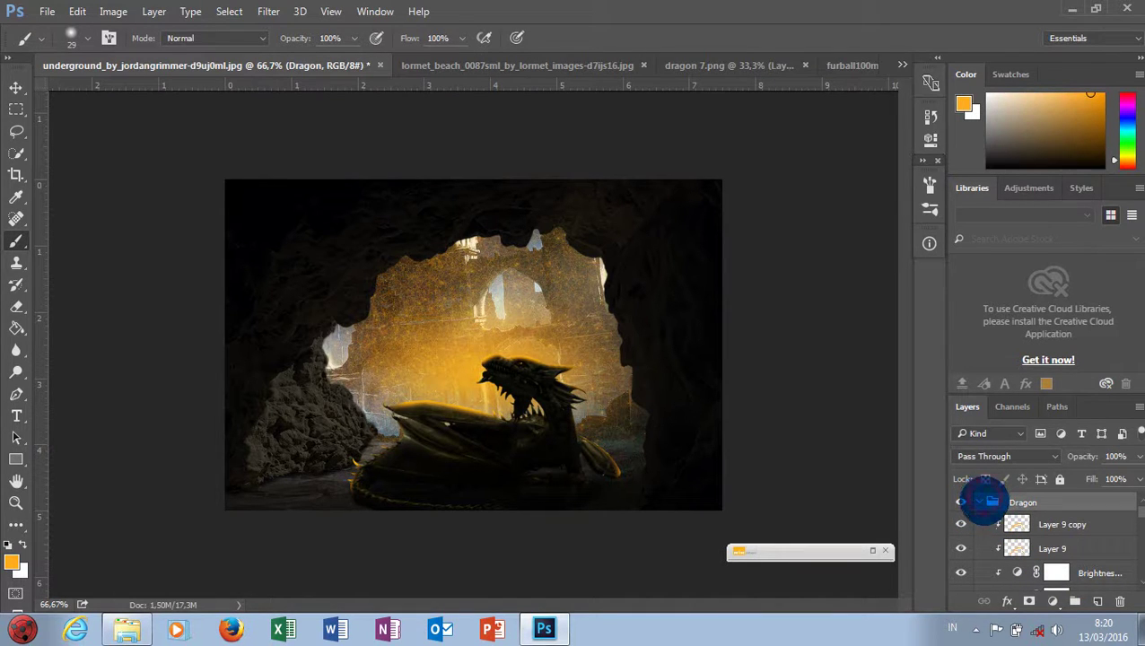
click(980, 504)
scroll(978, 516, down, 2)
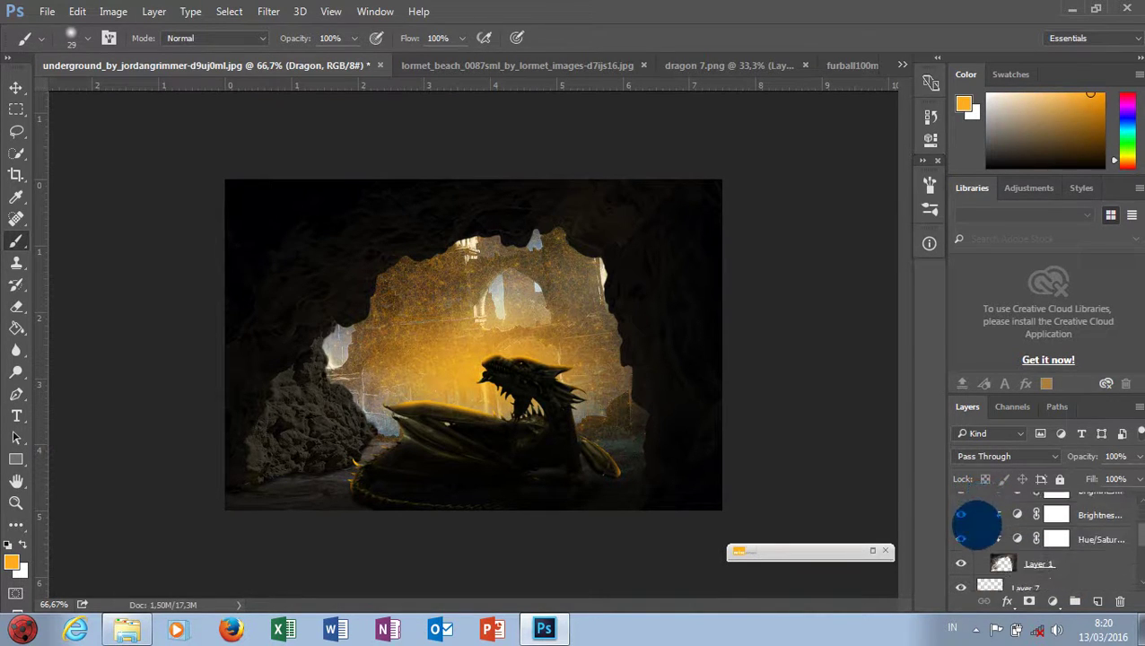
click(992, 526)
click(961, 524)
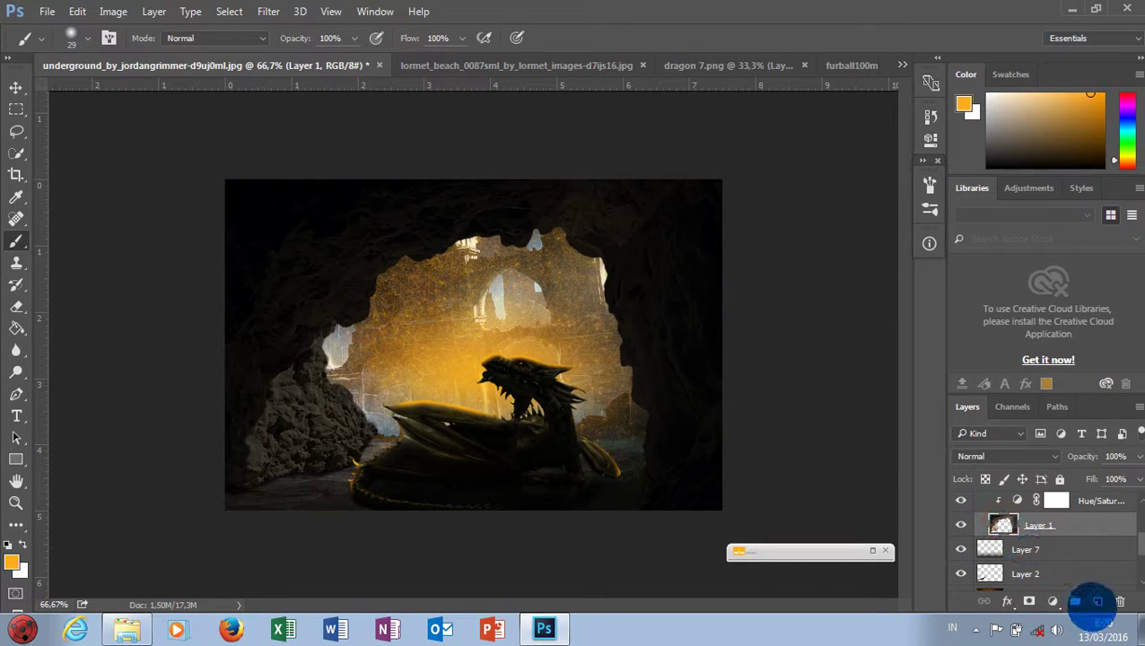
Step: Add a new layer above Layer 1, with default black colours and a 130 px brush
click(1097, 601)
click(8, 544)
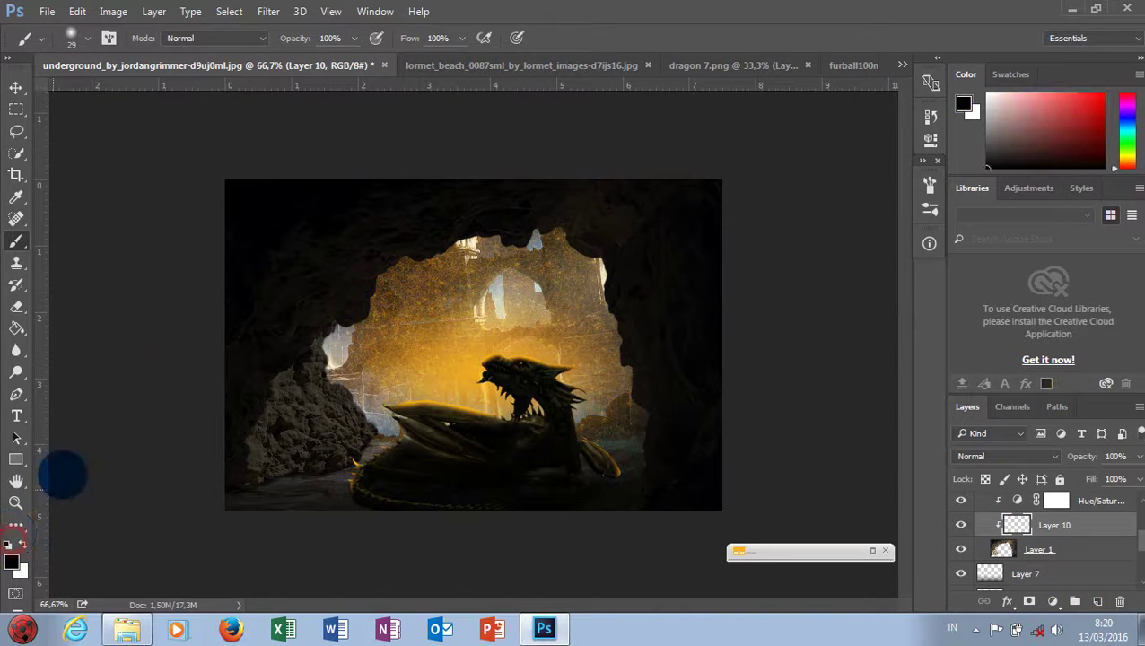
click(72, 38)
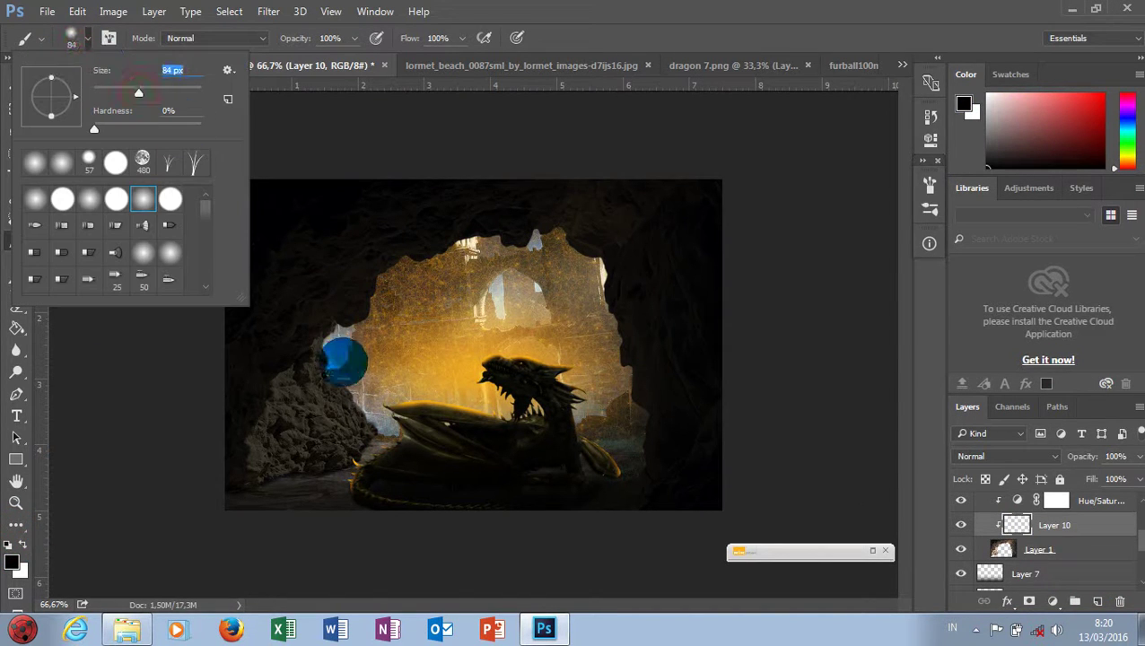
drag(141, 92, 156, 94)
click(359, 395)
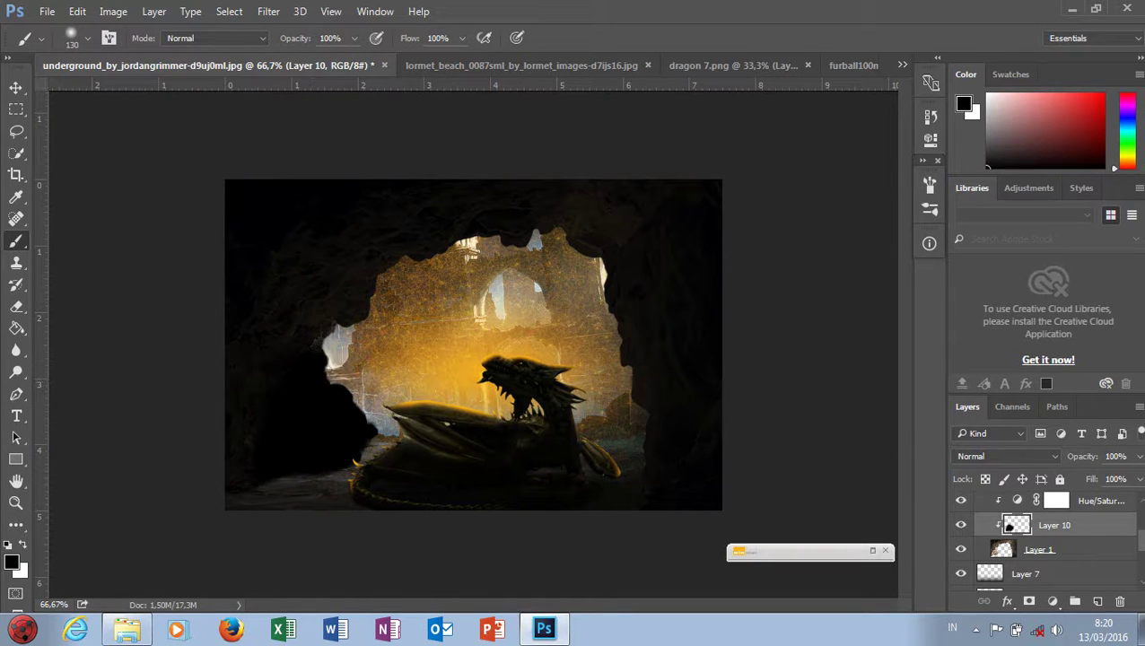
Step: Set Layer 10 to Overlay at 68% opacity and place Layer 11 above it
click(1052, 457)
click(981, 282)
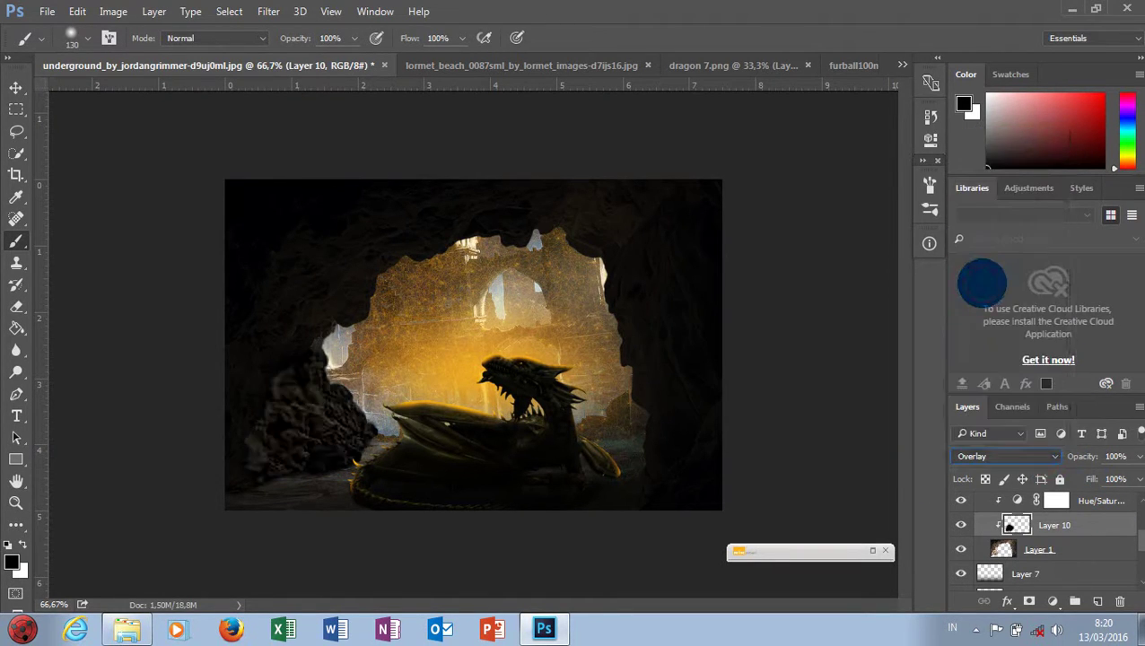
drag(1084, 455, 1067, 458)
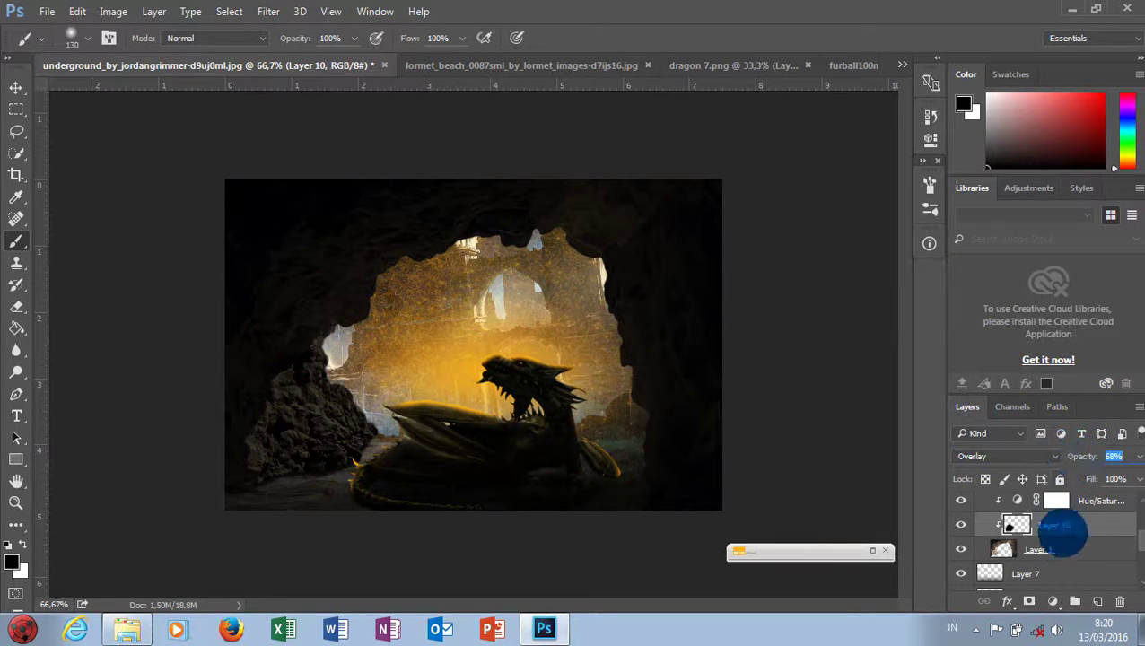
click(1062, 551)
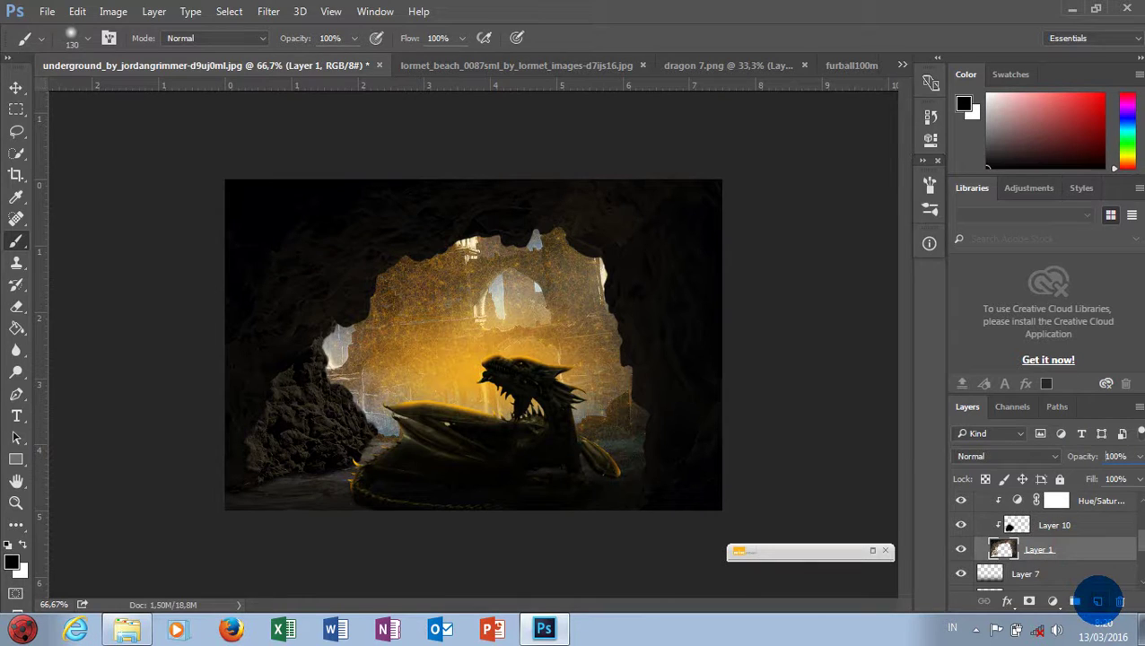
drag(1059, 549, 1067, 519)
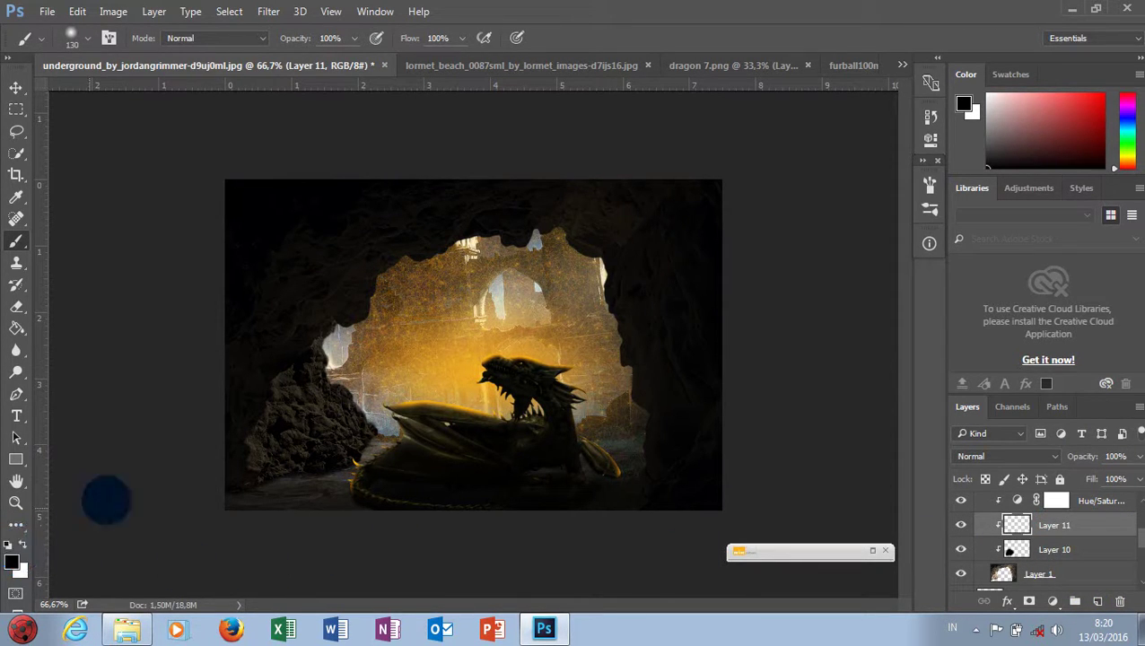
Step: Sample an orange foreground colour from the image and get ready to paint at 100%
alt+click(472, 377)
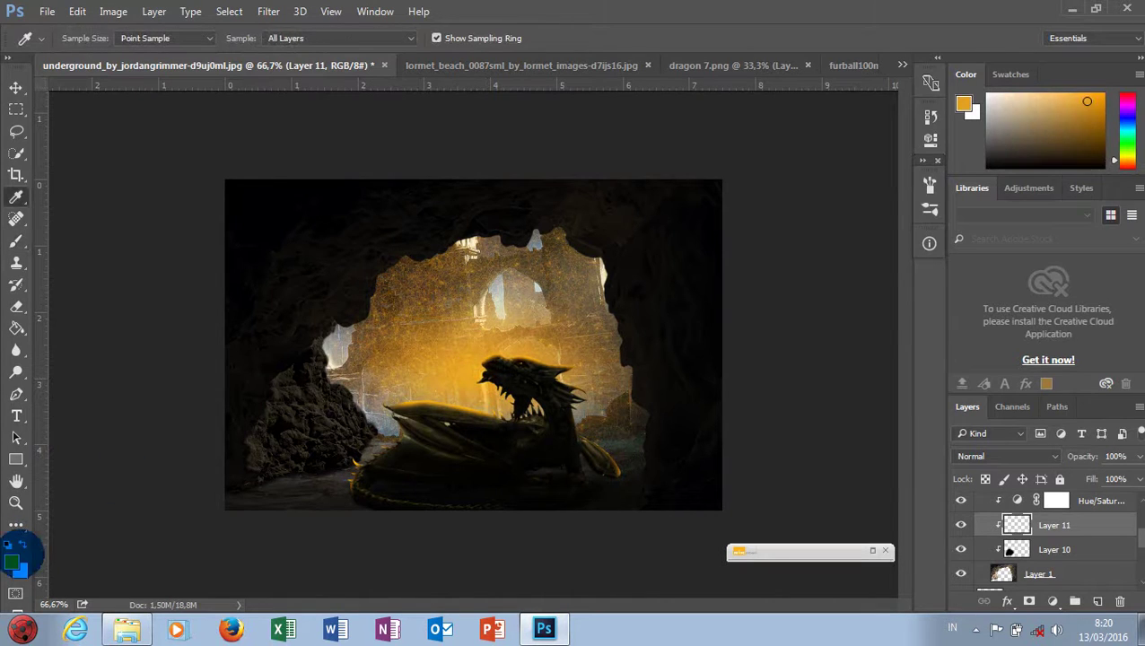
click(12, 561)
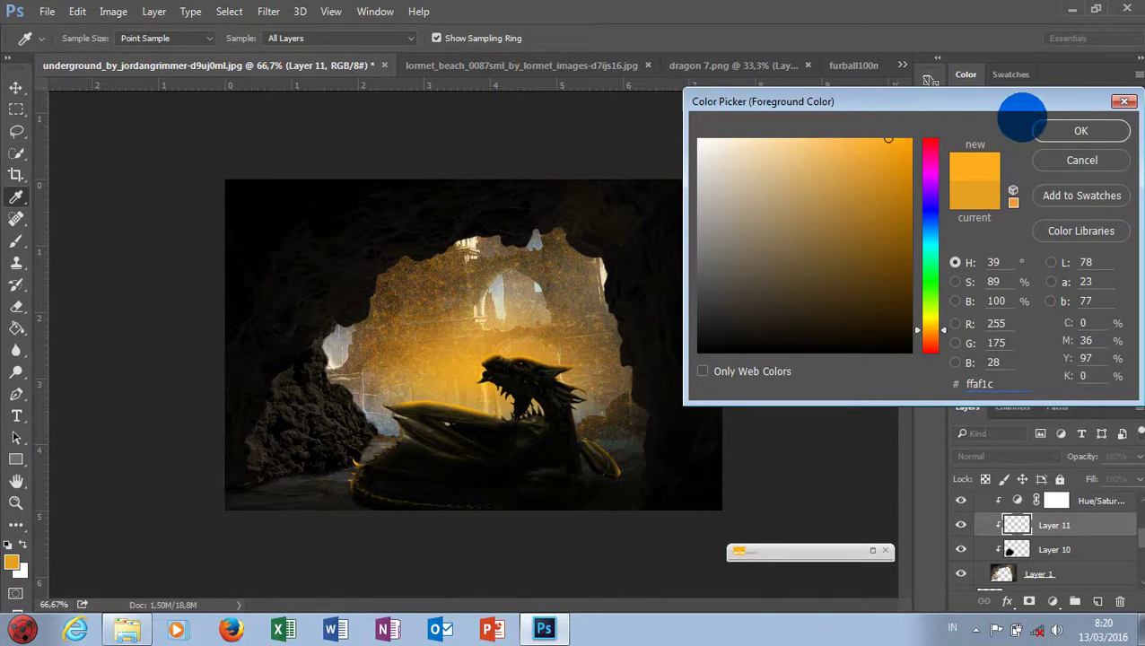
click(1054, 128)
key(ctrl+plus)
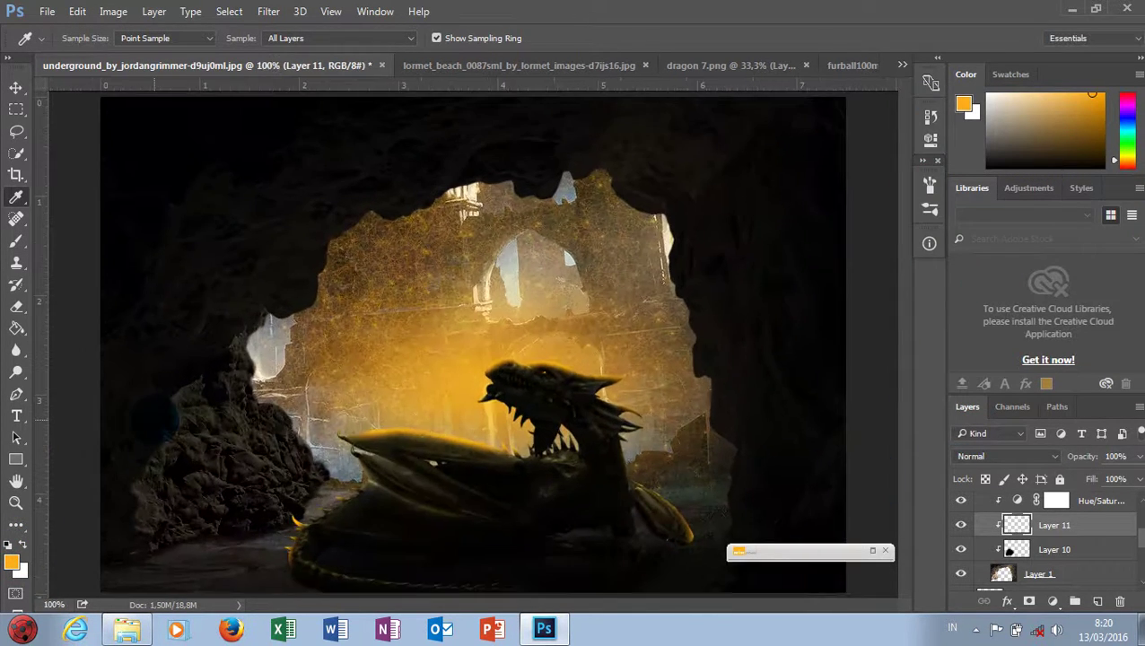
key(b)
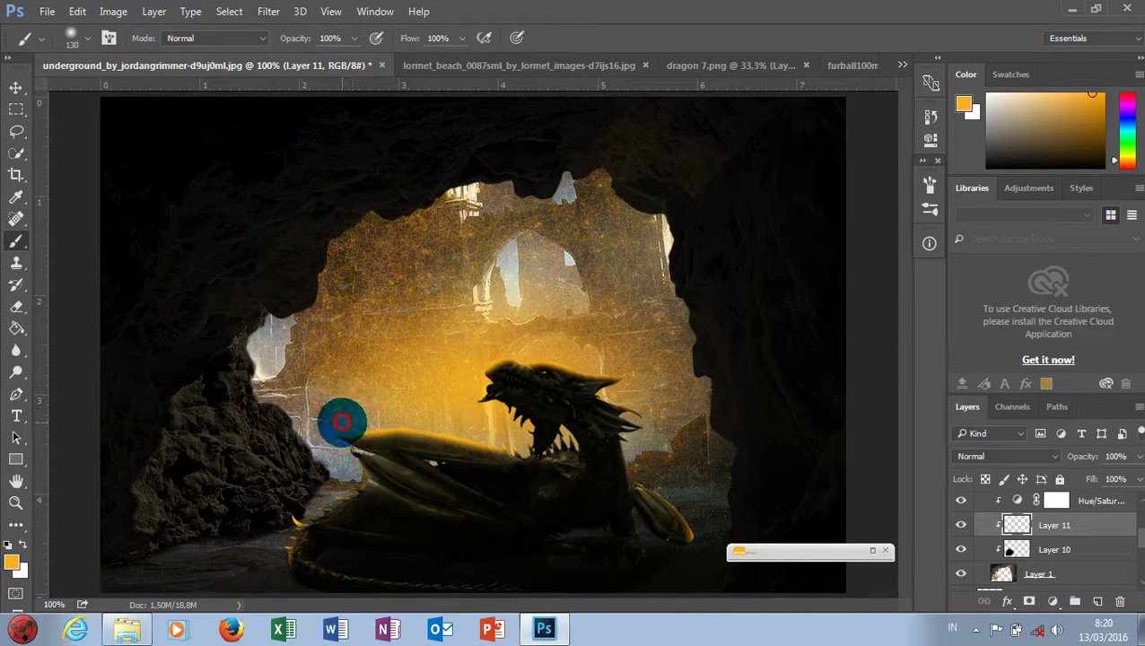
Step: Paint warm light across the dragon's back, undo the rock strokes, and move Layer 11 into Group 1
drag(341, 421, 294, 417)
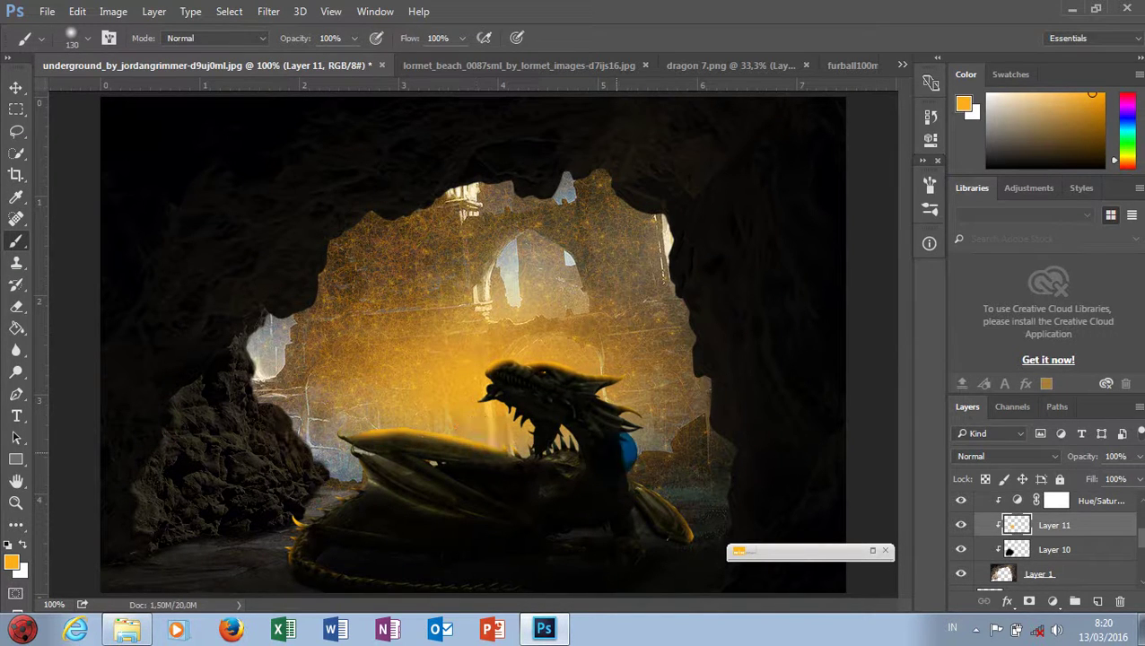
drag(289, 300, 453, 184)
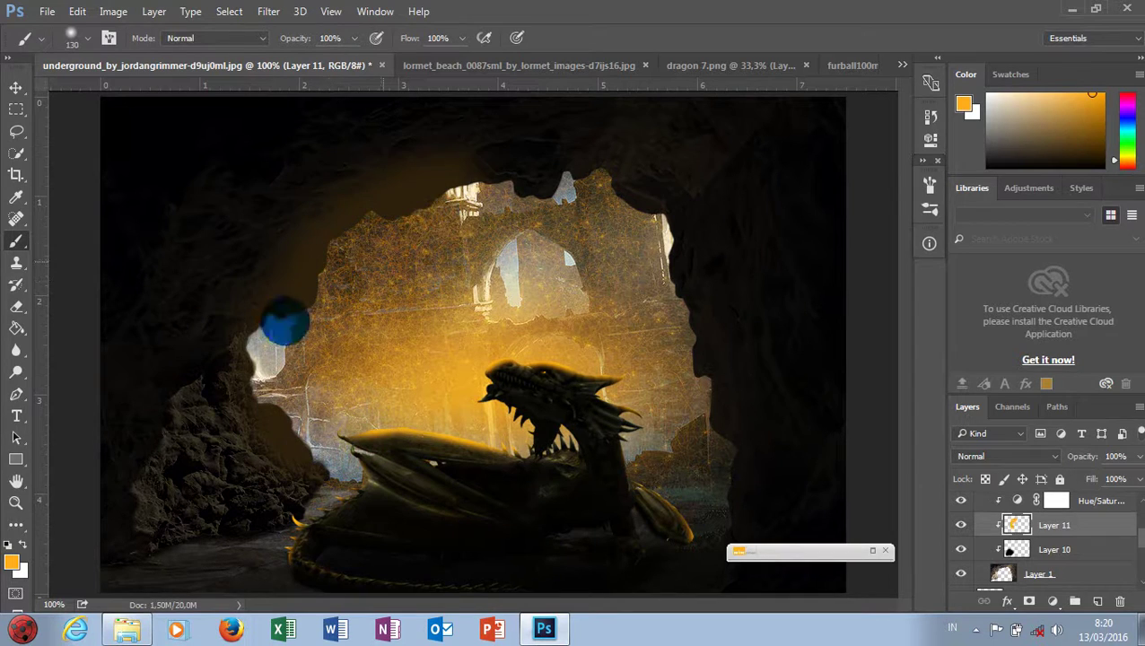
key(ctrl+z)
mouse_move(1098, 537)
mouse_down()
mouse_move(1088, 415)
mouse_move(999, 536)
mouse_up()
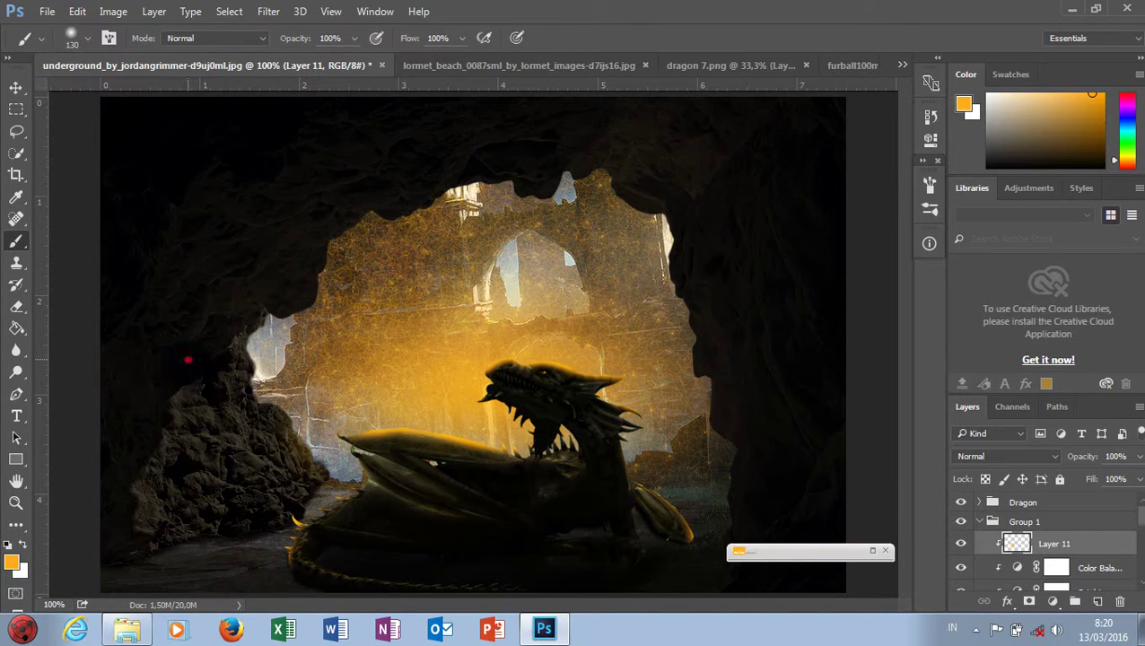
drag(188, 359, 340, 324)
key(ctrl+z)
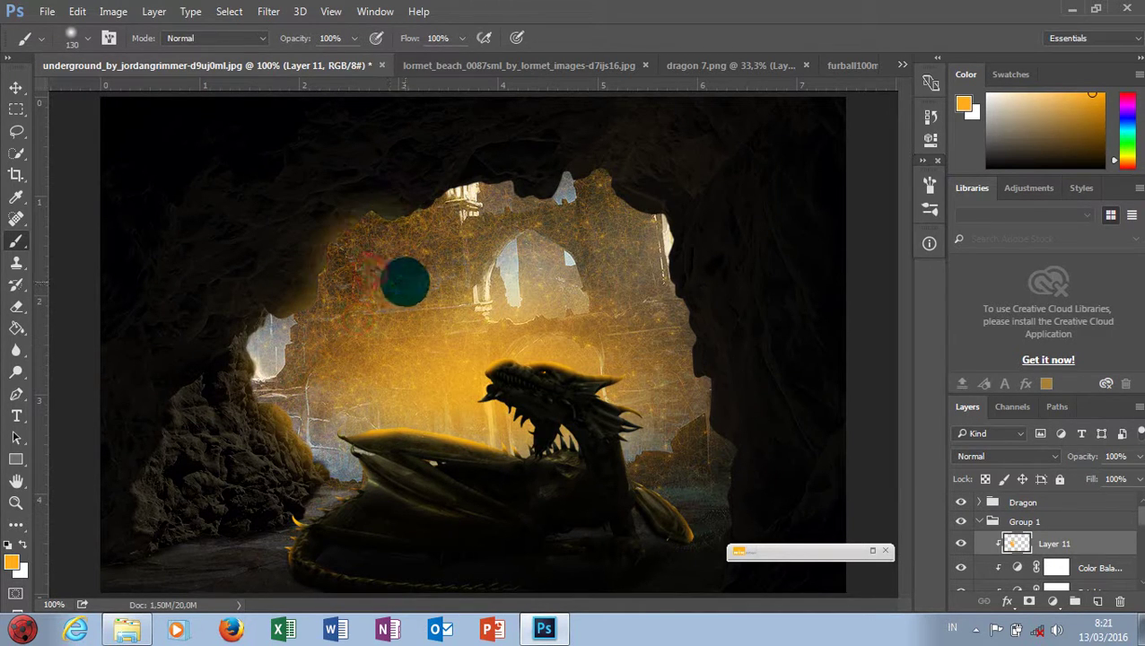
Step: Paint orange glow along the cave opening's edge, the ruins and beside the dragon's neck
mouse_move(426, 262)
mouse_down()
mouse_move(493, 238)
mouse_move(610, 256)
mouse_up()
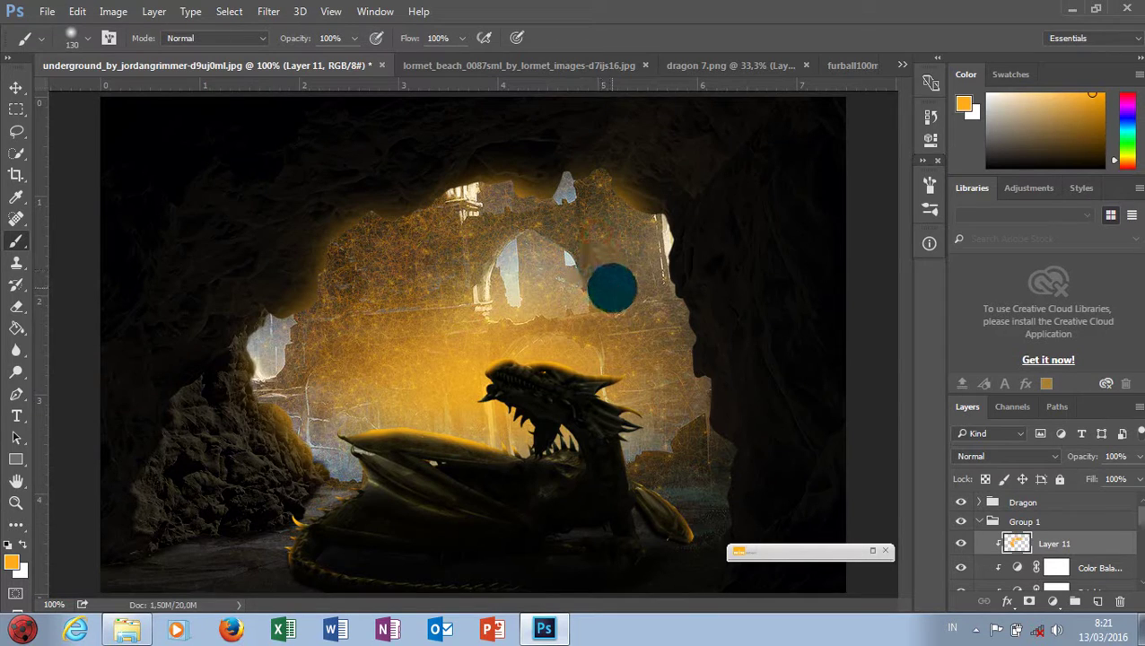
click(623, 268)
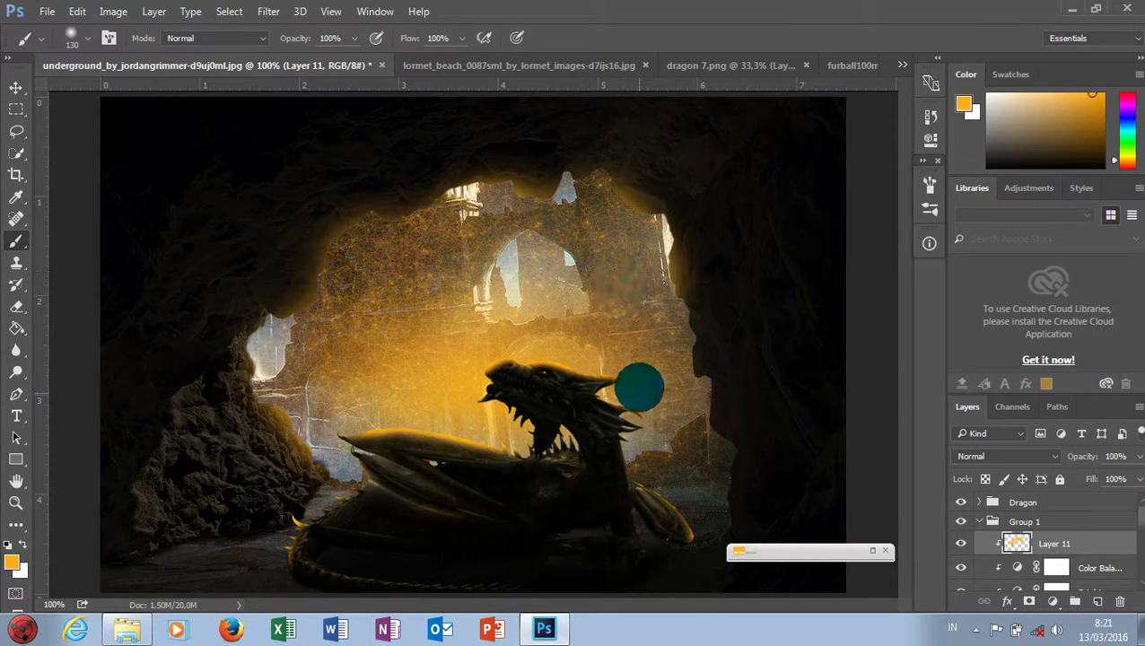
click(656, 421)
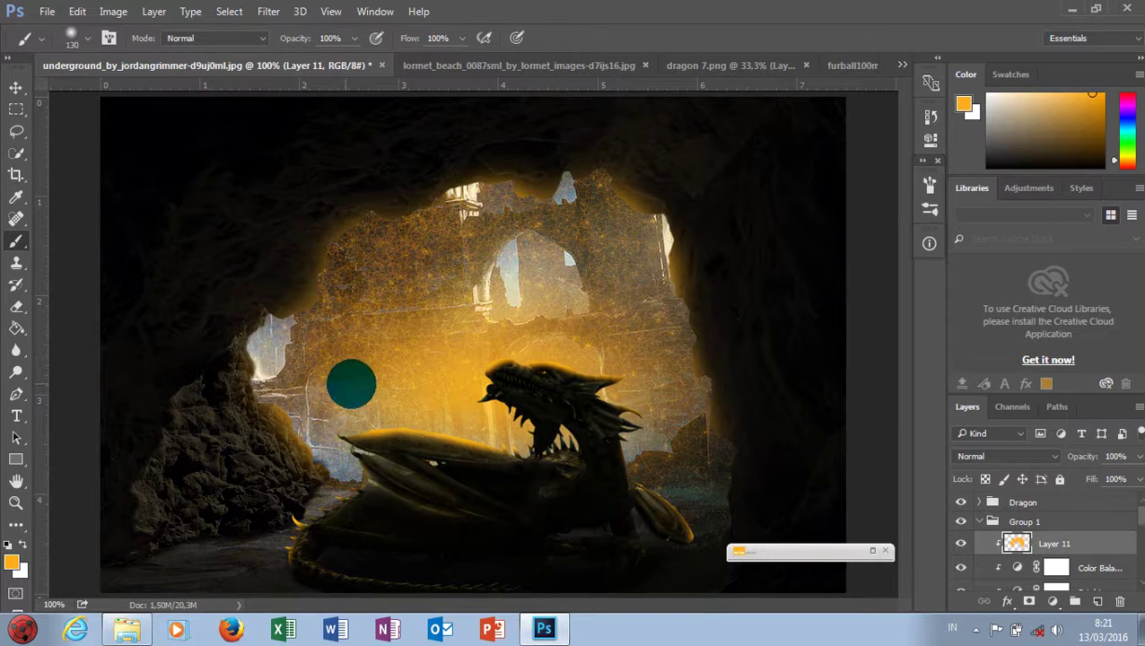
key(ctrl+minus)
key(ctrl+plus)
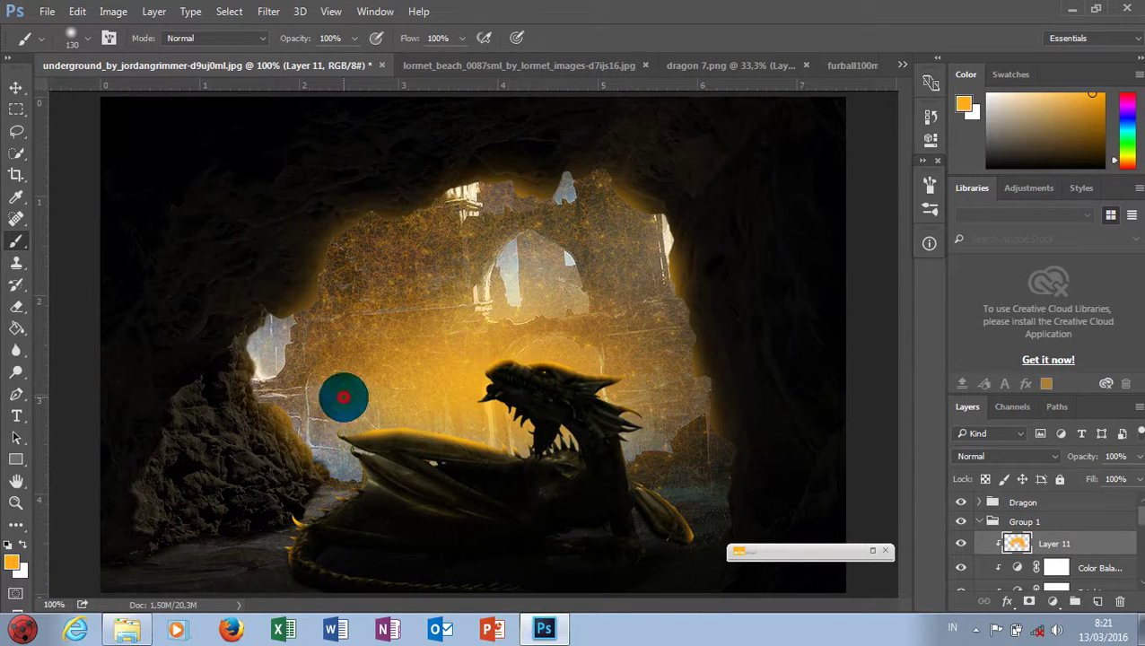
click(463, 255)
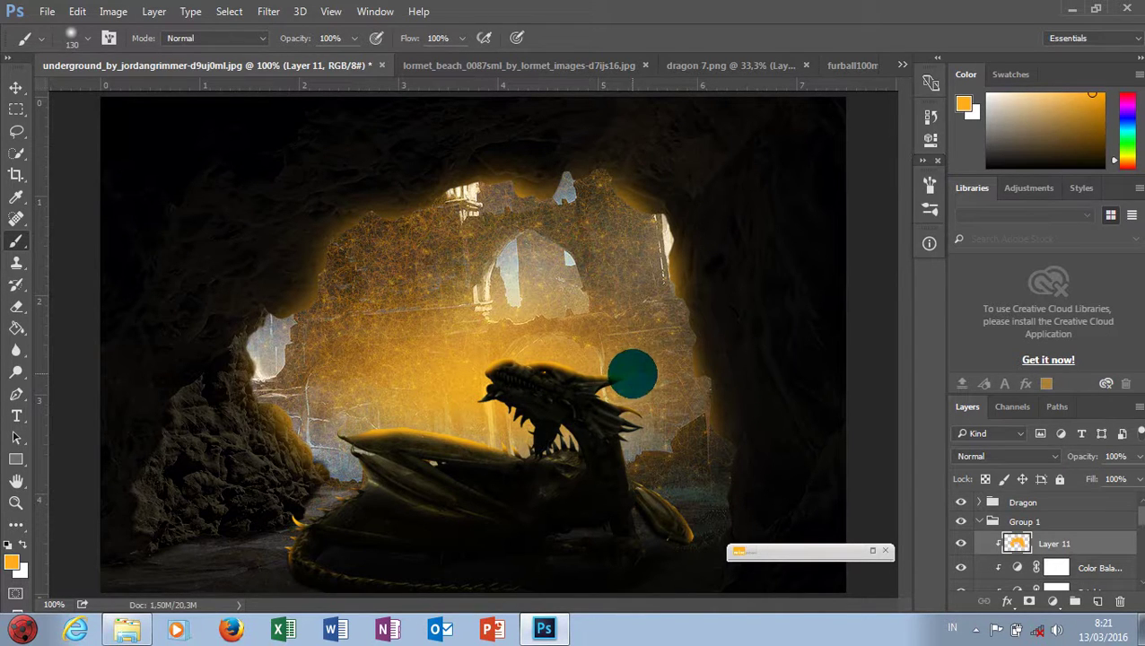
Step: Erase some of the glow over the ruins and along the left cave edge
key(e)
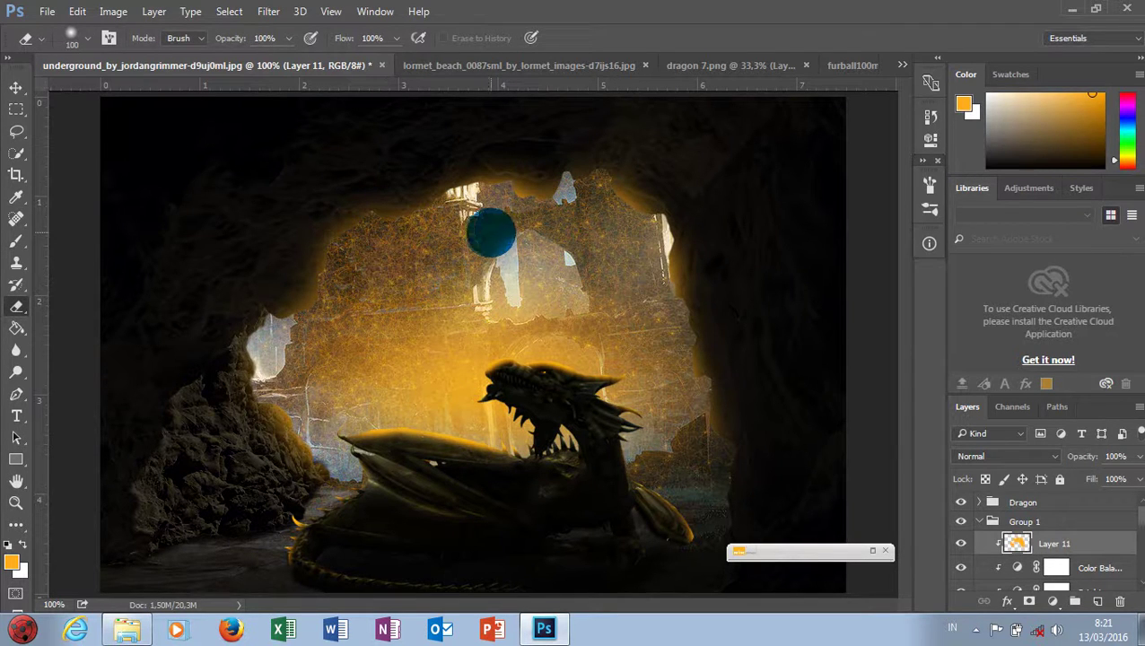
click(625, 294)
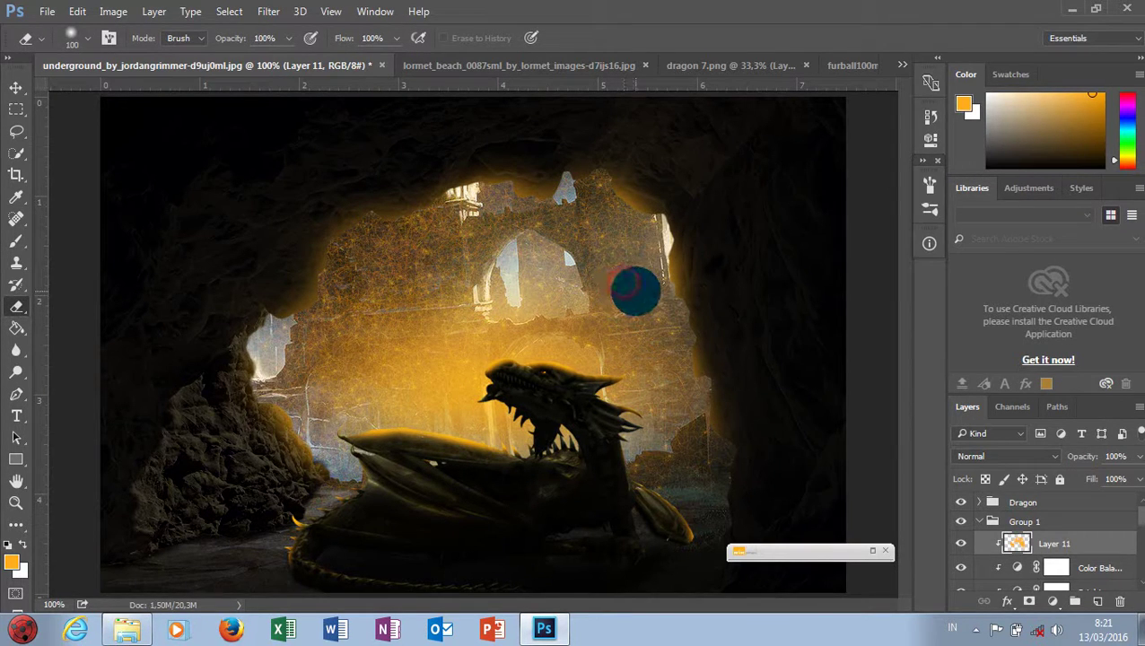
click(325, 409)
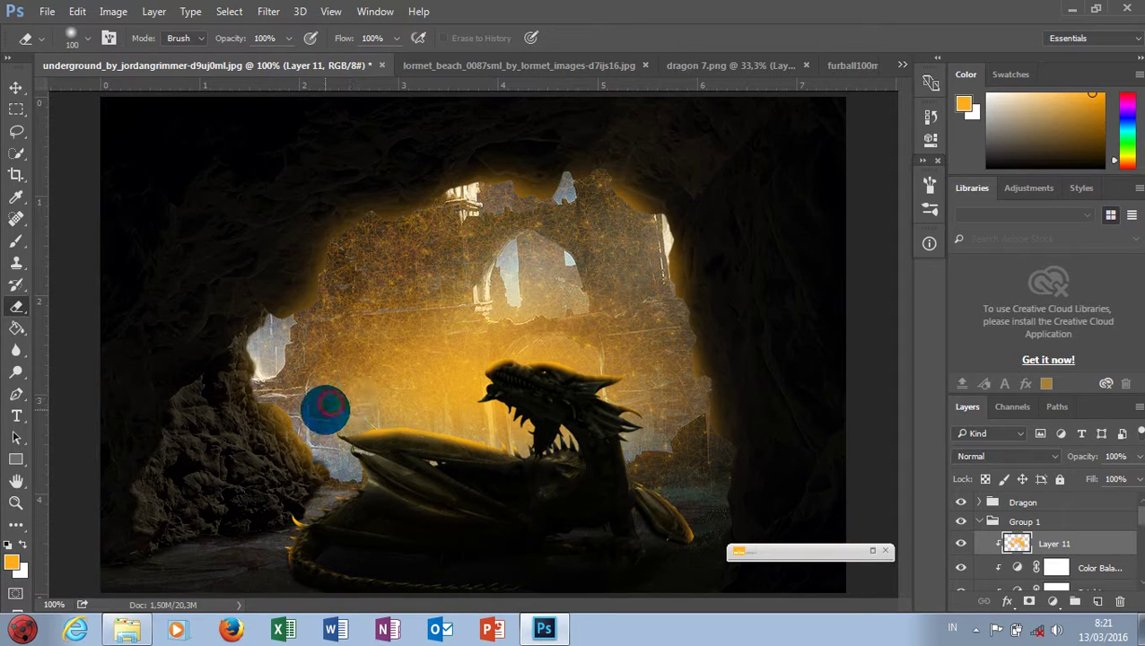
key(ctrl+minus)
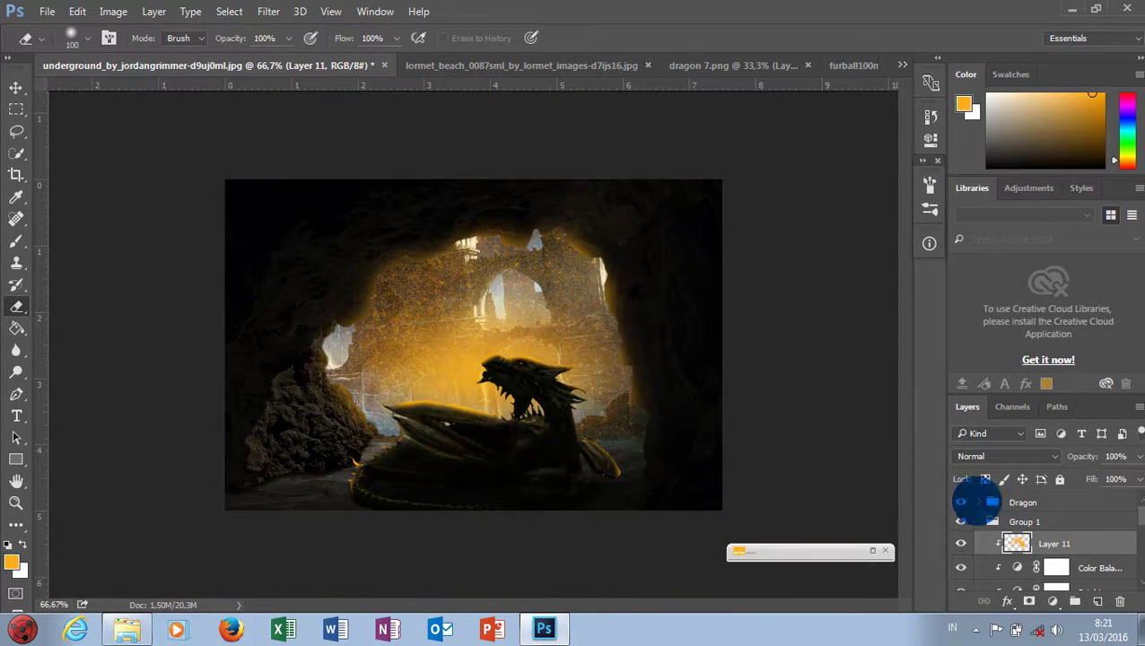
Step: Duplicate Layer 11 as a Soft Light copy and set the original to 80% opacity
drag(1016, 543, 1097, 600)
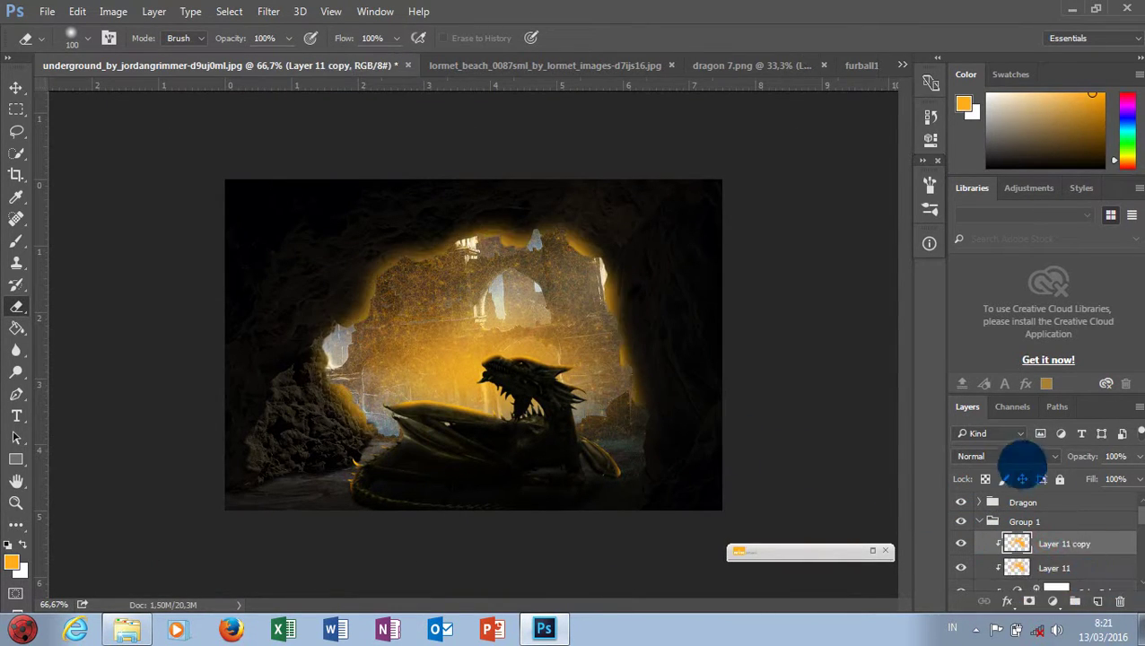
click(1021, 457)
click(994, 287)
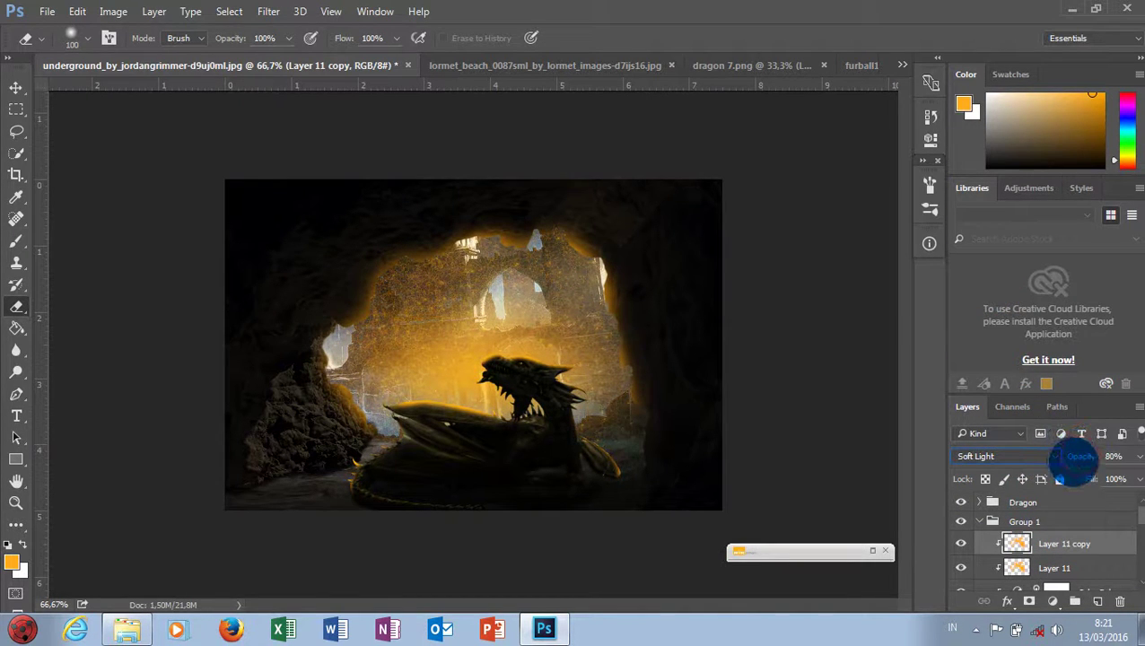
click(1056, 564)
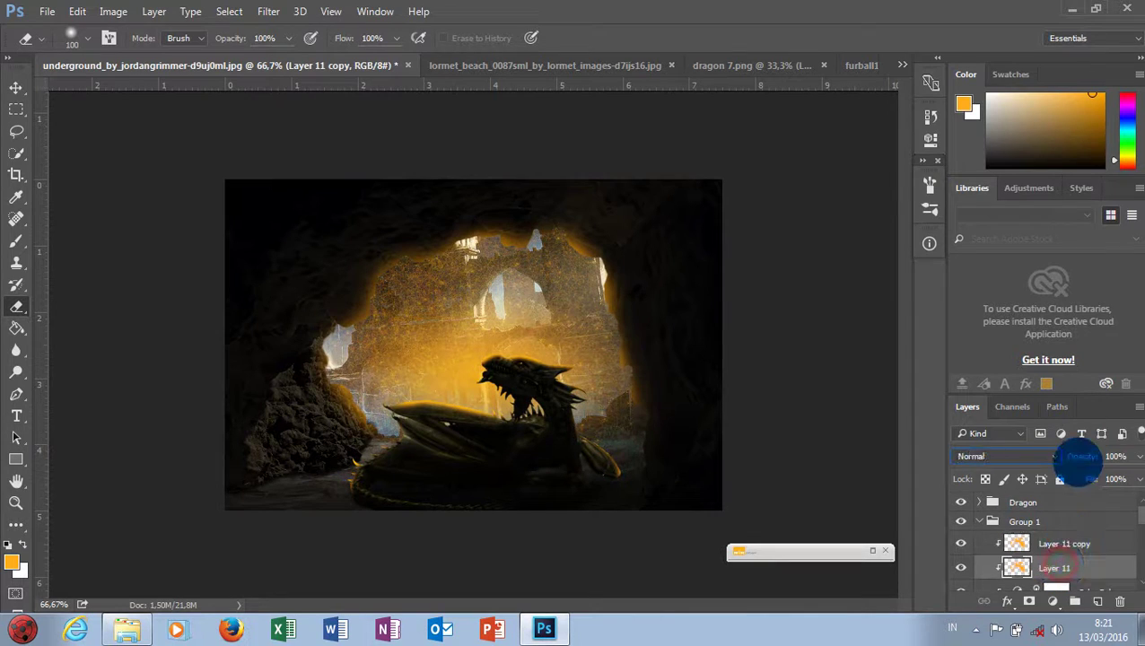
mouse_move(1079, 457)
mouse_down()
mouse_move(1060, 459)
mouse_move(1096, 458)
mouse_up()
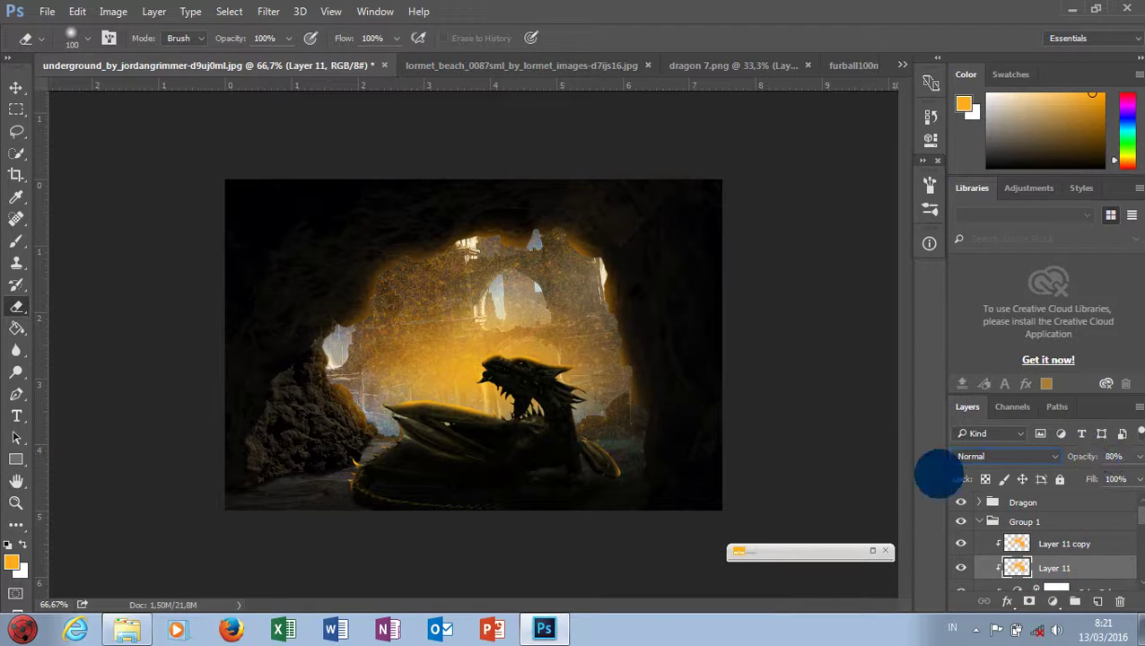
key(ctrl+minus)
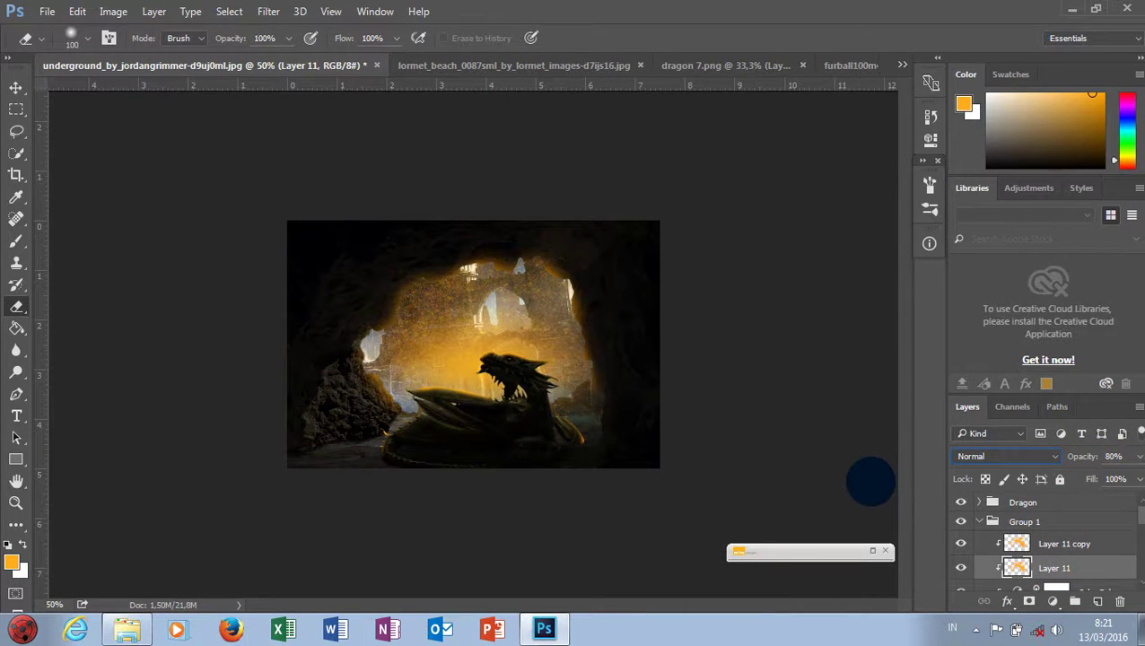
key(ctrl+plus)
key(ctrl+plus)
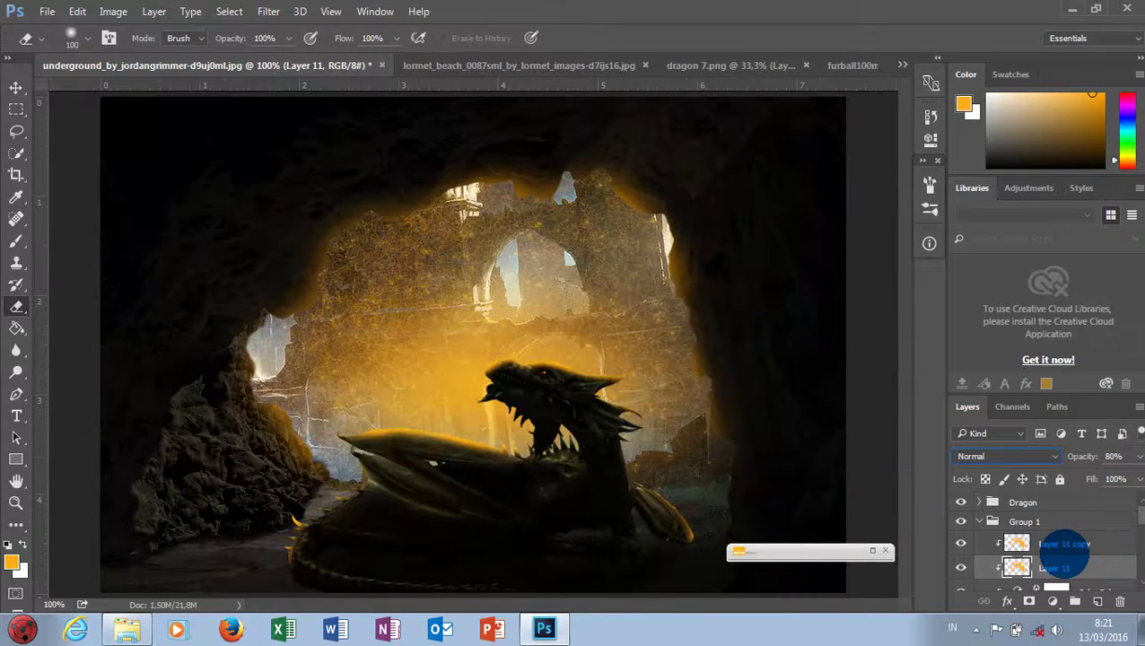
Step: Set the Brightness/Contrast 2 copy adjustment to Brightness -41 and Contrast 67
click(987, 524)
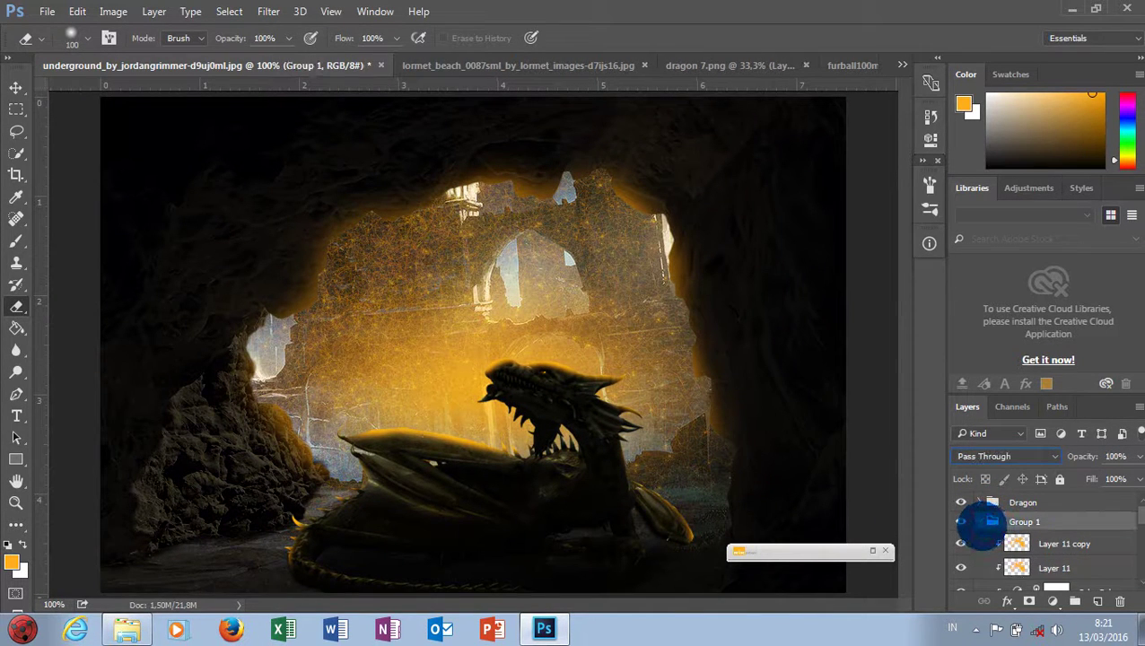
scroll(1022, 525, down, 3)
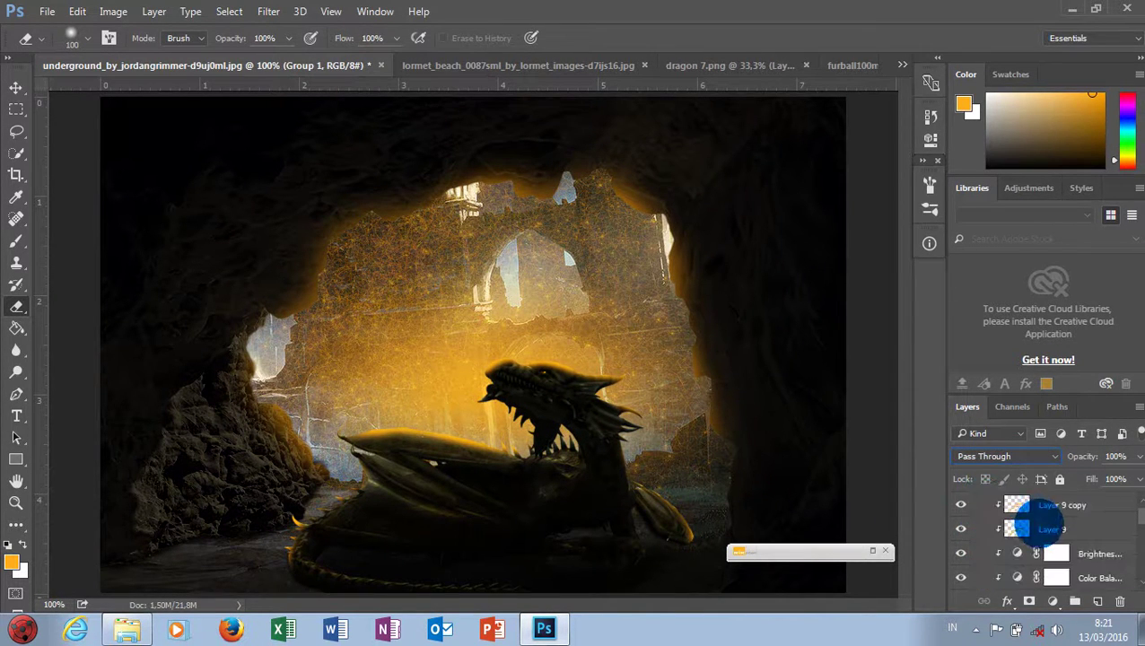
scroll(1030, 537, down, 1)
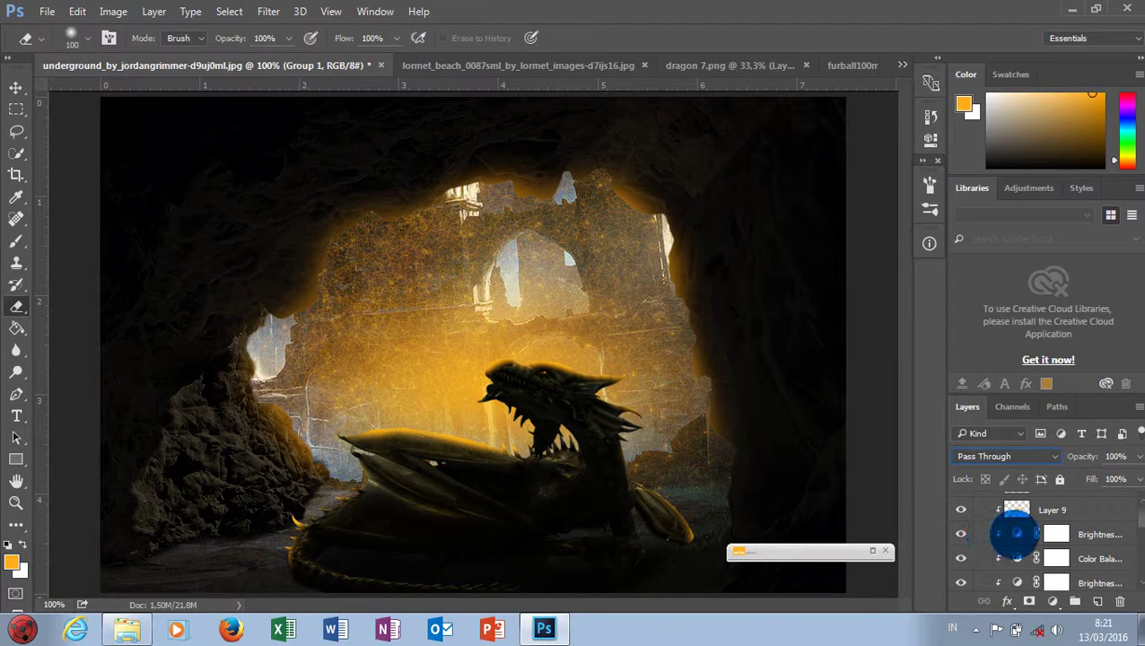
click(960, 534)
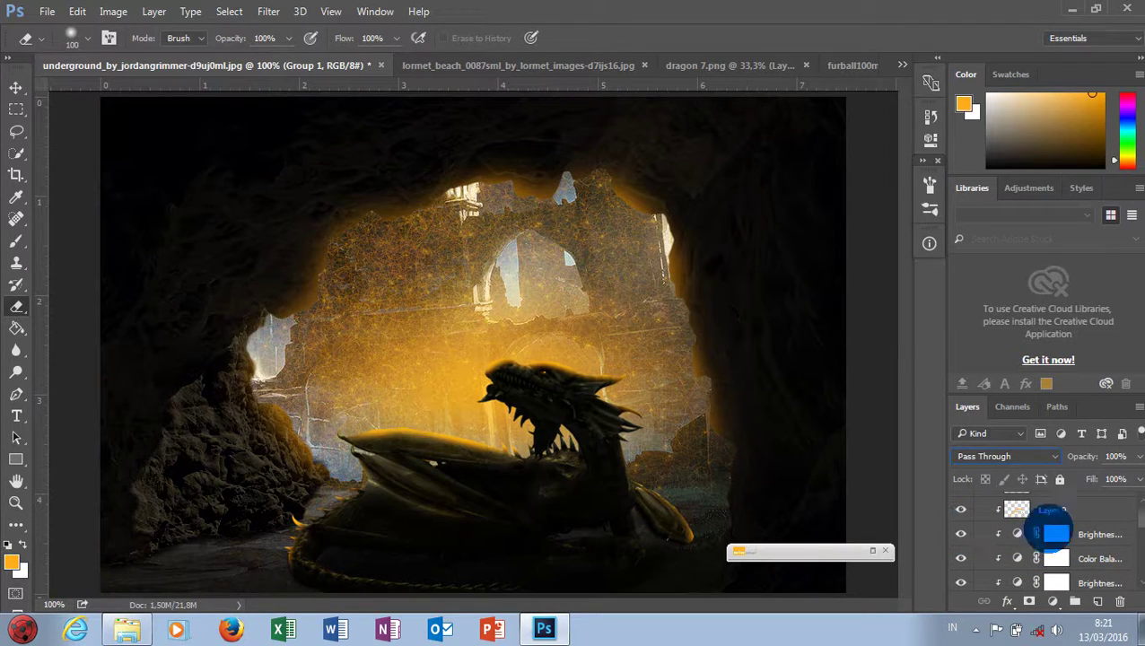
double_click(1022, 534)
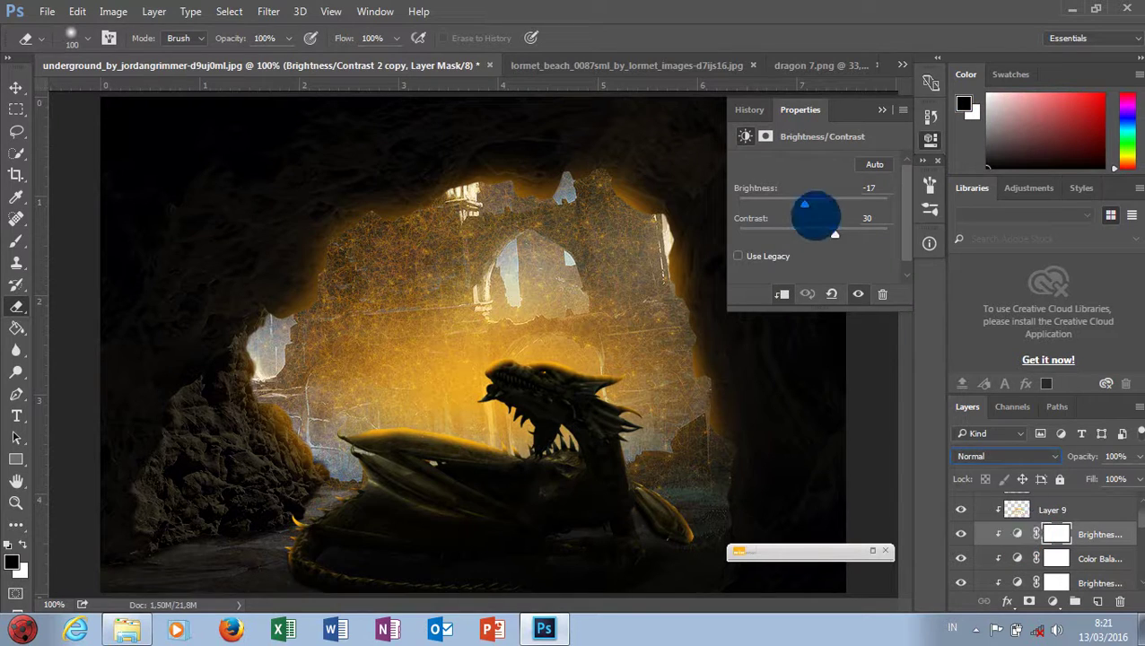
drag(829, 229, 861, 233)
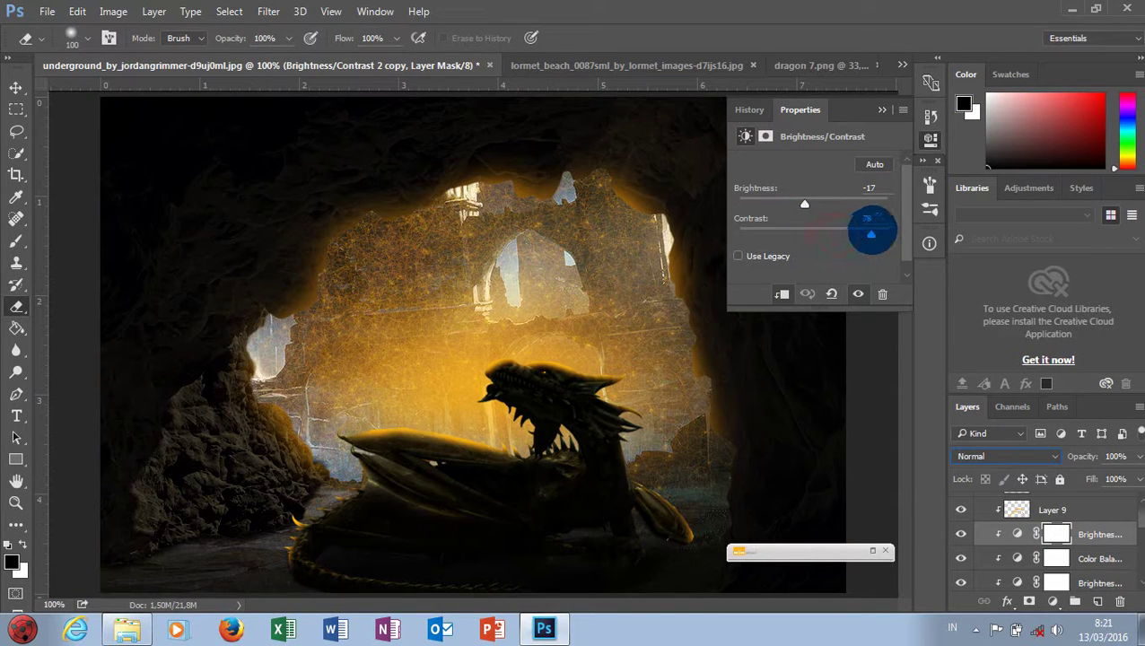
drag(867, 233, 862, 233)
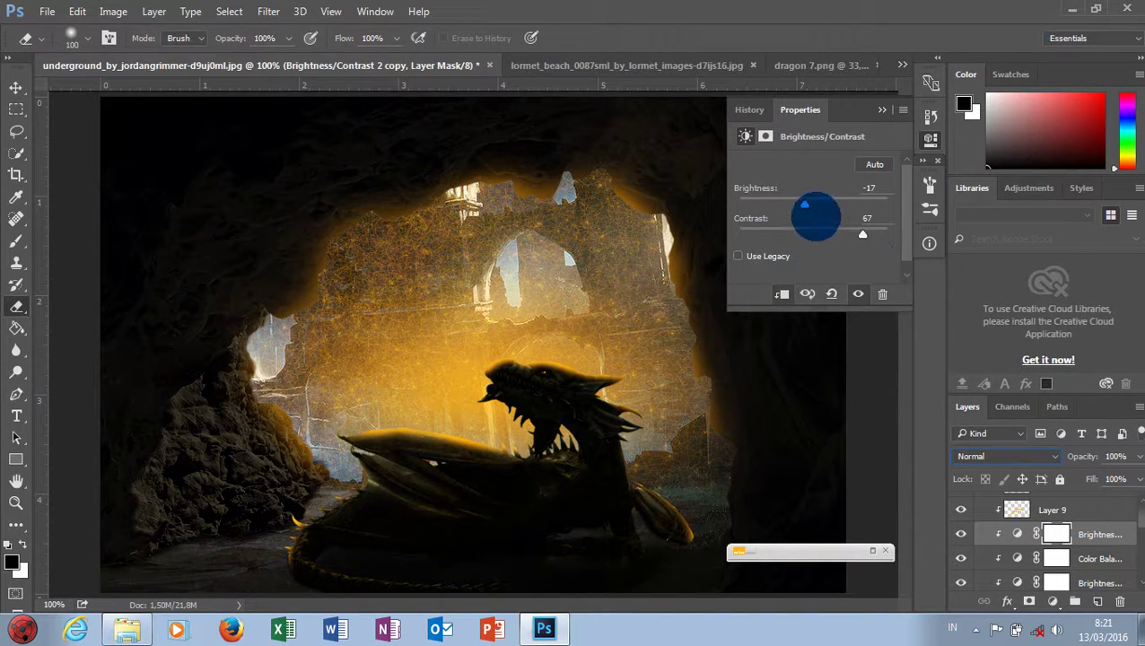
drag(804, 204, 776, 204)
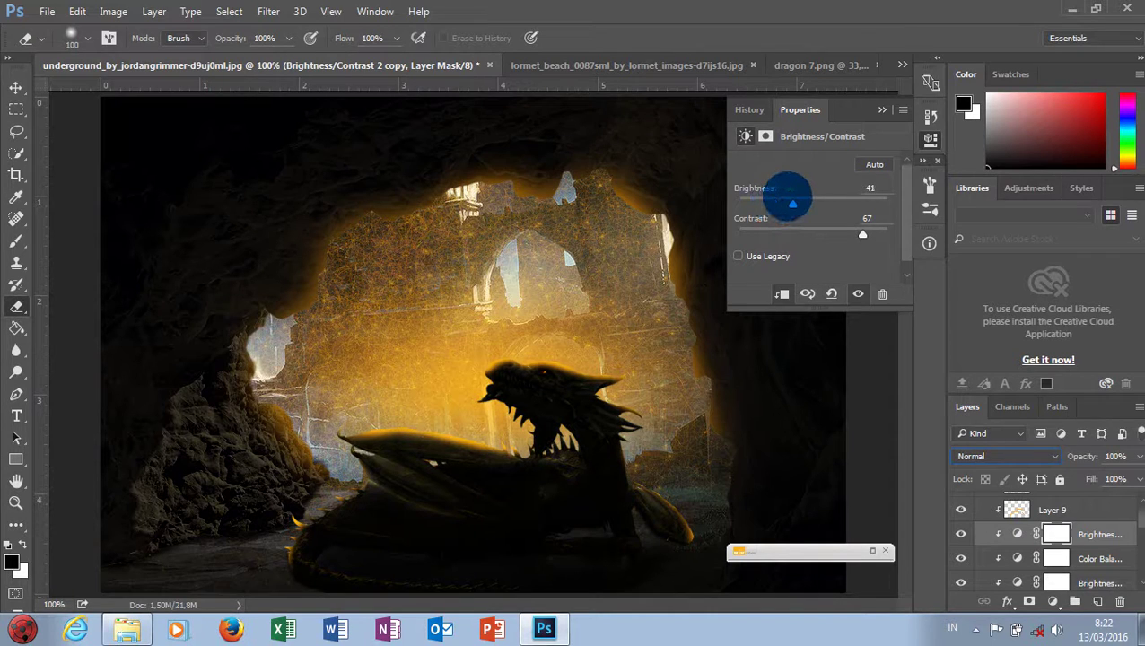
click(881, 109)
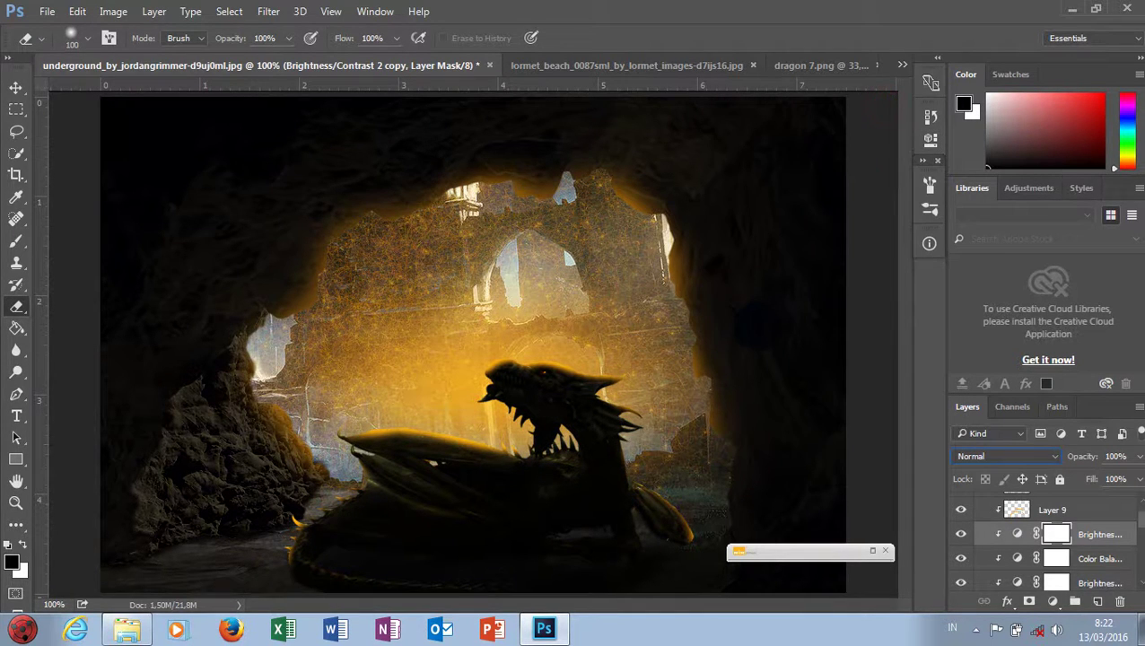
Step: Create empty Layer 12 directly above the Background and switch to the Brush tool
key(ctrl+minus)
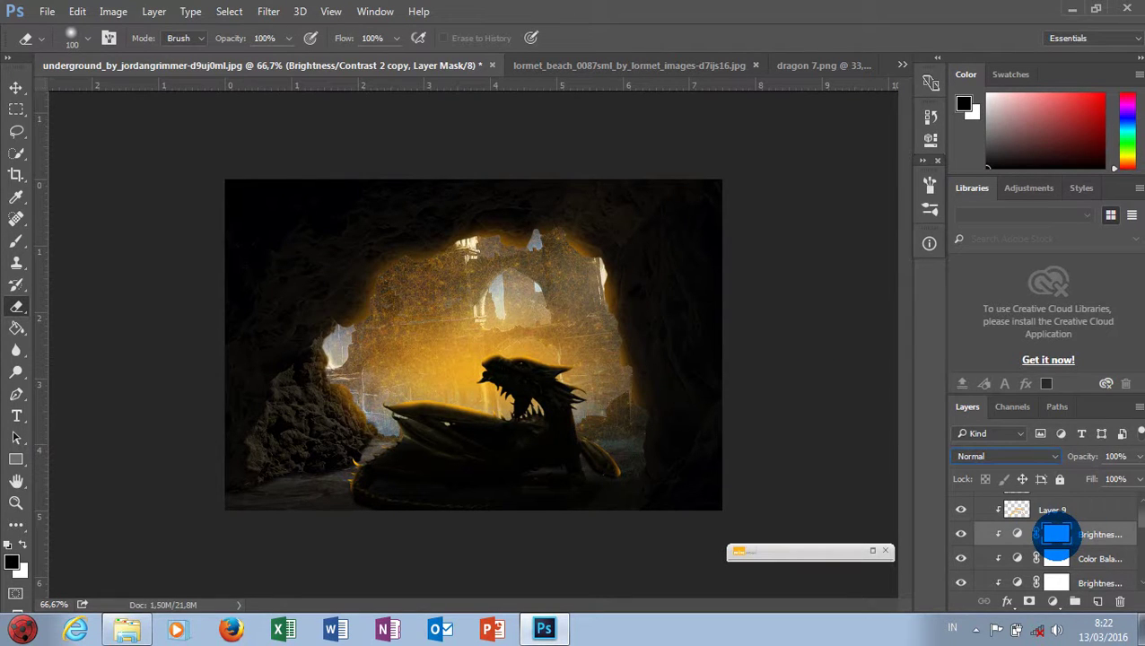
scroll(986, 543, down, 5)
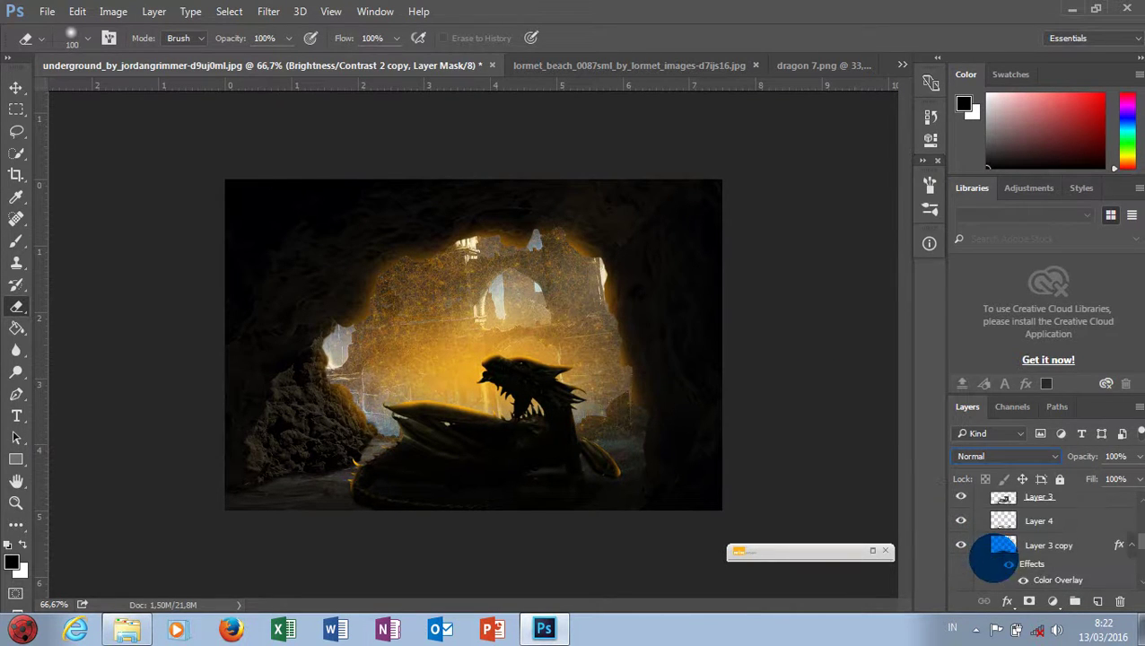
scroll(986, 551, down, 3)
scroll(991, 565, down, 3)
click(1096, 601)
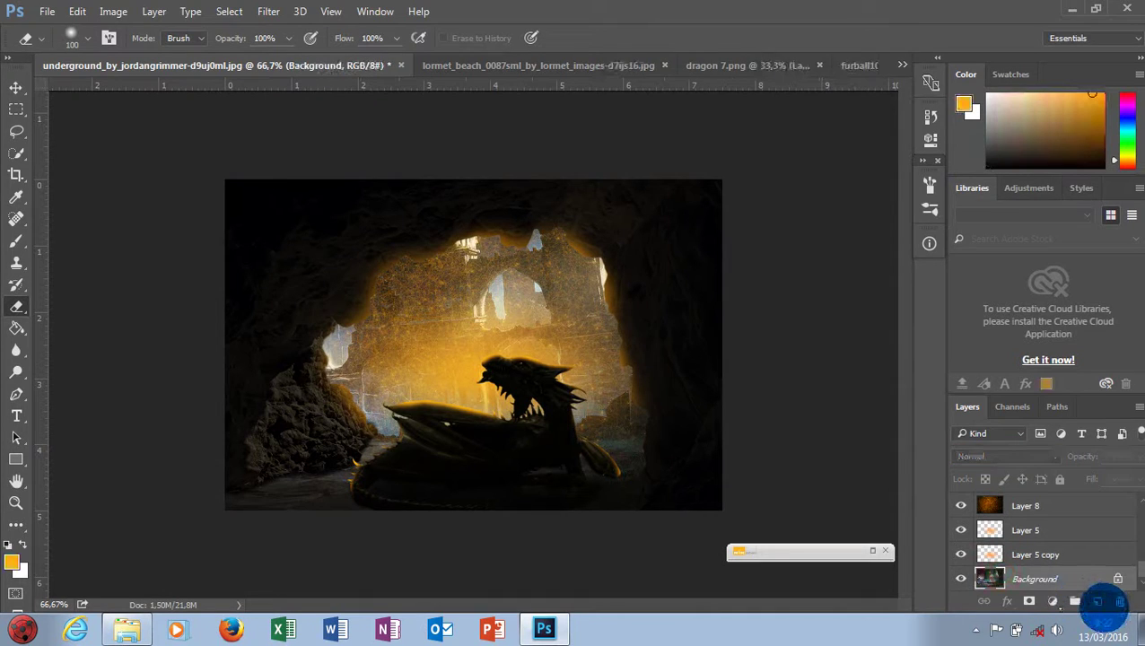
key(ctrl+minus)
key(ctrl+plus)
key(ctrl+plus)
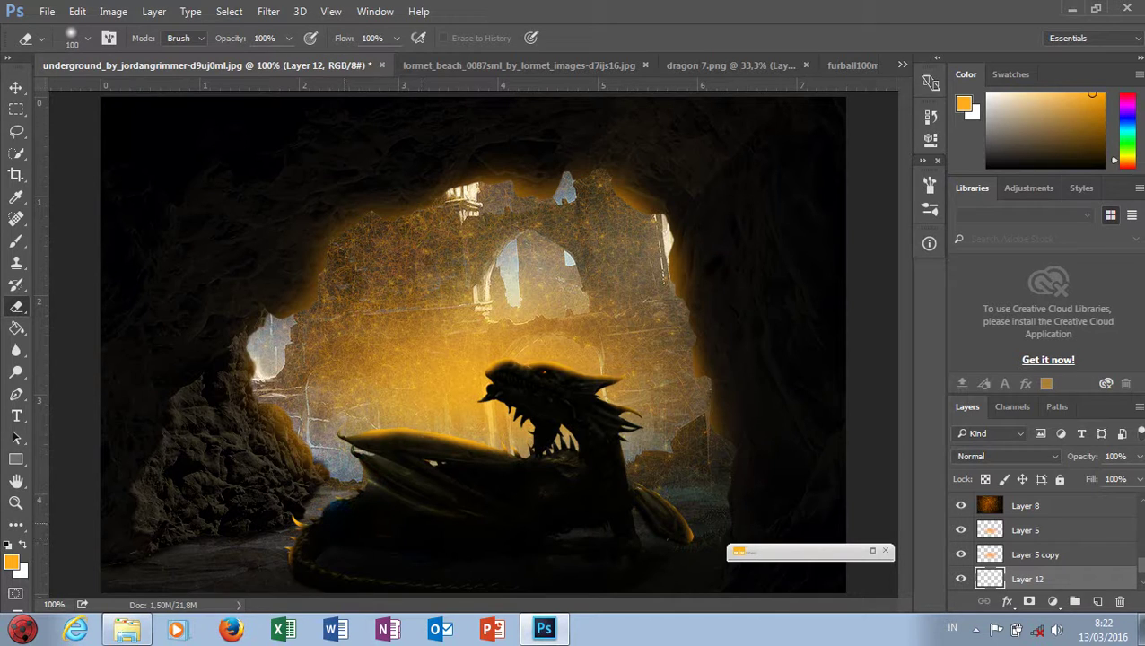
scroll(1023, 565, down, 1)
key(b)
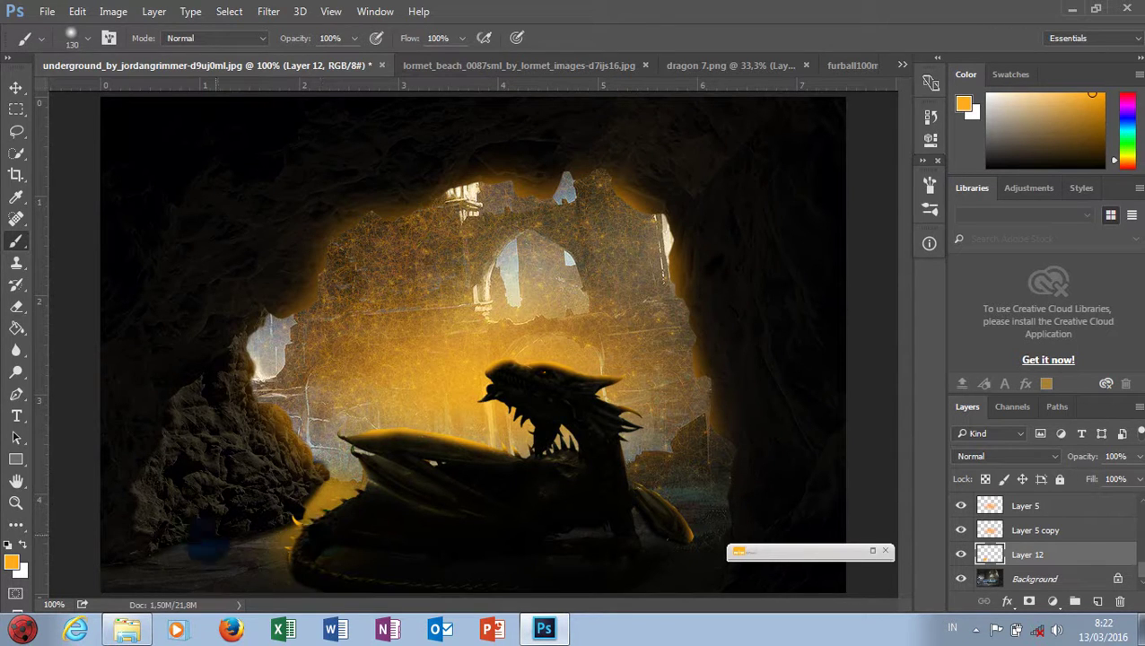
Step: Paint orange glow across the lower-left cave floor on Layer 12
drag(206, 542, 341, 488)
mouse_move(653, 498)
mouse_down()
mouse_move(700, 486)
mouse_move(646, 475)
mouse_up()
key(ctrl+z)
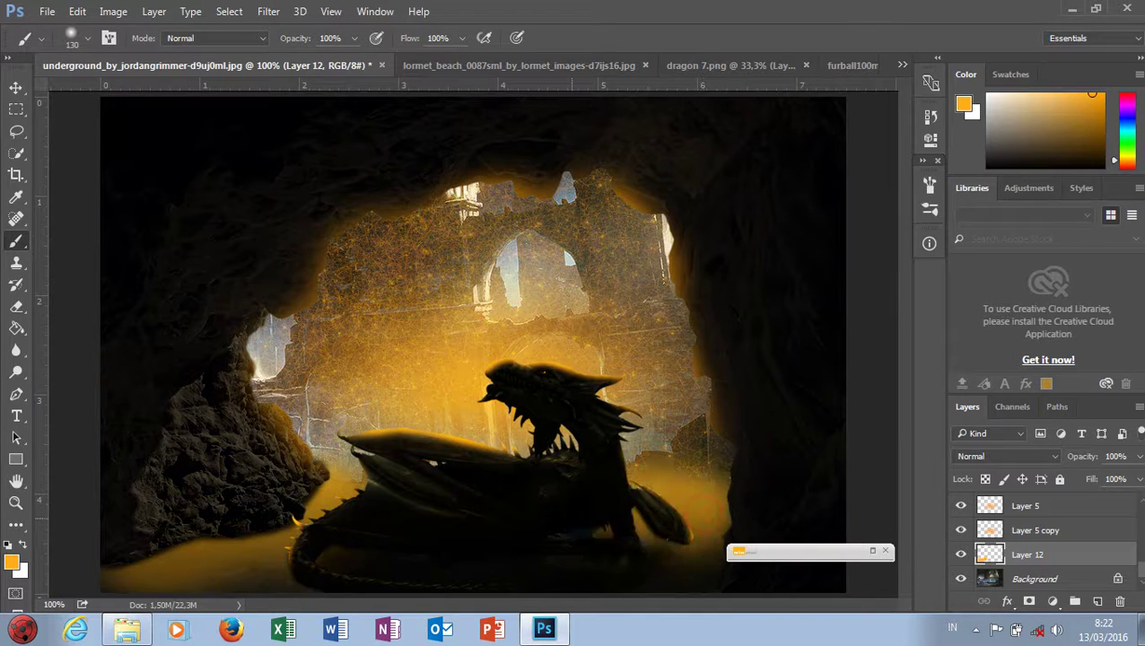
key(ctrl+minus)
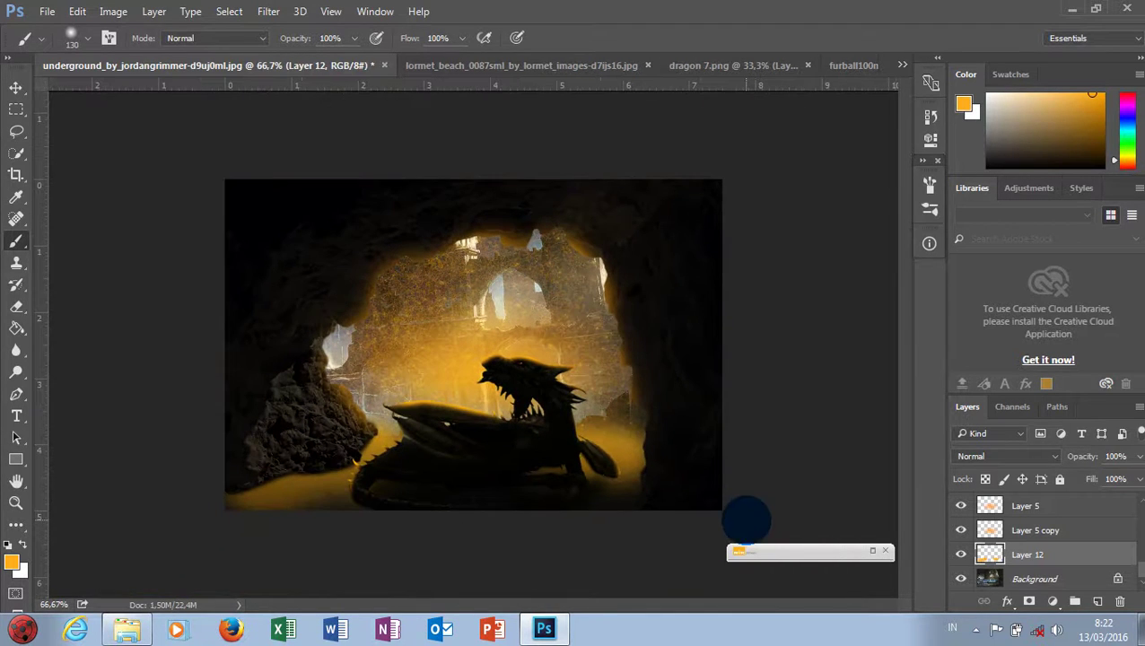
Step: Set Layer 12 to Multiply at 54% opacity and toggle it to compare
click(1001, 456)
click(989, 278)
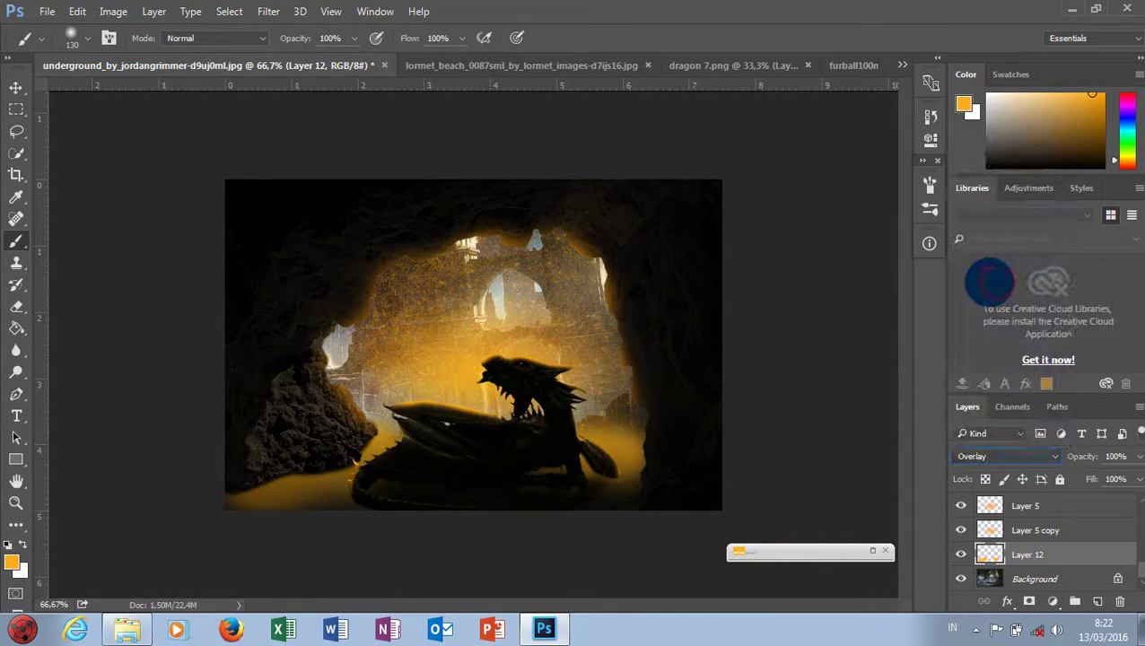
mouse_move(1086, 455)
mouse_down()
mouse_move(1068, 457)
mouse_move(1096, 457)
mouse_up()
click(1005, 455)
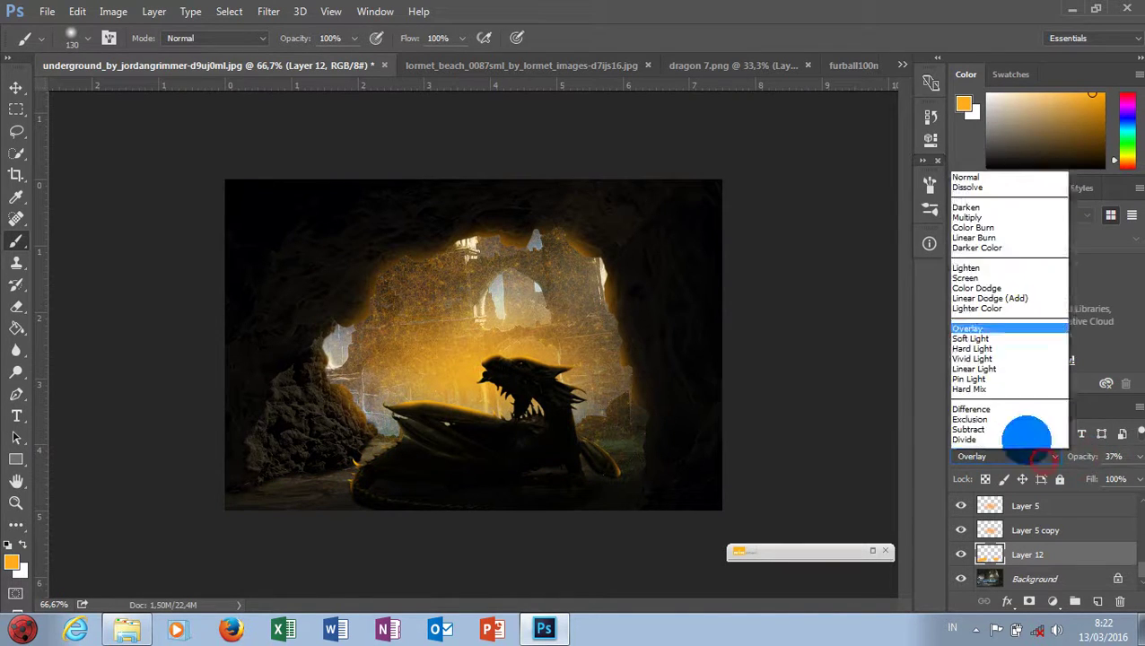
click(984, 166)
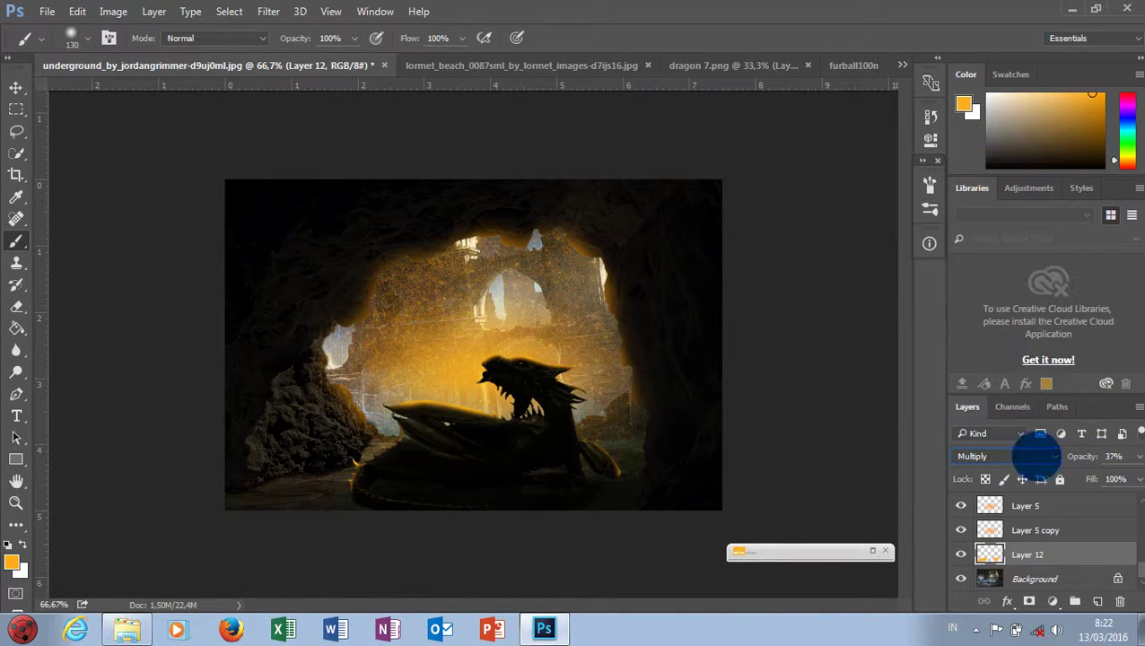
click(1086, 456)
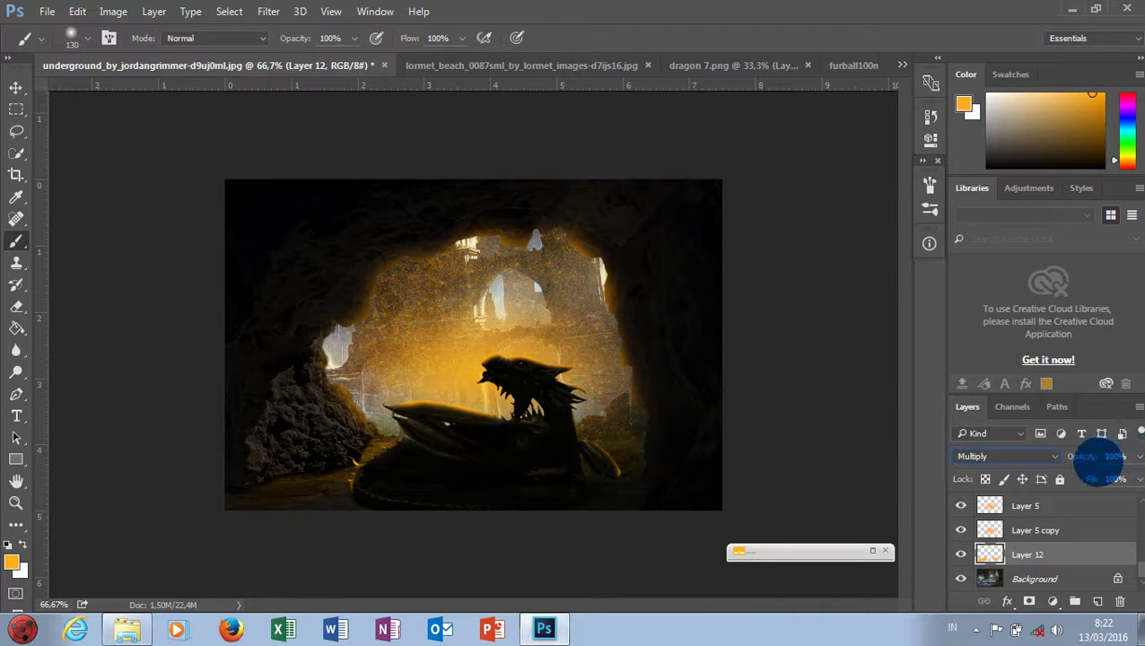
drag(1074, 458, 1067, 457)
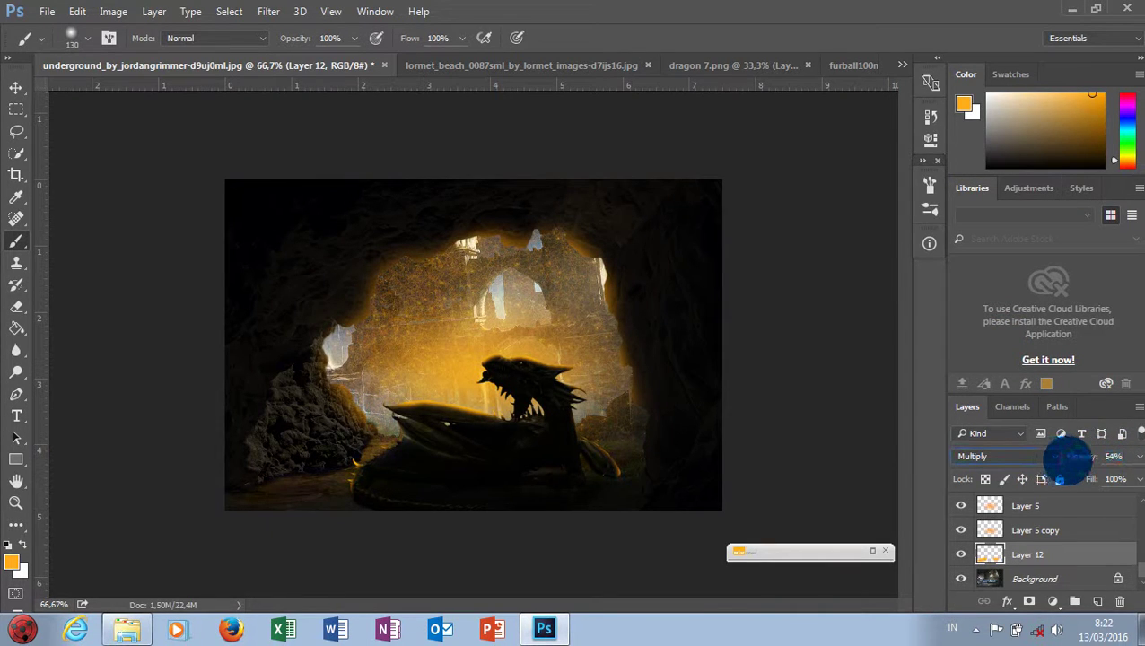
click(958, 558)
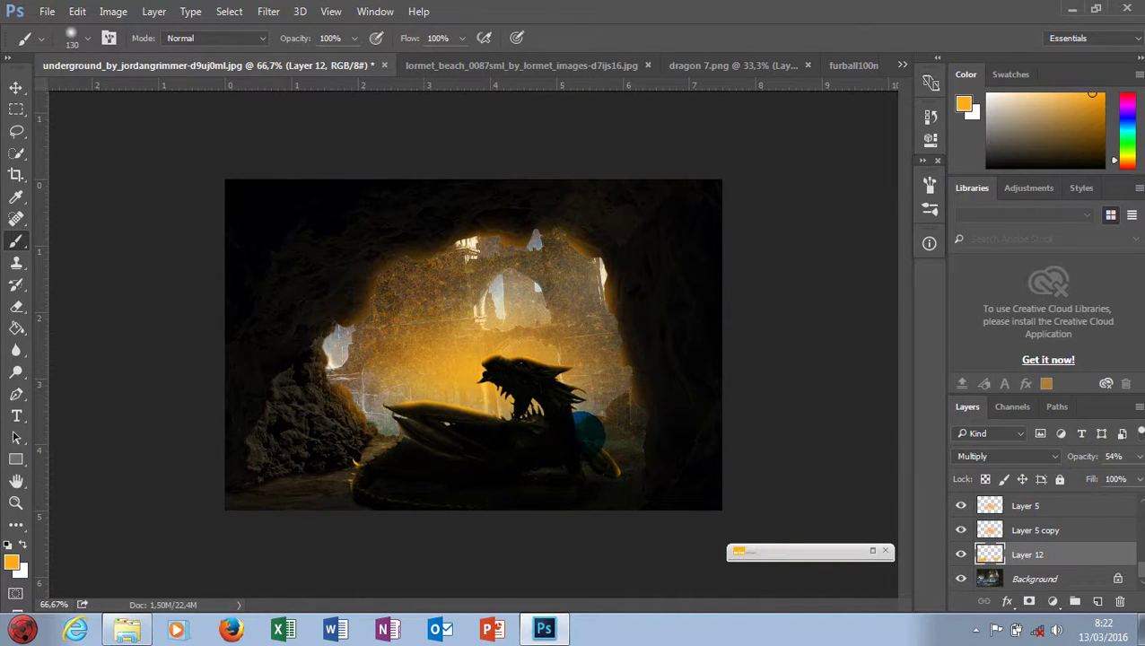
key(ctrl+minus)
key(ctrl+plus)
key(ctrl+plus)
key(ctrl+plus)
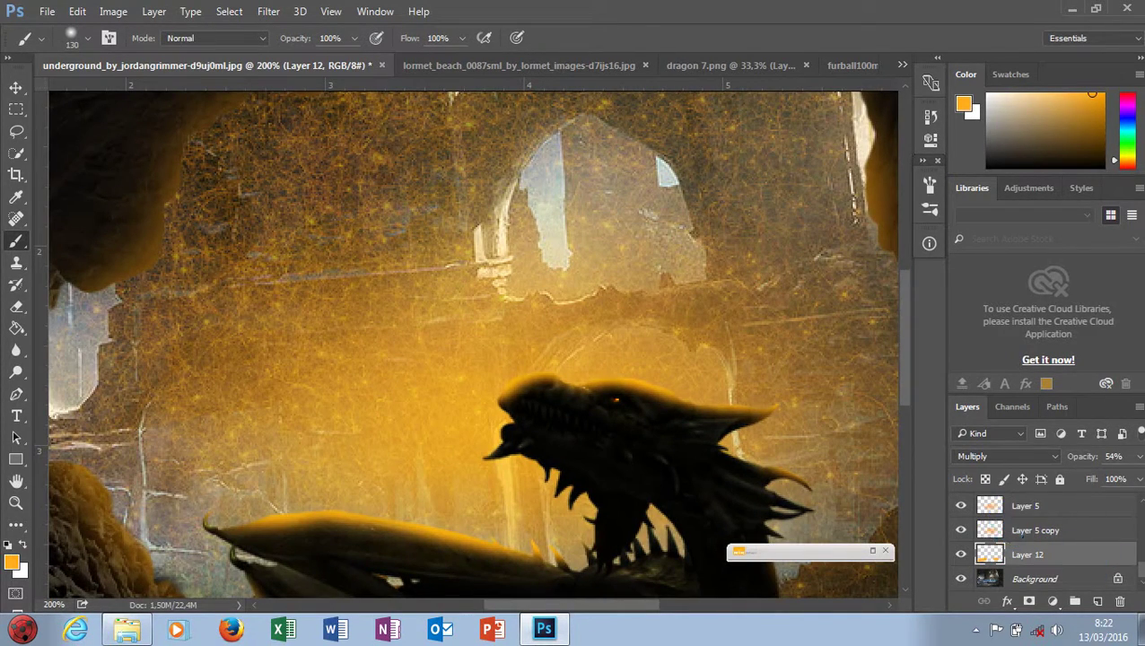
Step: Collapse the Dragon group, dismiss the security notification, and expand Group 1 to its Layer 1
scroll(1132, 529, up, 2)
scroll(1132, 523, up, 2)
scroll(1135, 544, up, 2)
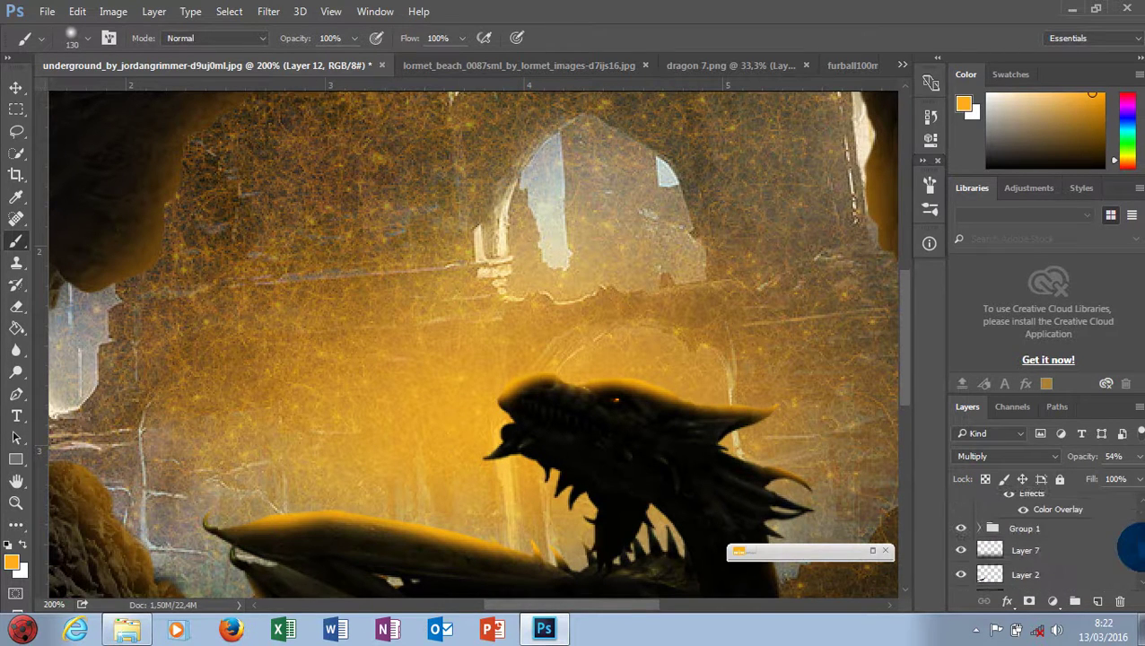
scroll(1132, 554, up, 2)
scroll(1132, 554, up, 2)
scroll(1126, 554, up, 2)
scroll(1127, 523, up, 2)
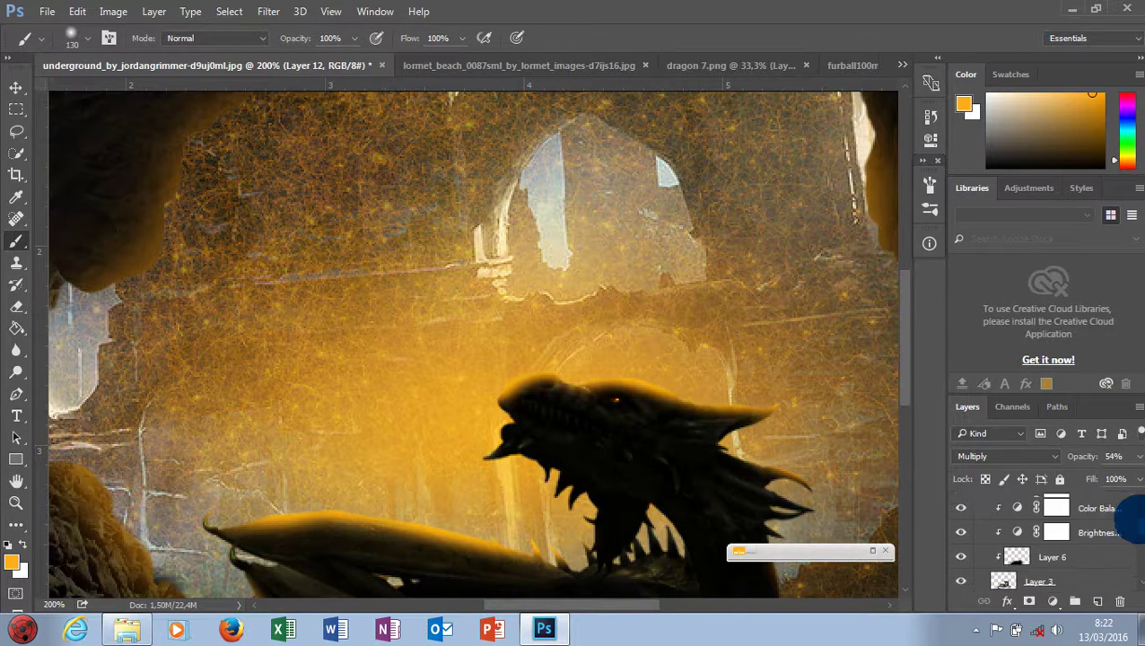
scroll(1126, 518, up, 2)
scroll(1132, 511, up, 1)
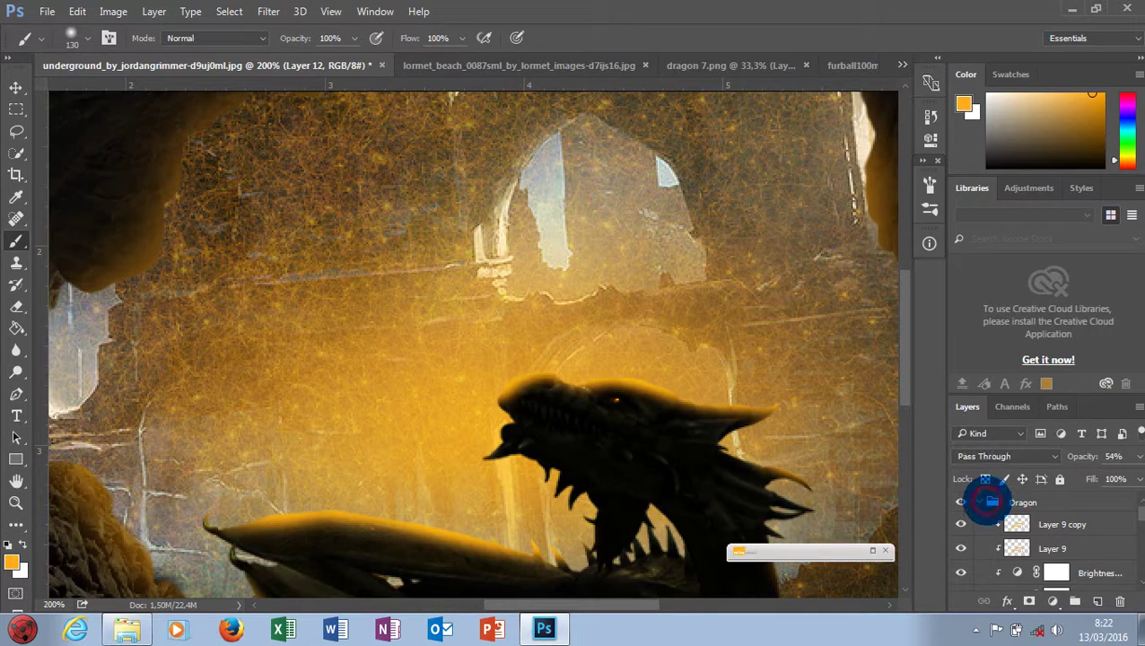
click(990, 501)
click(978, 502)
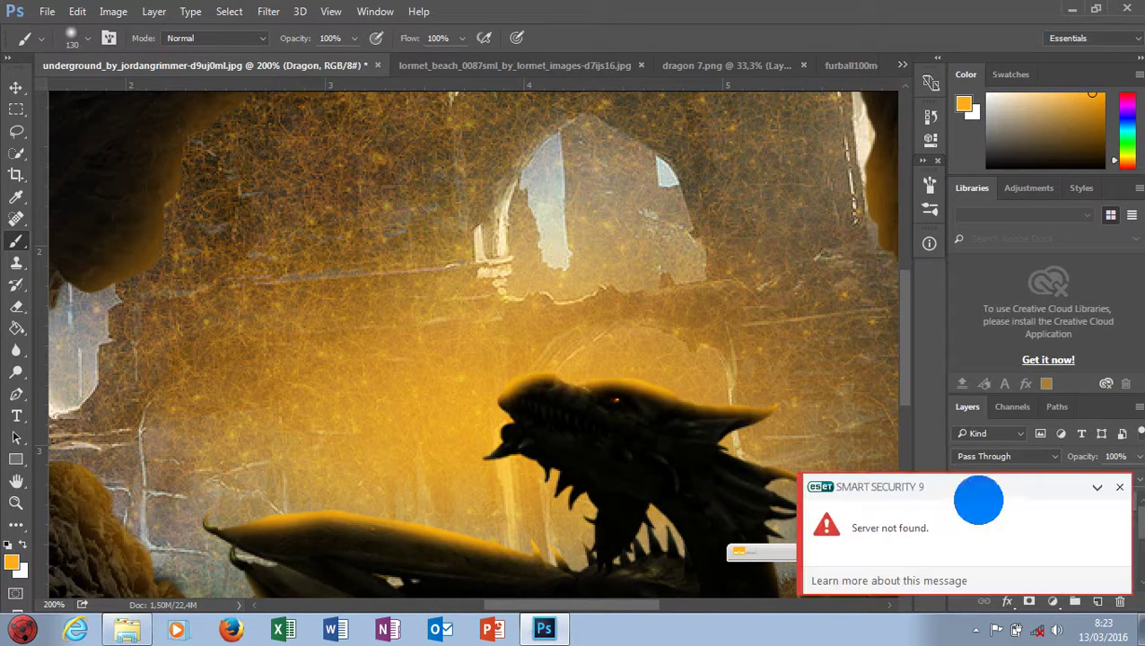
click(1116, 483)
scroll(989, 522, down, 1)
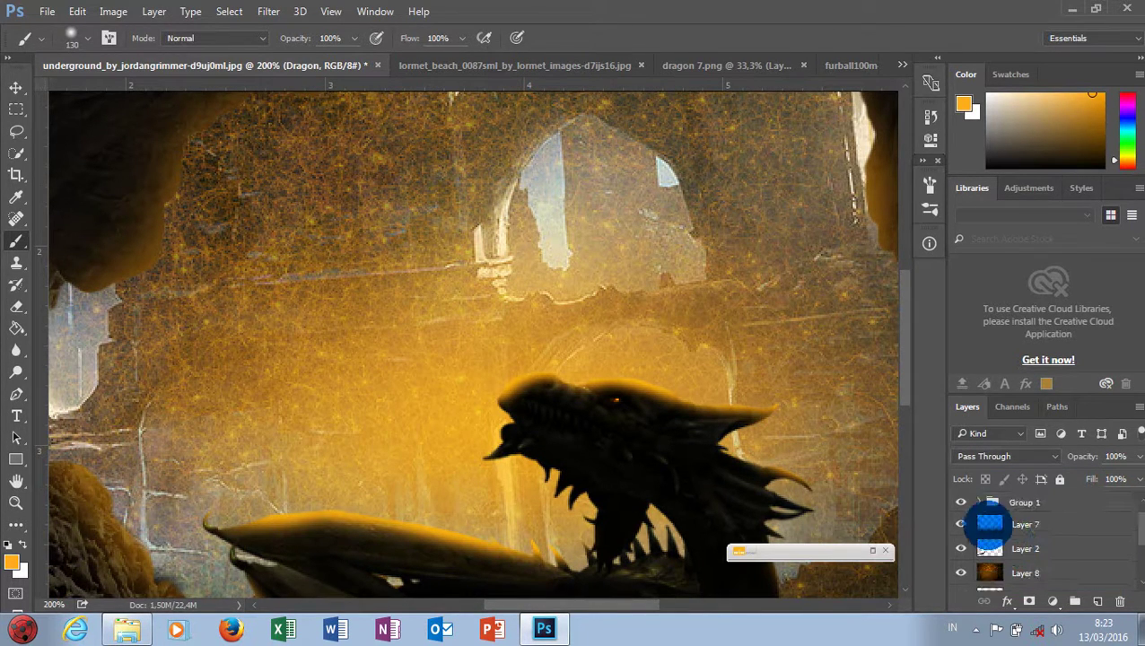
click(979, 502)
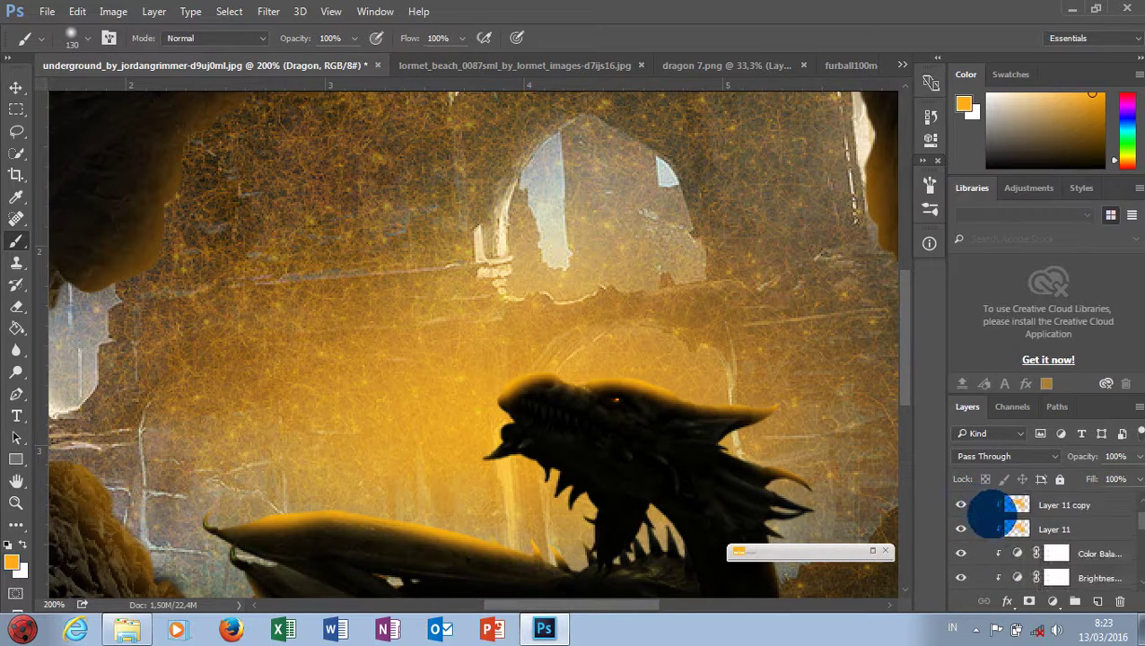
scroll(1014, 556, down, 4)
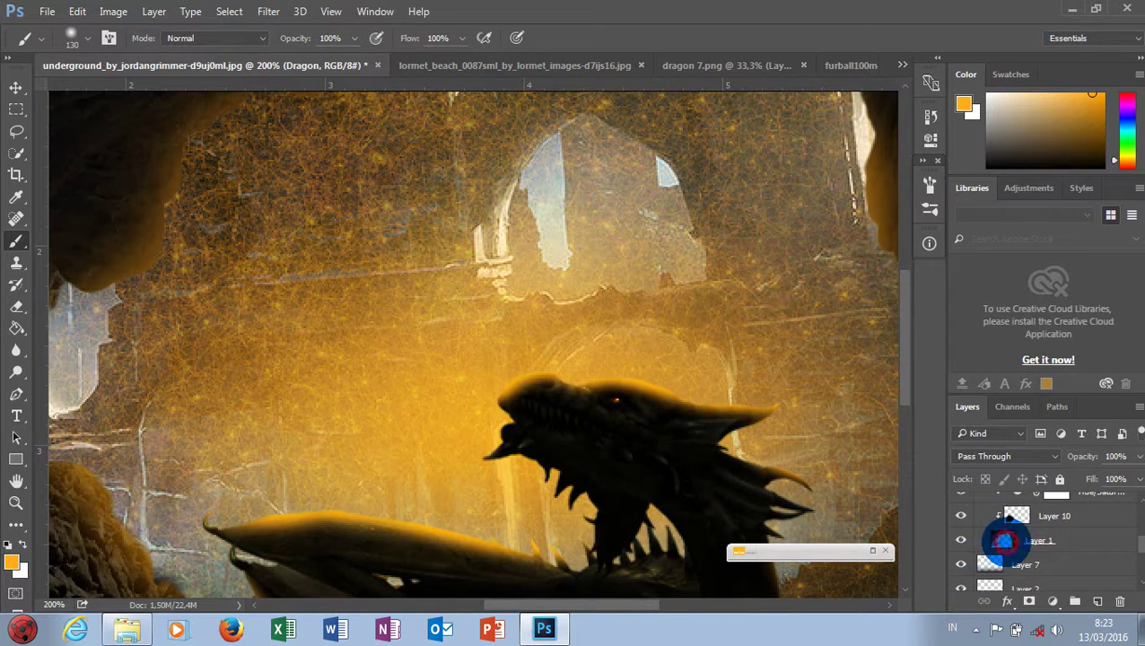
click(1012, 539)
Step: Review the Color Balance adjustment, keeping Midtones Yellow/Blue at -10, and close Properties
key(ctrl+minus)
key(ctrl+minus)
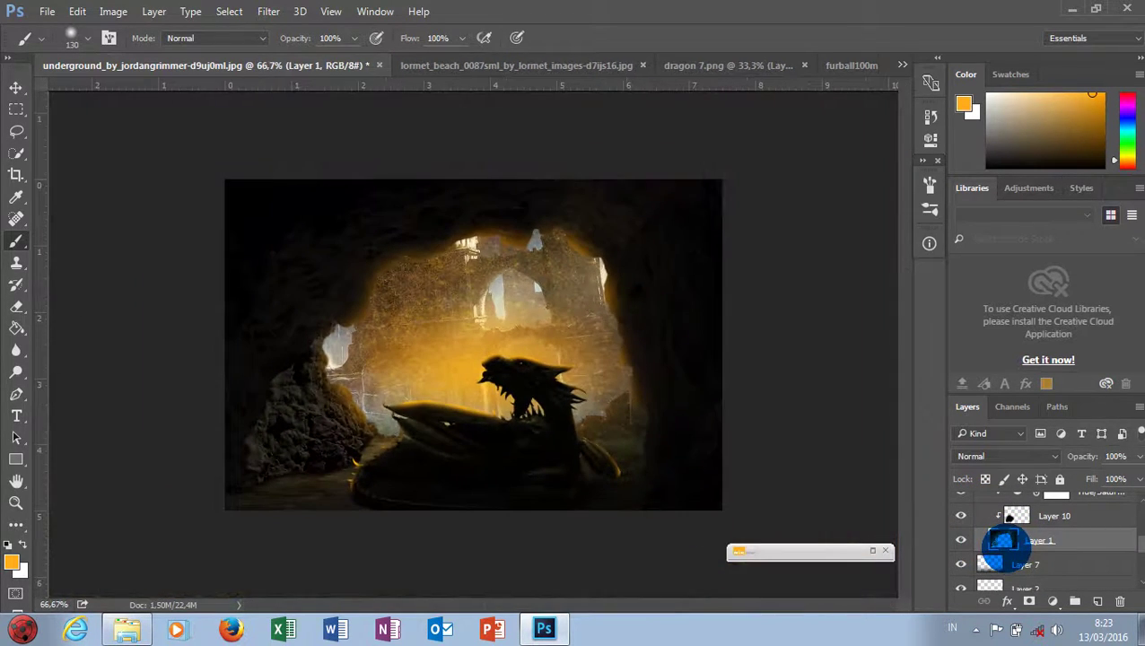
scroll(1002, 539, up, 2)
scroll(1009, 535, up, 1)
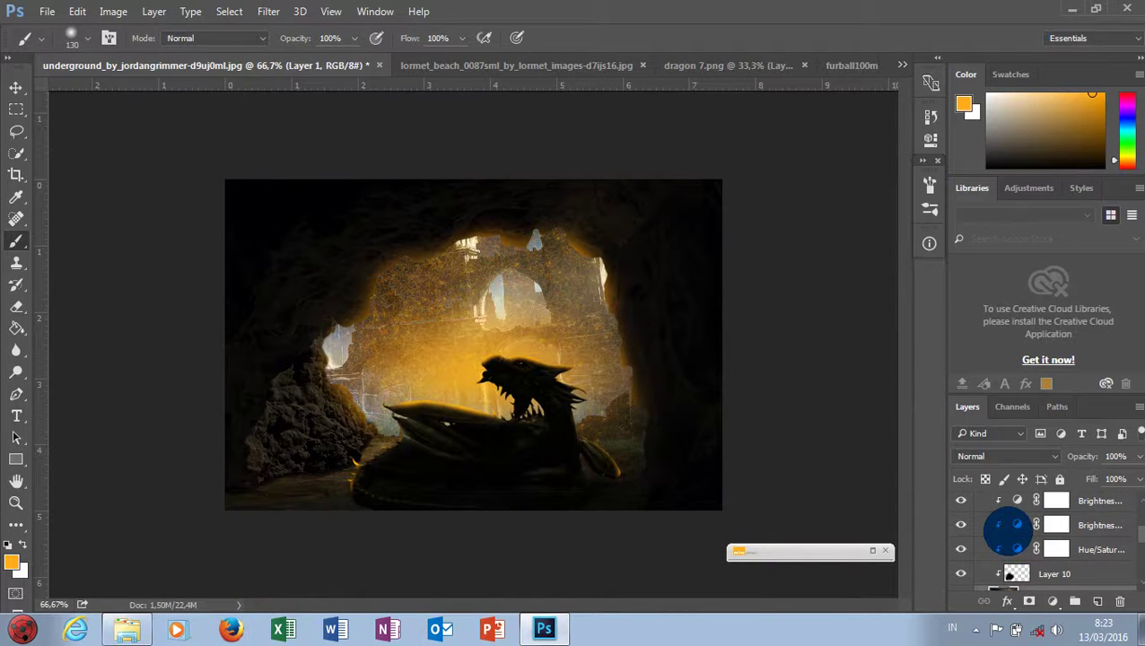
scroll(1008, 529, up, 1)
scroll(1003, 502, up, 1)
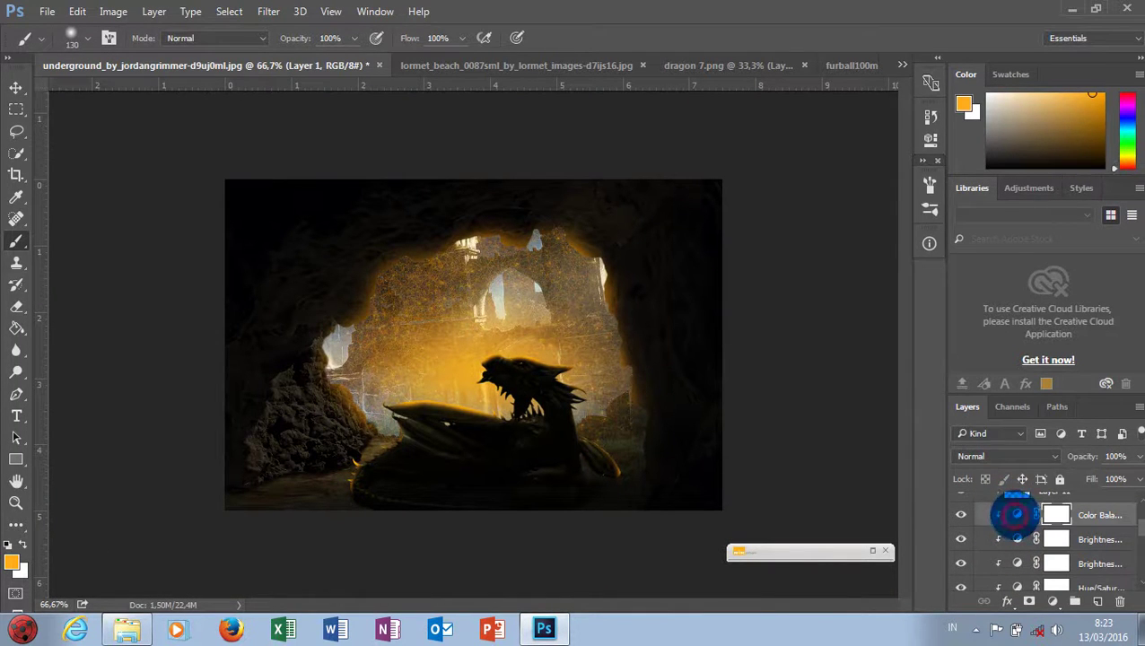
double_click(1016, 514)
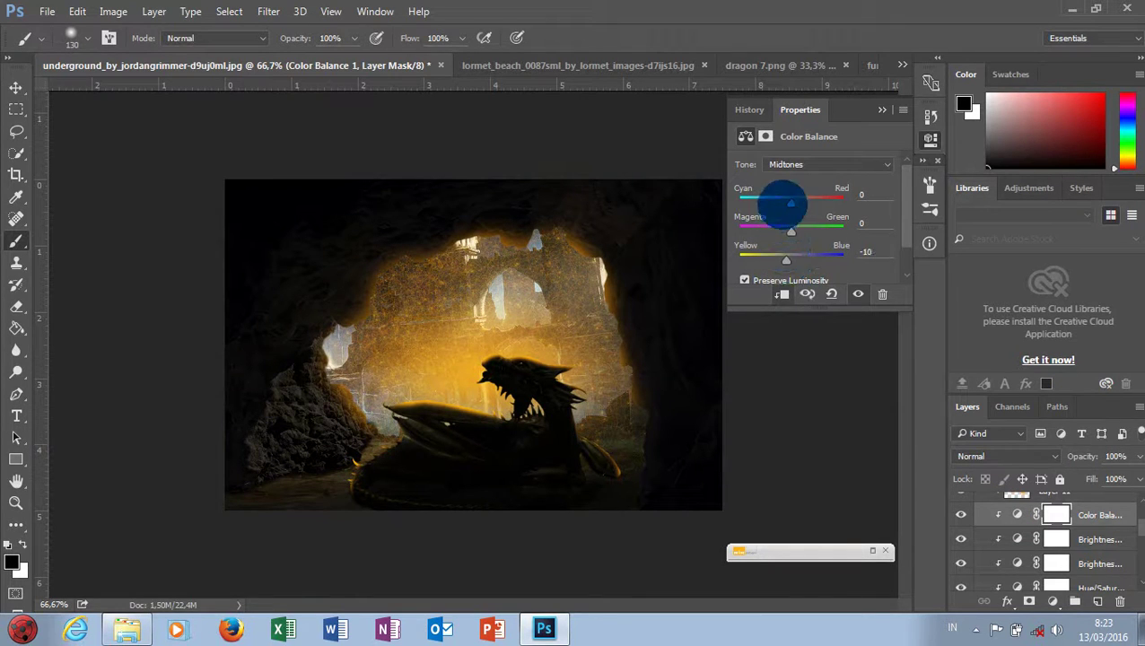
click(791, 165)
click(877, 109)
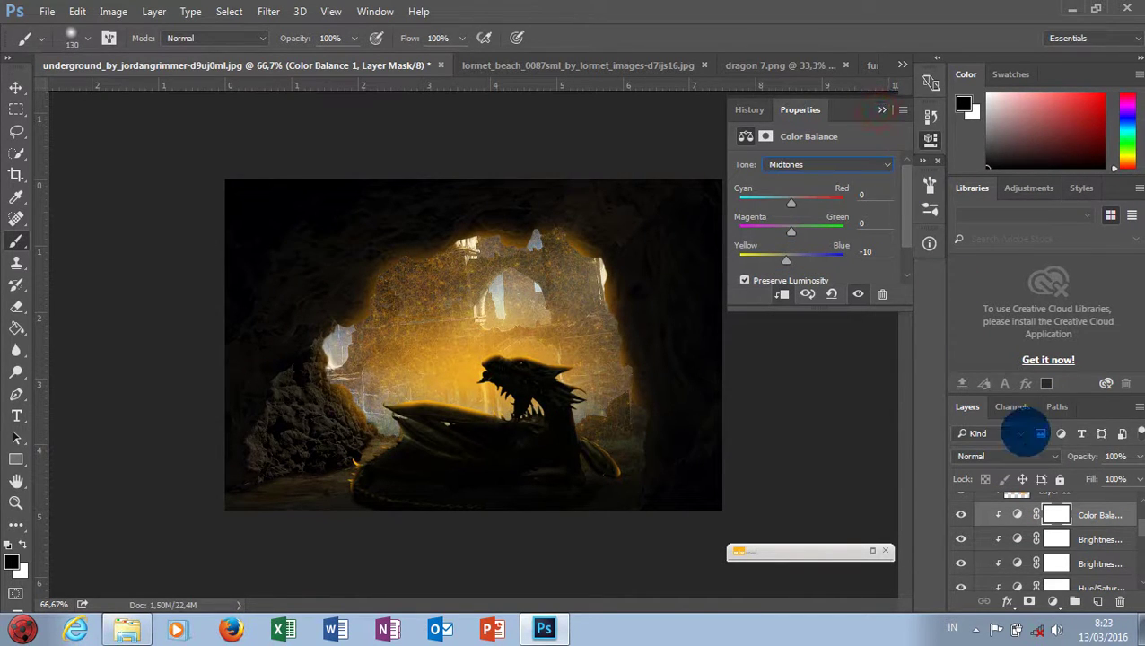
click(881, 110)
scroll(1056, 551, up, 2)
scroll(1056, 550, up, 1)
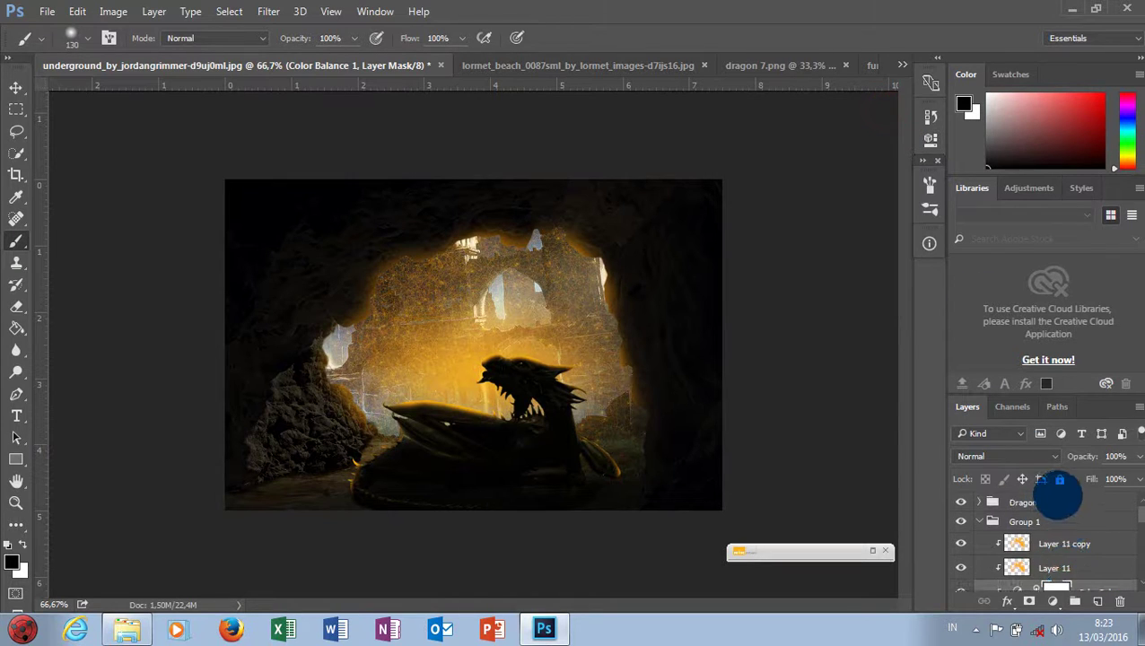
Step: Add a Black & White adjustment above the Dragon group with tint colour ffb918
click(1055, 501)
click(1074, 601)
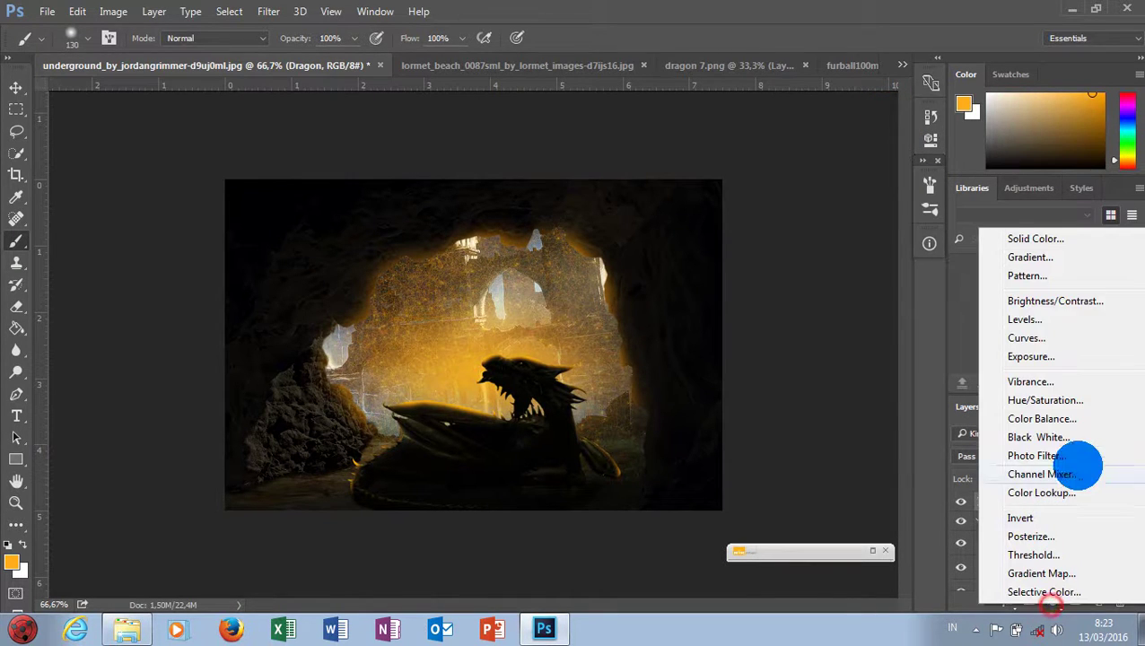
click(1004, 417)
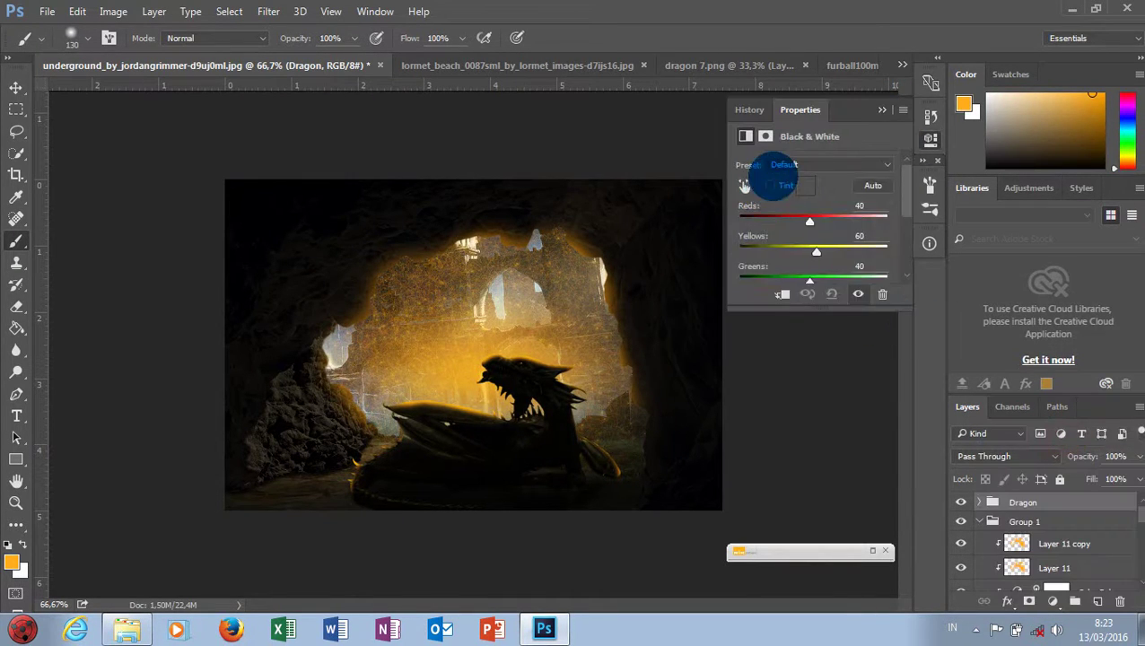
click(770, 184)
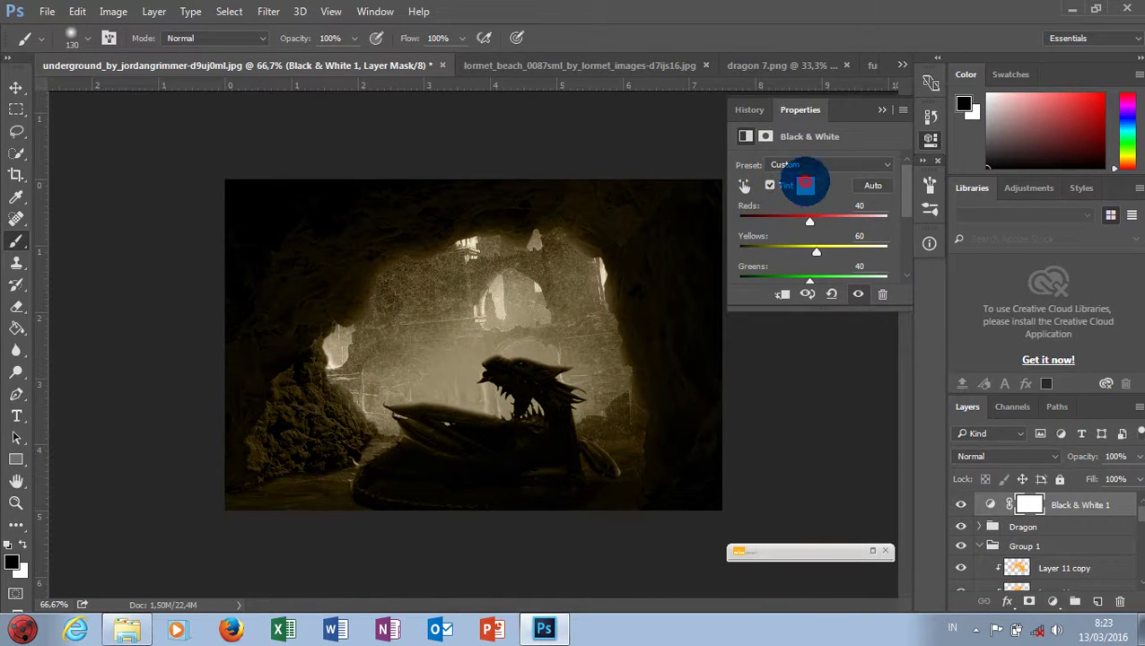
click(805, 184)
drag(856, 191, 891, 139)
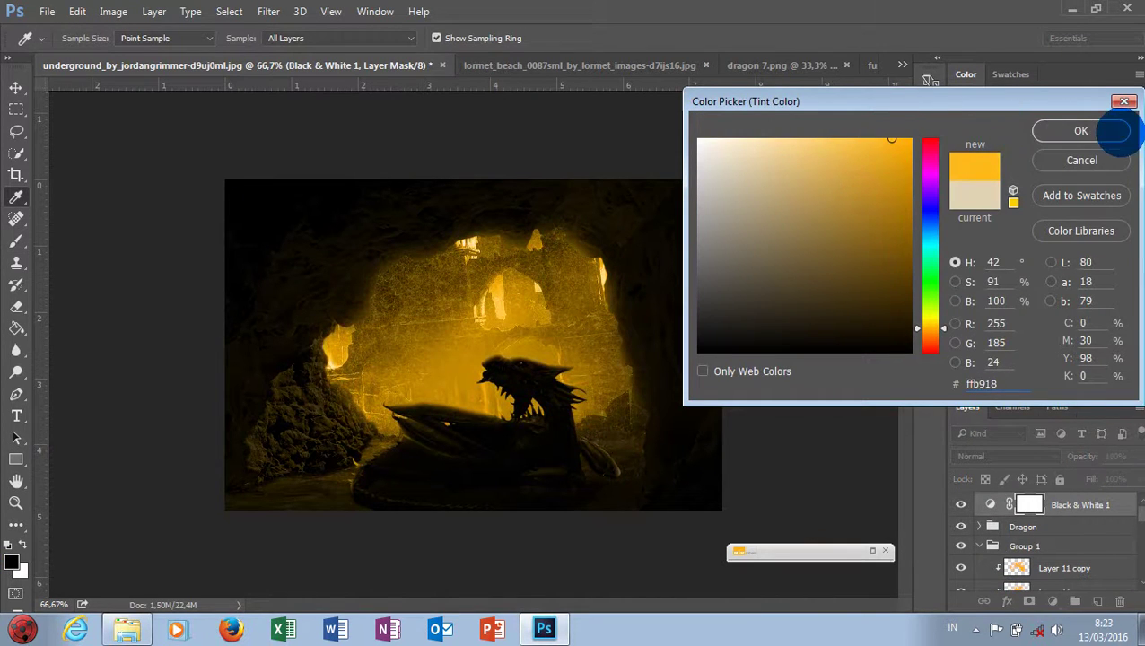
click(1100, 130)
Step: Blend the Black & White adjustment as Soft Light at 38% opacity
click(1025, 456)
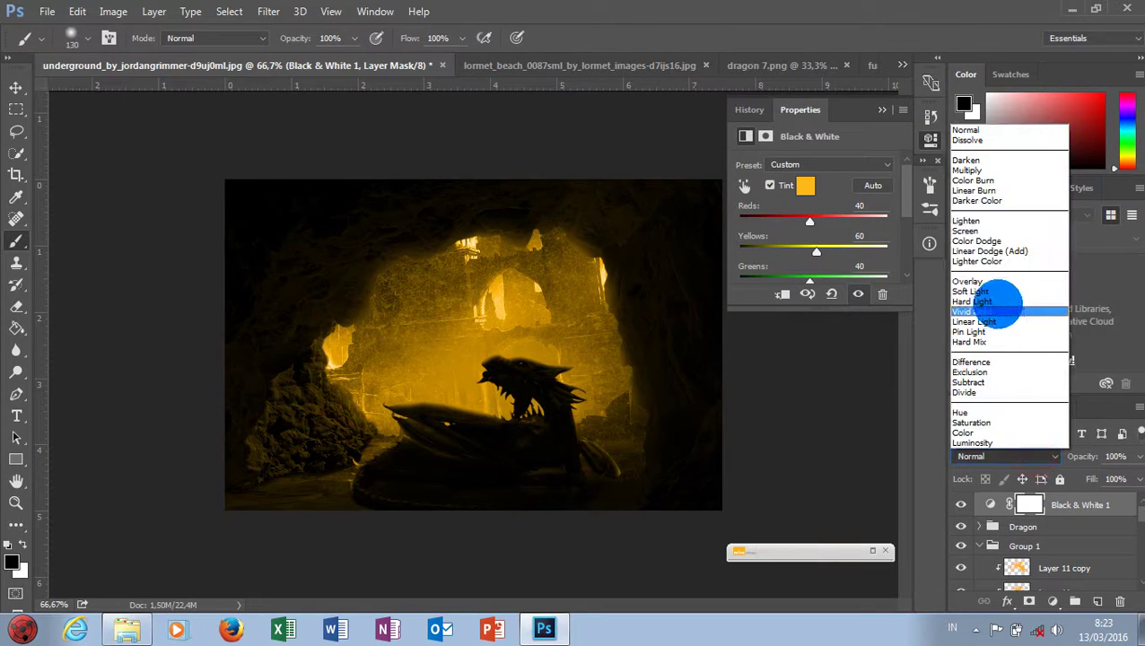
click(990, 292)
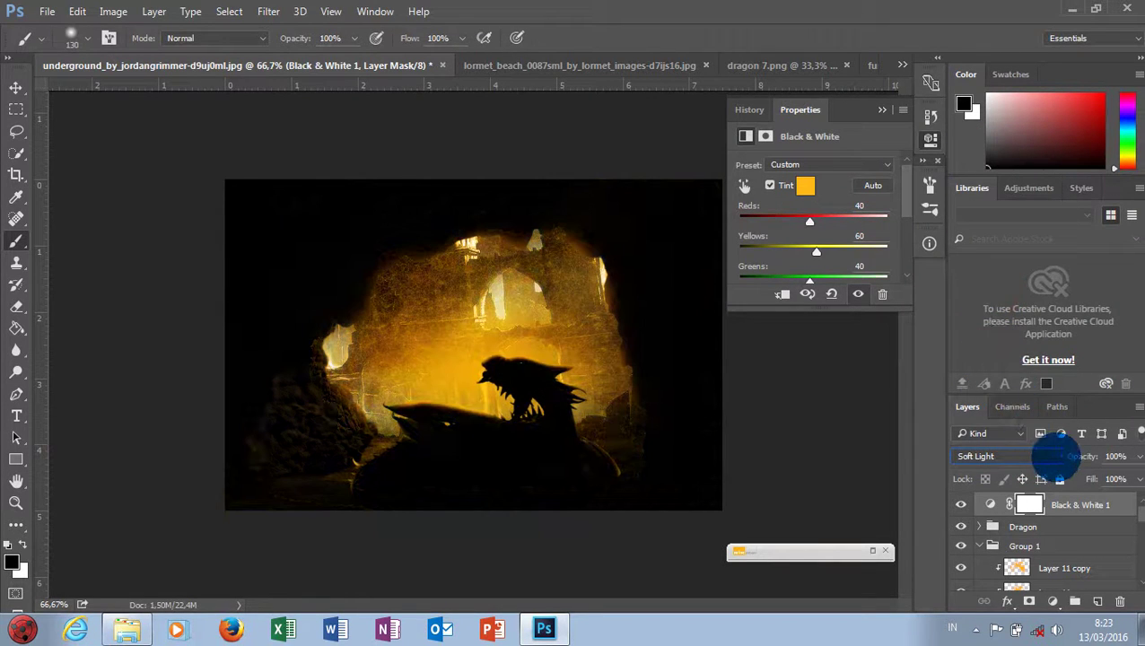
drag(1073, 458, 1079, 458)
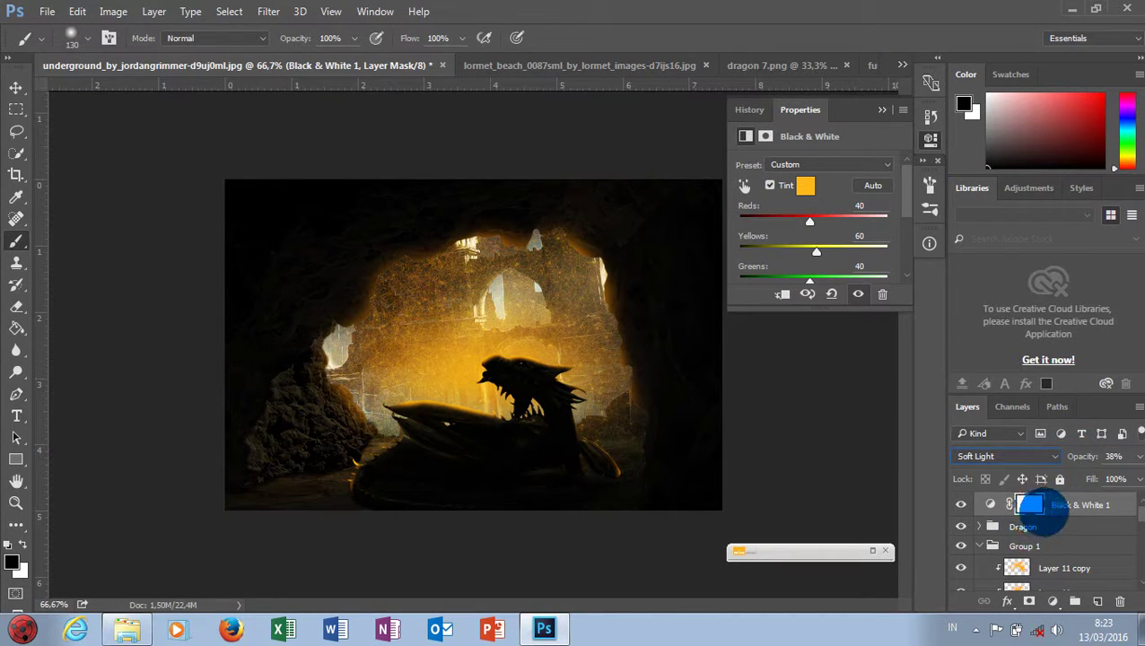
scroll(1074, 574, down, 2)
scroll(1077, 542, down, 3)
Step: Move the layer up the stack and set the Black & White 1 opacity to 71%
scroll(1081, 583, down, 2)
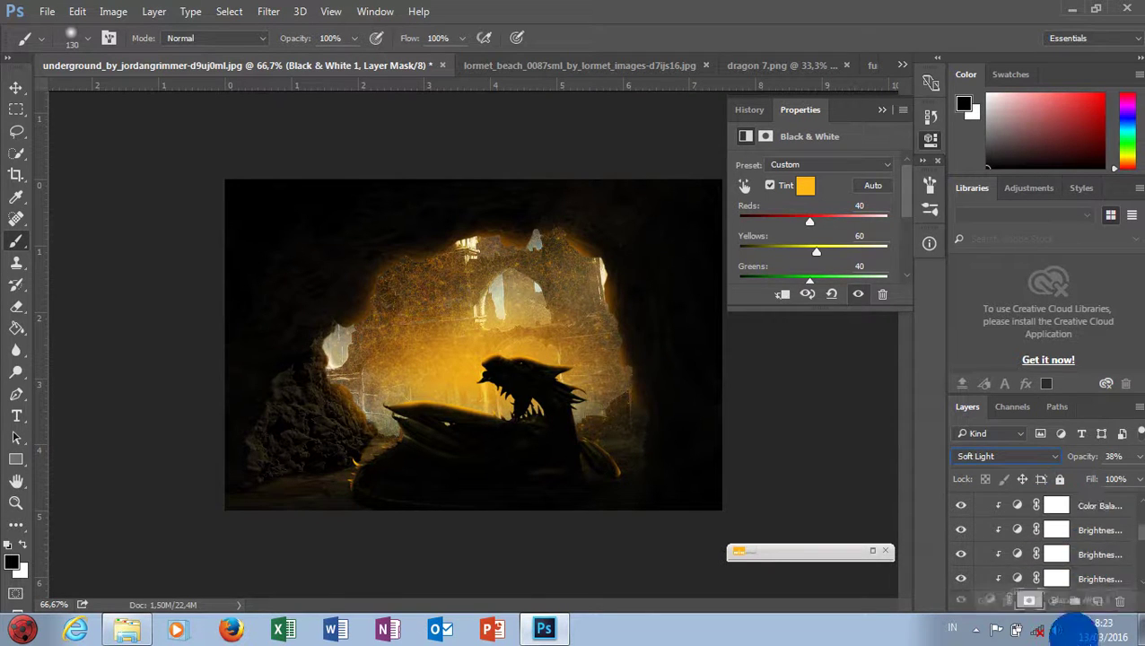
drag(1074, 626, 1074, 545)
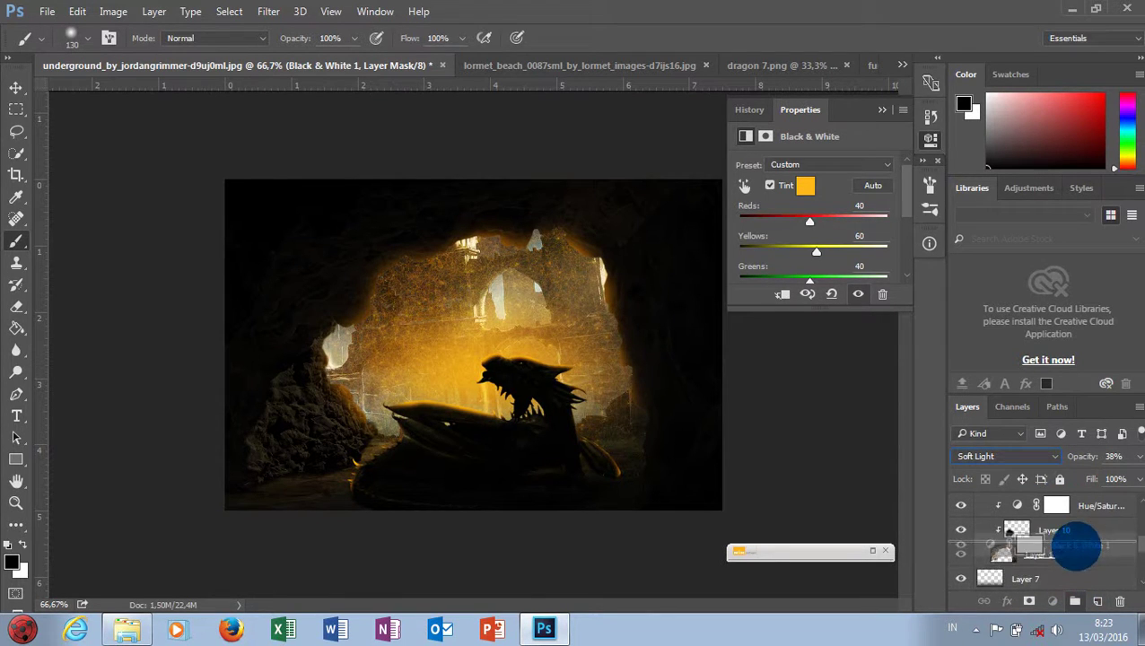
mouse_move(1076, 545)
mouse_down()
mouse_move(1066, 459)
mouse_move(1055, 541)
mouse_move(1066, 449)
mouse_move(1068, 600)
mouse_move(1071, 509)
mouse_move(963, 526)
mouse_up()
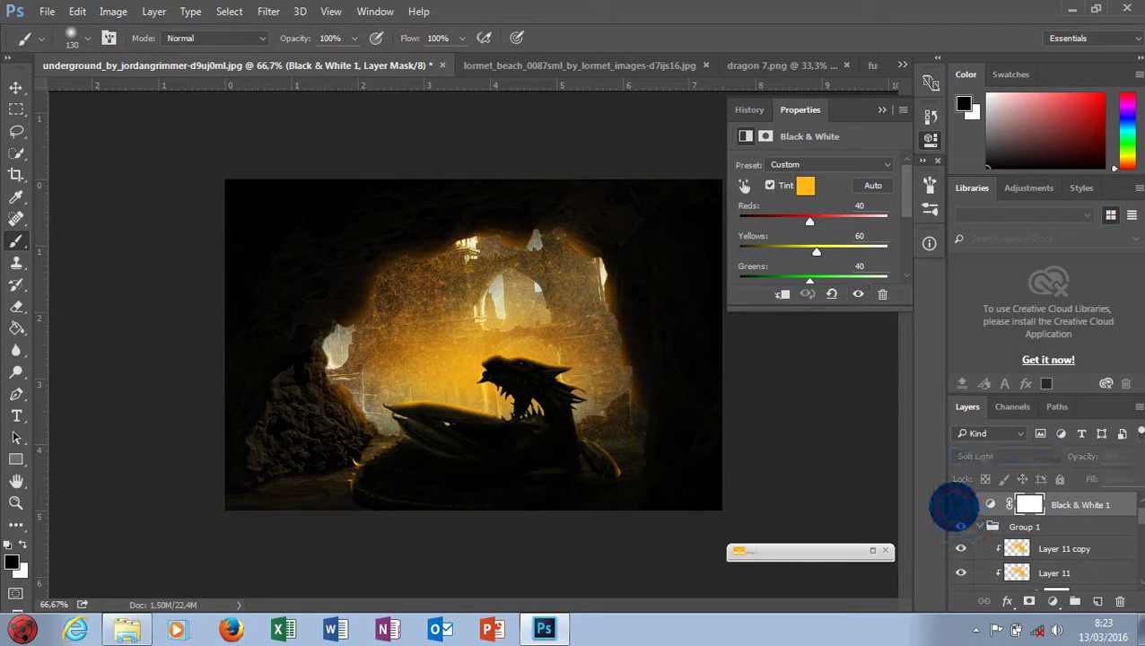
click(1112, 455)
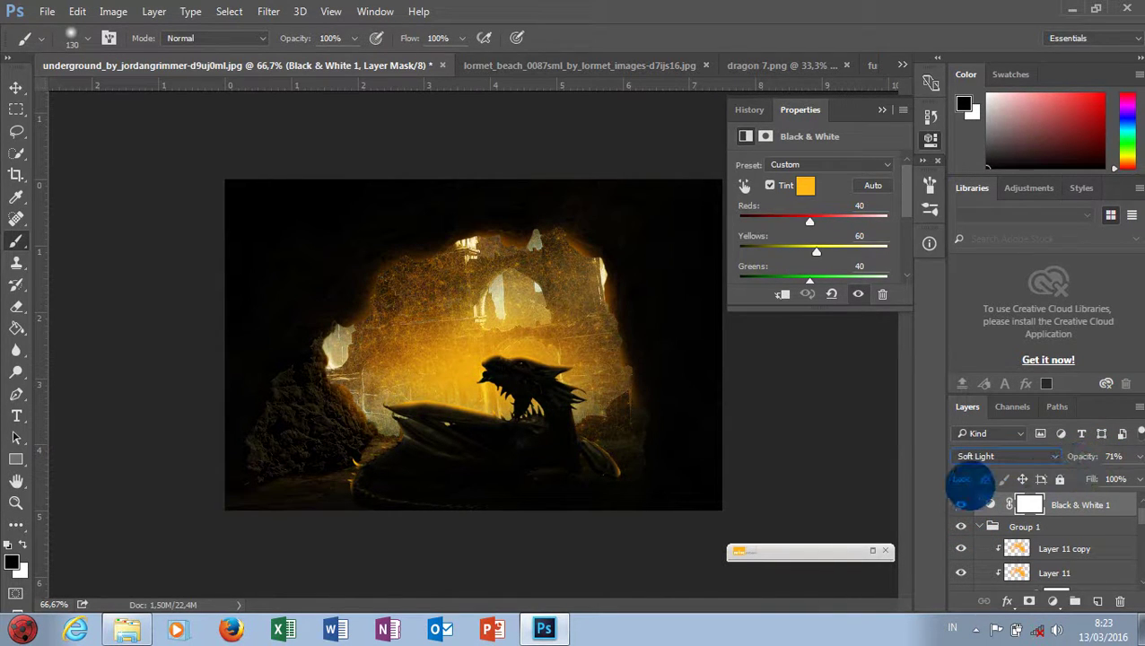
Step: Toggle Layer 5 off and on to compare its glow
scroll(1023, 524, down, 2)
scroll(1048, 536, down, 2)
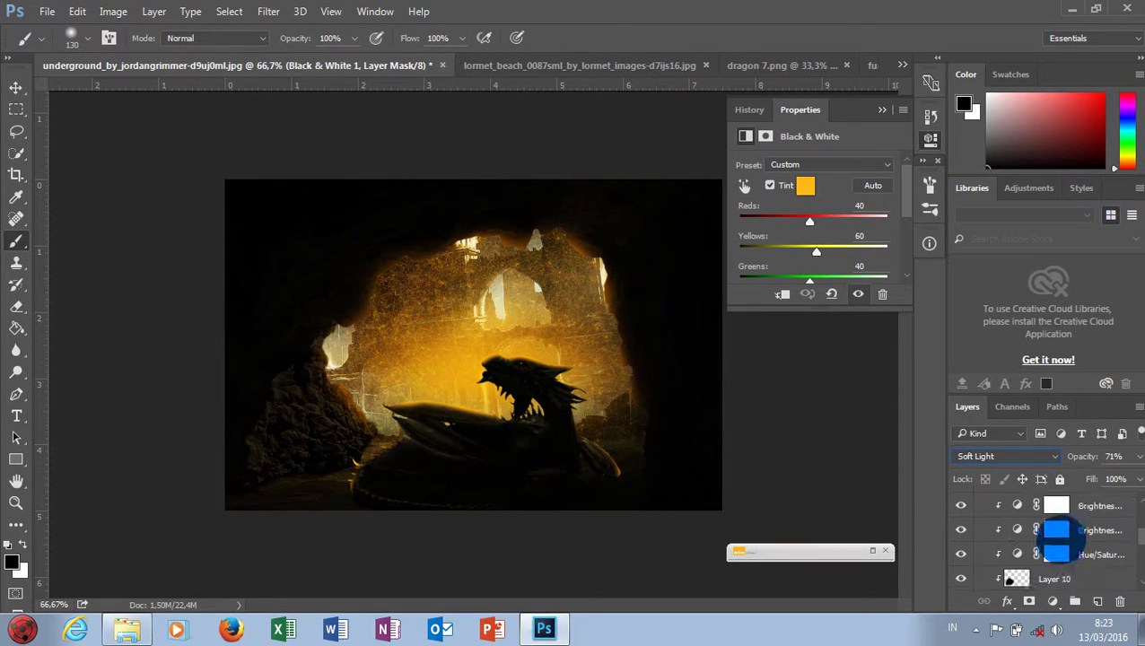
scroll(1058, 543, down, 2)
scroll(1055, 542, down, 2)
scroll(1037, 542, down, 2)
scroll(1014, 543, down, 2)
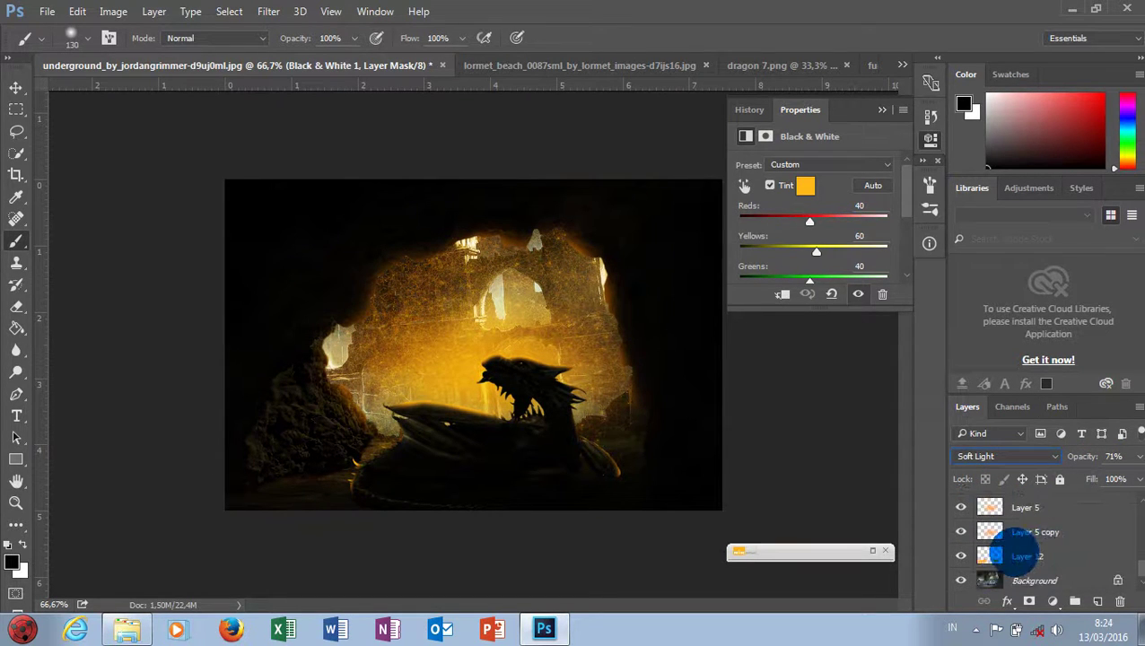
scroll(987, 538, down, 2)
click(960, 527)
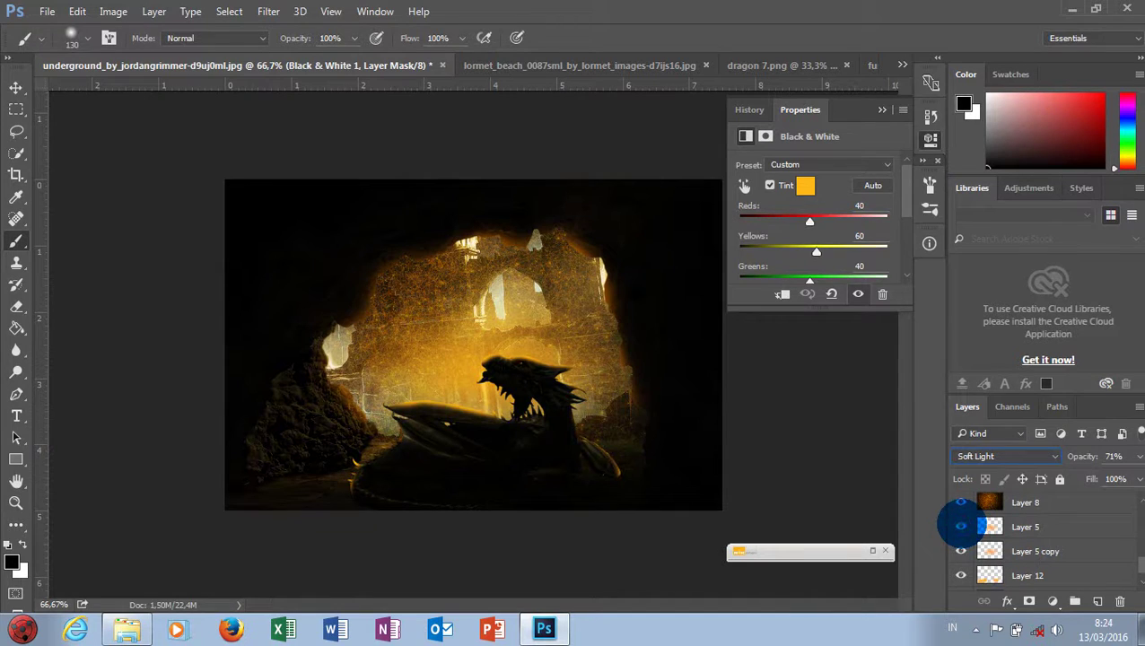
click(960, 527)
scroll(1078, 546, up, 1)
Step: Set the top Brightness/Contrast adjustment's brightness to 34
scroll(1049, 549, up, 2)
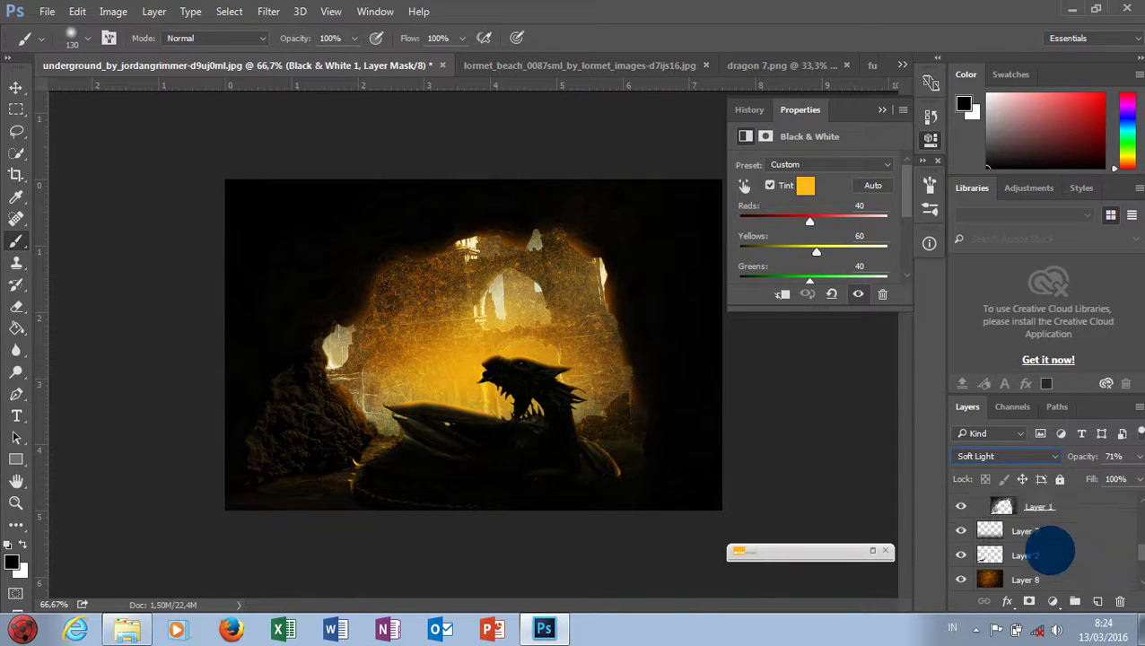
scroll(1050, 549, up, 1)
scroll(1041, 549, up, 1)
click(1033, 546)
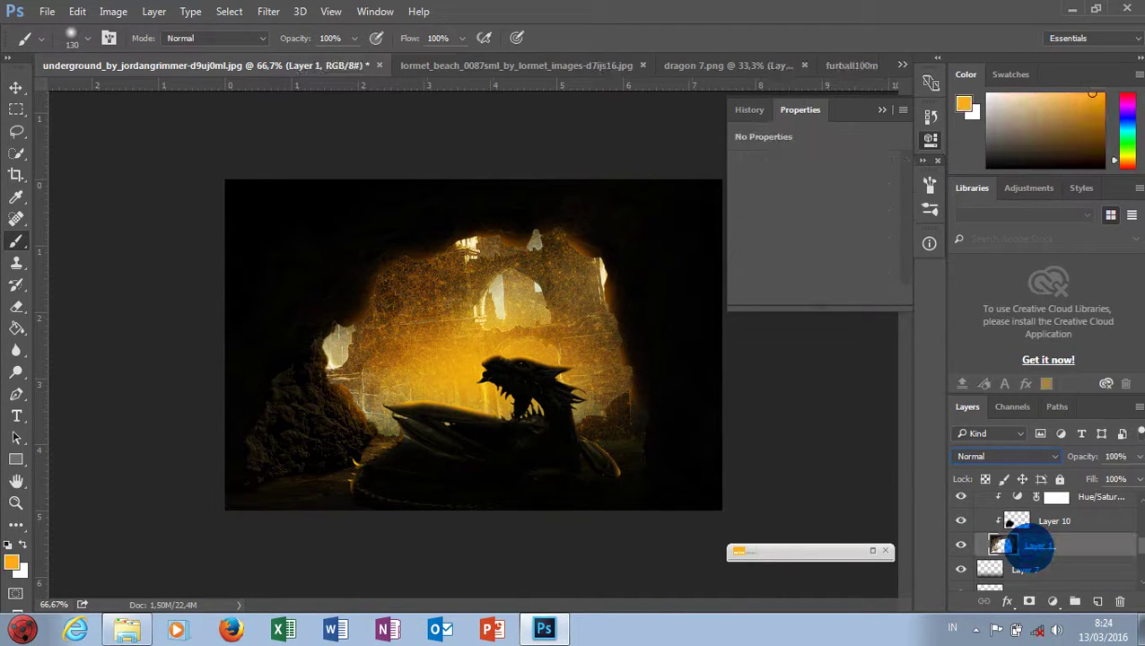
scroll(1032, 541, up, 1)
scroll(1032, 552, up, 2)
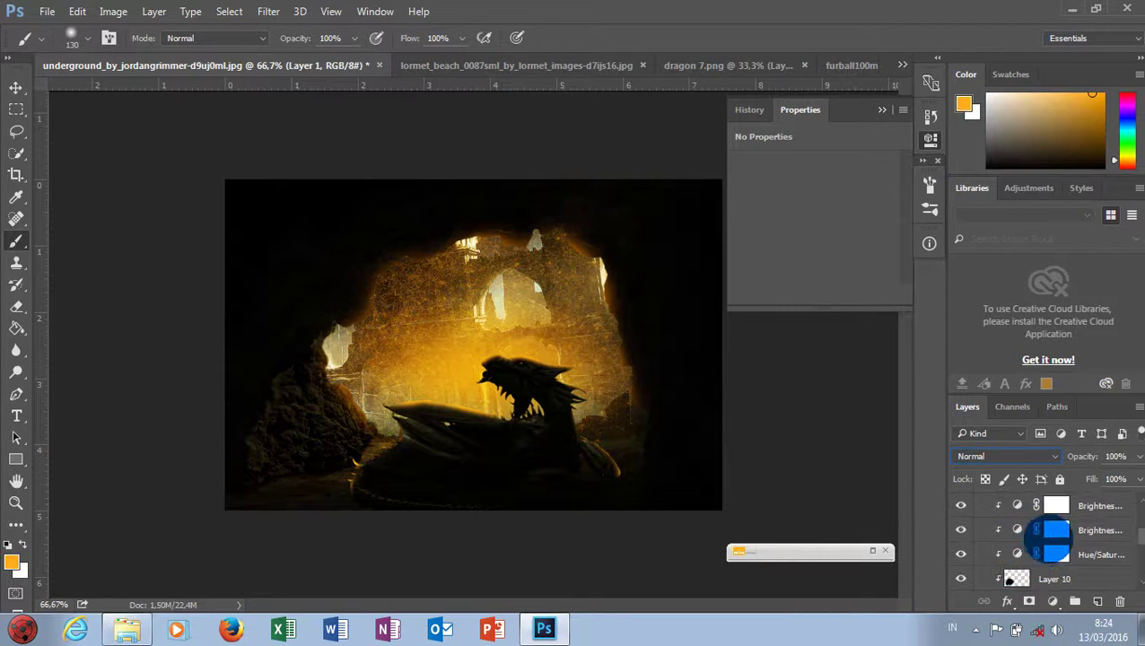
click(1018, 505)
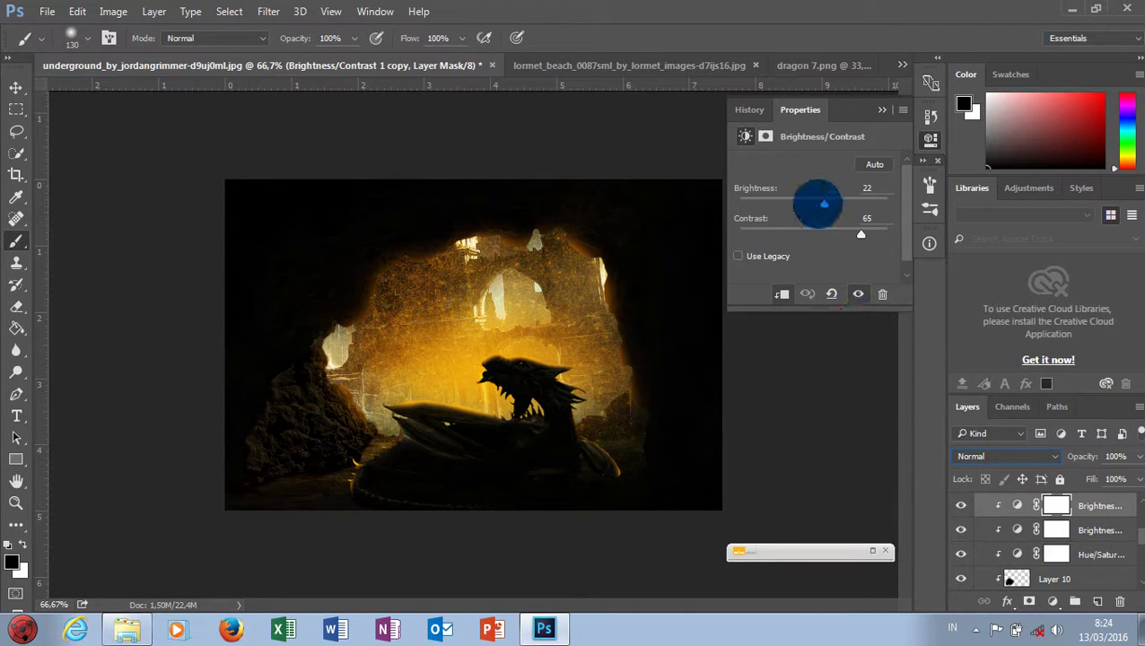
mouse_move(822, 203)
mouse_down()
mouse_move(798, 204)
mouse_move(836, 203)
mouse_up()
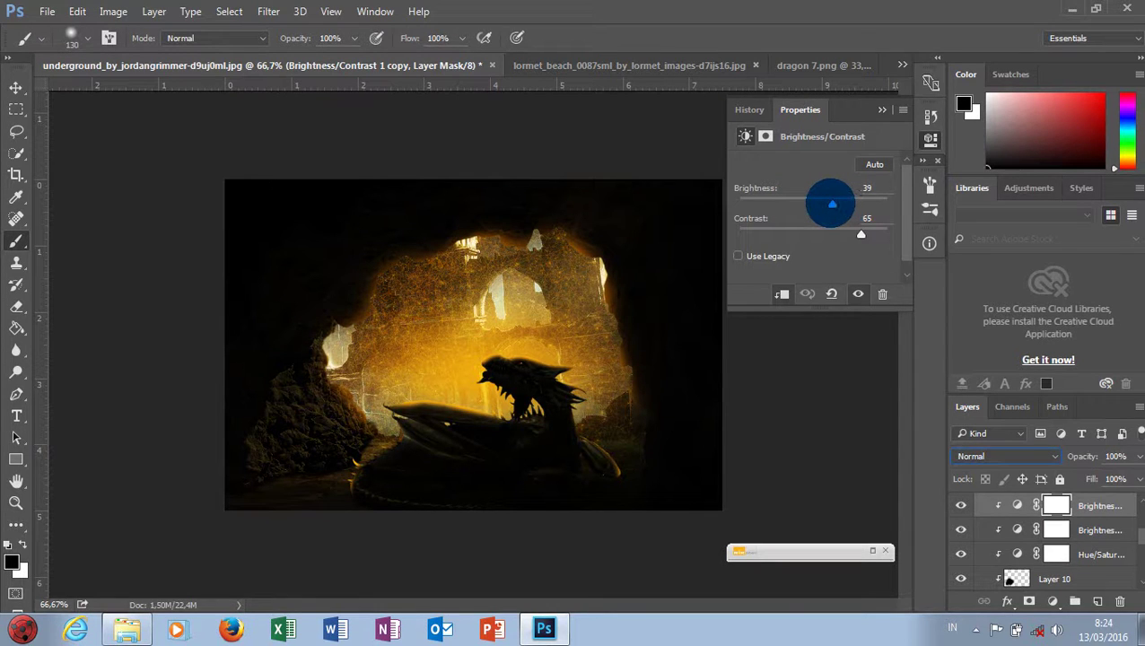
click(882, 110)
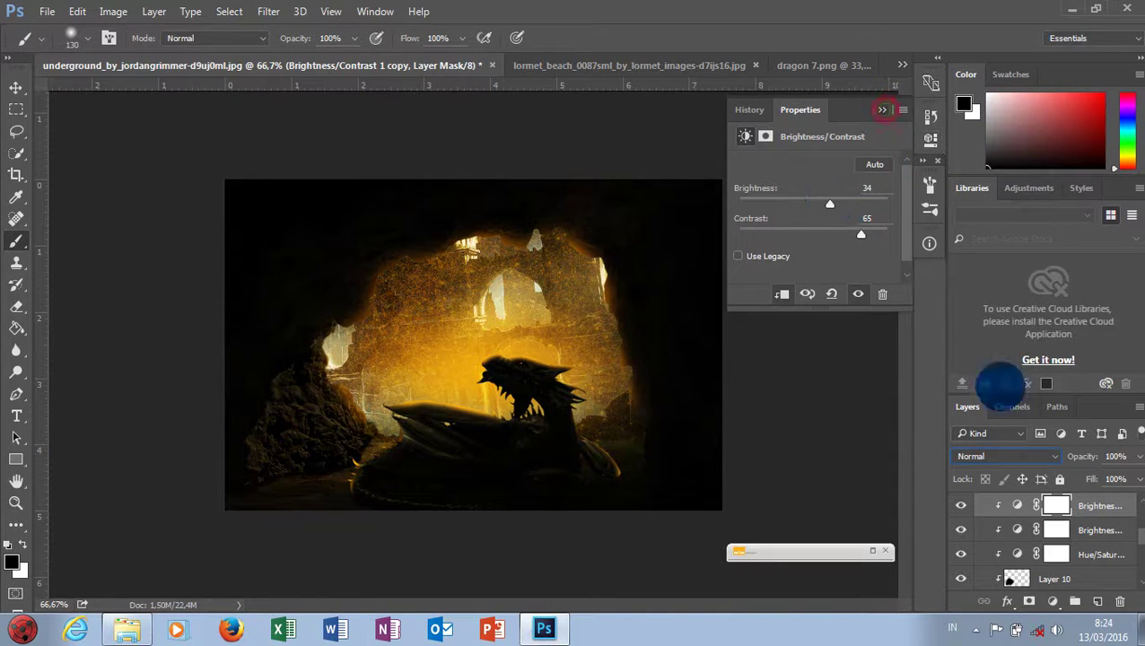
Step: Compare with the adjustment hidden, then set the second Brightness/Contrast brightness to -109
click(960, 529)
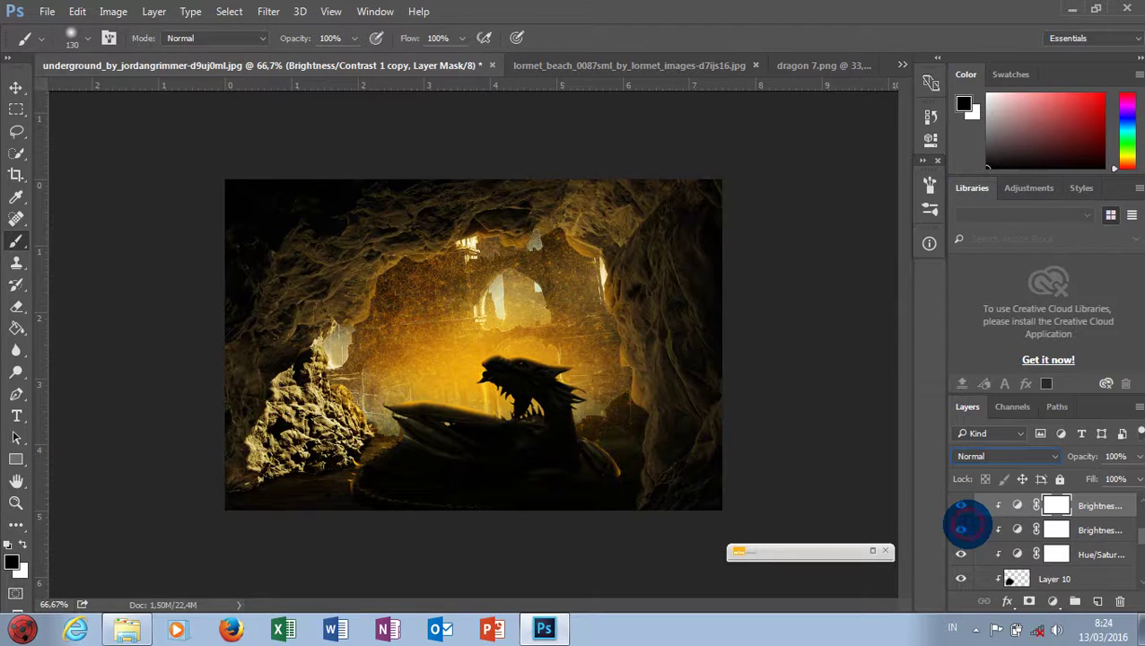
click(961, 505)
double_click(1014, 529)
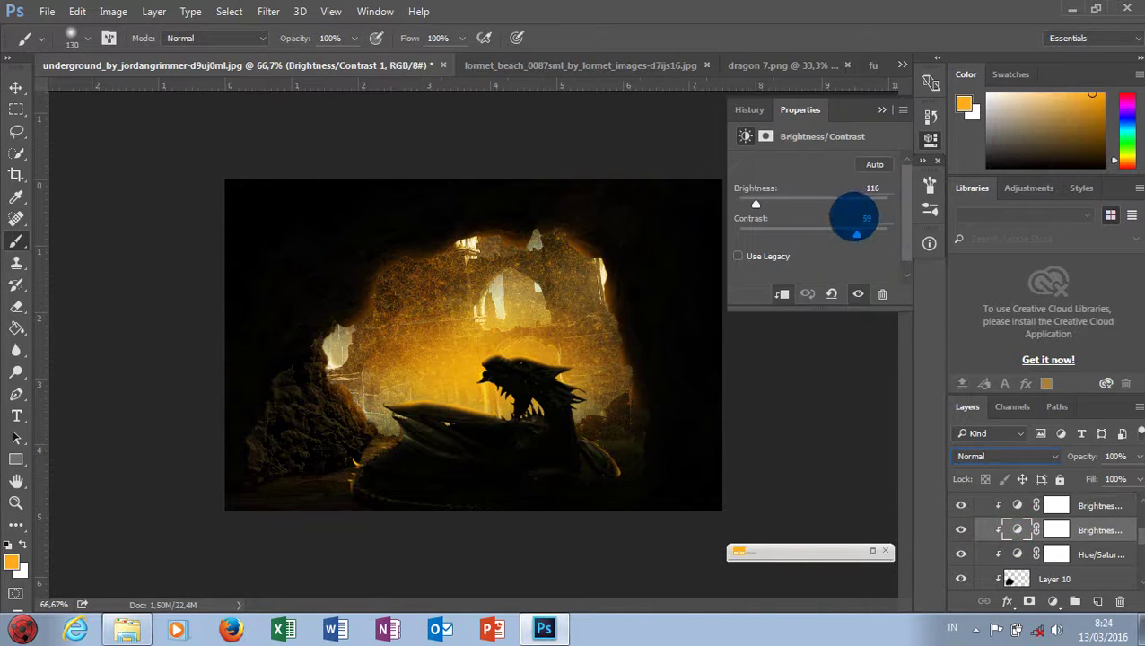
mouse_move(758, 205)
mouse_down()
mouse_move(781, 204)
mouse_move(754, 205)
mouse_up()
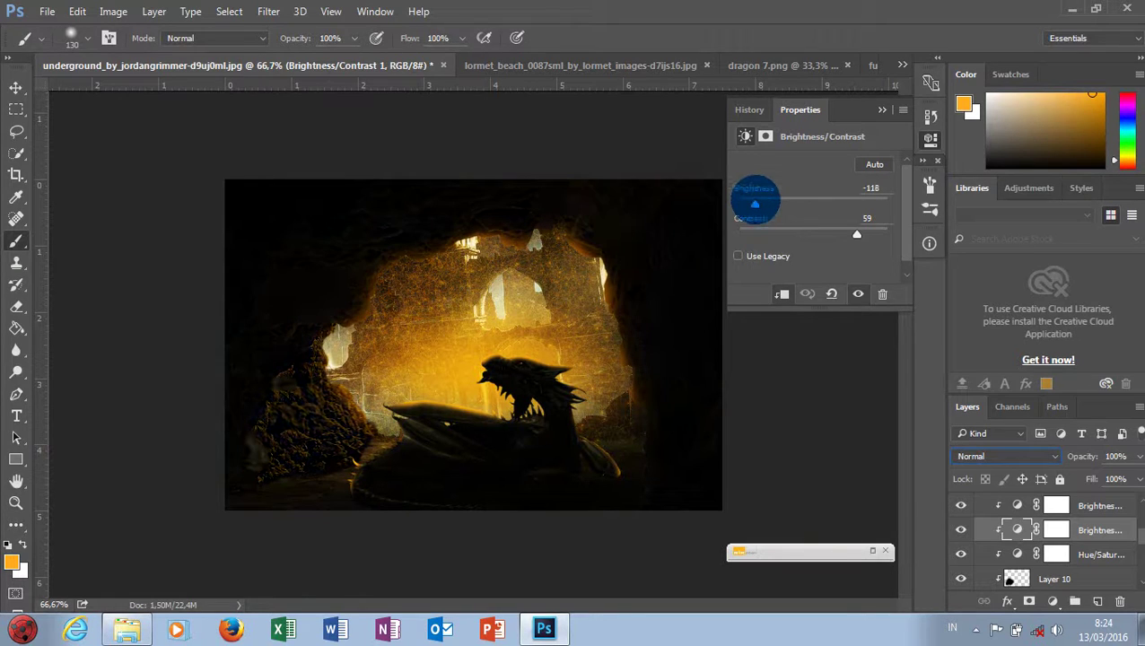
click(881, 109)
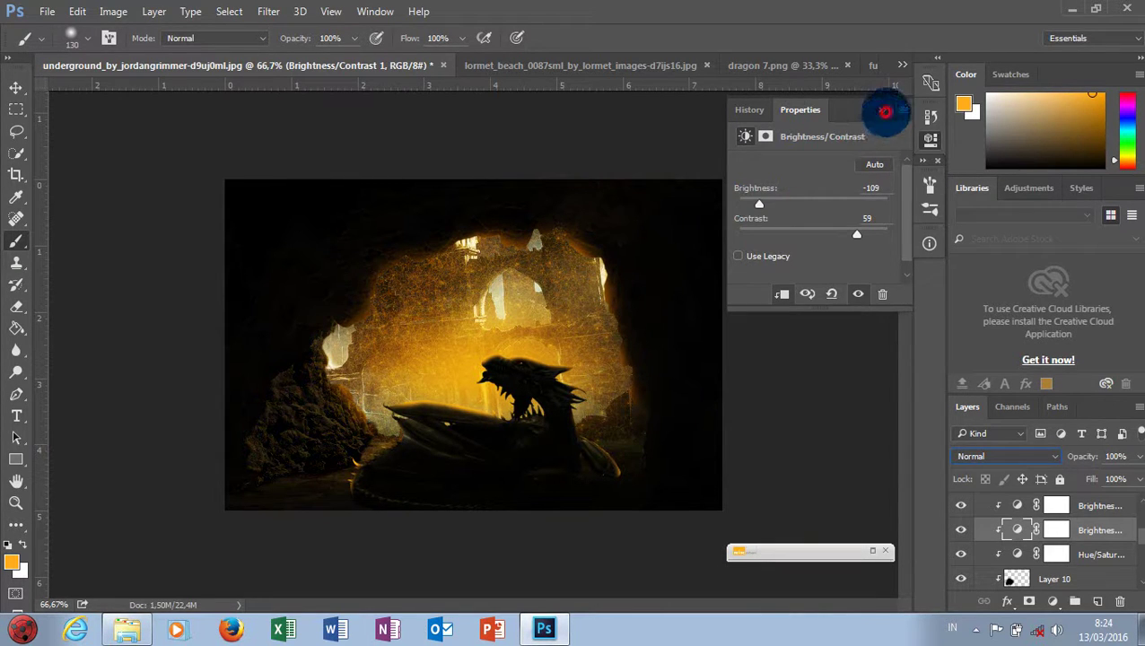
scroll(1052, 520, up, 3)
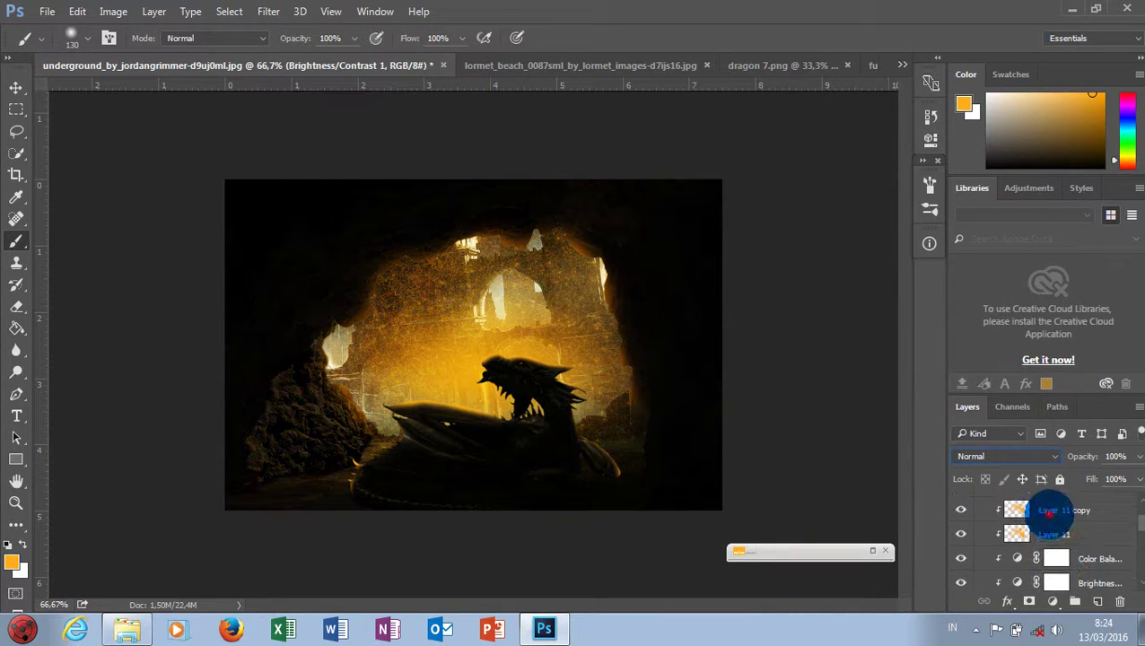
Step: Duplicate the Black & White 1 adjustment layer
click(1041, 499)
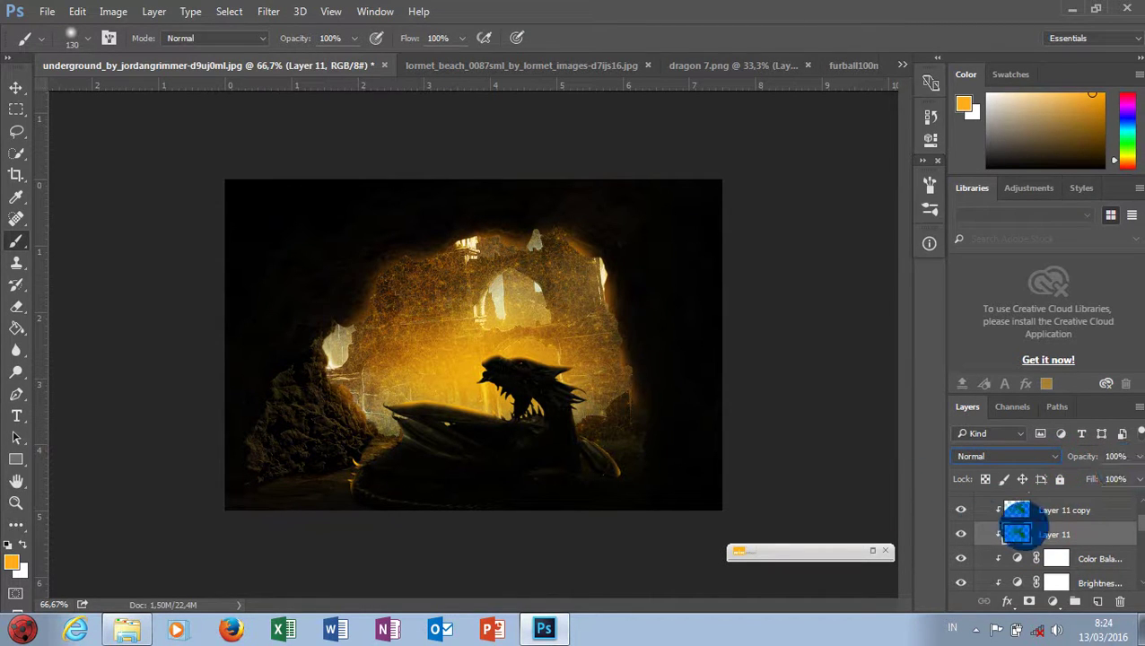
scroll(1017, 524, up, 3)
click(1049, 522)
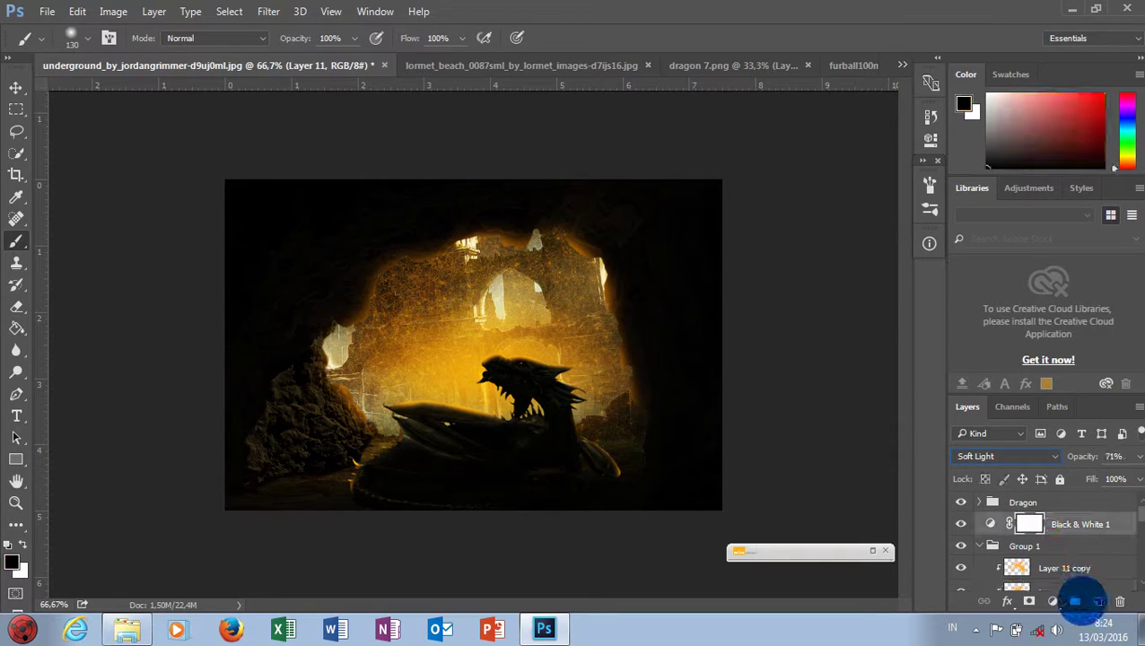
click(1094, 524)
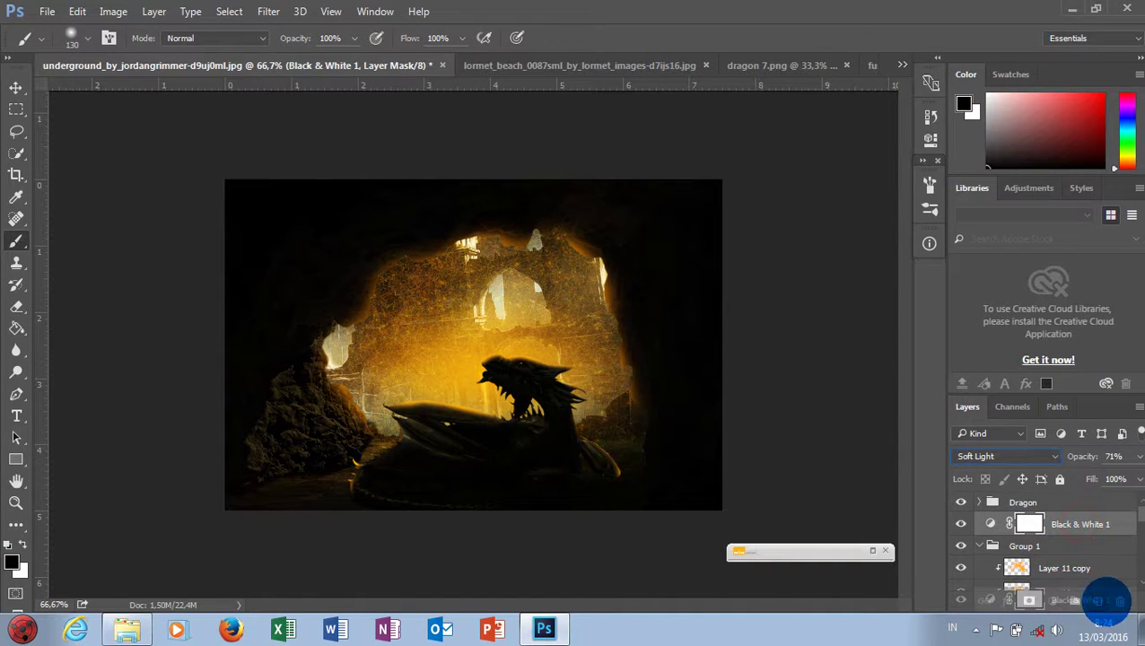
drag(1103, 599, 1098, 600)
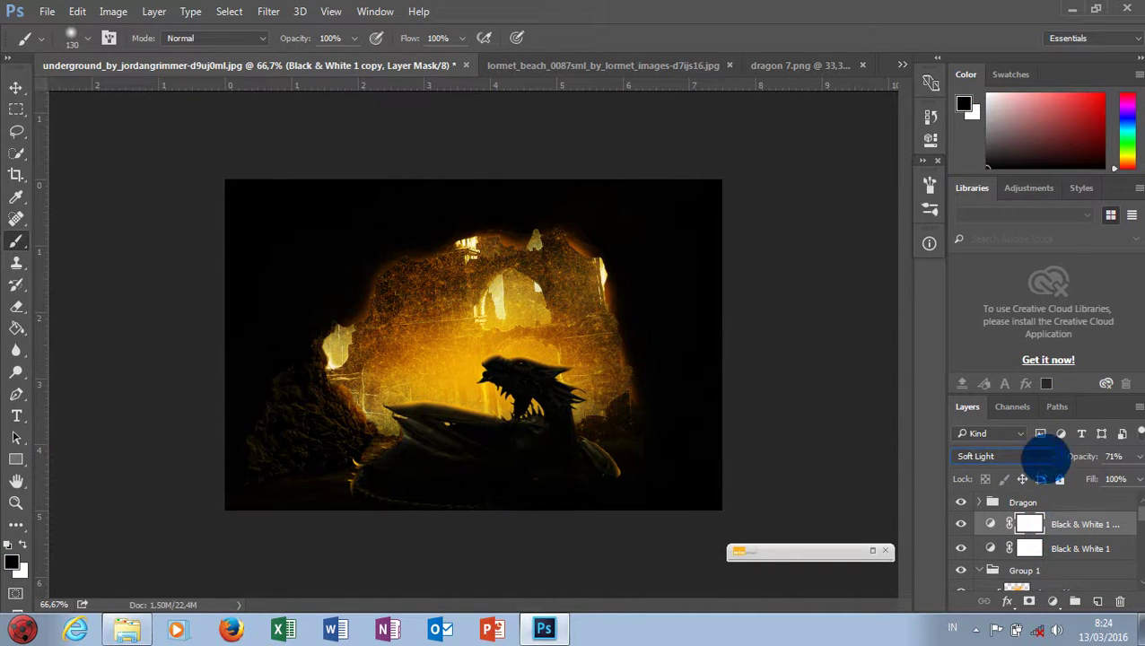
Step: Set the Black & White 1 copy to Overlay at 24% opacity inside the Dragon group
click(1040, 458)
click(978, 281)
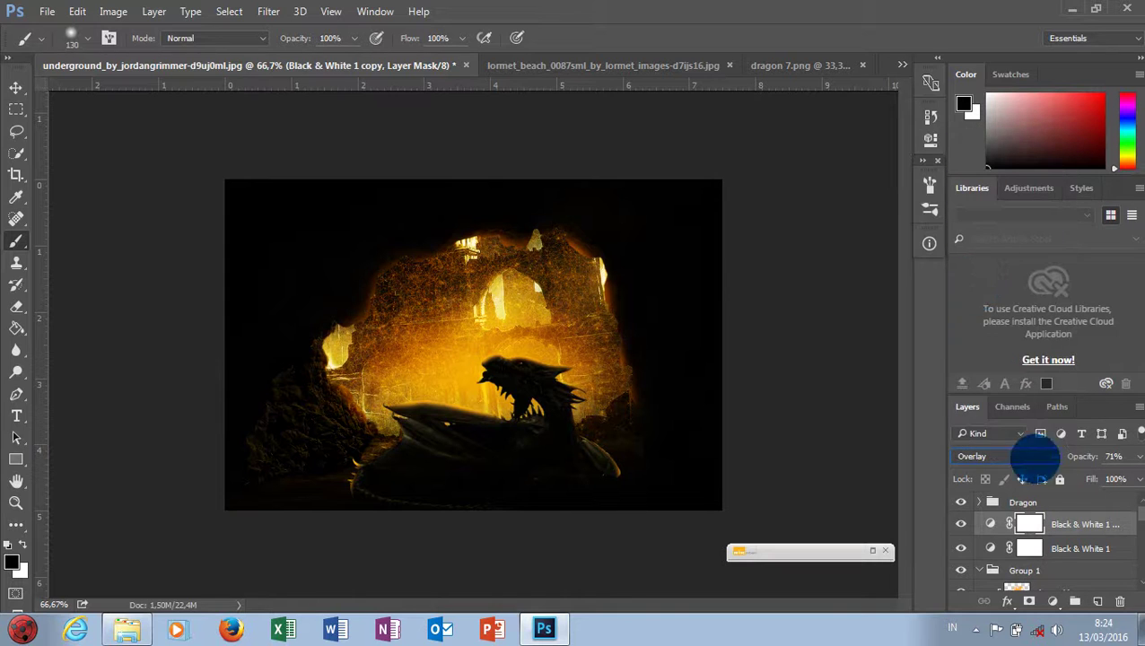
drag(1083, 455, 1071, 450)
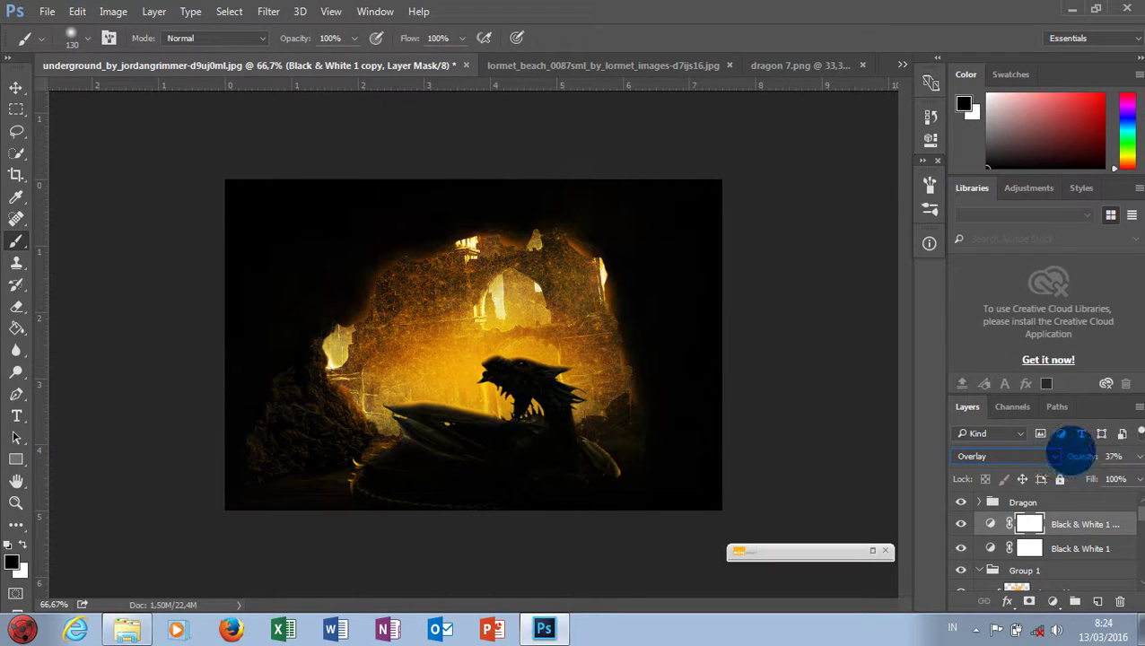
drag(1079, 520, 1042, 501)
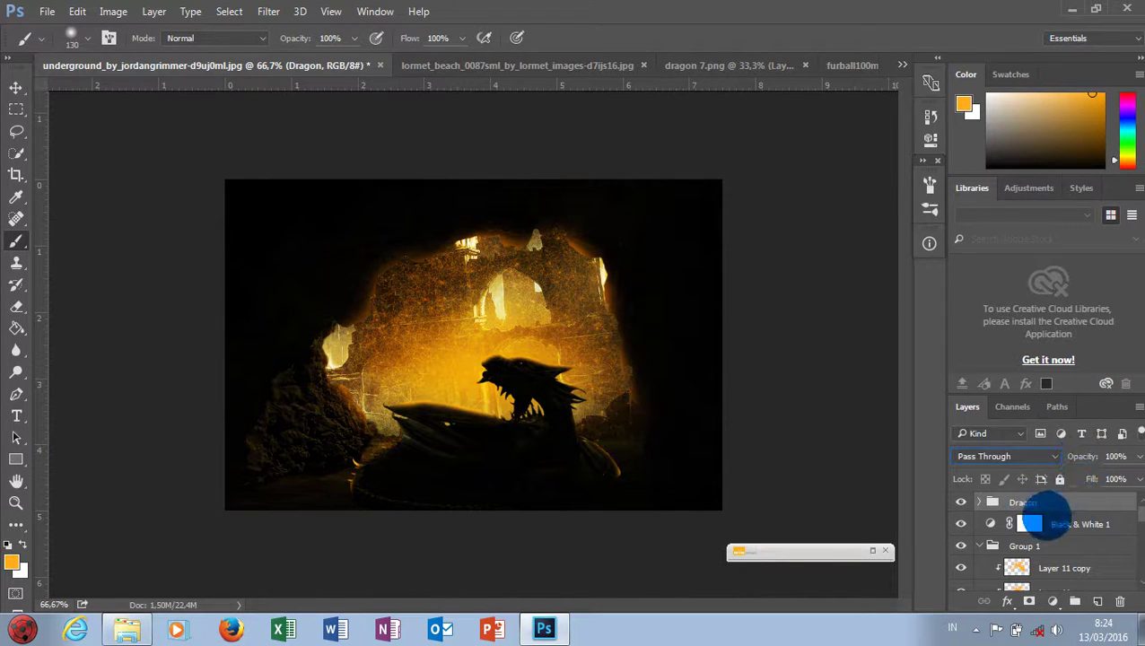
click(978, 502)
click(1042, 523)
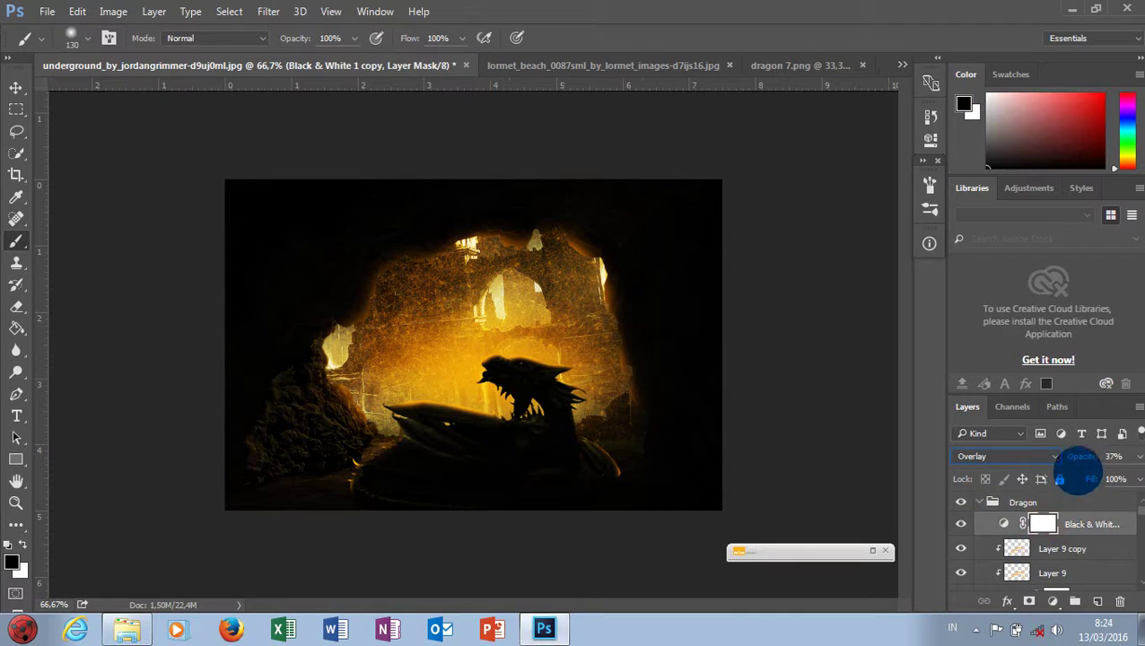
drag(1075, 455, 1082, 454)
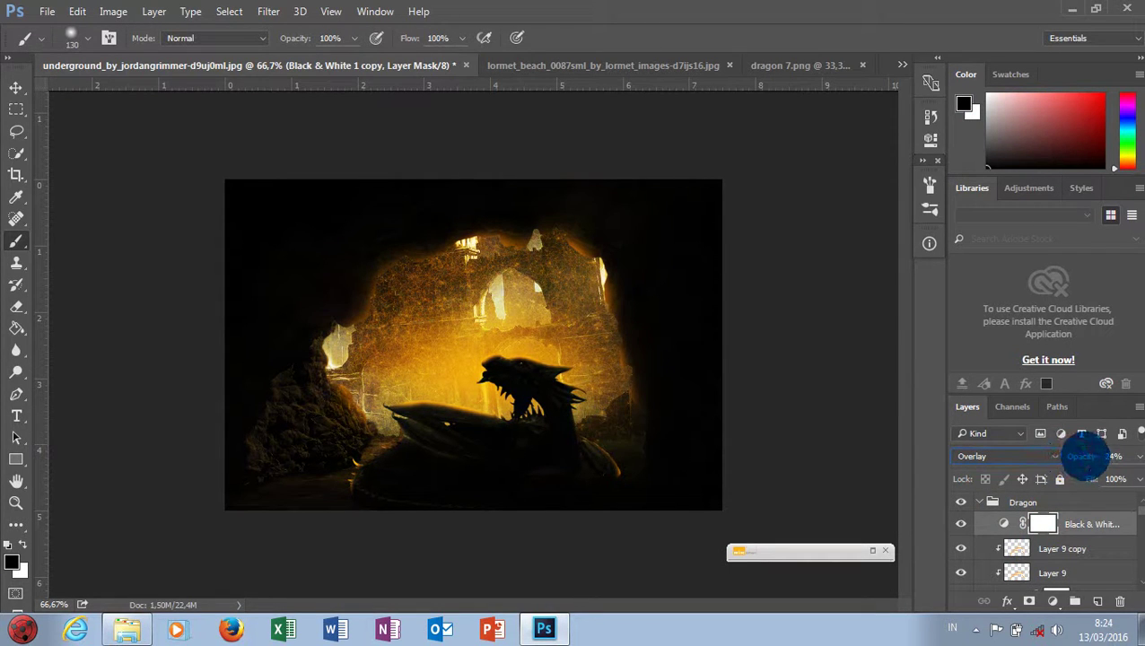
Step: Zoom in to 100% to inspect the image, then return to 66.7%
key(ctrl+minus)
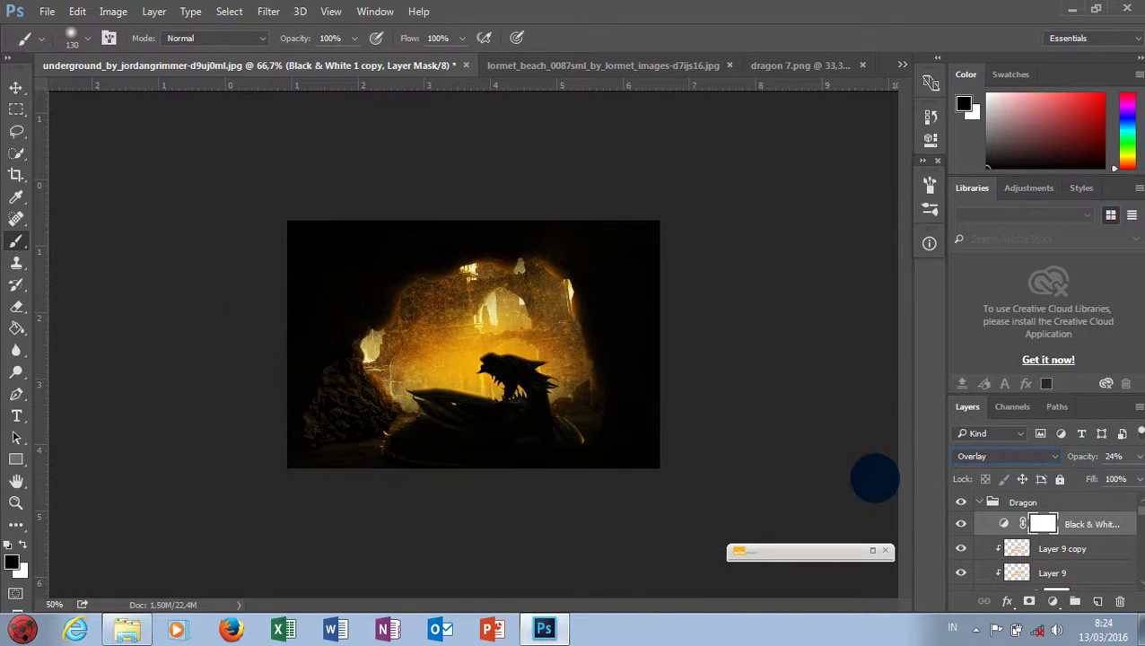
key(ctrl+plus)
key(ctrl+plus)
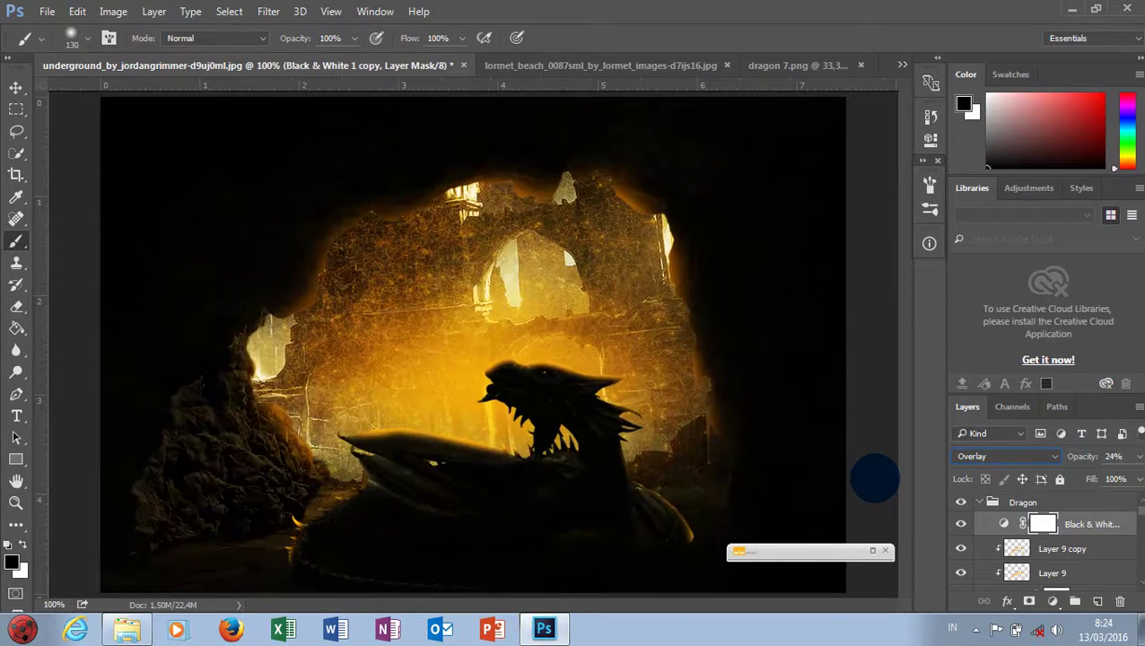
key(ctrl+plus)
key(ctrl+minus)
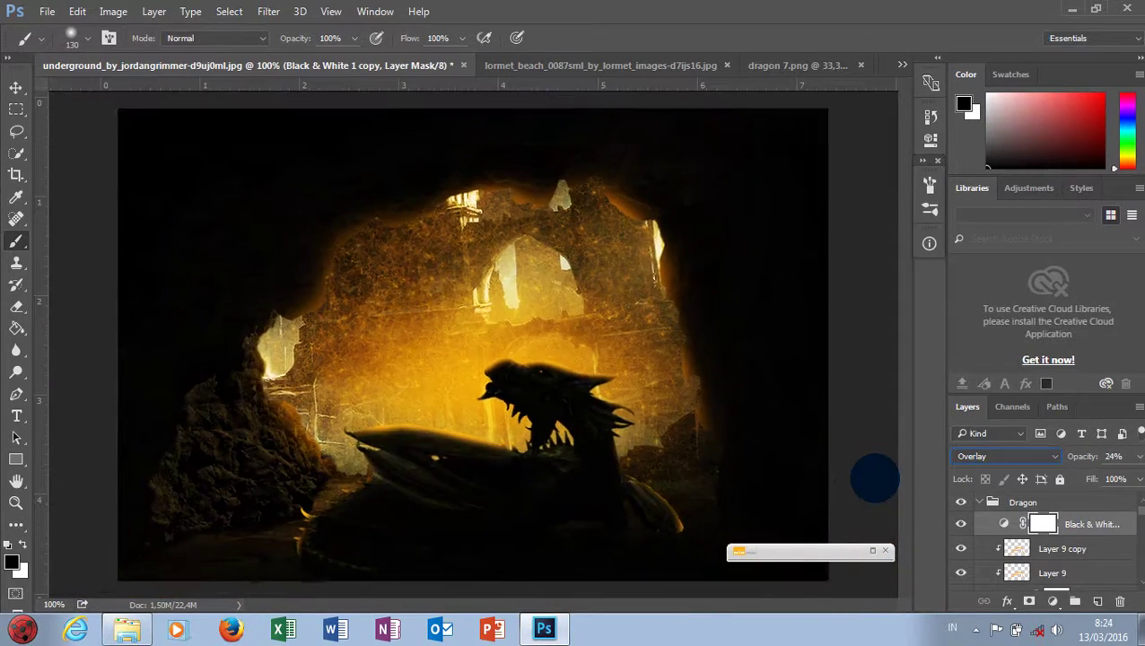
key(ctrl+minus)
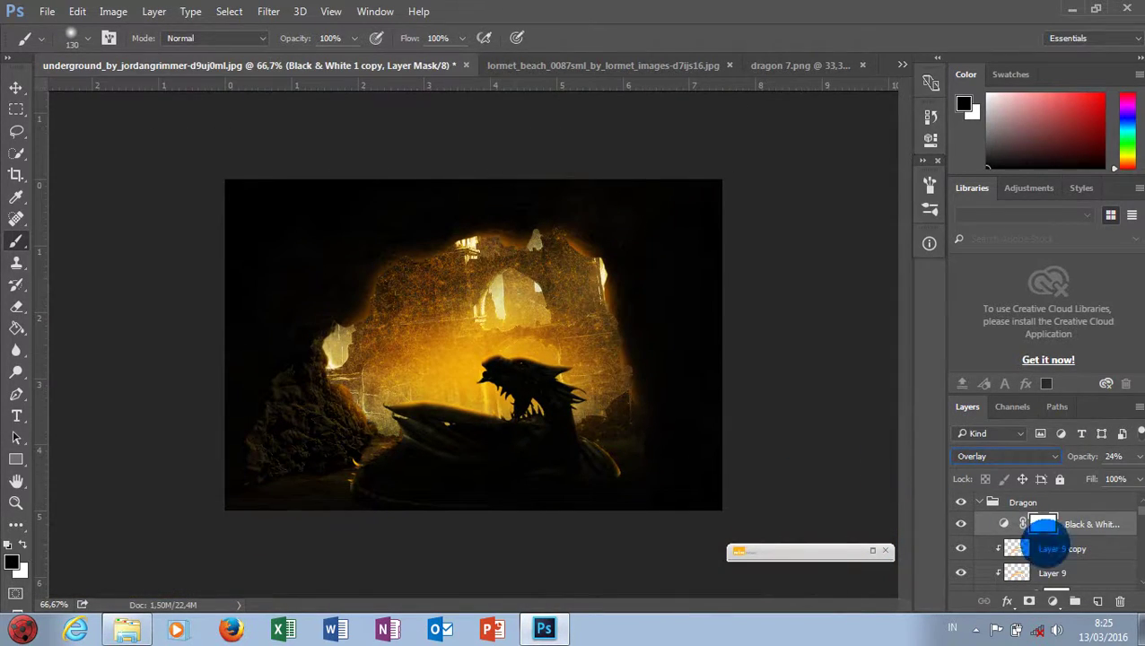
Step: Raise the upper Brightness/Contrast adjustment's brightness slightly and lower its contrast
scroll(1042, 536, down, 2)
scroll(1039, 537, down, 2)
scroll(1016, 531, down, 2)
scroll(1017, 536, down, 2)
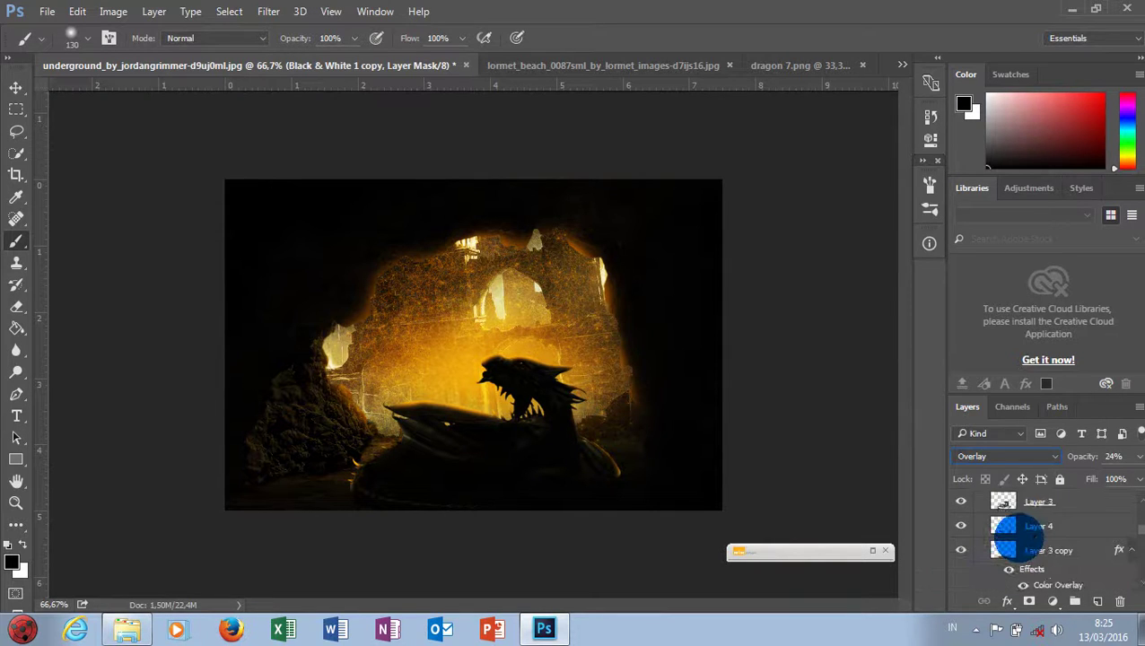
scroll(1008, 538, down, 2)
scroll(1003, 545, down, 2)
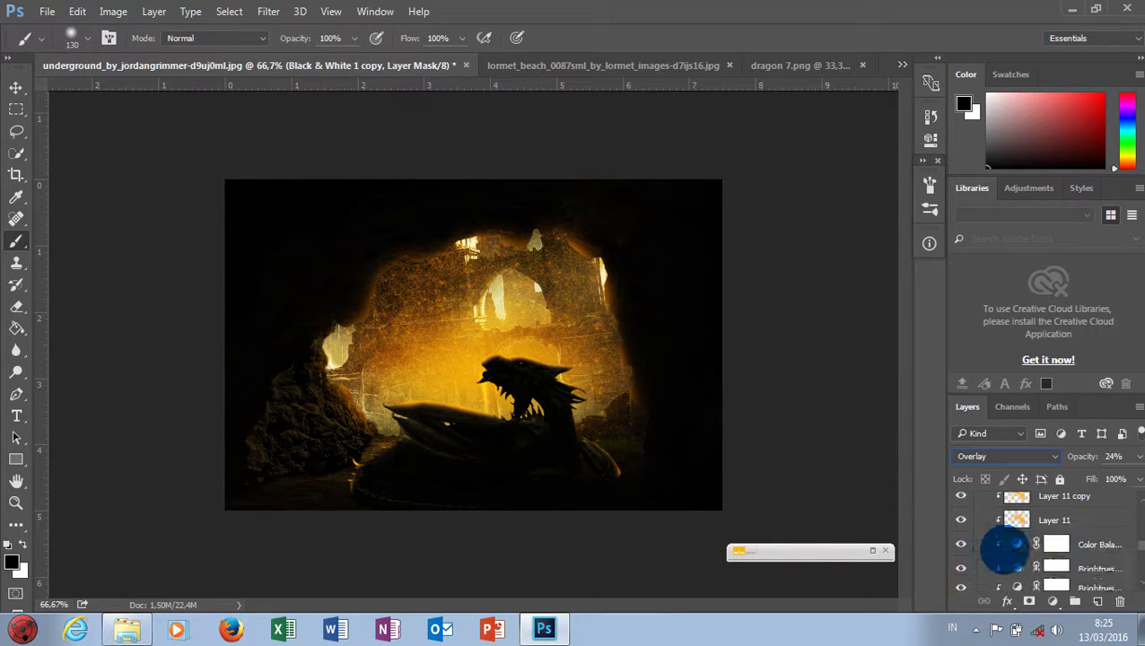
scroll(1008, 547, down, 1)
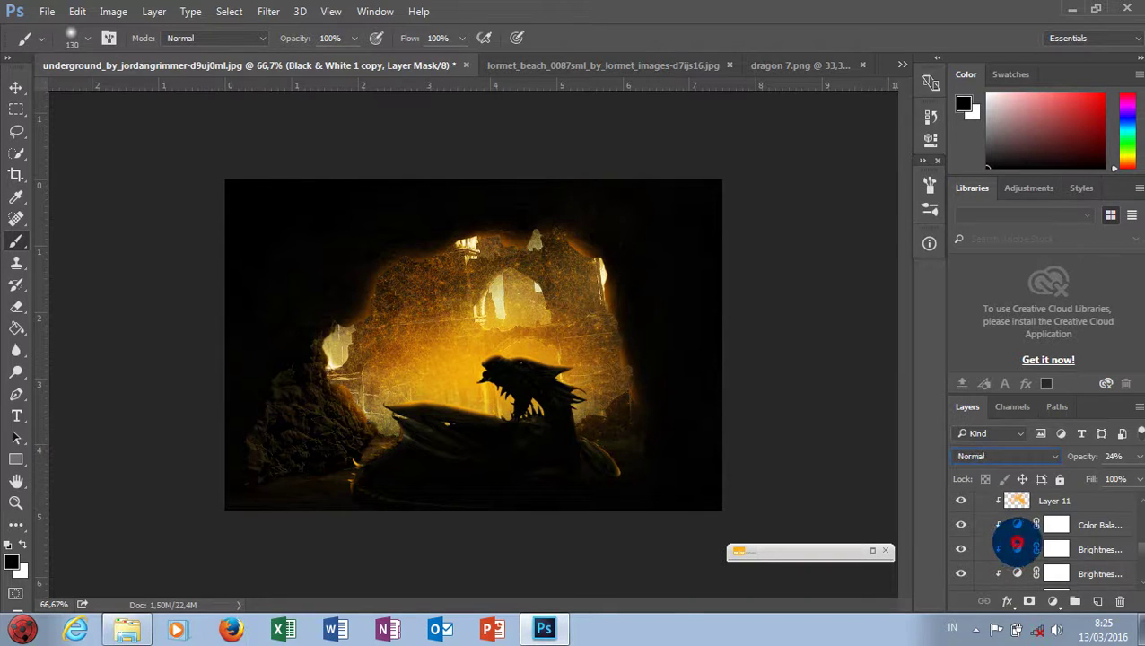
double_click(1016, 547)
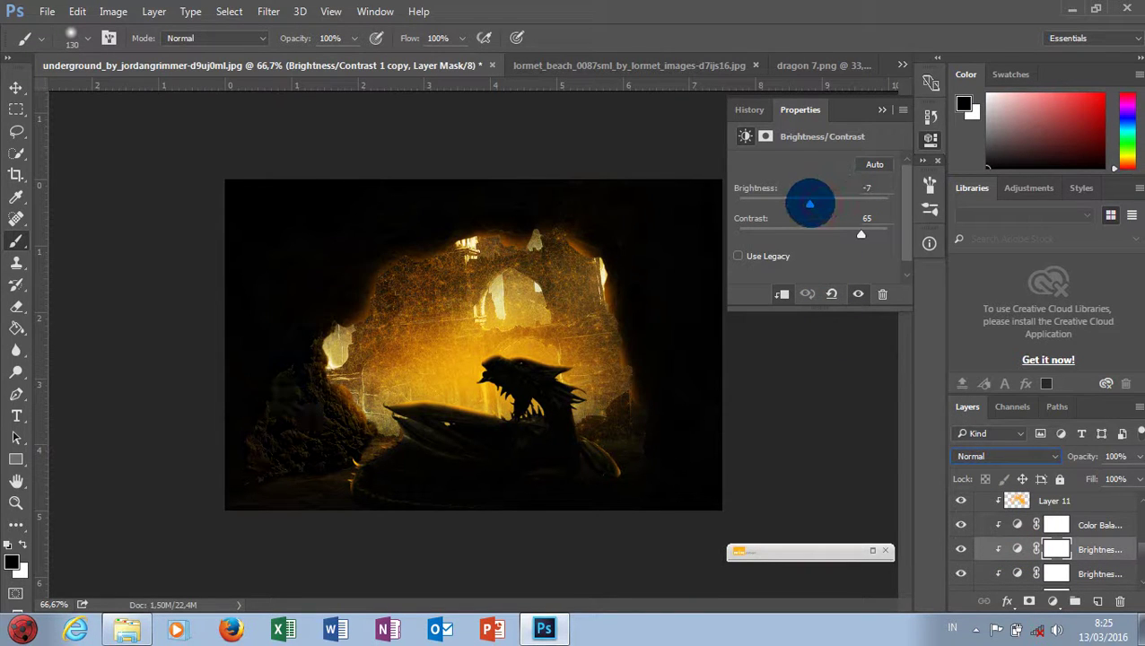
drag(809, 203, 814, 204)
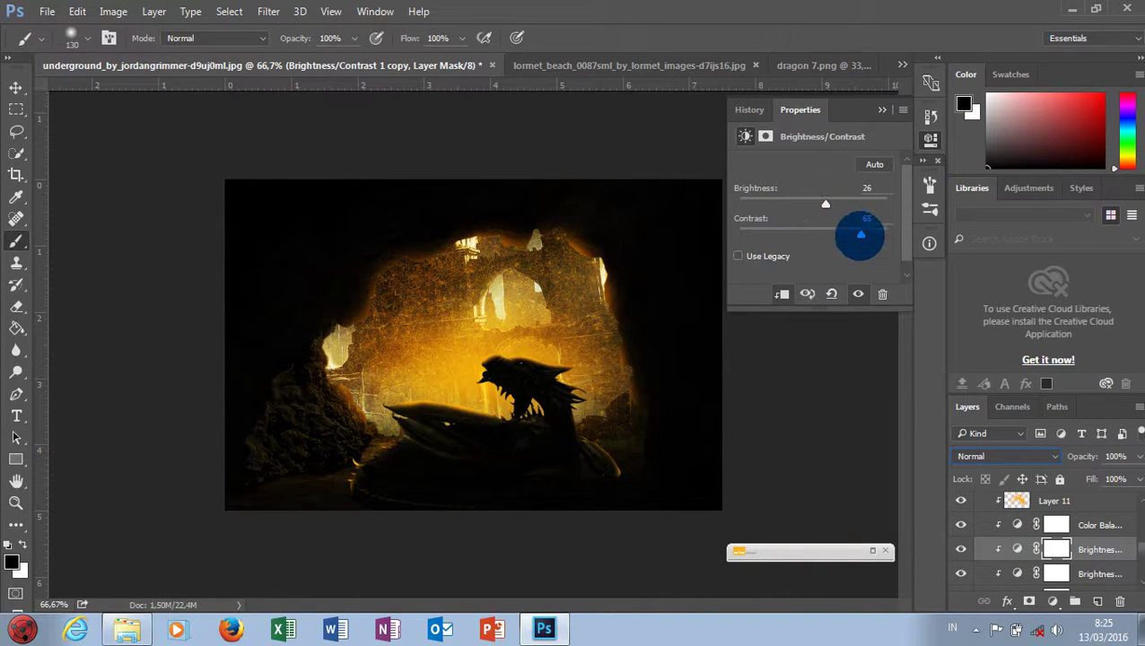
drag(861, 234, 797, 234)
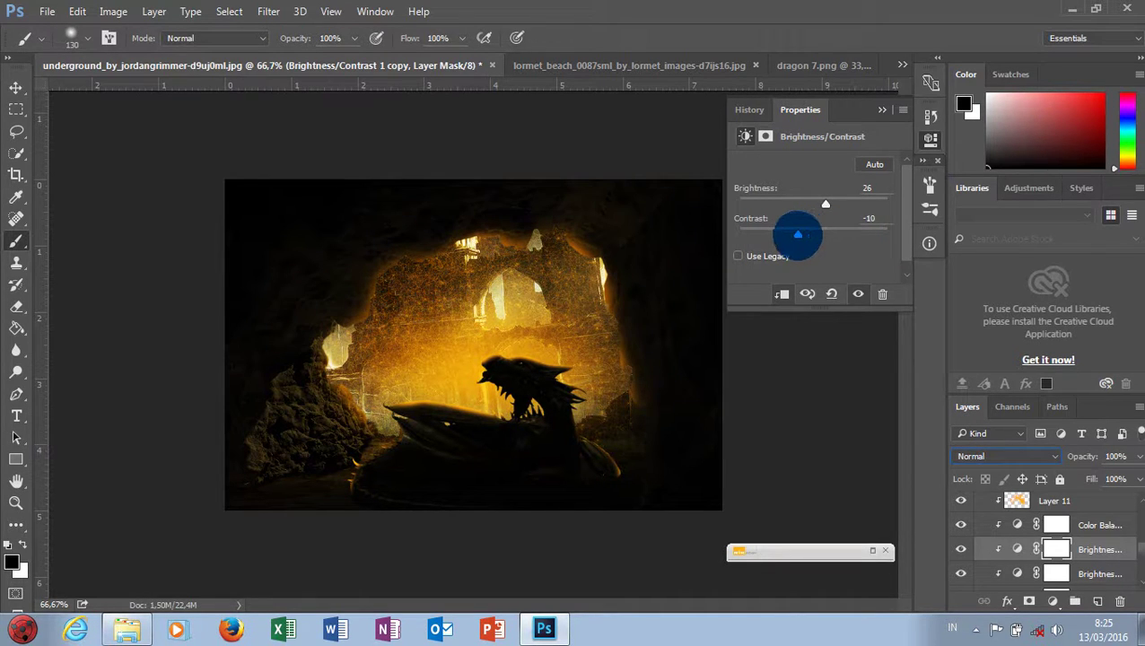
click(881, 110)
Step: Set the lower Brightness/Contrast to brightness -95 and contrast 56, then select the Dragon group
scroll(1048, 523, down, 1)
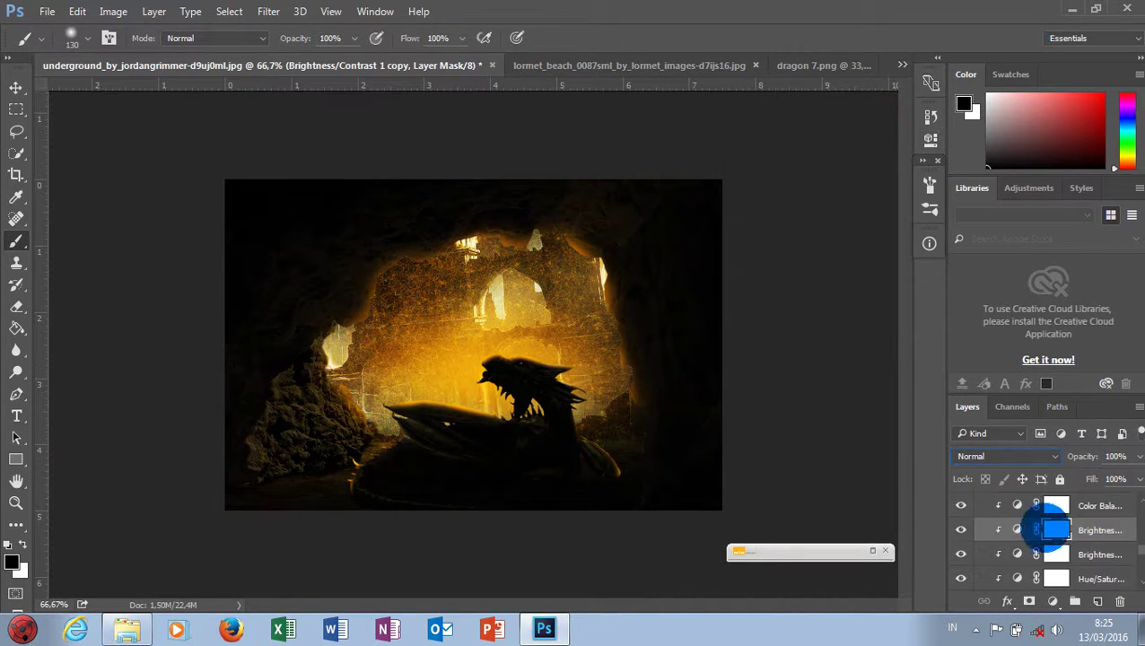
double_click(1016, 553)
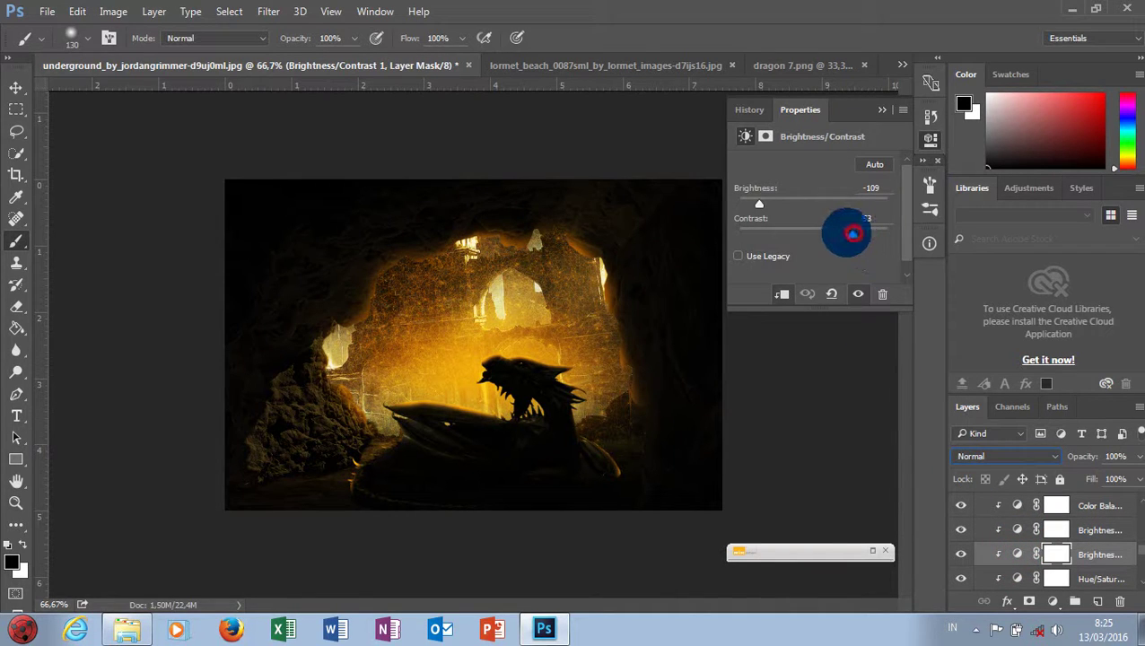
drag(841, 234, 846, 233)
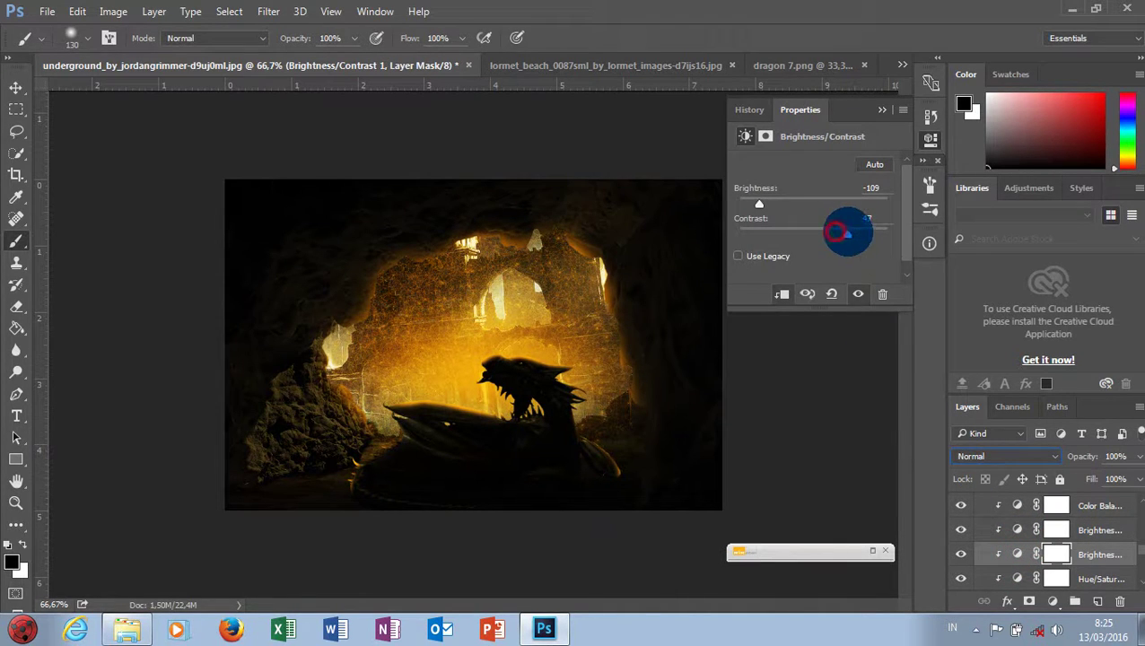
drag(759, 203, 765, 203)
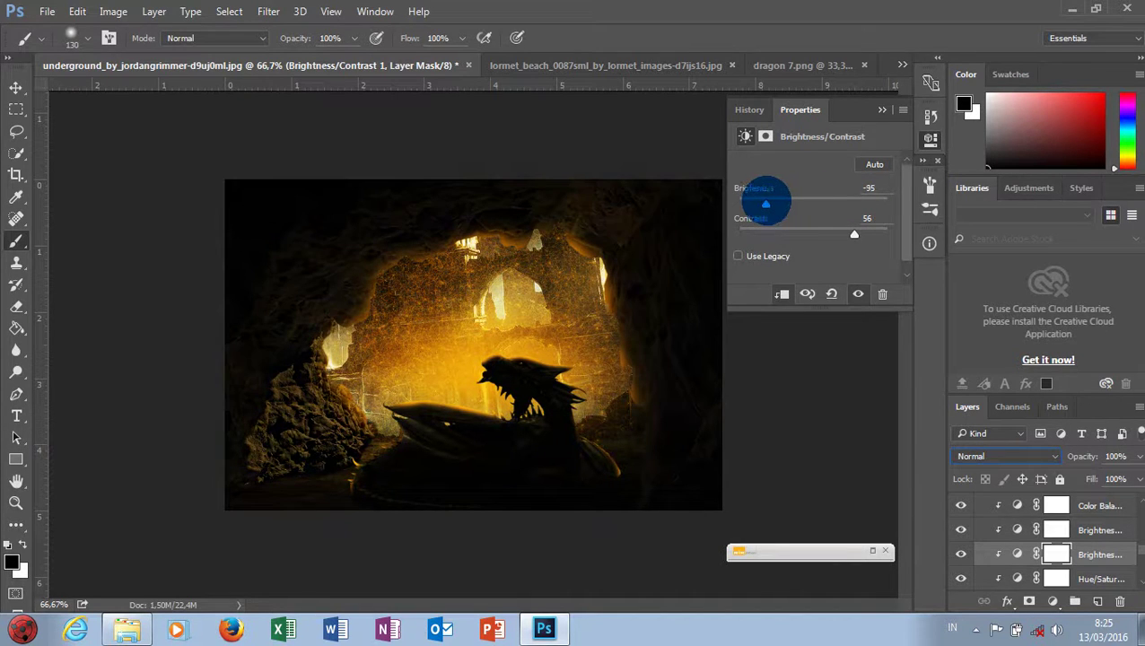
click(877, 112)
scroll(1055, 528, down, 3)
scroll(1057, 520, up, 6)
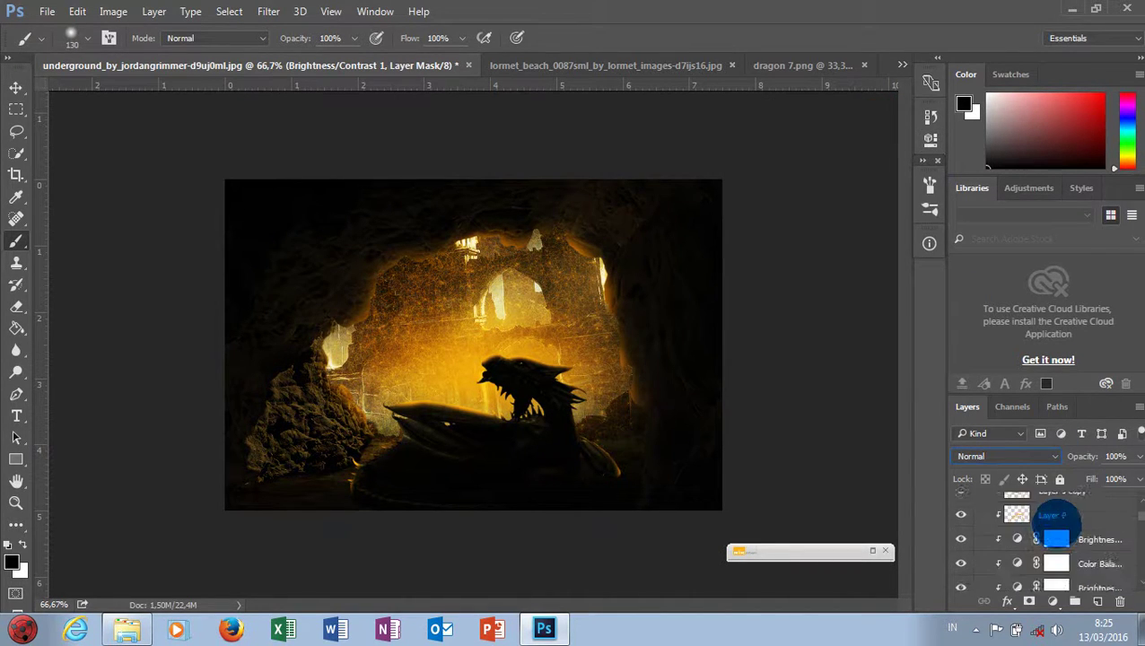
scroll(1059, 522, up, 3)
click(1056, 503)
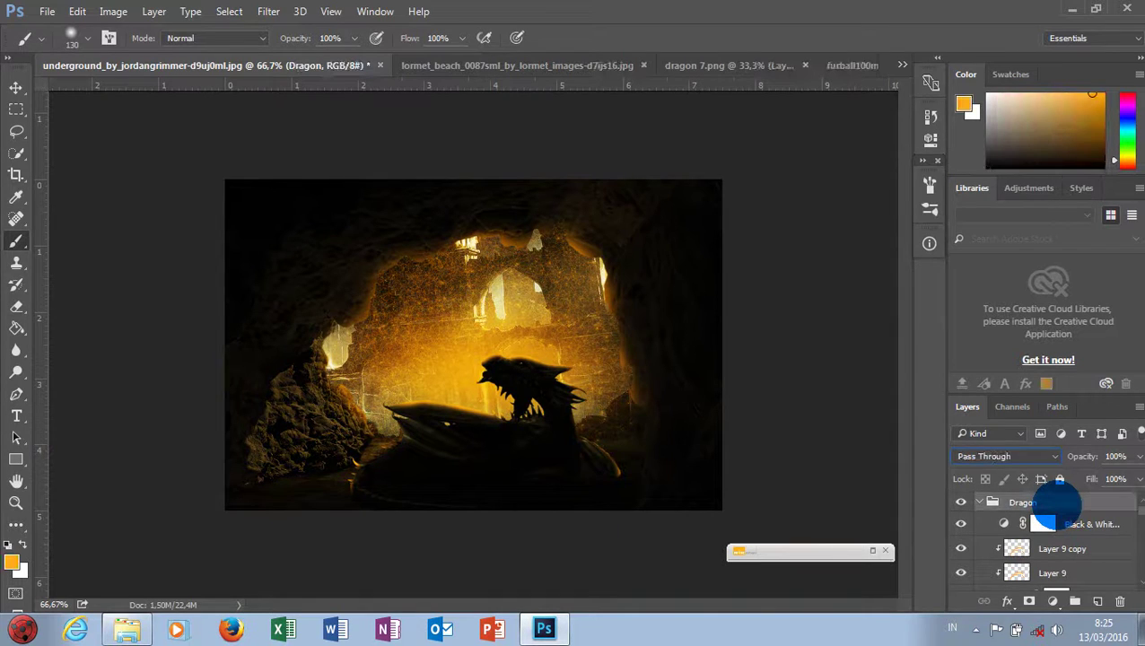
Step: Zoom to 50% and toggle Black & White 1 off and on to compare
key(ctrl+minus)
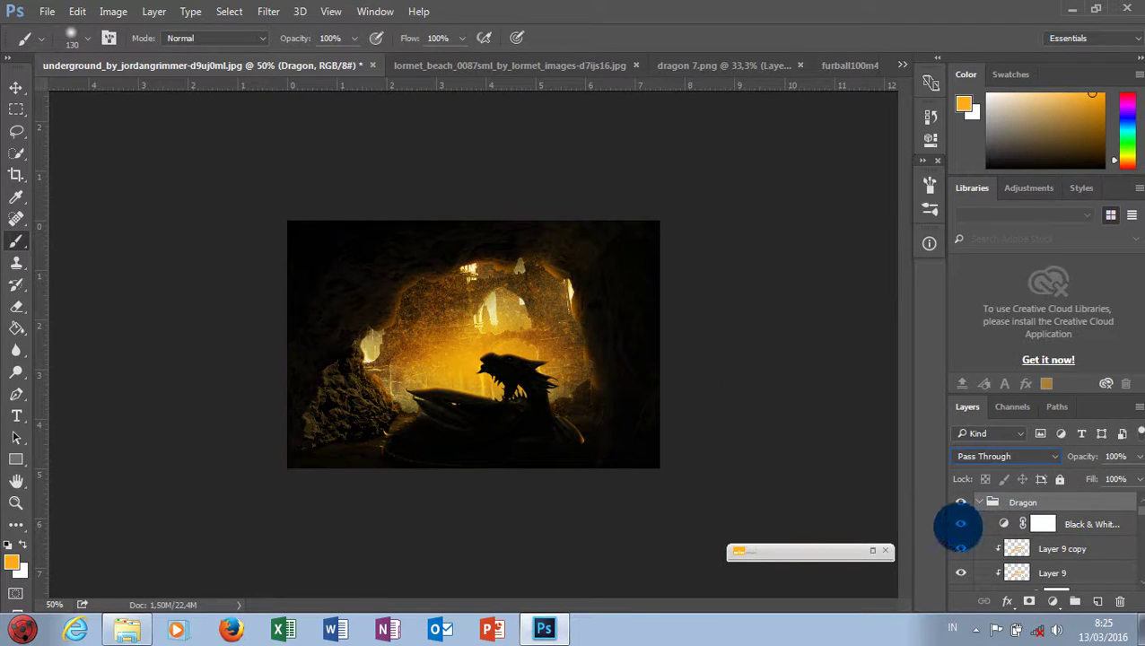
scroll(957, 527, down, 3)
scroll(960, 538, down, 2)
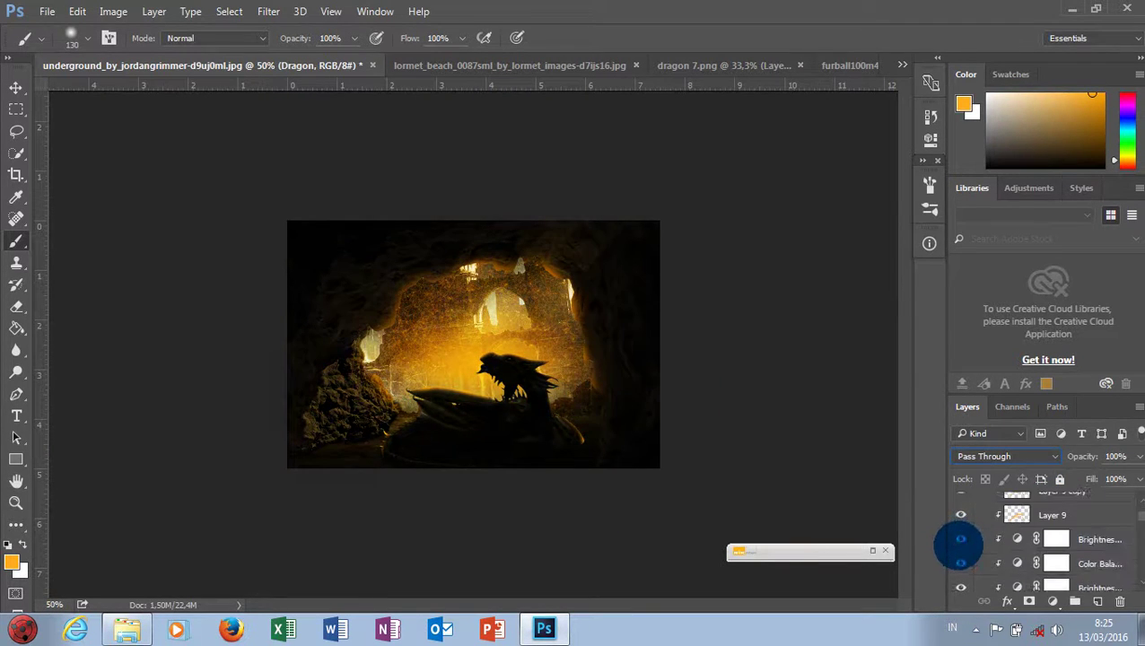
scroll(959, 543, down, 3)
scroll(960, 544, down, 2)
scroll(960, 544, down, 3)
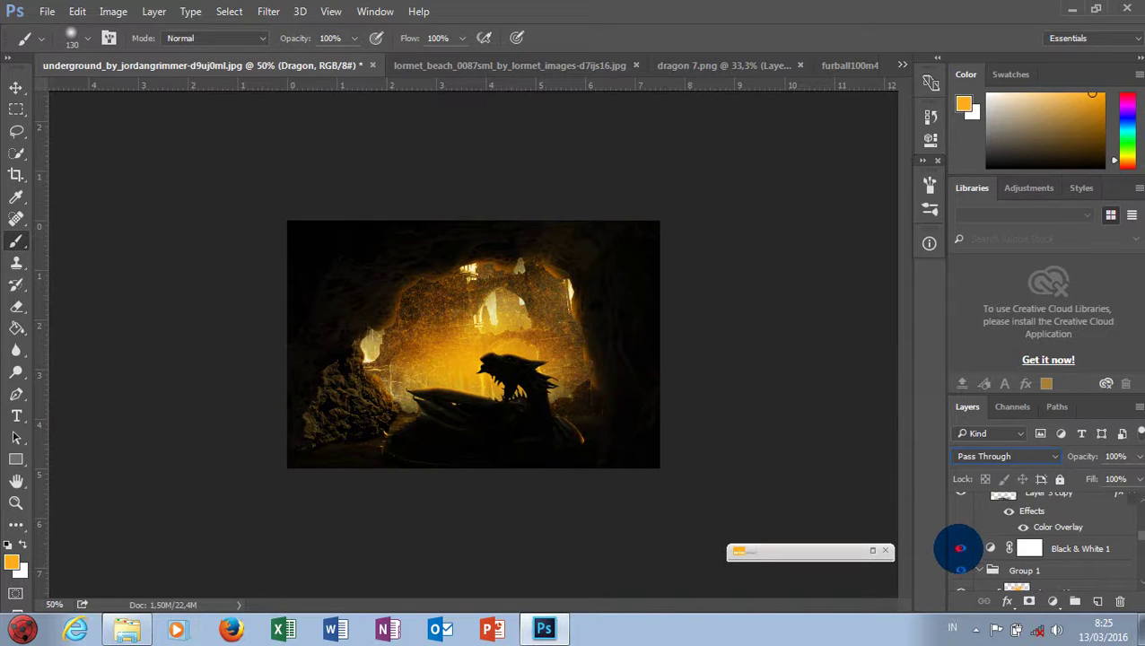
click(960, 548)
click(959, 548)
scroll(1056, 532, up, 3)
scroll(1061, 524, up, 3)
scroll(1063, 506, up, 3)
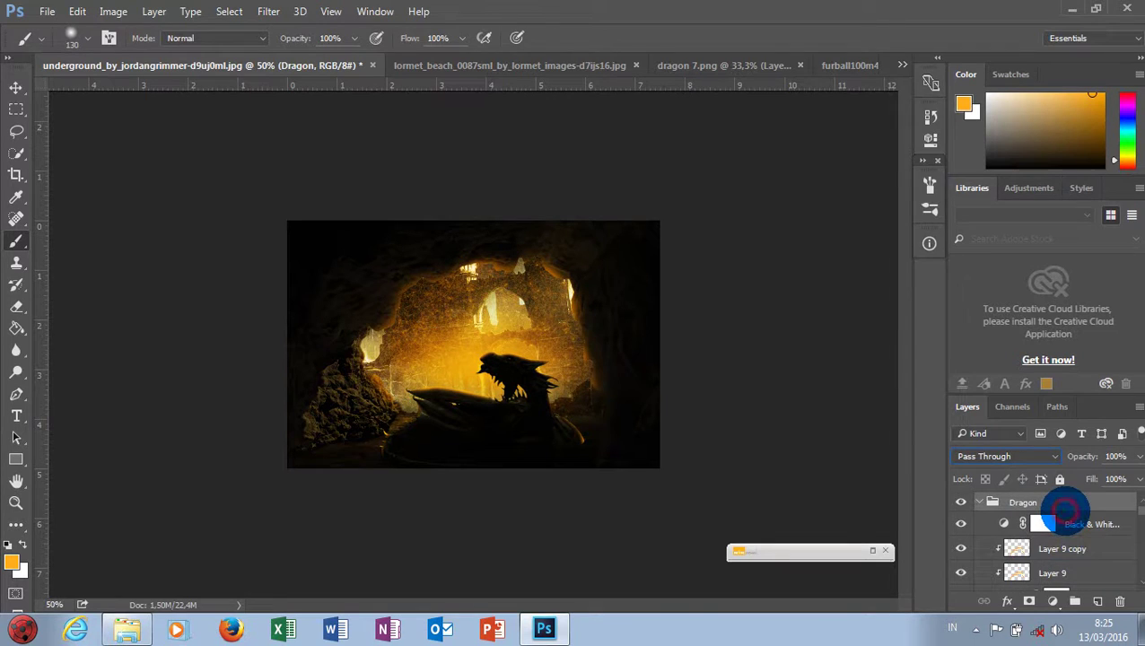
Step: Stamp all visible layers into a new Layer 13 with Ctrl+Alt+Shift+E
key(alt+e)
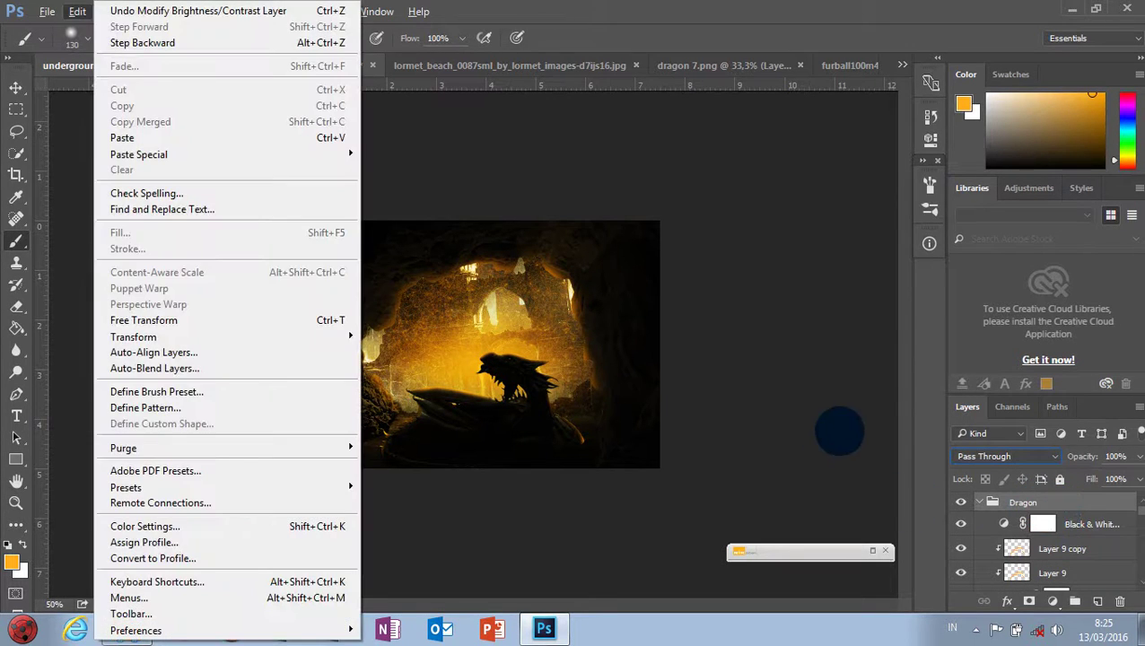
key(Escape)
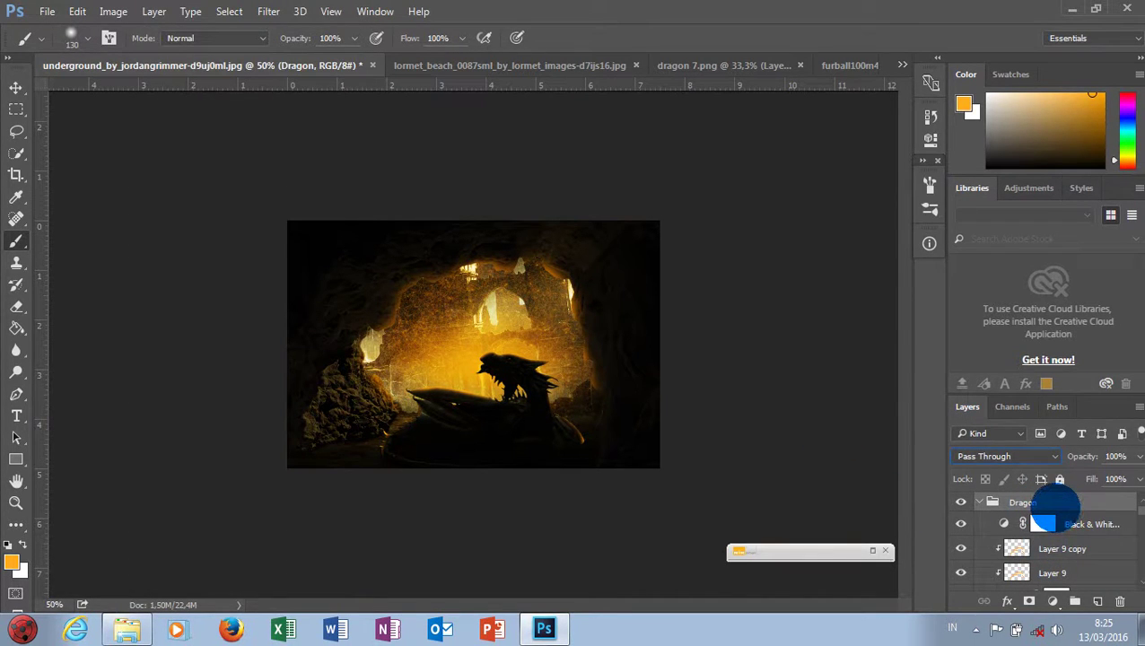
key(ctrl+shift+alt+e)
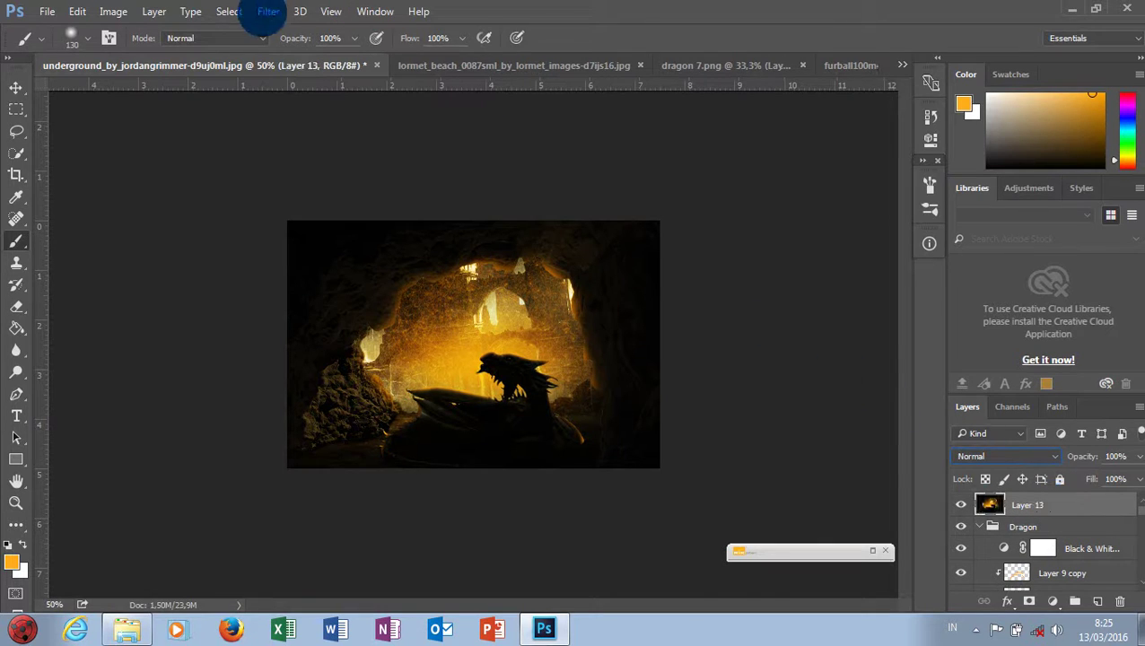
Step: Open Camera Raw on Layer 13, trying and undoing temperature and contrast changes
click(268, 12)
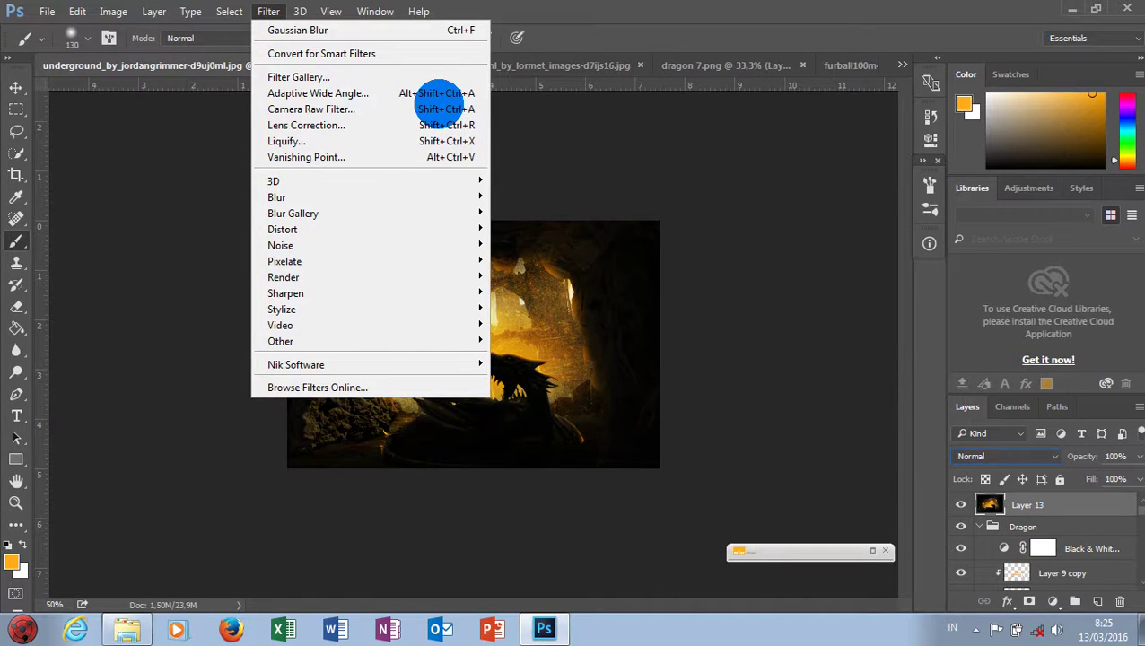
click(440, 108)
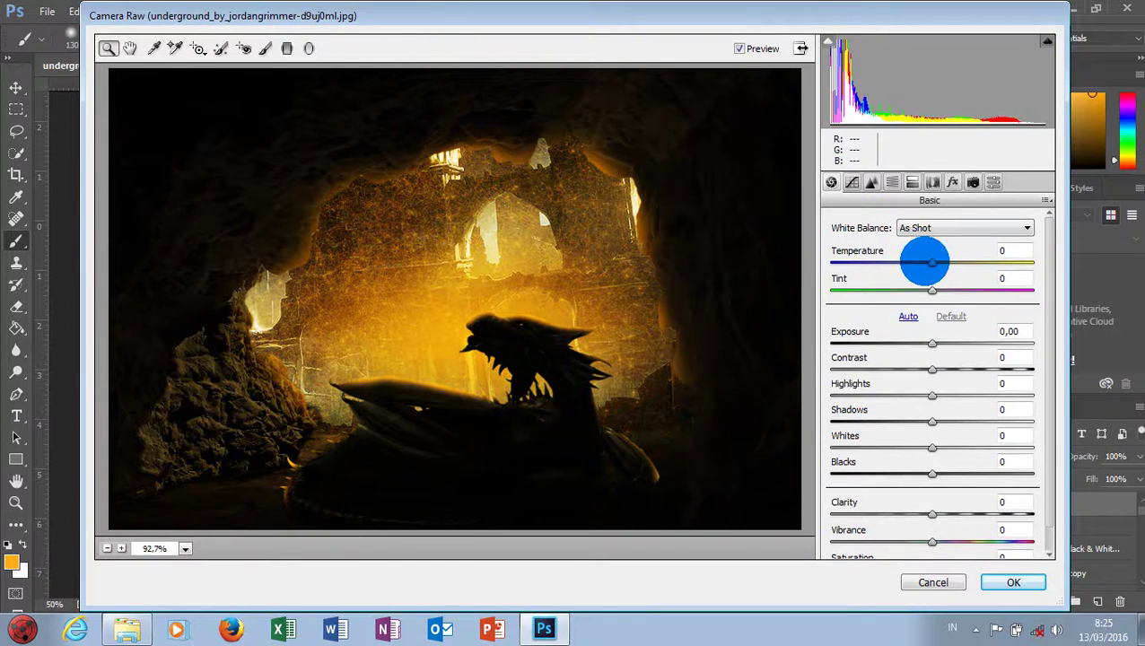
drag(932, 262, 951, 260)
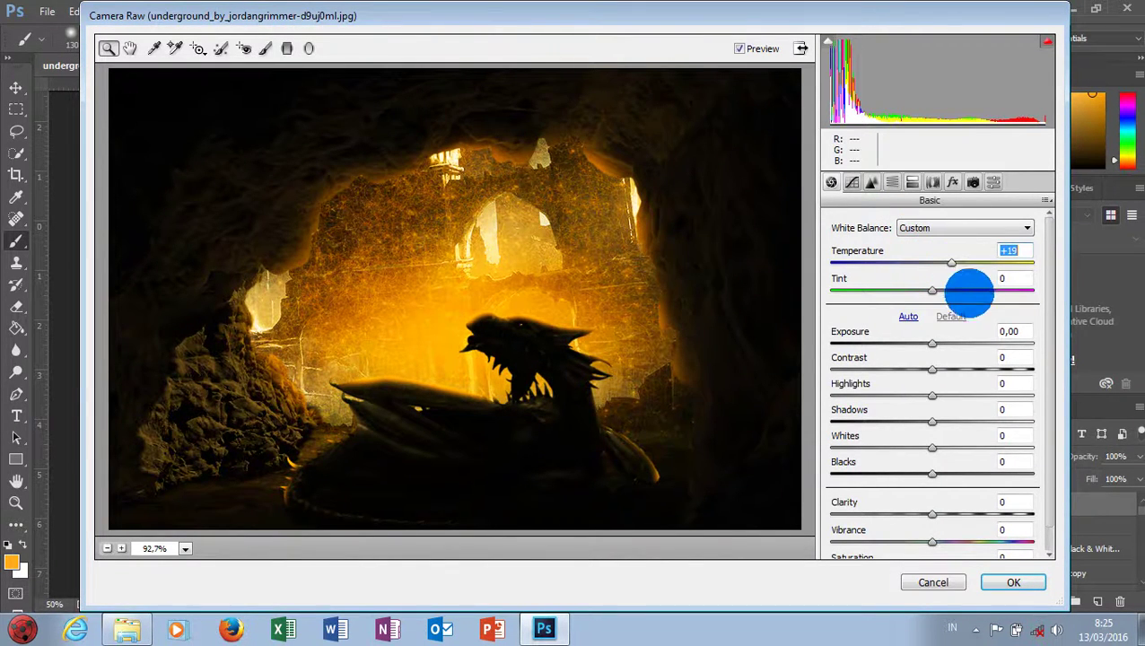
key(ctrl+z)
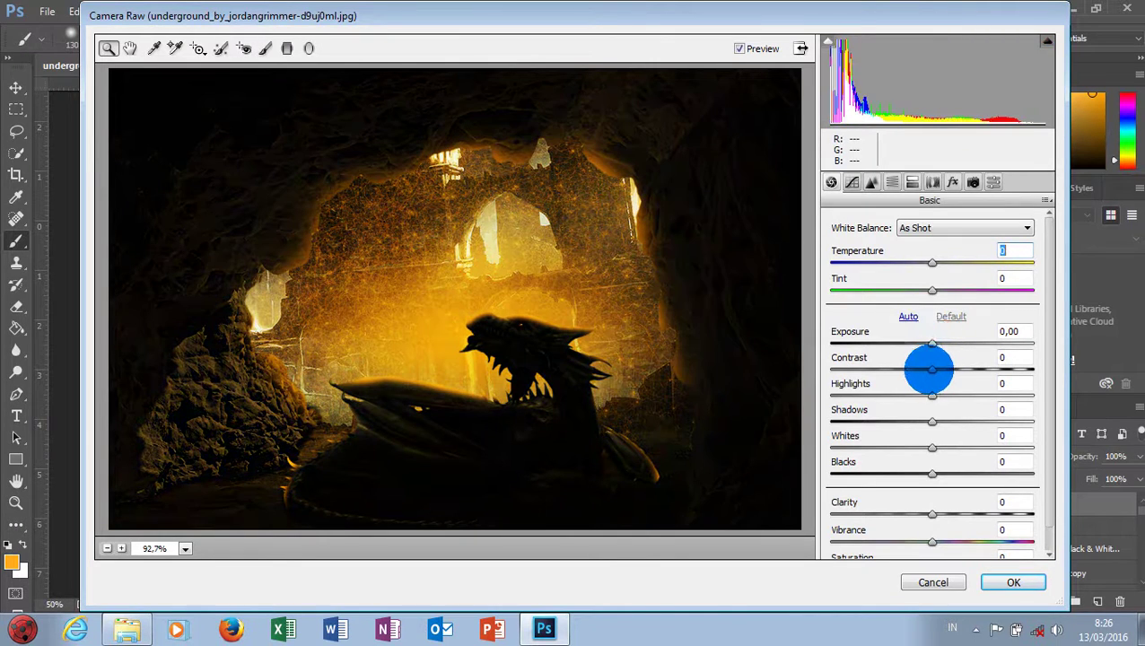
drag(932, 369, 1060, 370)
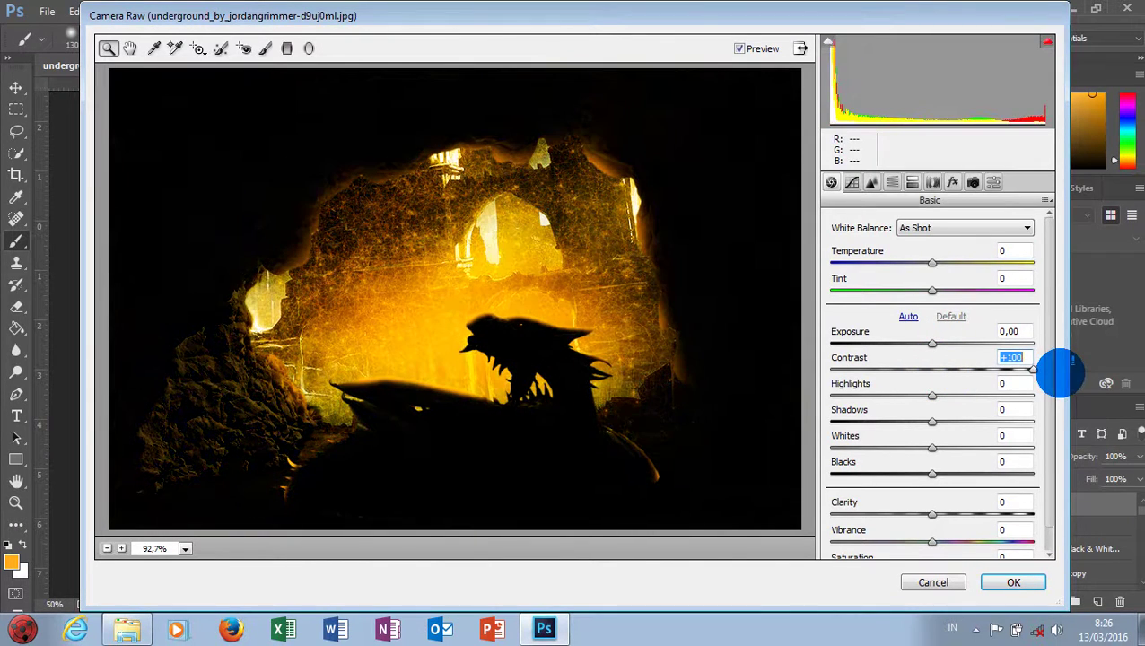
key(ctrl+z)
Step: Set Highlights +38, Whites +23, Clarity +8, Blacks +2 and Exposure -0,25
drag(932, 395, 966, 393)
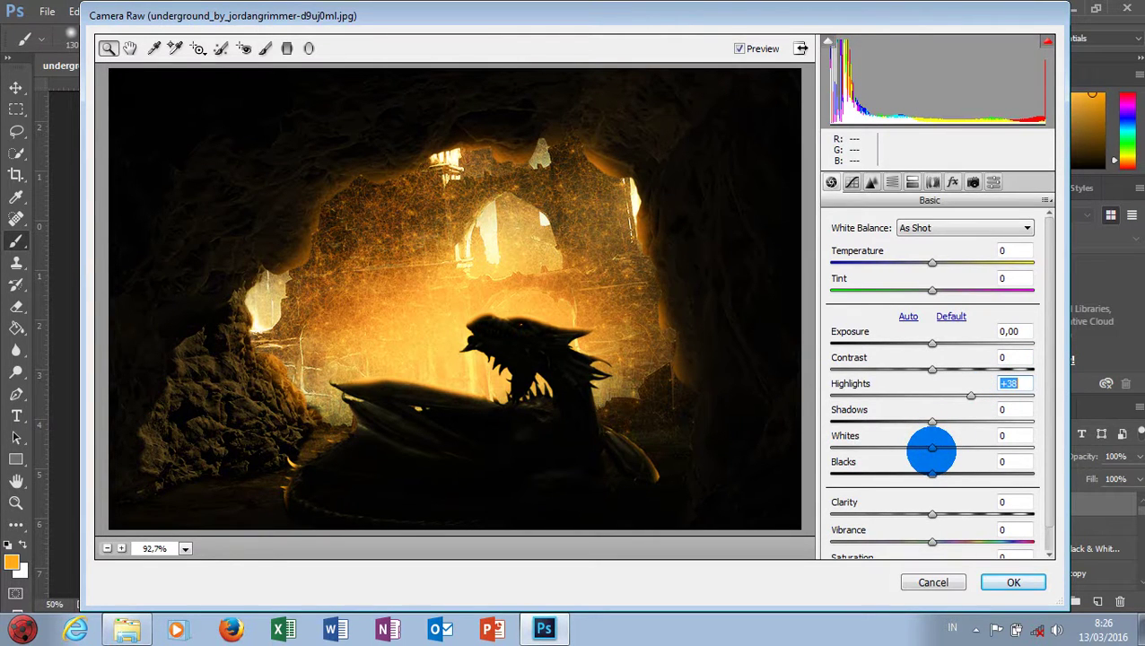
drag(931, 449, 954, 448)
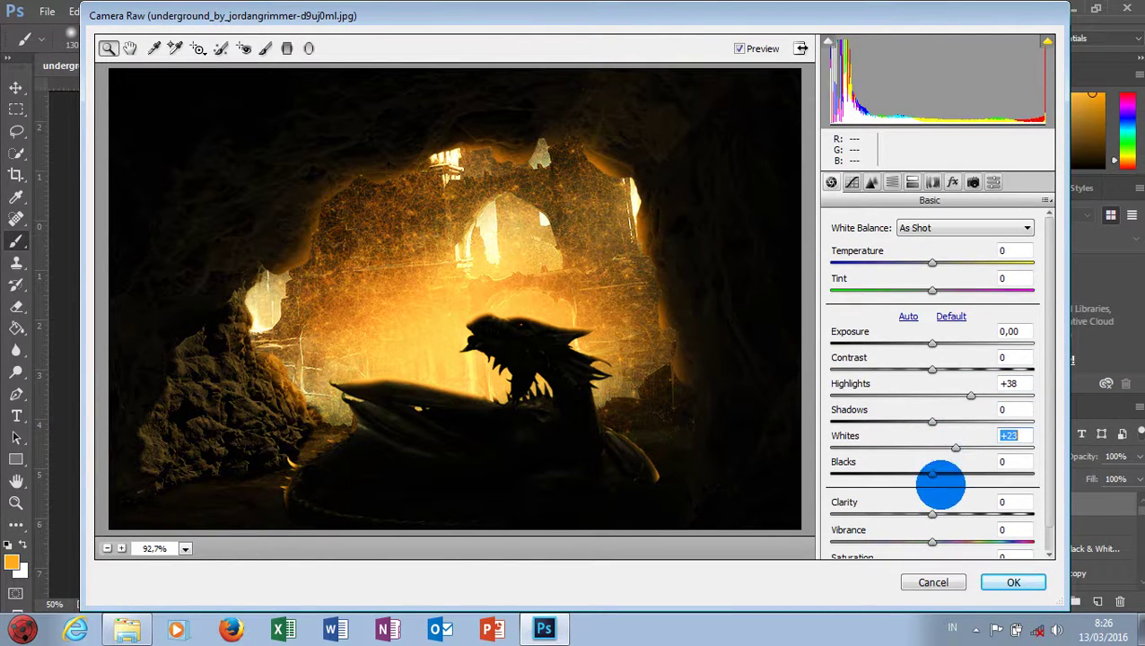
drag(938, 513, 940, 513)
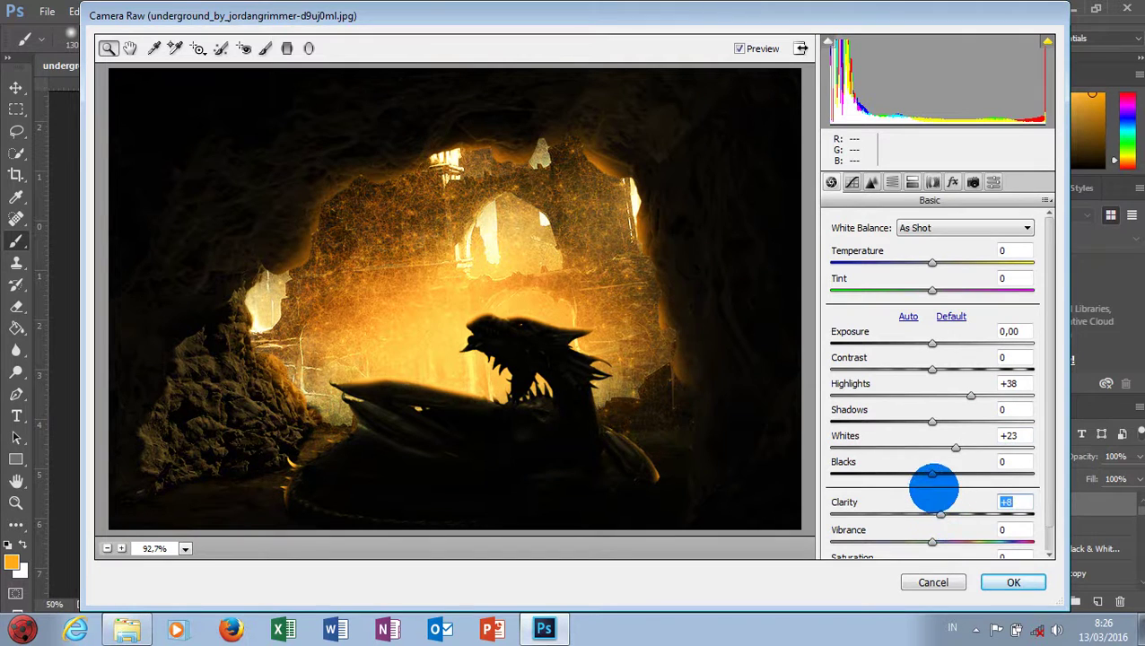
mouse_move(931, 474)
mouse_down()
mouse_move(912, 473)
mouse_move(932, 475)
mouse_up()
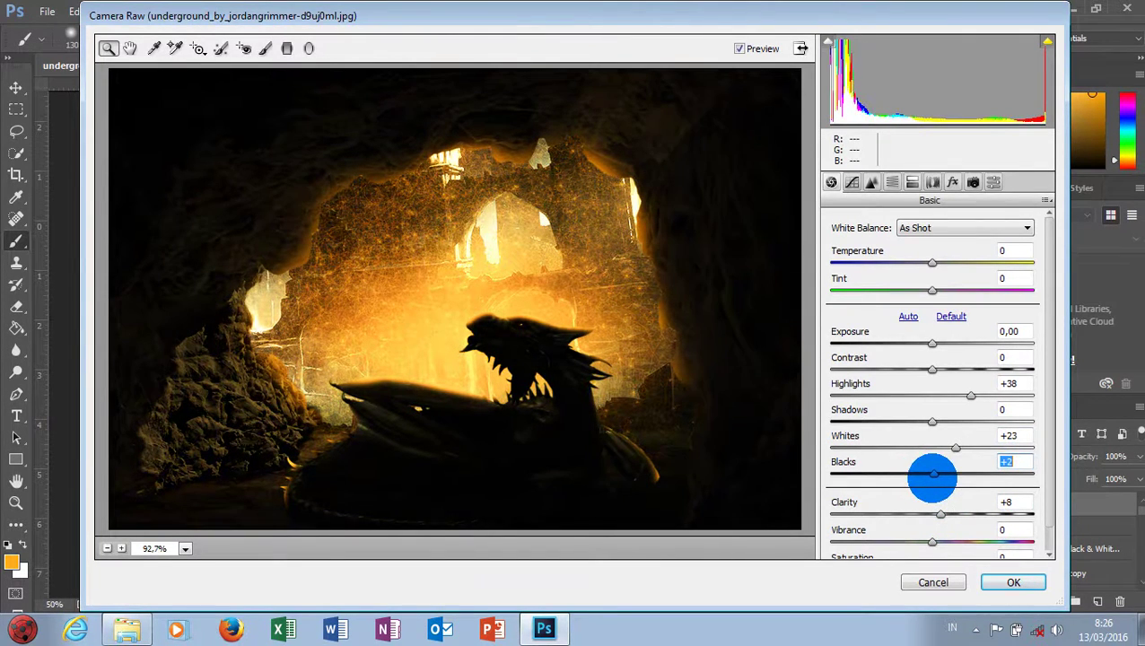
mouse_move(931, 344)
mouse_down()
mouse_move(915, 345)
mouse_move(928, 345)
mouse_up()
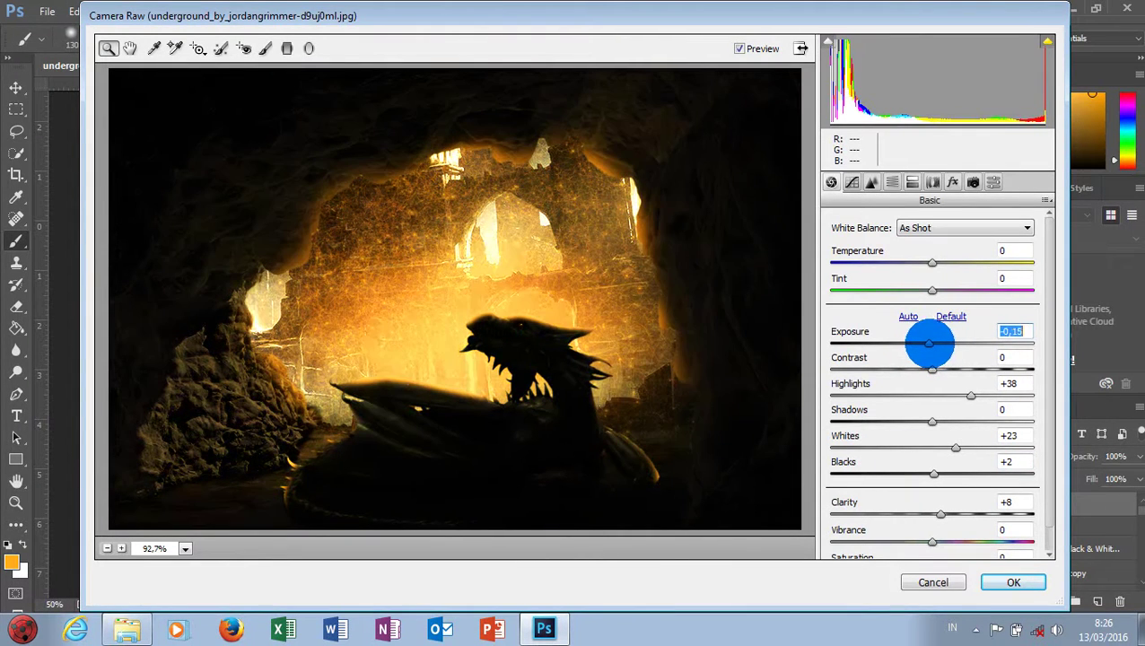
scroll(966, 412, down, 1)
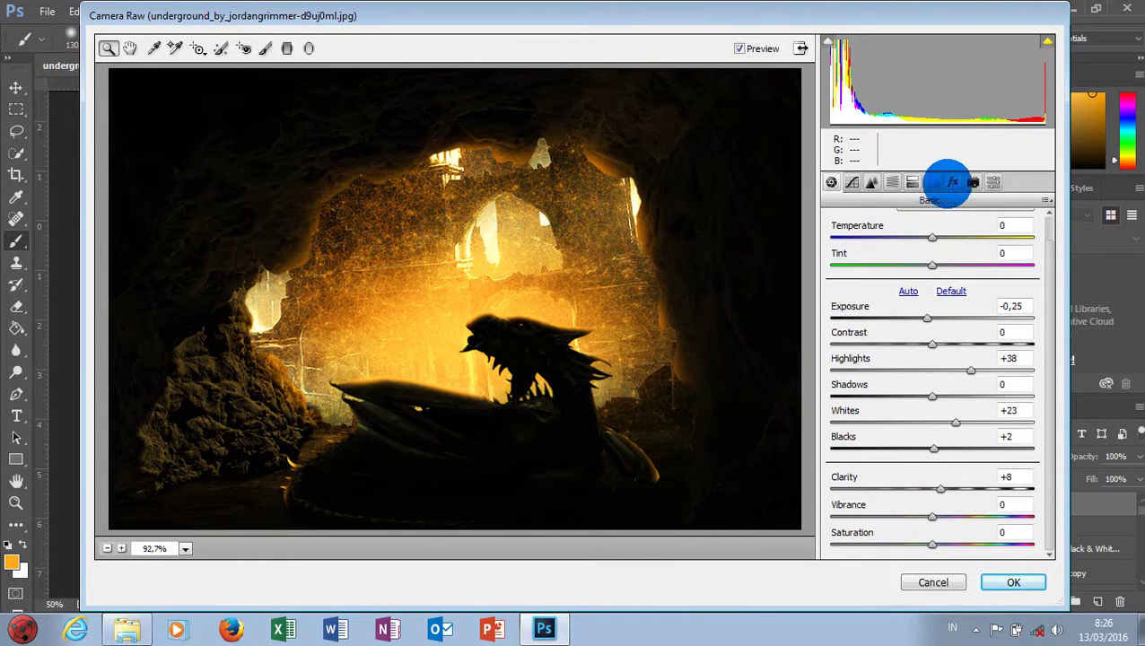
Step: Add a gentle midtone point (about 109/125) to the point curve and apply Camera Raw
click(952, 182)
click(869, 182)
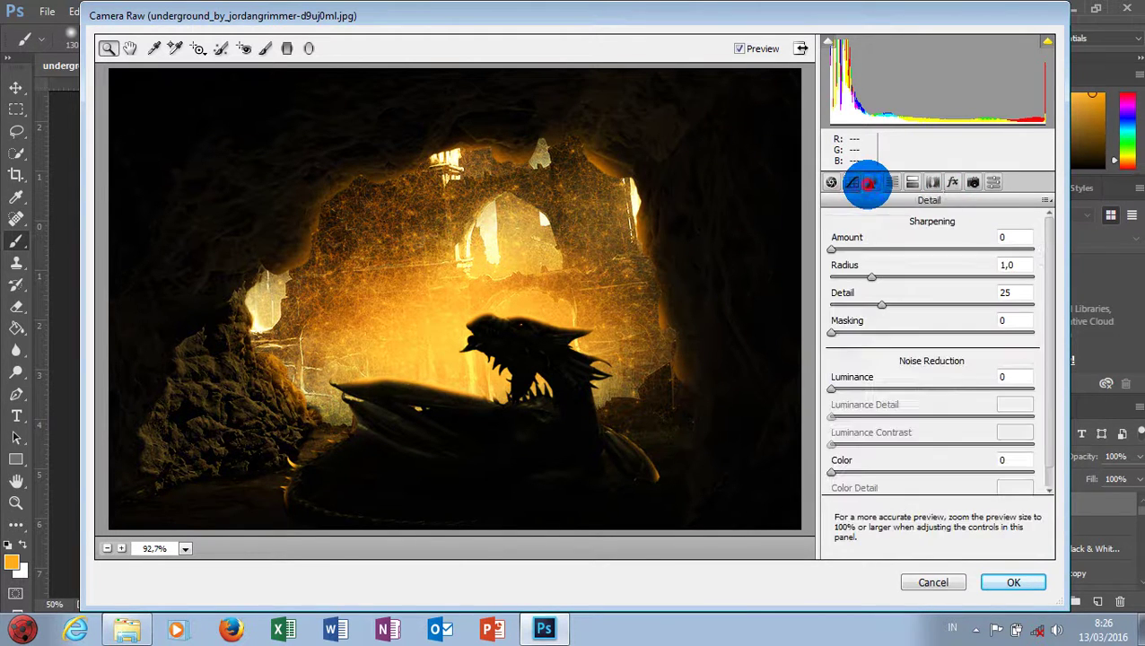
click(852, 182)
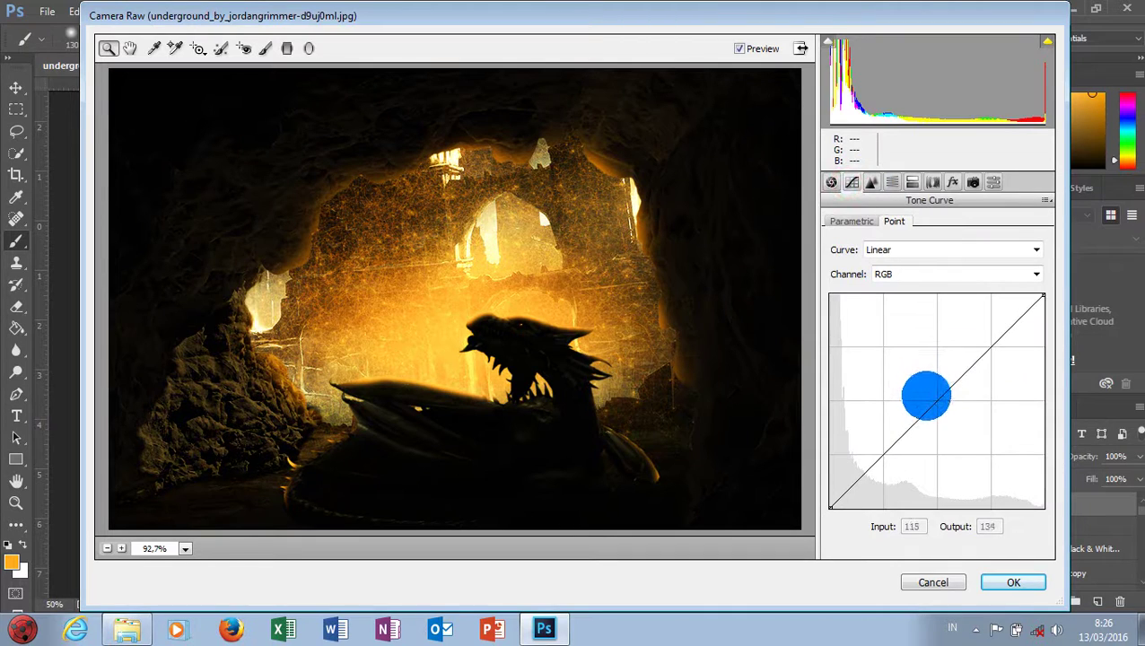
drag(930, 405, 929, 405)
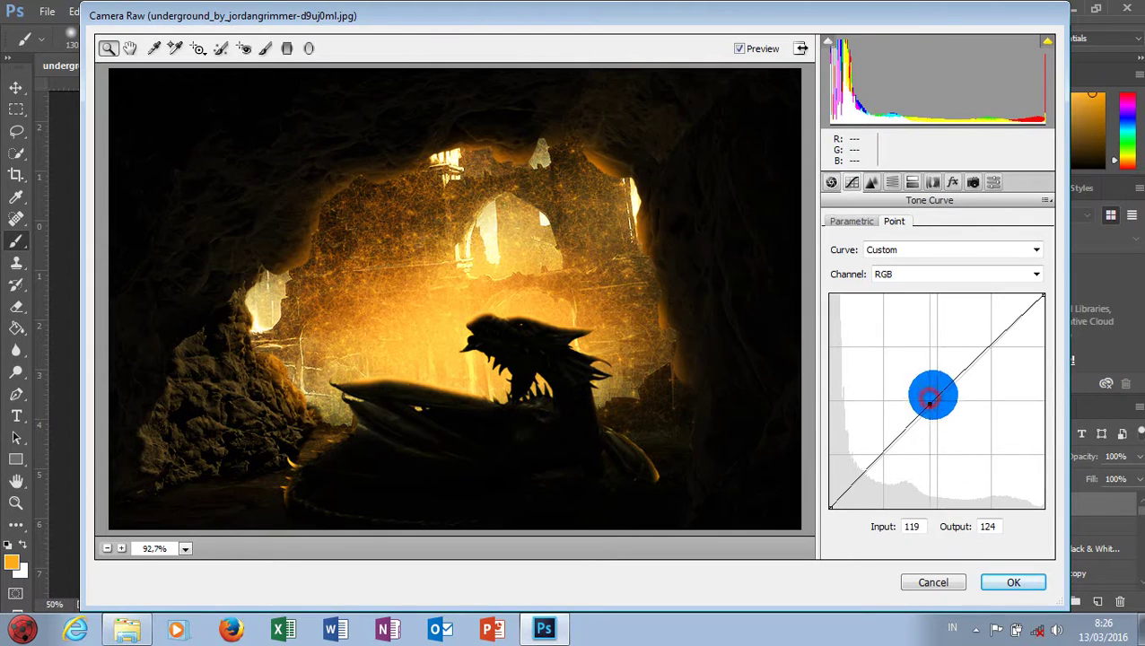
drag(930, 401, 920, 383)
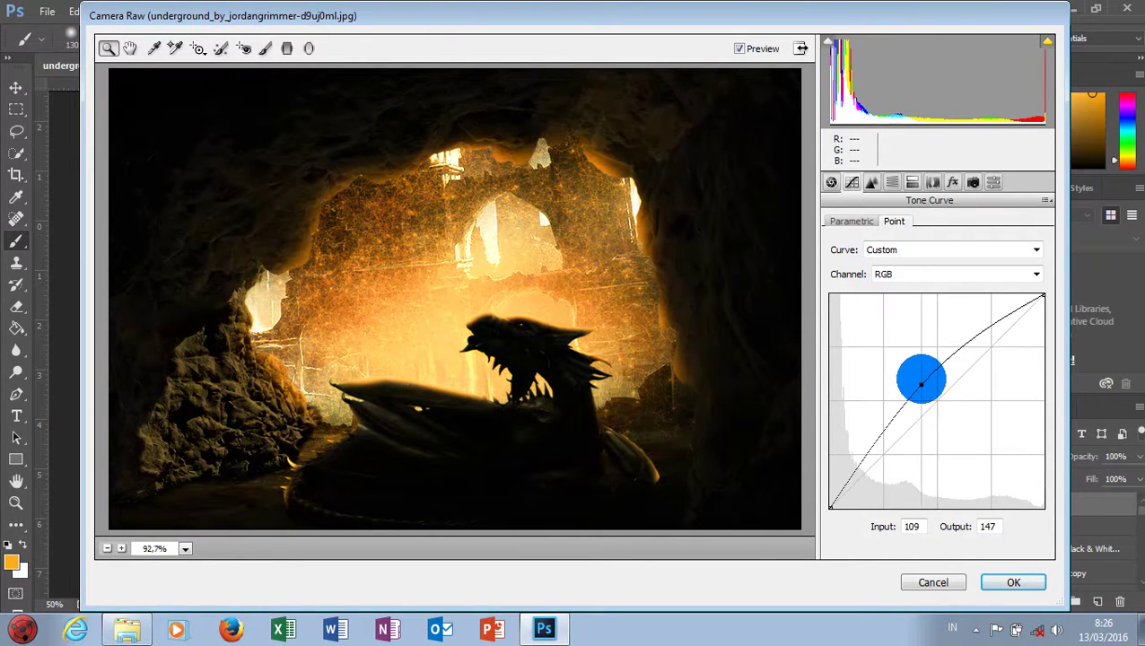
drag(920, 384, 921, 402)
click(999, 579)
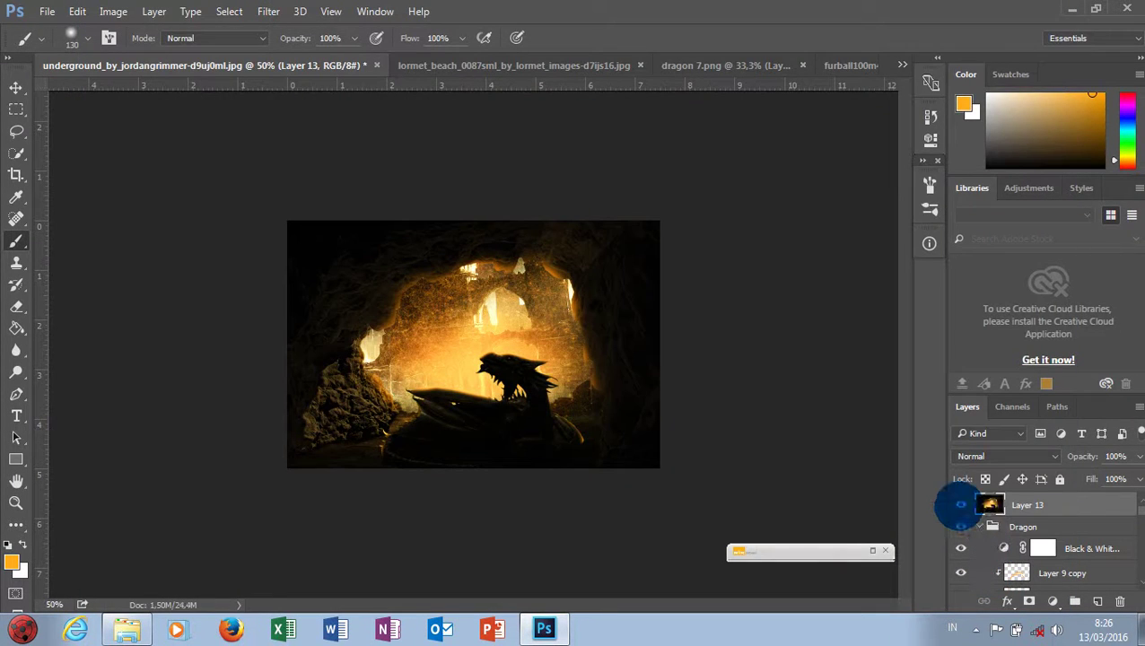
Step: Check Layer 13 by toggling its visibility, set the view to 50%, and open the Filter menu
click(961, 506)
key(ctrl+plus)
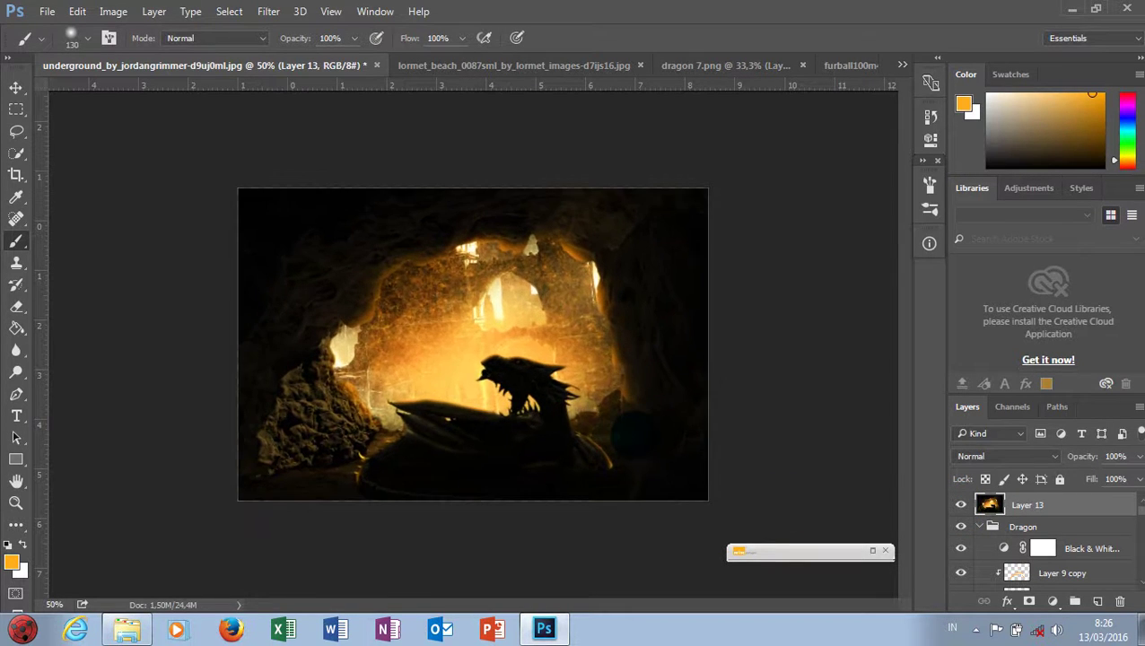
key(ctrl+minus)
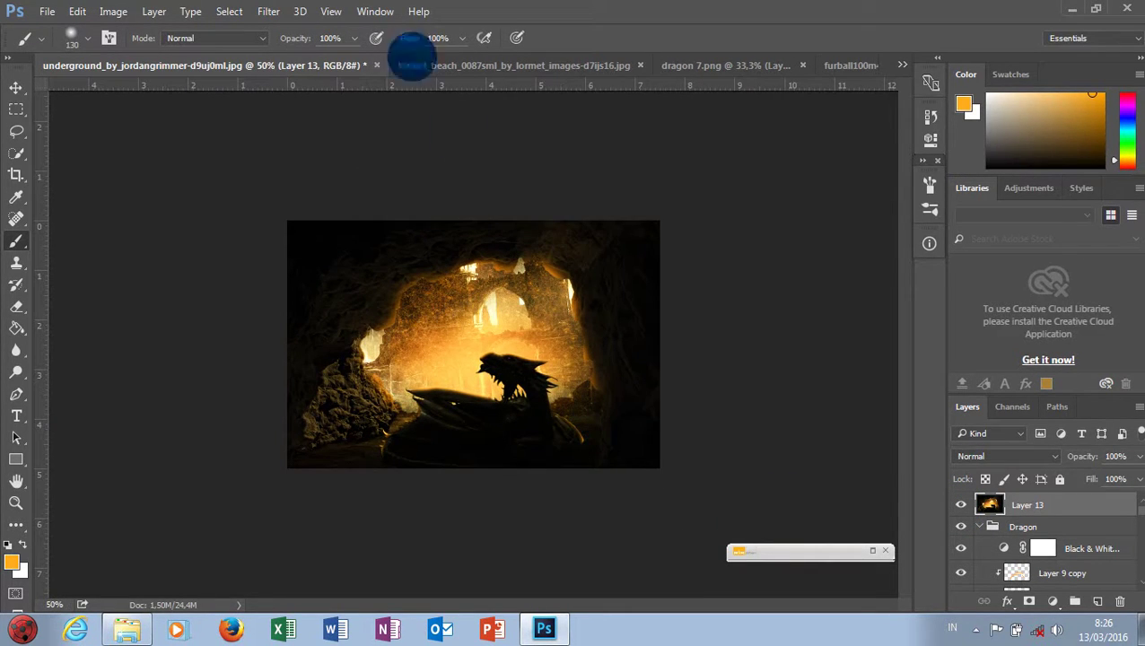
click(269, 11)
mouse_move(296, 364)
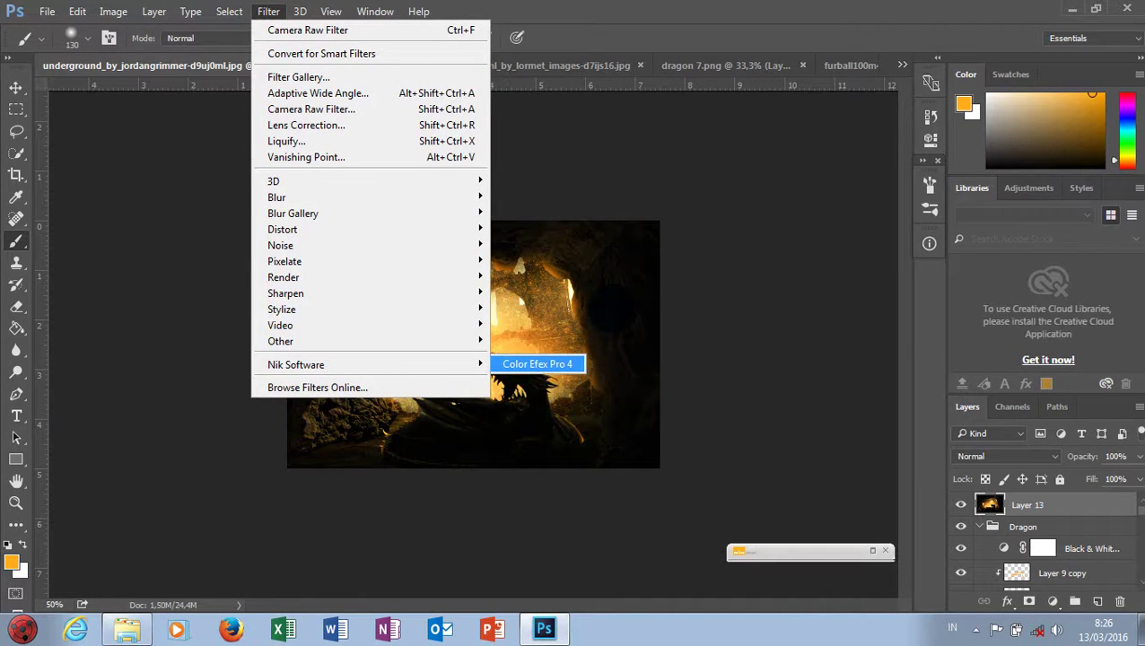
Step: Apply Color Efex Pro 4 Classical Soft Focus with a different Method preset as a new layer
click(536, 363)
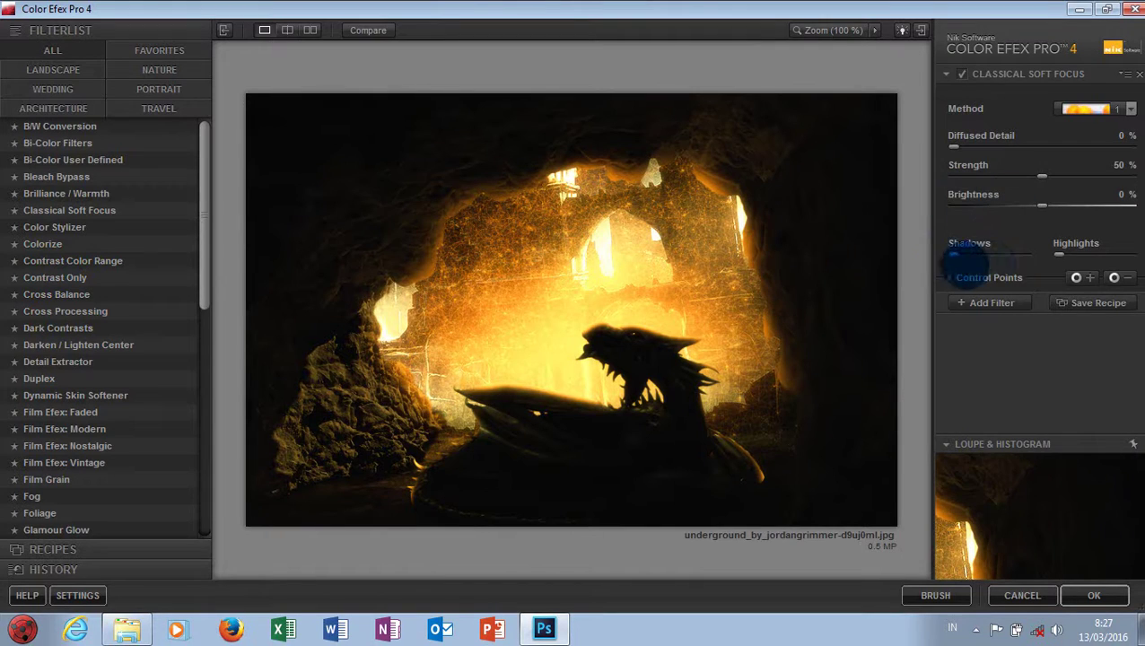
click(1131, 106)
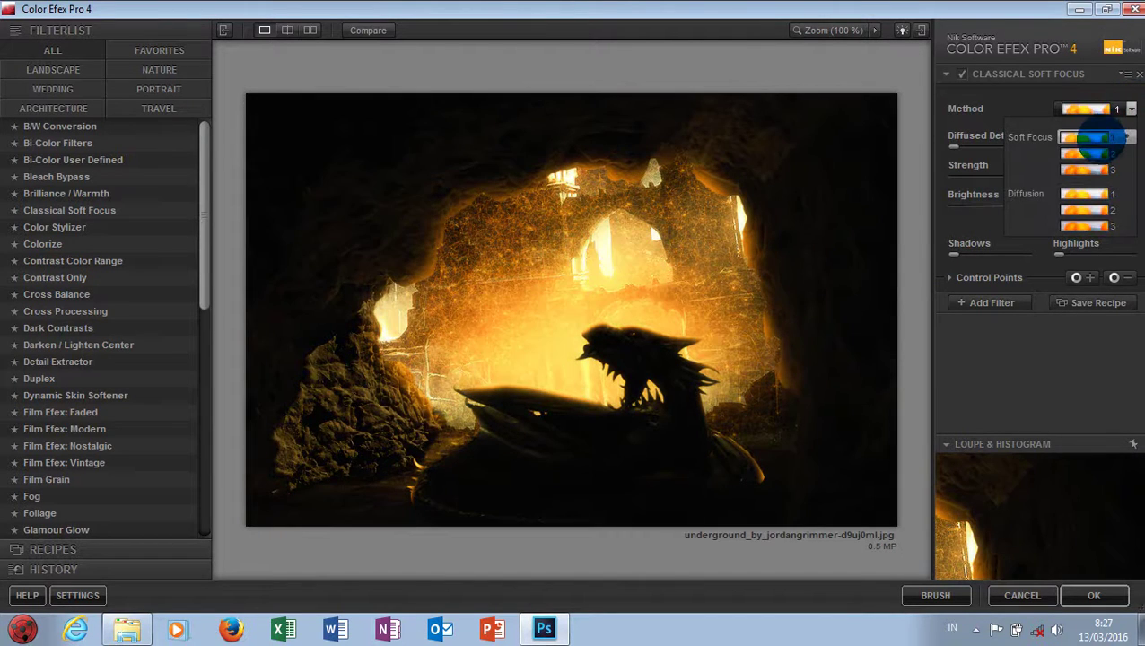
click(1099, 136)
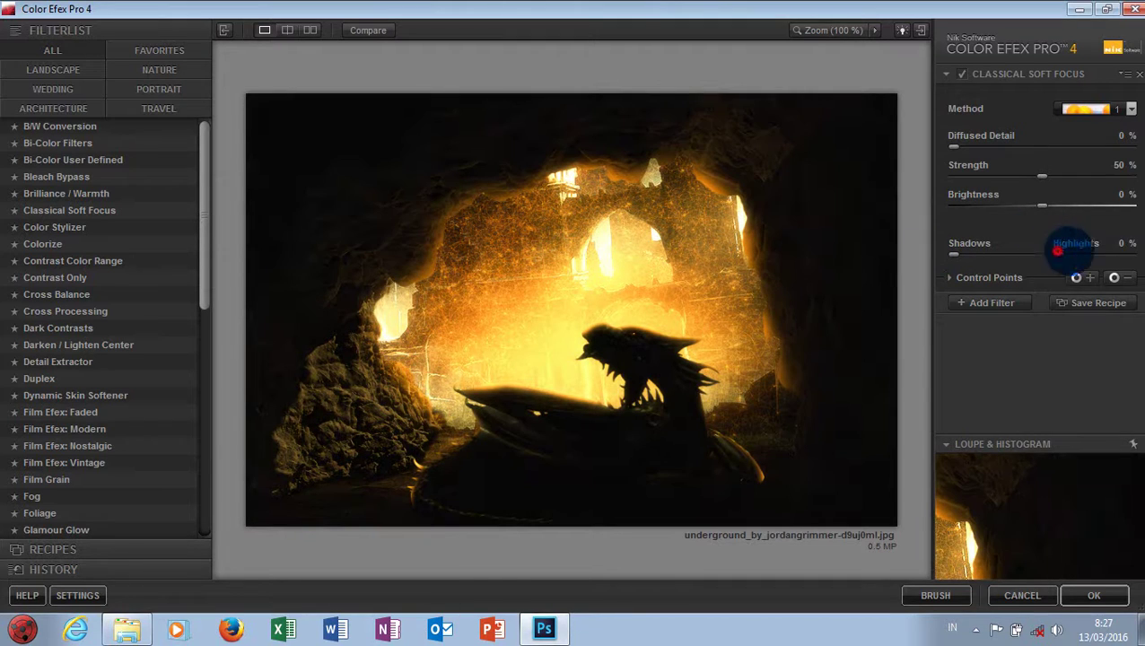
mouse_move(1059, 255)
mouse_down()
mouse_move(1079, 255)
mouse_move(987, 274)
mouse_up()
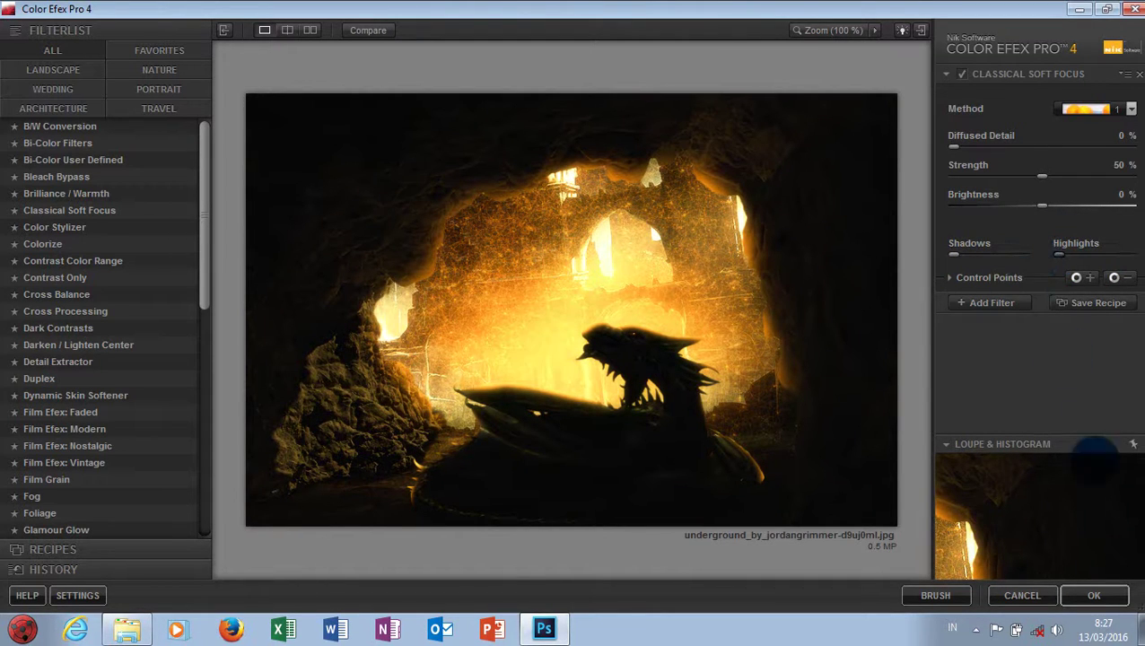
click(1094, 597)
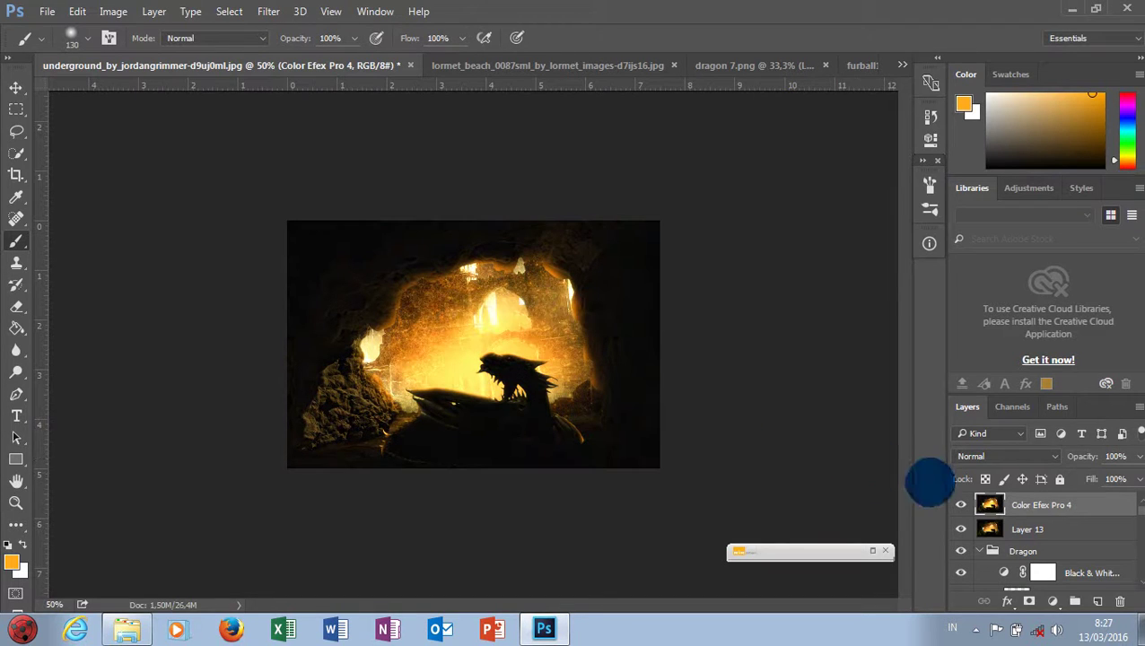
Step: Toggle the Color Efex Pro 4 layer off and on to compare, keeping the view at 50%
click(960, 504)
click(960, 505)
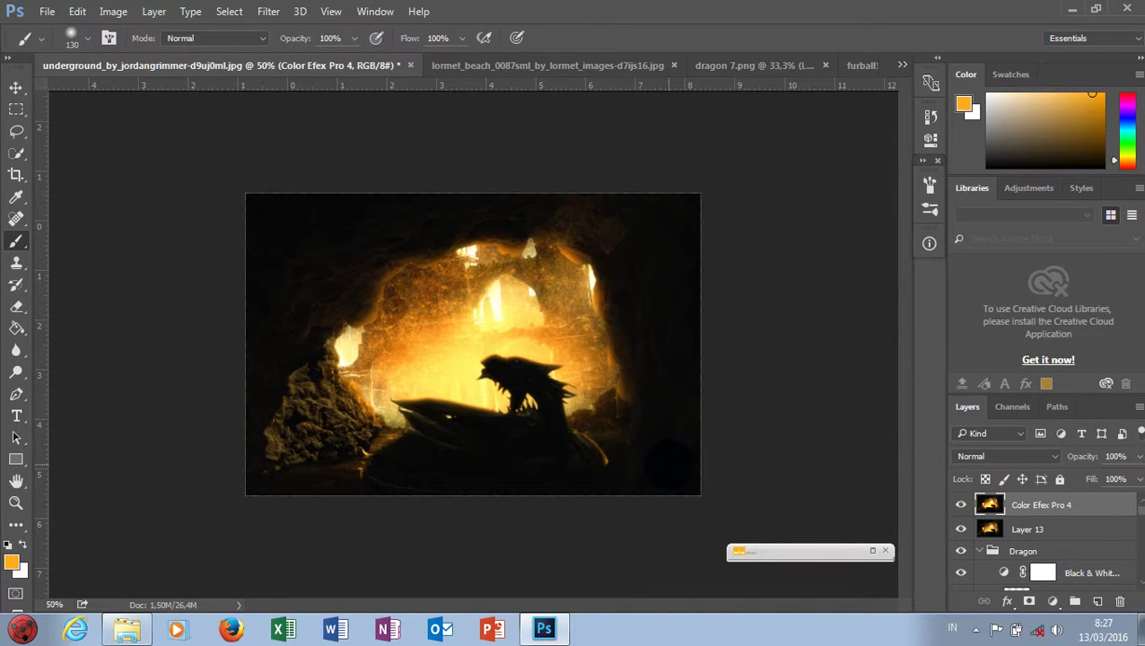
key(ctrl+plus)
key(ctrl+minus)
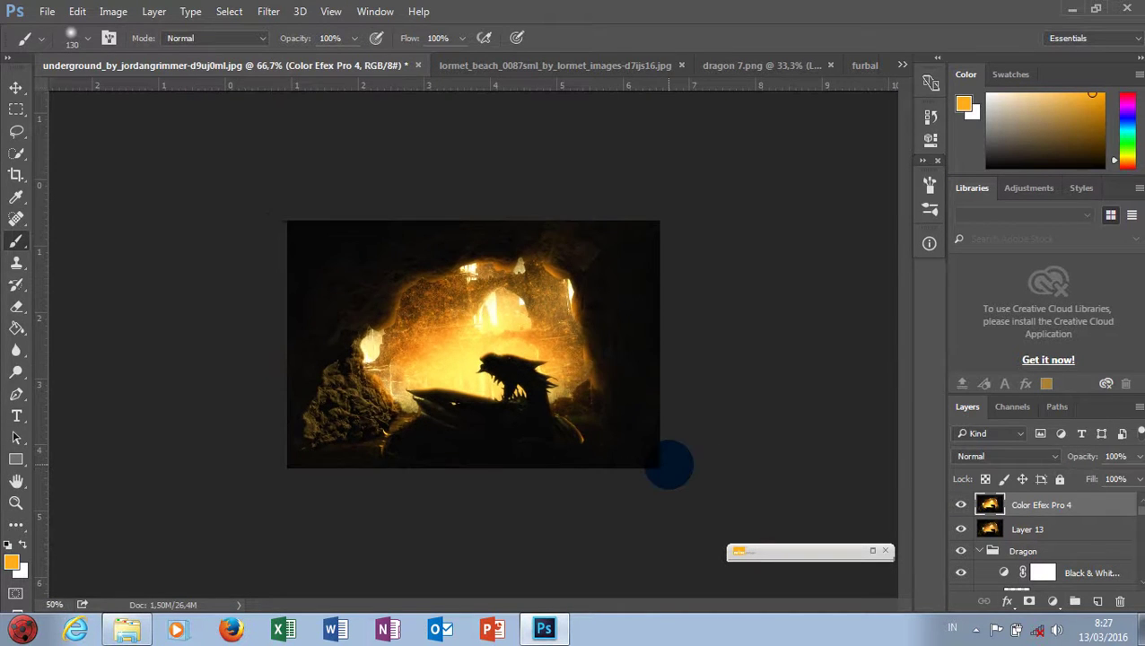
Step: Open New CE.png from the D:\Photoshop folder
click(77, 11)
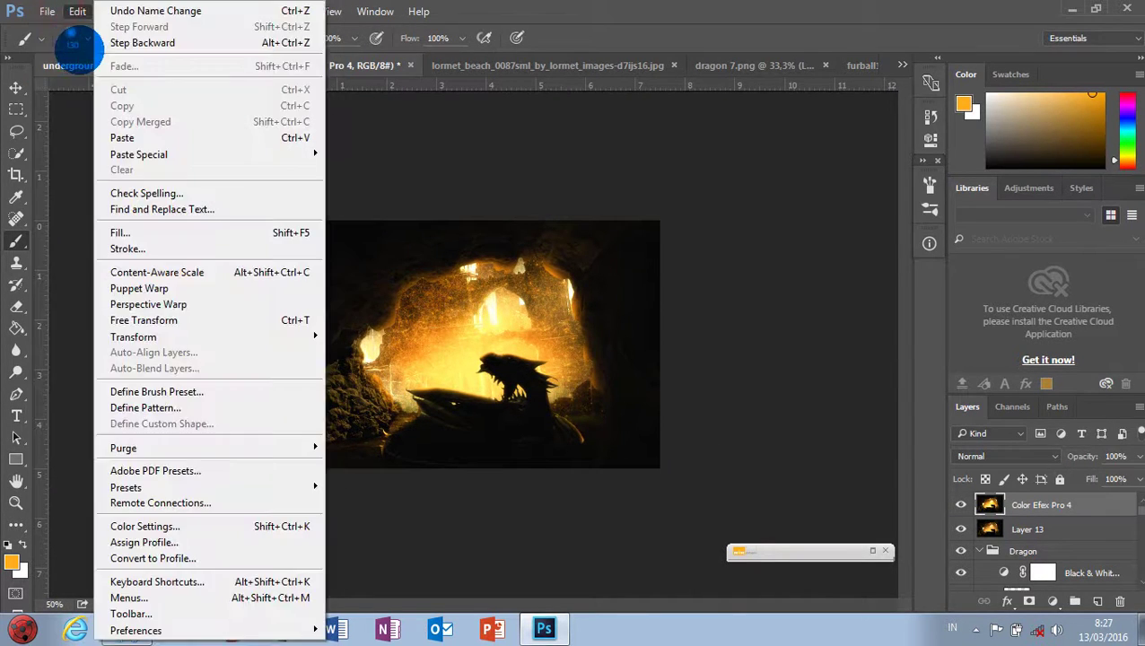
click(135, 46)
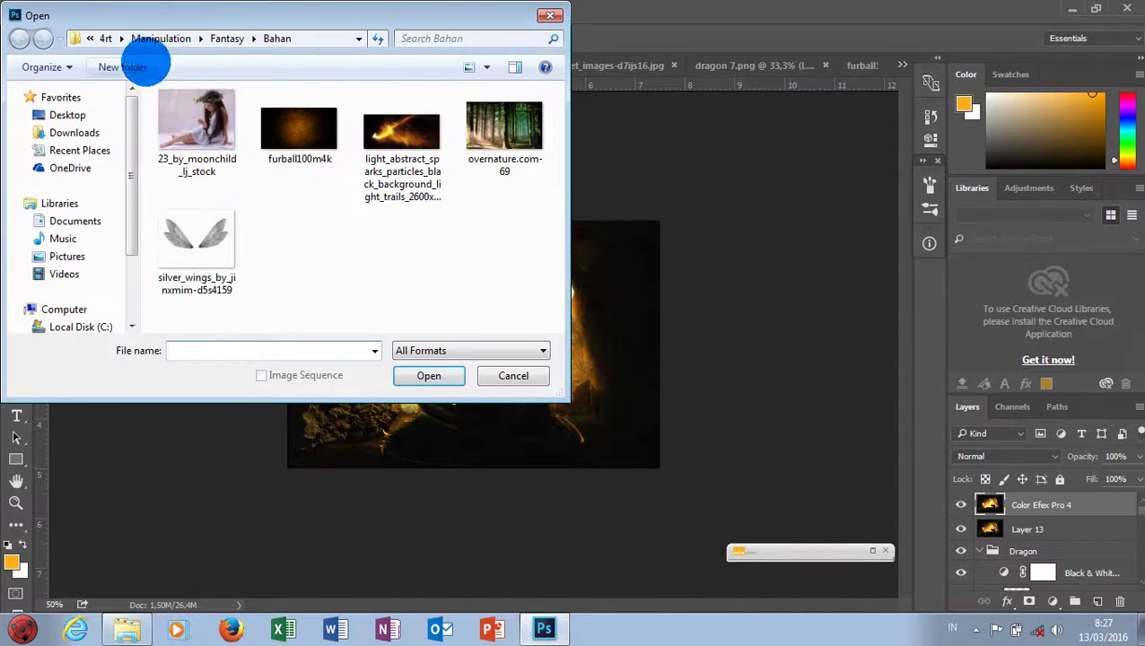
scroll(116, 269, down, 1)
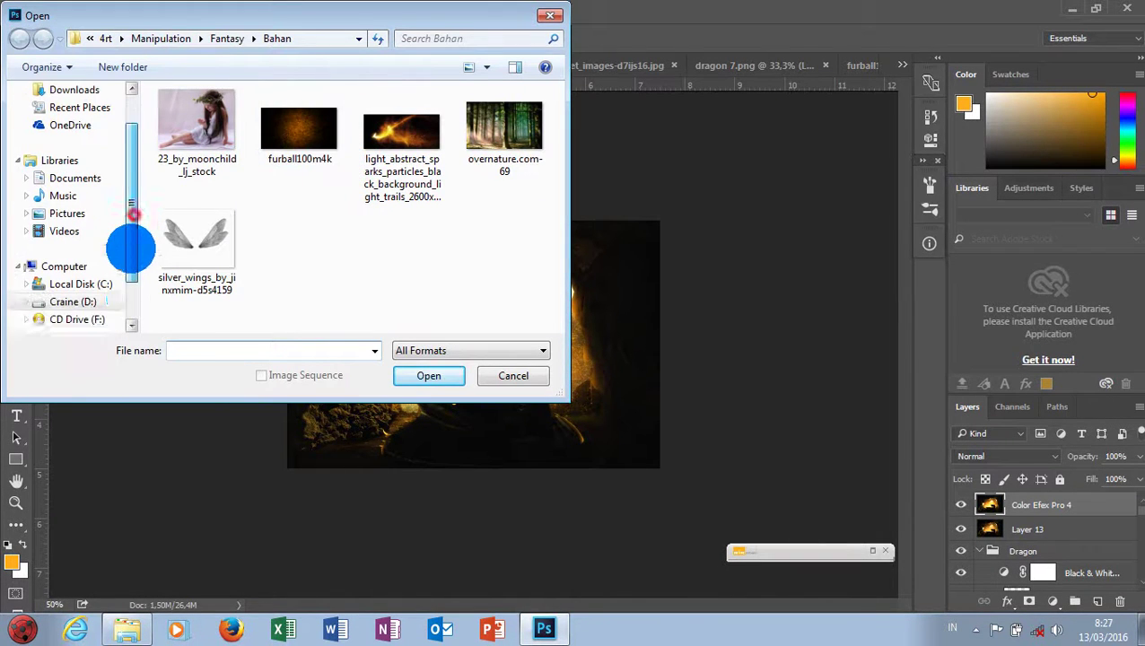
scroll(123, 247, down, 1)
click(85, 267)
double_click(238, 204)
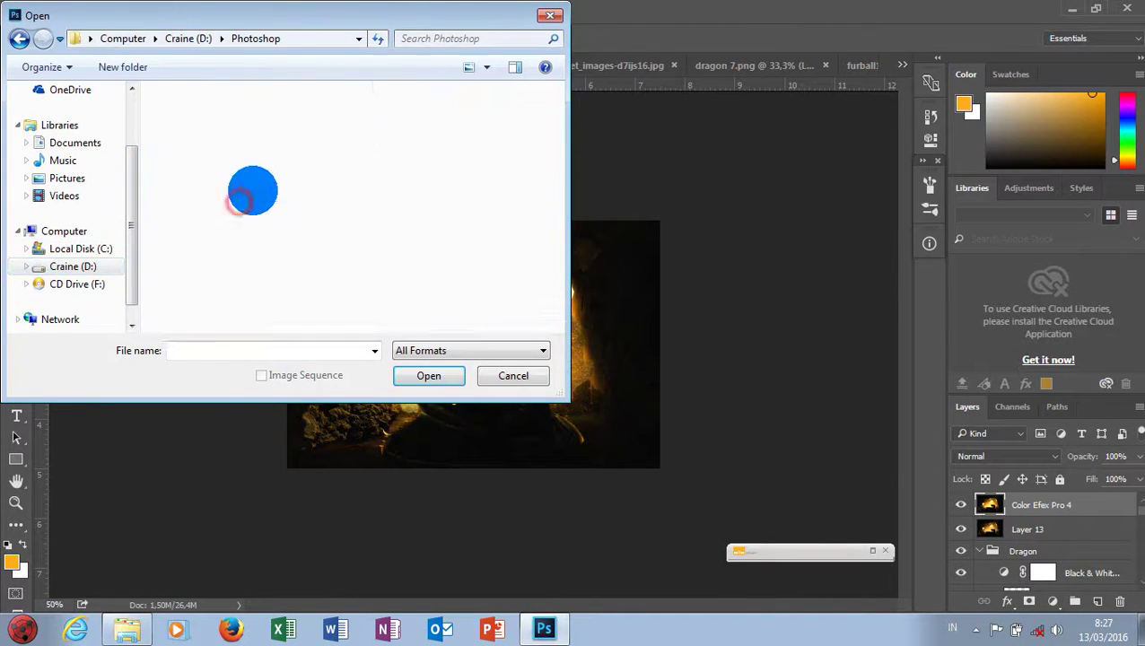
double_click(247, 349)
text(n)
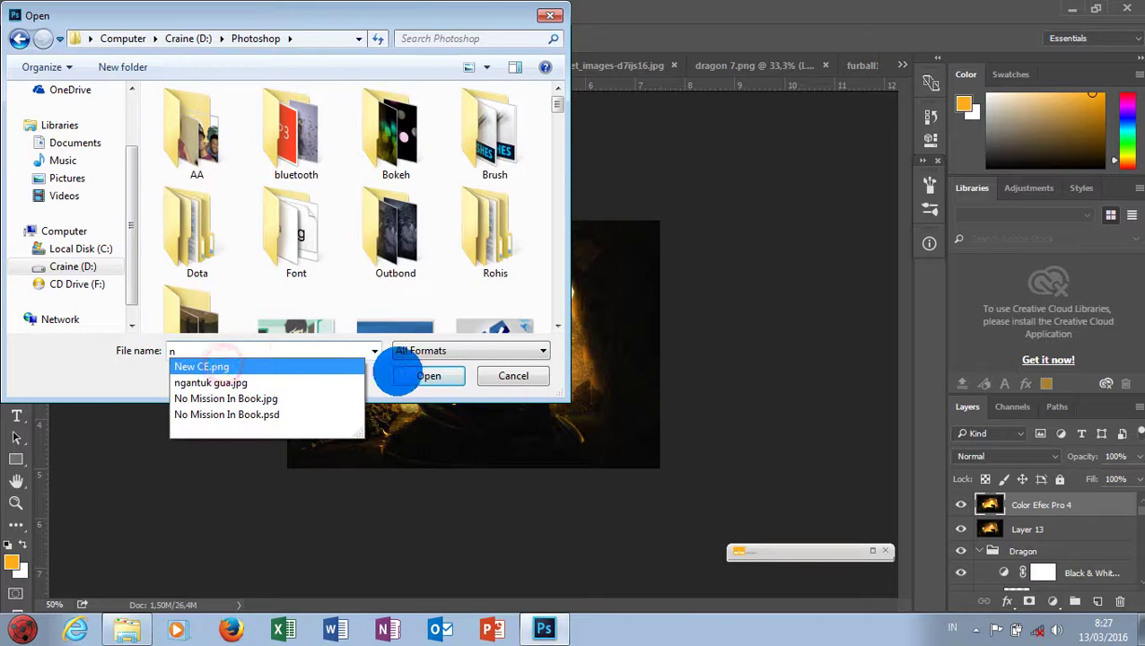
click(425, 376)
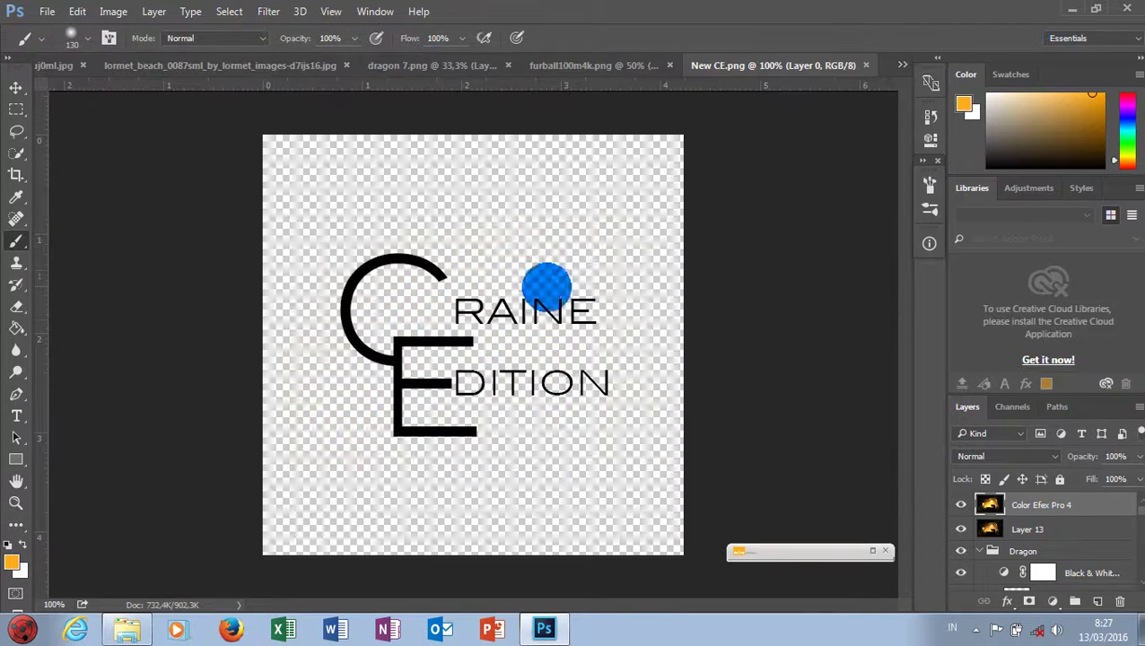
Step: Paste the Craine Edition logo into the cave image, scaled to about 42% above the dragon
key(ctrl+a)
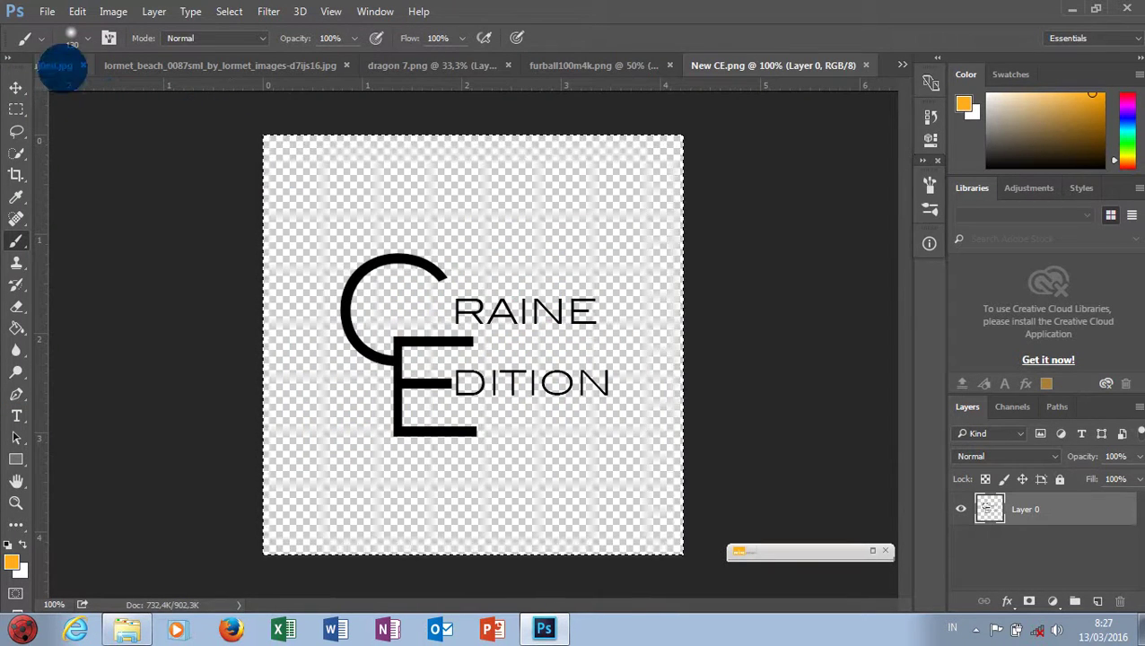
click(69, 68)
key(ctrl+v)
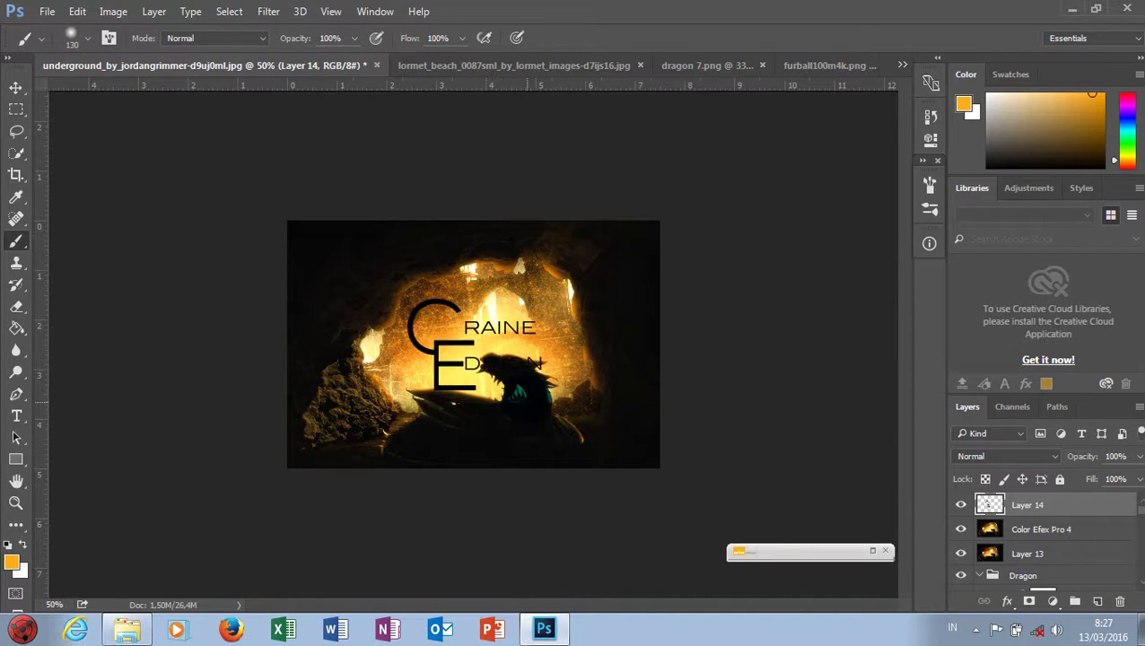
key(v)
key(ctrl+t)
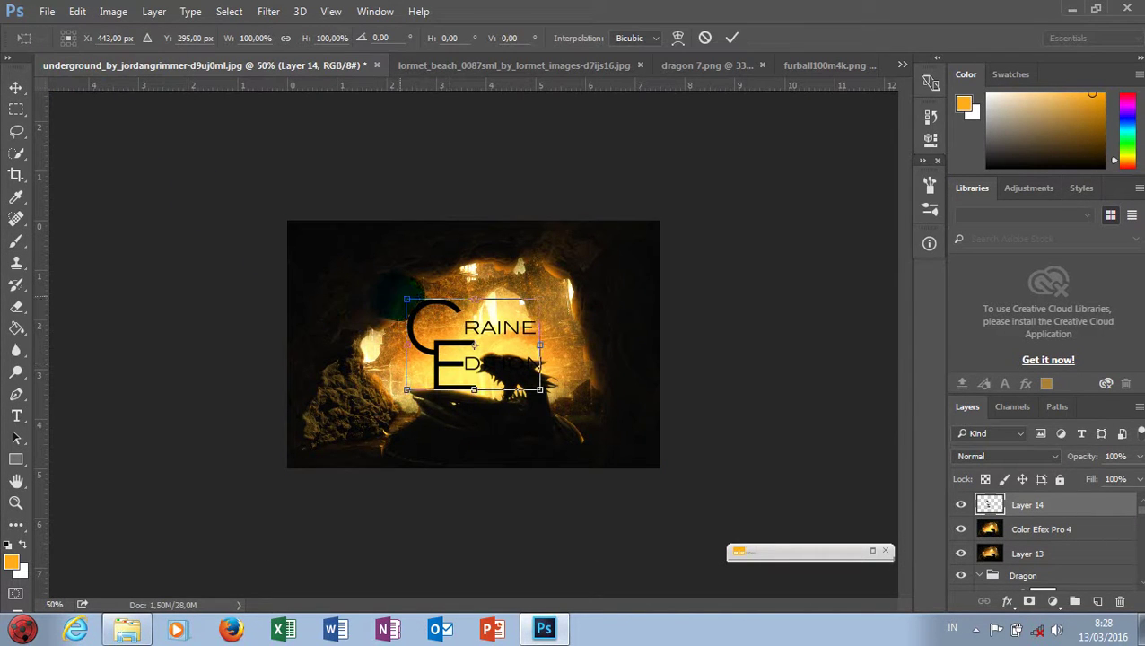
drag(407, 300, 484, 352)
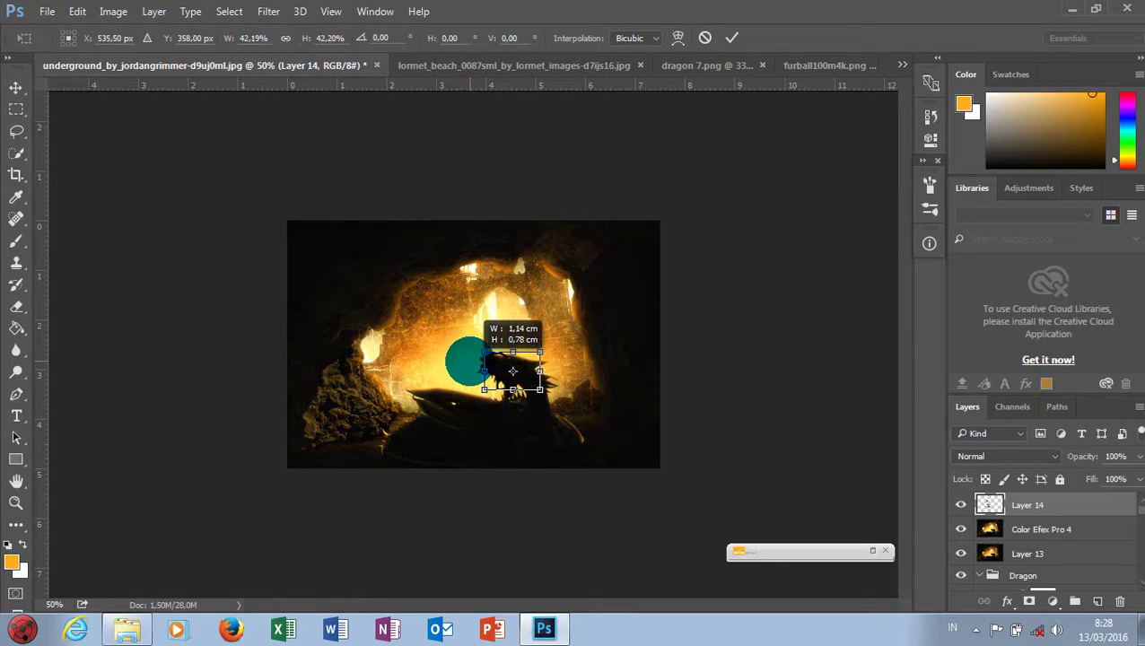
drag(511, 370, 473, 314)
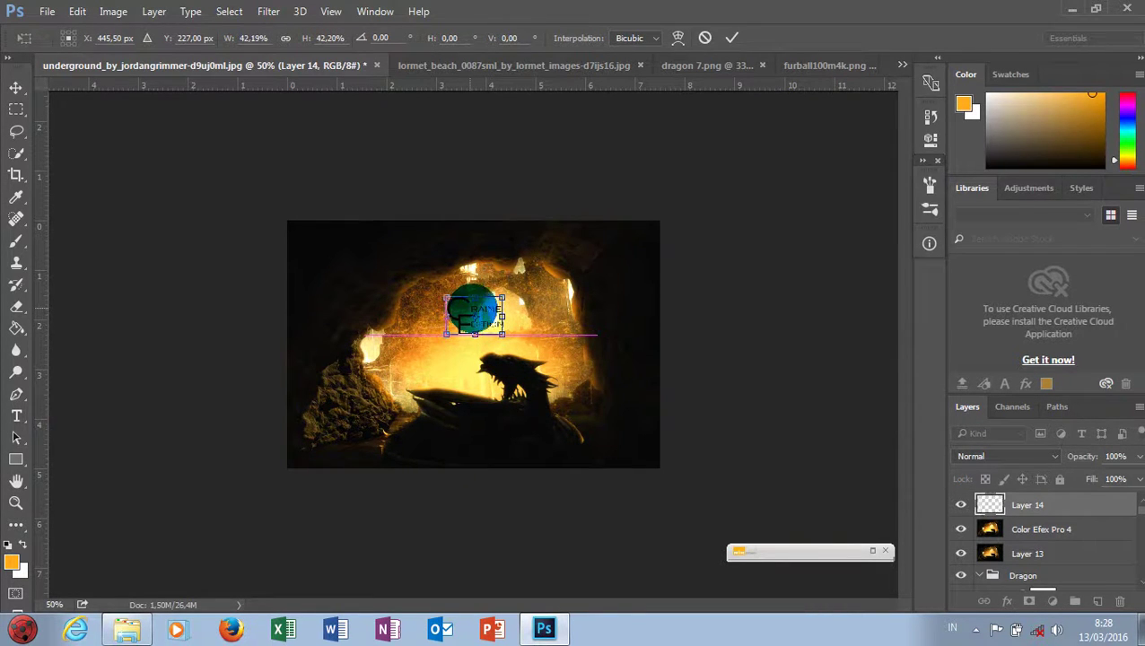
key(Return)
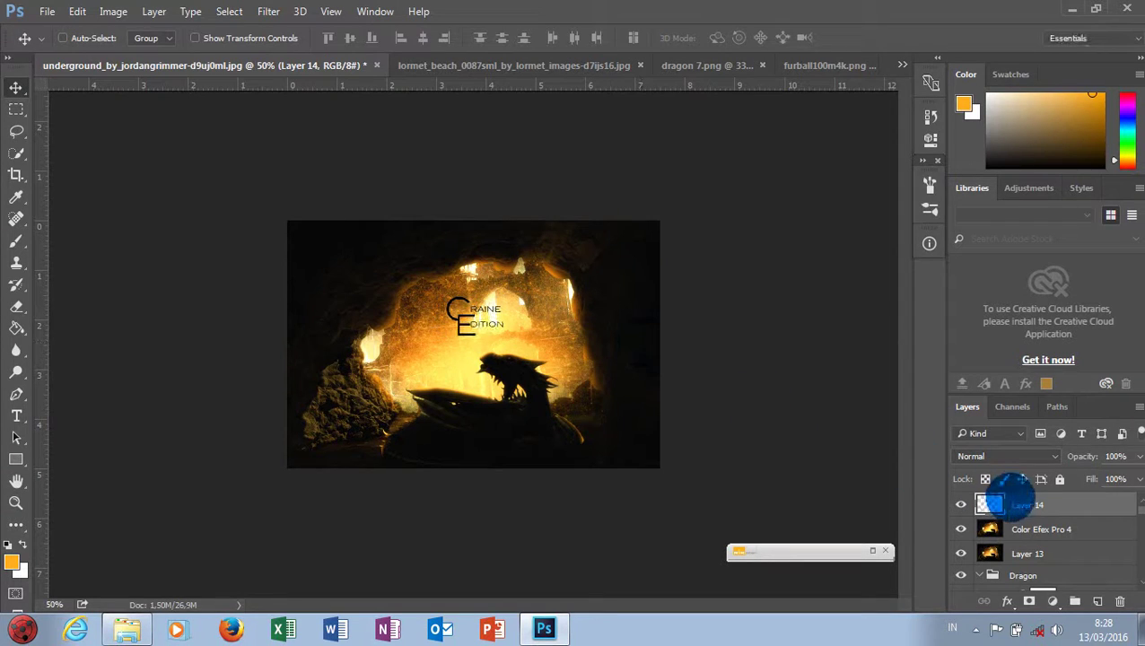
Step: Alt-drag Layer 14 to make a copy, then set the original Layer 14 to Overlay blending
drag(1038, 504, 1097, 600)
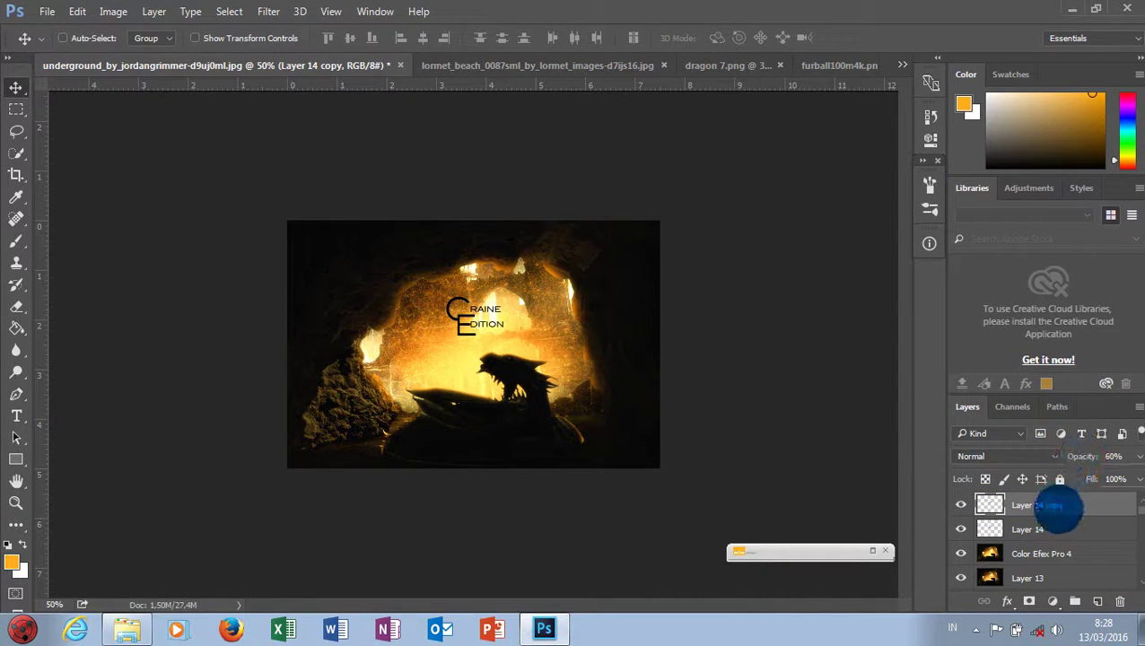
click(1051, 529)
click(1053, 456)
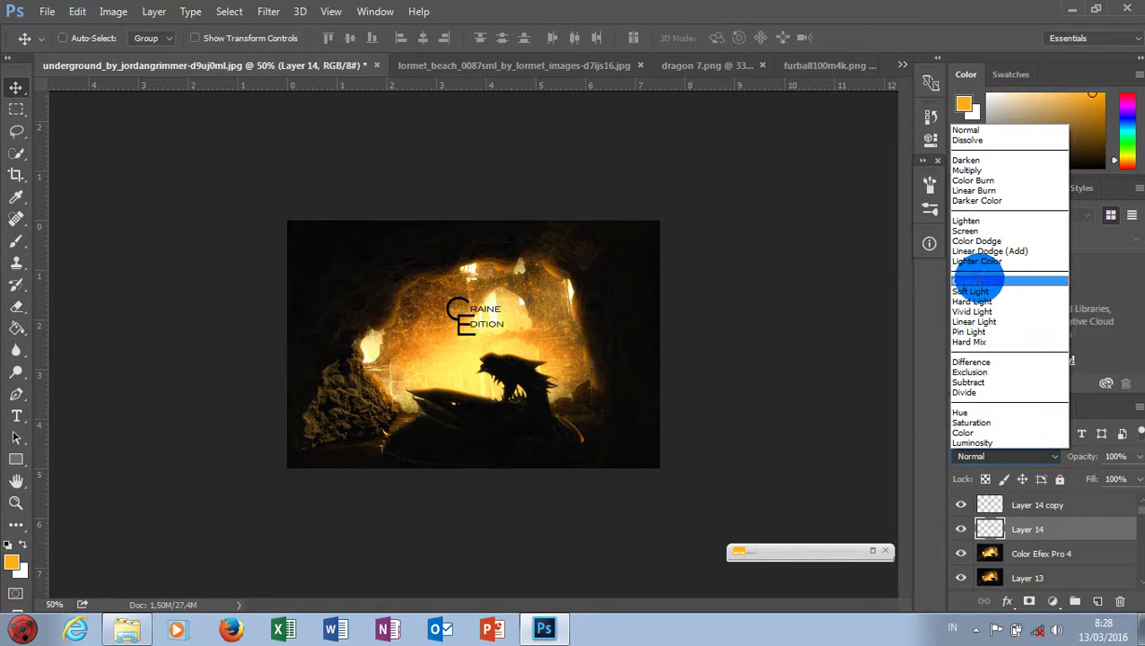
click(979, 286)
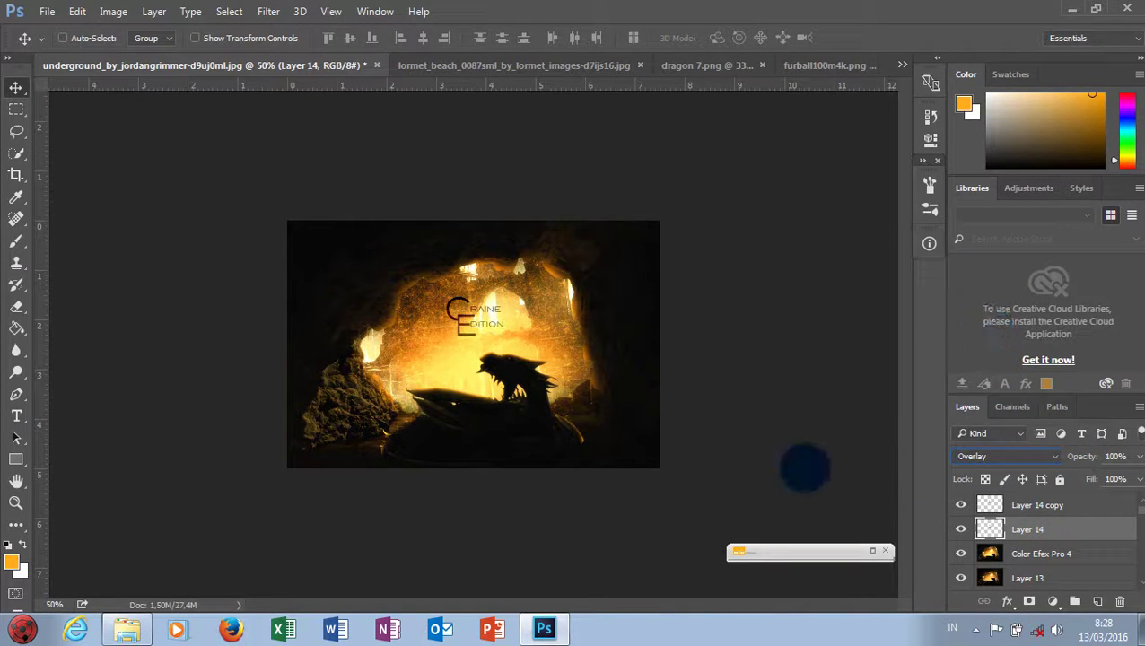
key(ctrl)
key(ctrl+plus)
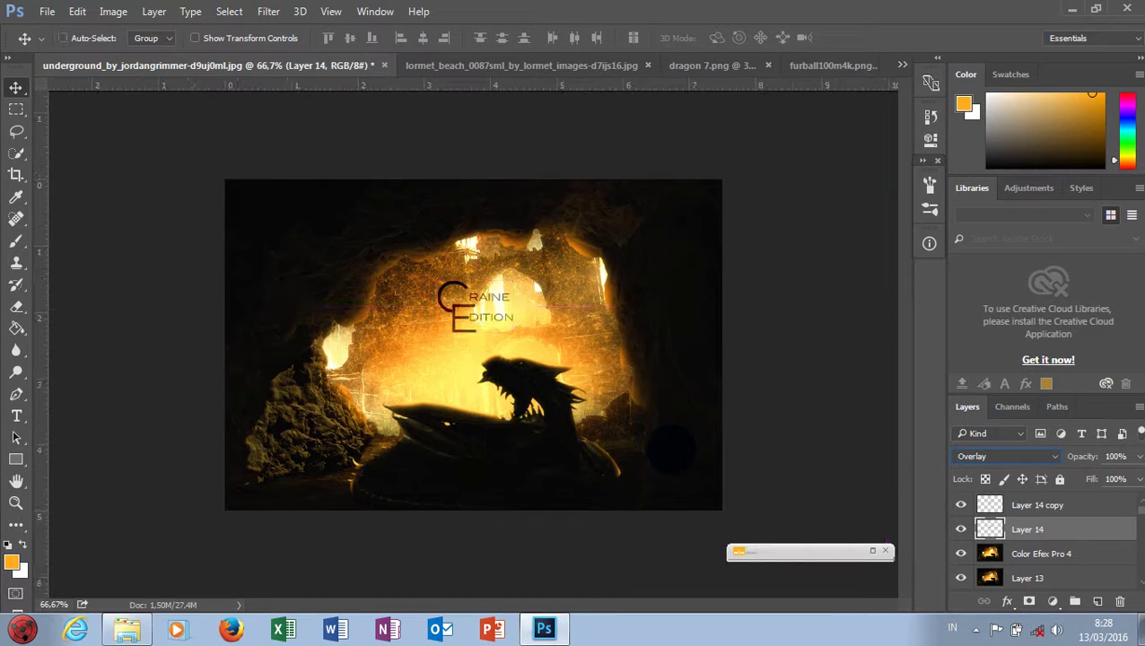
key(ctrl+minus)
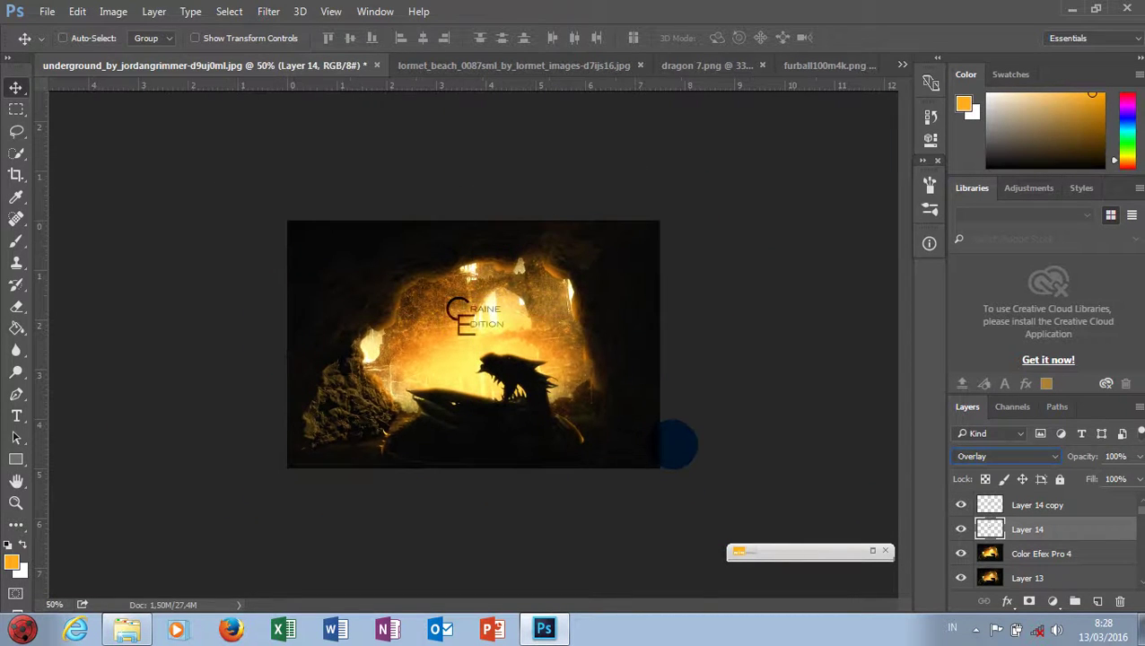
key(ctrl+plus)
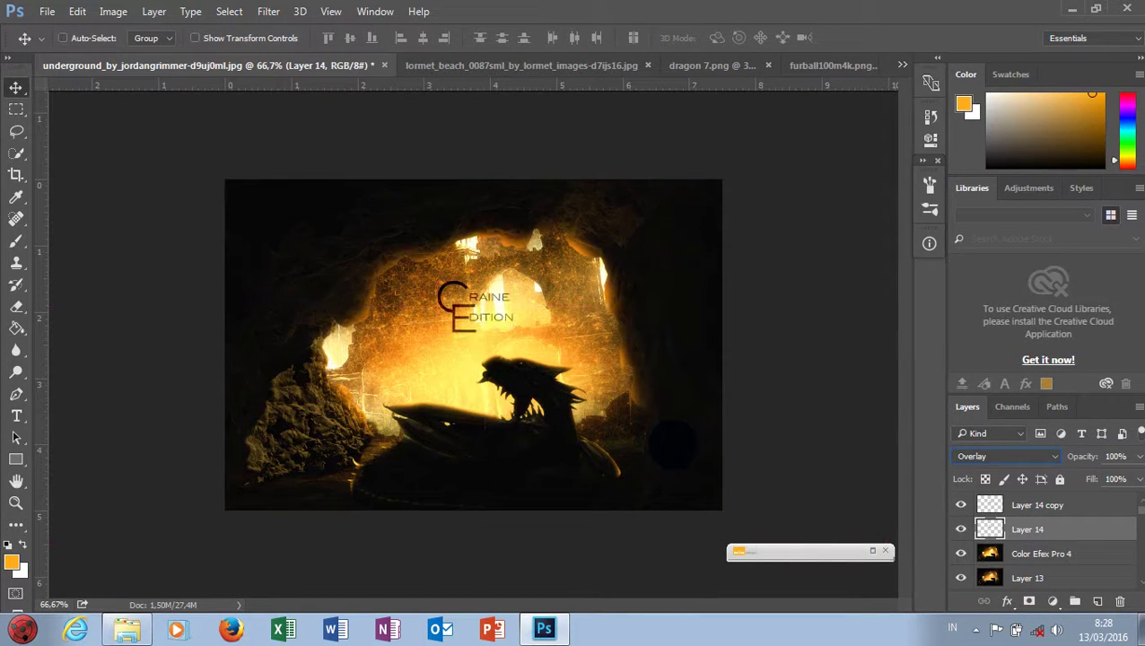